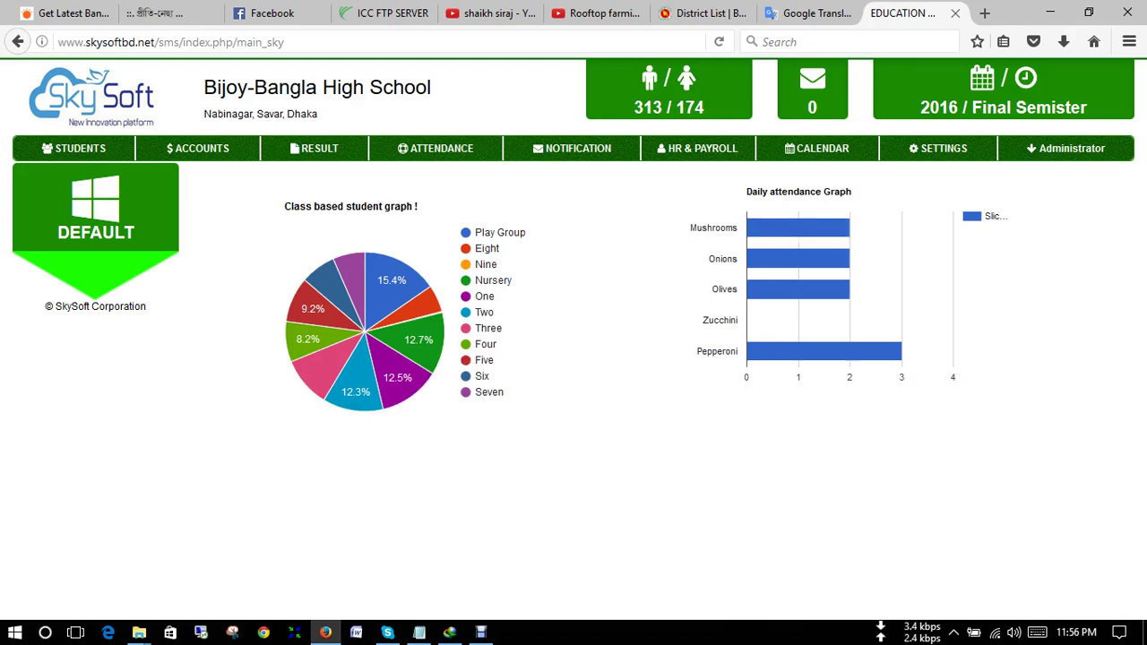
- Open the Students section to show the Student Information list
mouse_move(847, 226)
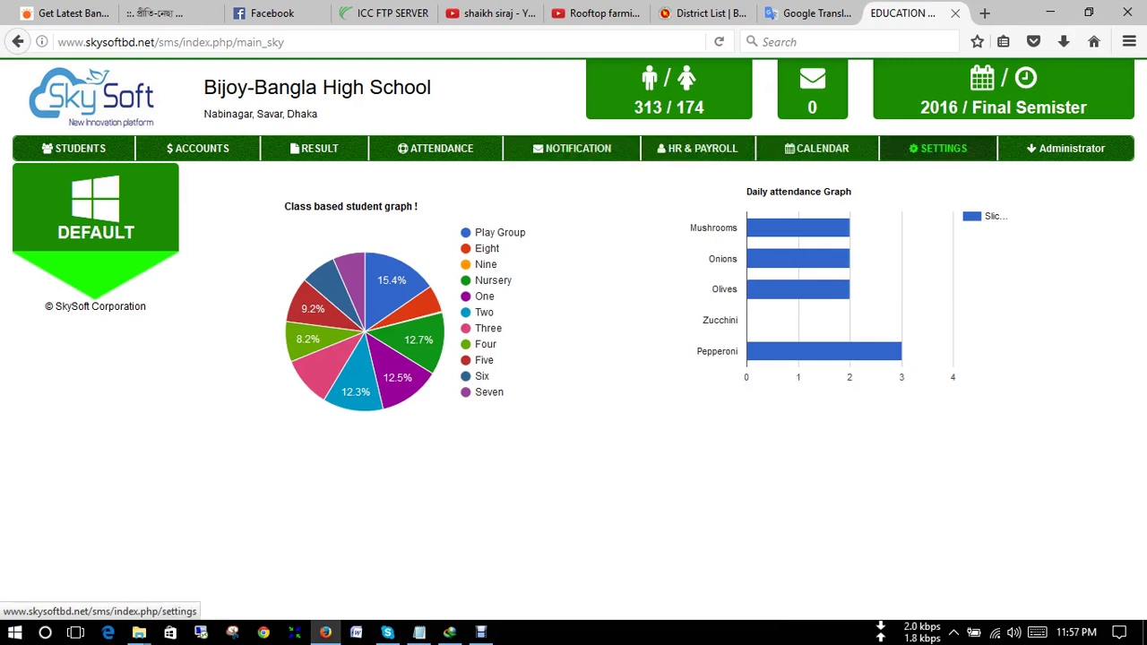
left_click(1066, 148)
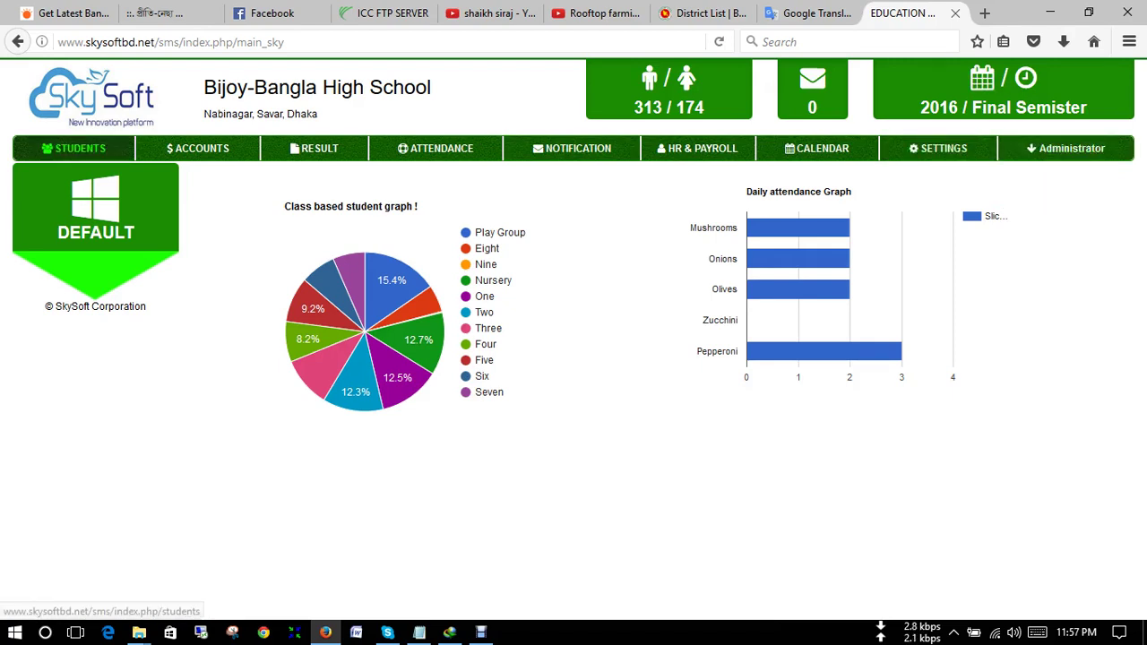
left_click(74, 148)
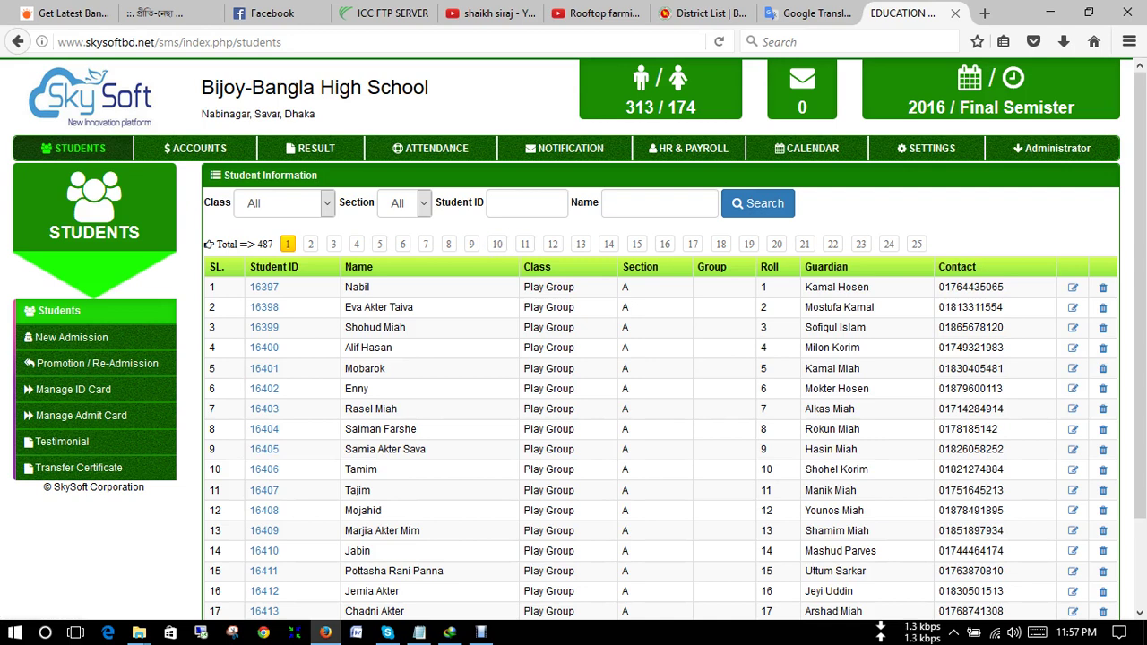
- Filter the student list to Class One, Section A, listing 33 students
left_click(282, 203)
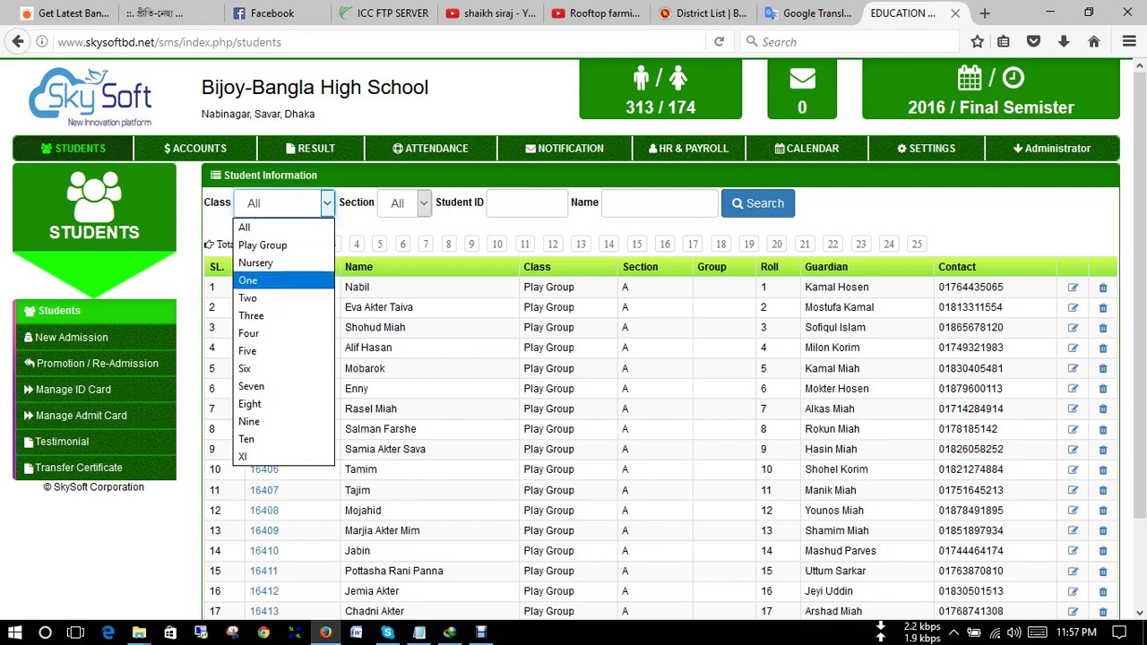
left_click(260, 281)
left_click(404, 203)
left_click(391, 232)
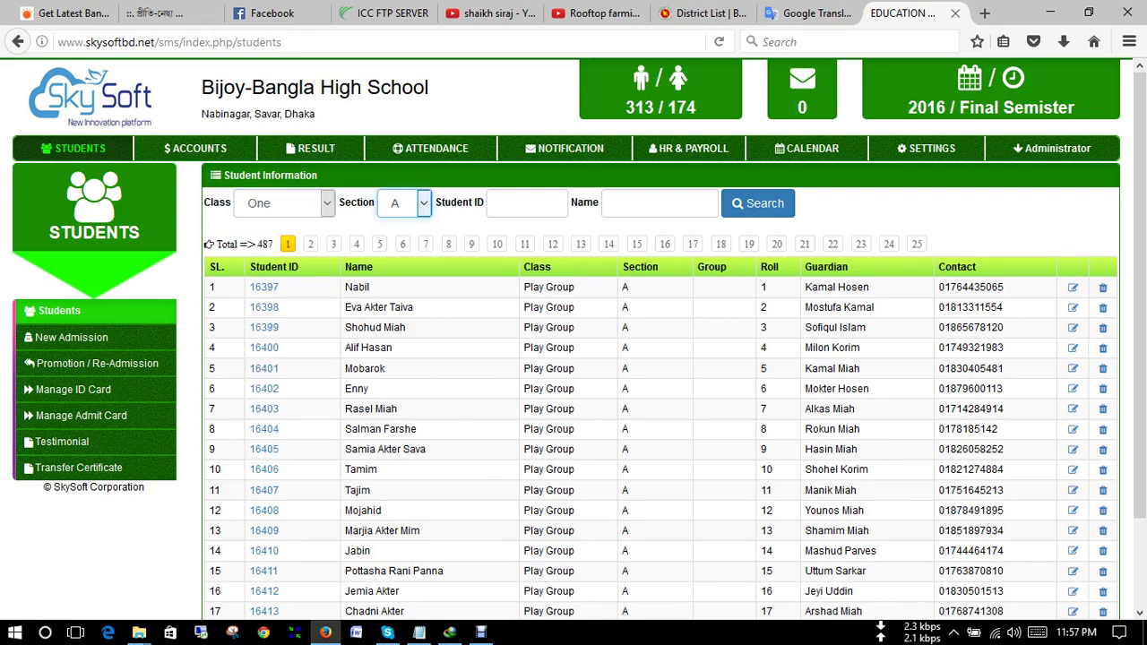
left_click(757, 202)
left_click(757, 202)
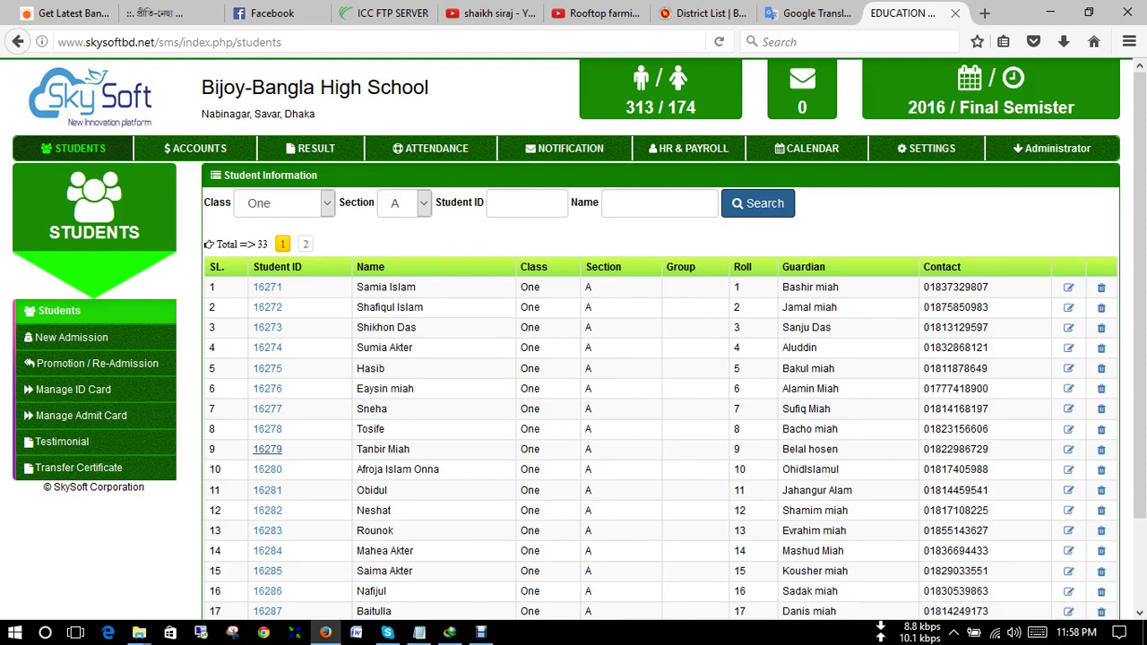
scroll(267, 449, "down", 2)
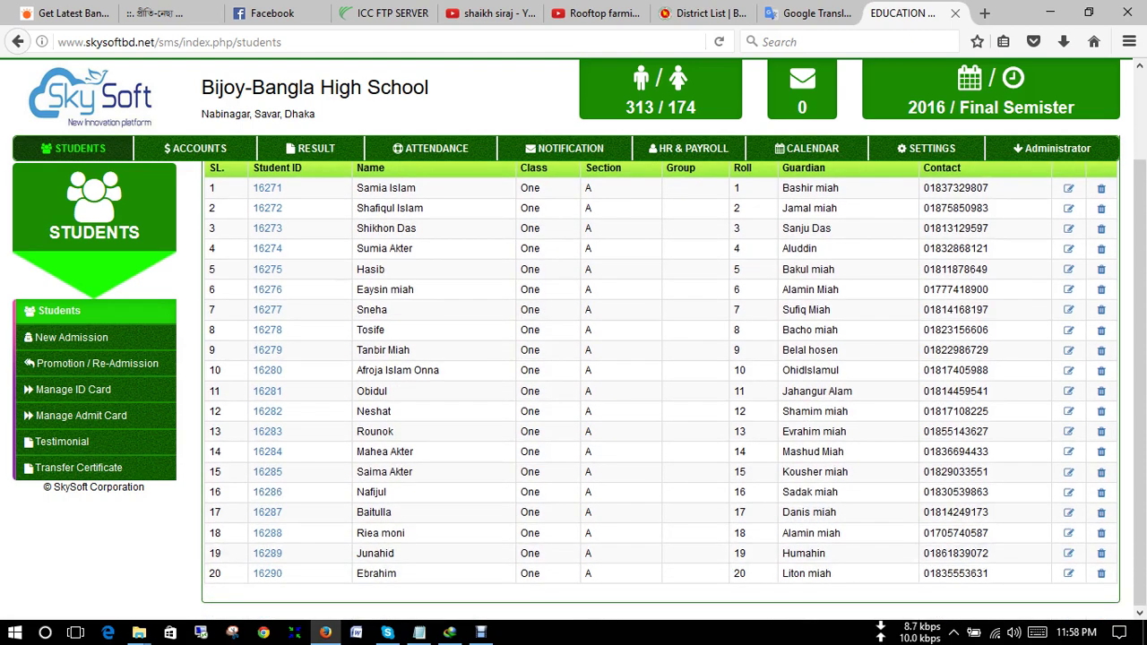
scroll(267, 449, "up", 2)
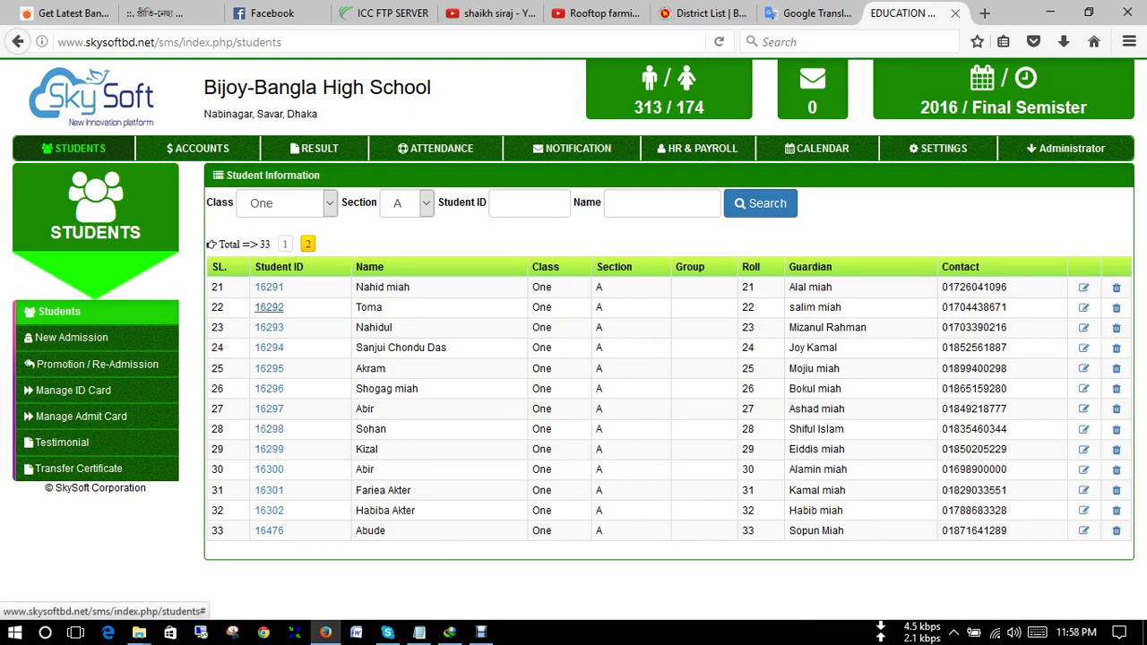
left_click(269, 307)
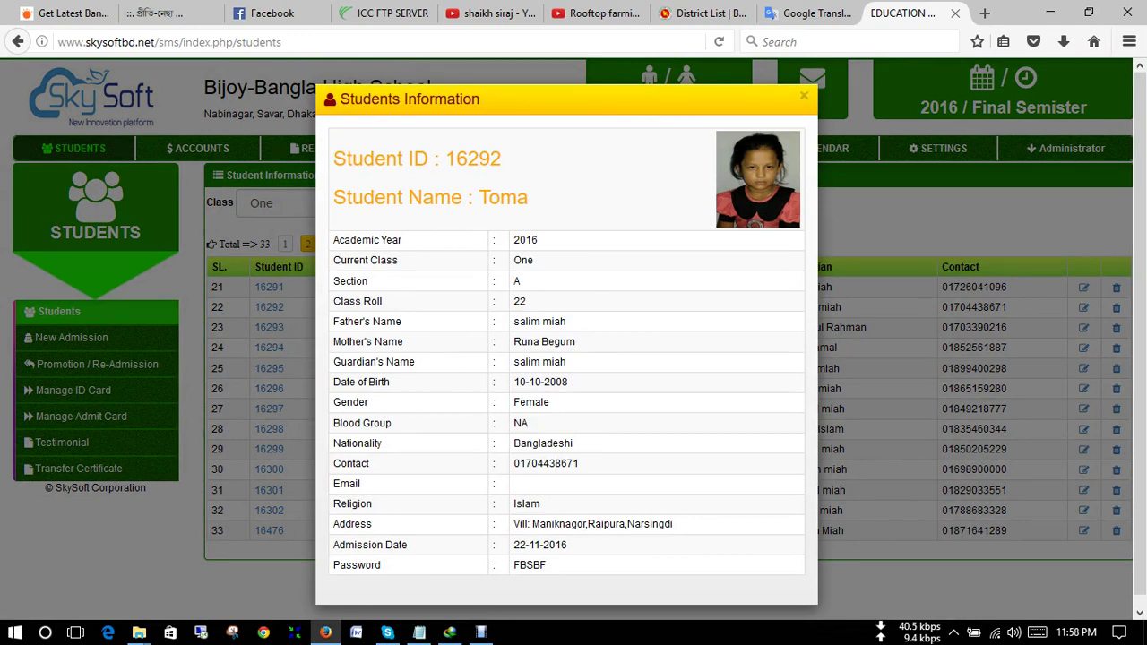
scroll(567, 341, "down", 1)
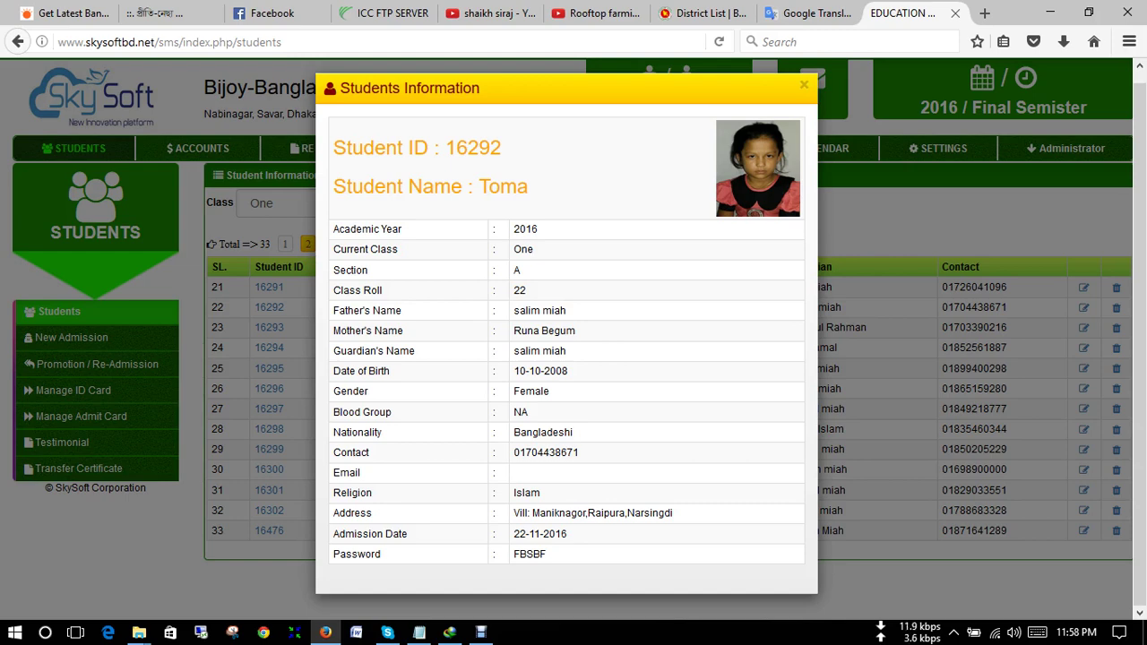
left_click(804, 84)
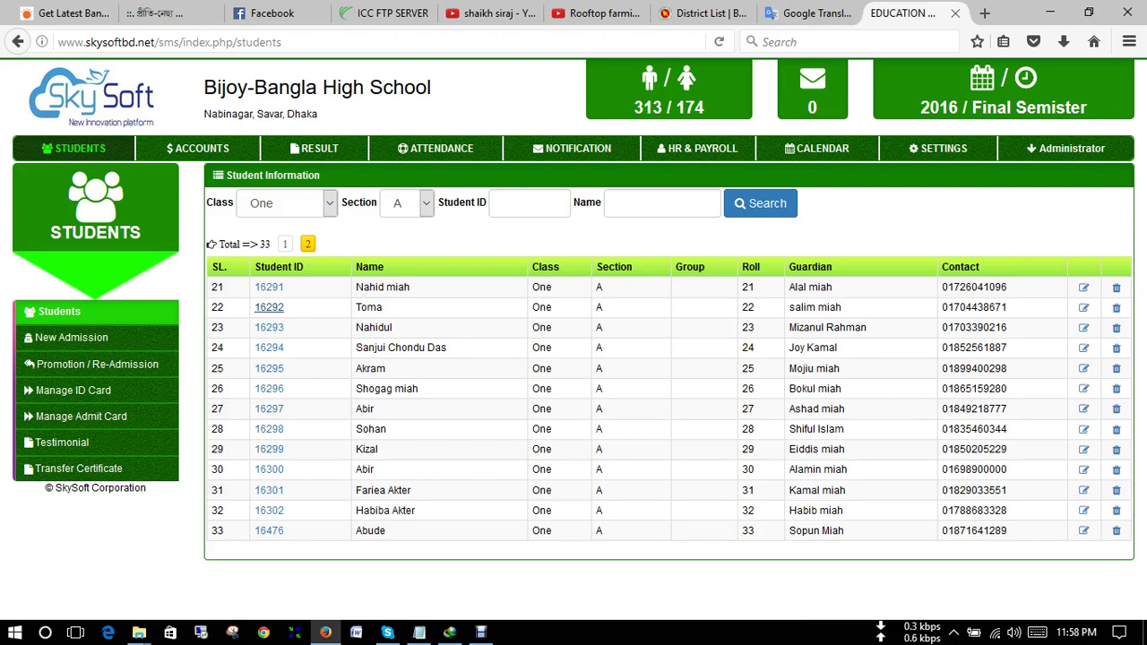
- Search all students by the name 'Rai', leaving one Class Two student
left_click(615, 203)
key("Return")
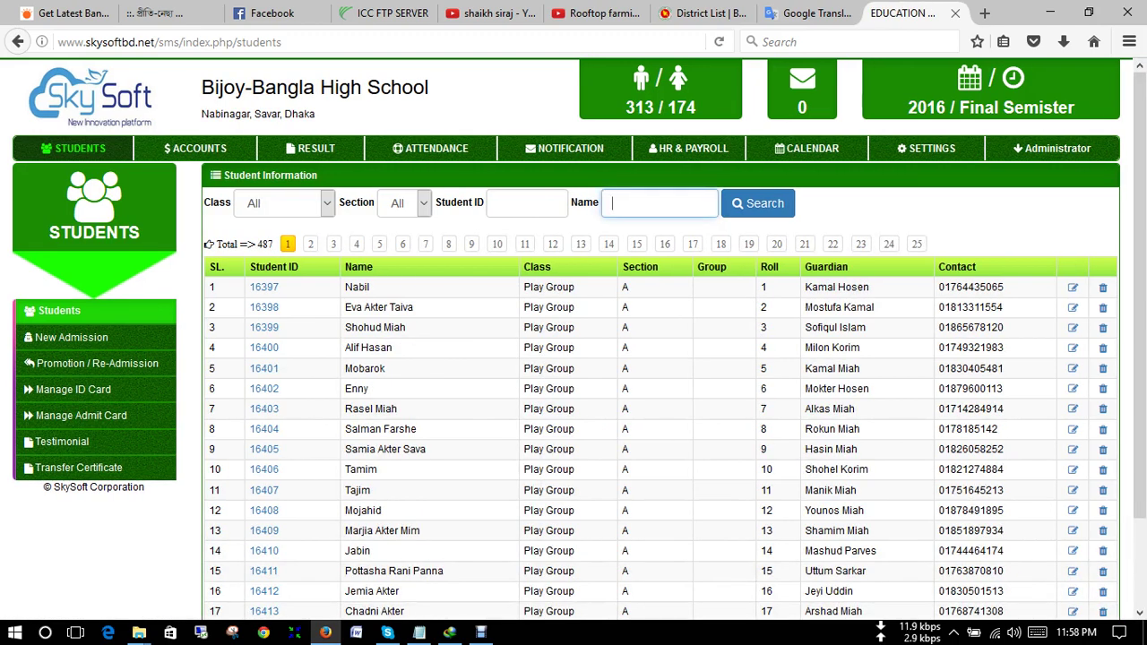
type("Rai")
key("Return")
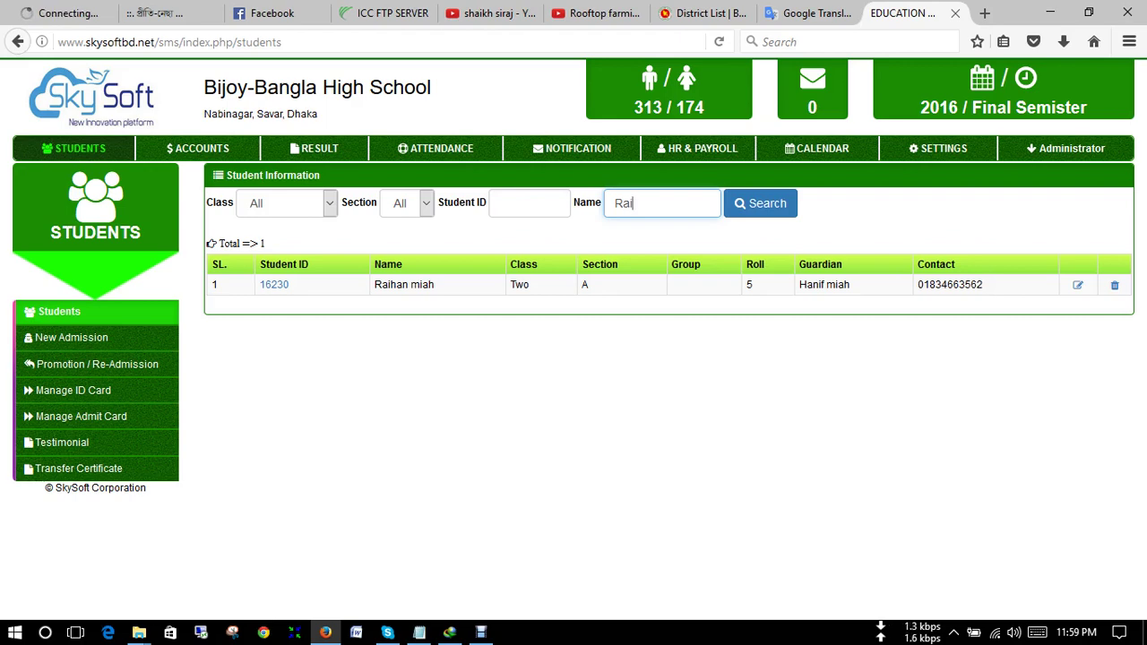
- View the matching student's full record, then close it
left_click(274, 285)
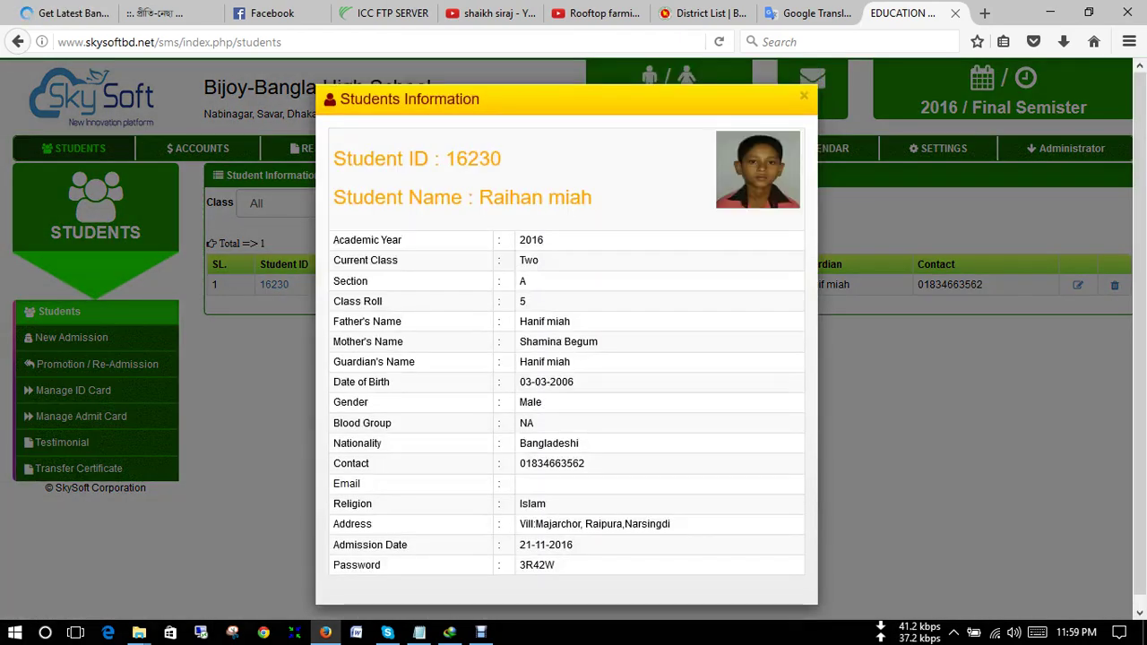
scroll(566, 340, "down", 1)
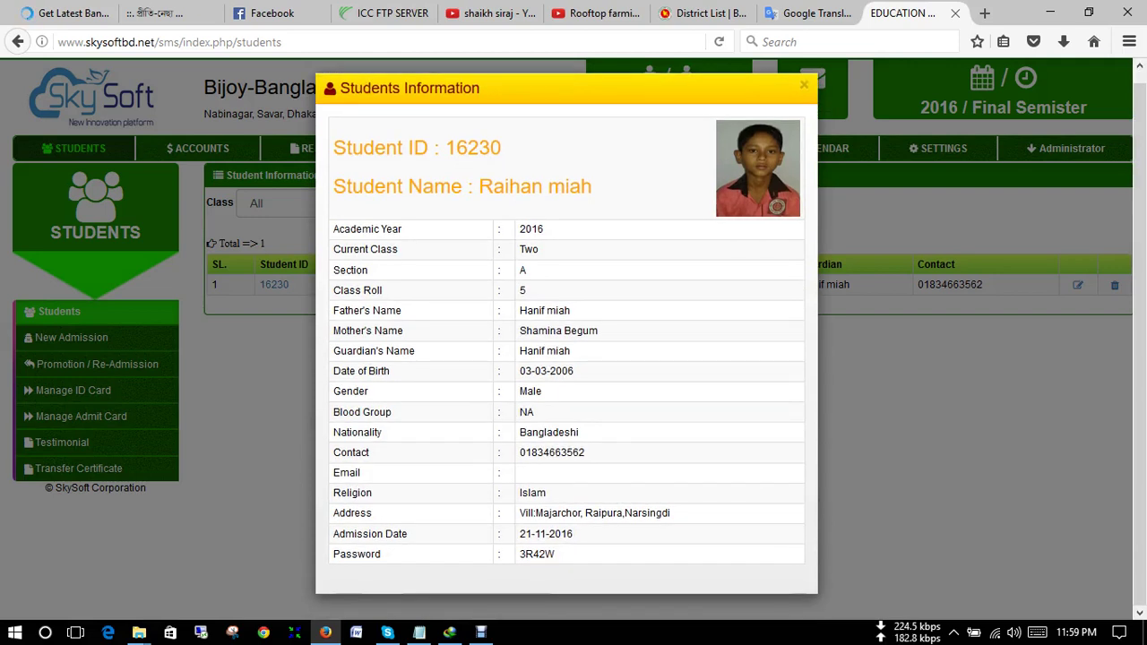
left_click(804, 83)
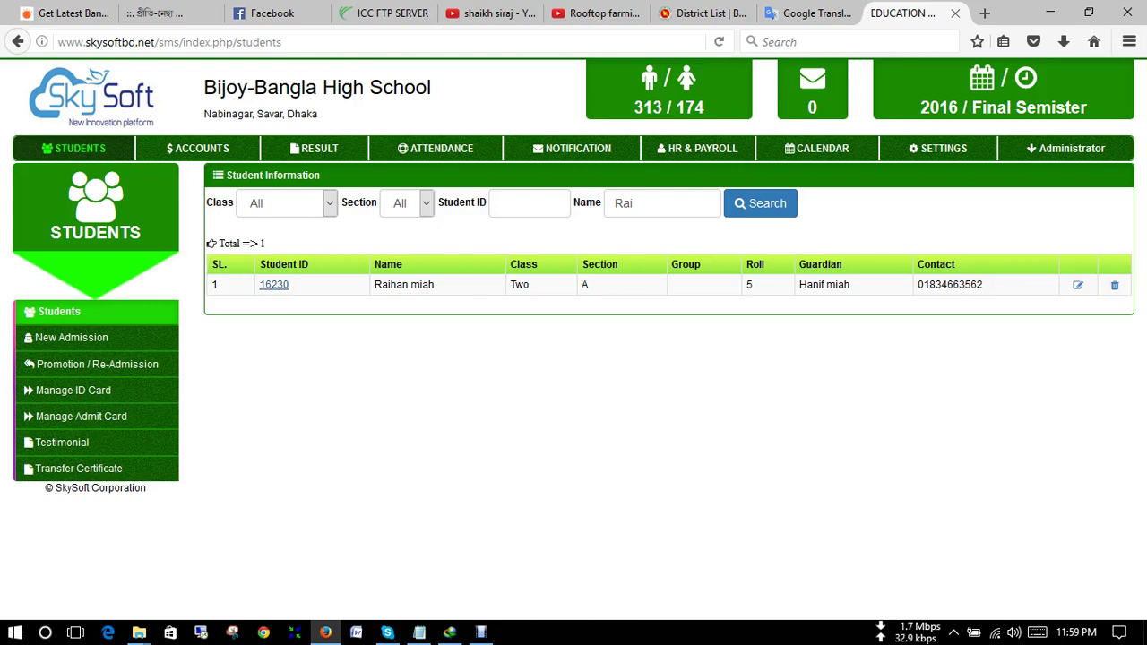
- Start a new admission for academic year 2016 in Class Six, Section A, roll 36
left_click(72, 337)
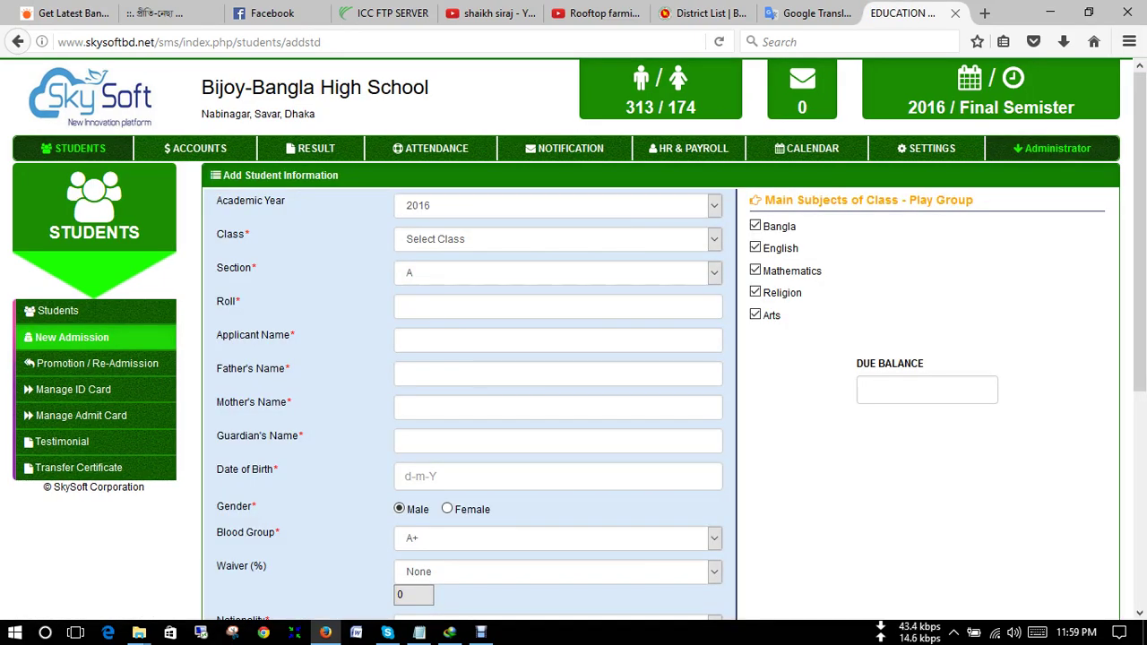
scroll(573, 404, "down", 4)
scroll(574, 403, "up", 4)
left_click(556, 206)
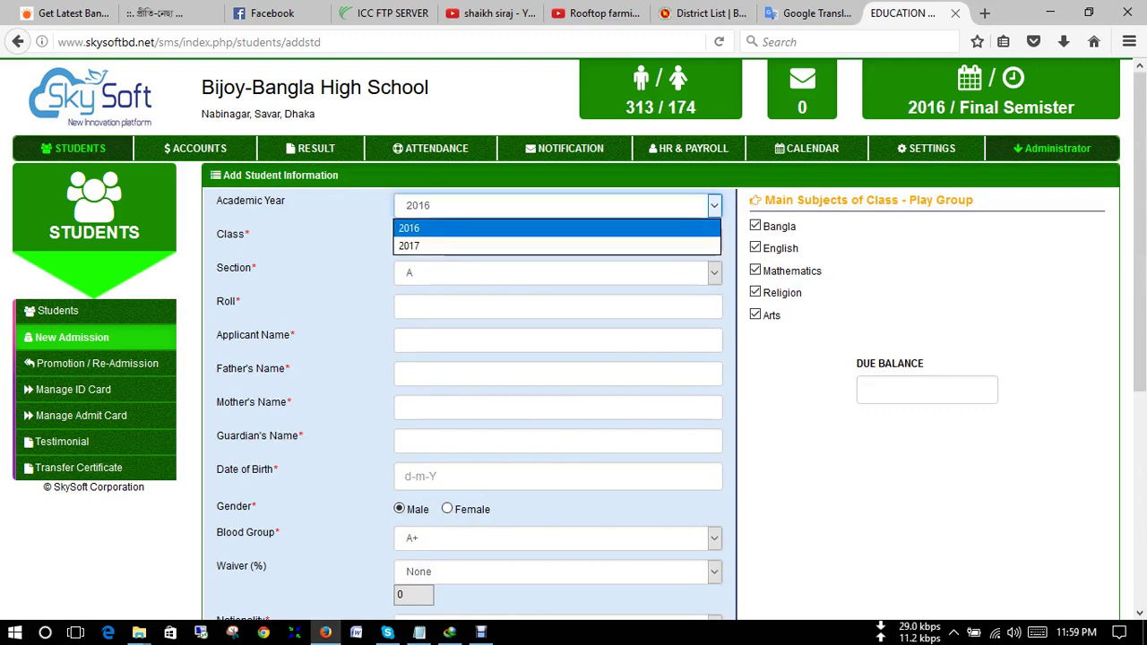
left_click(538, 225)
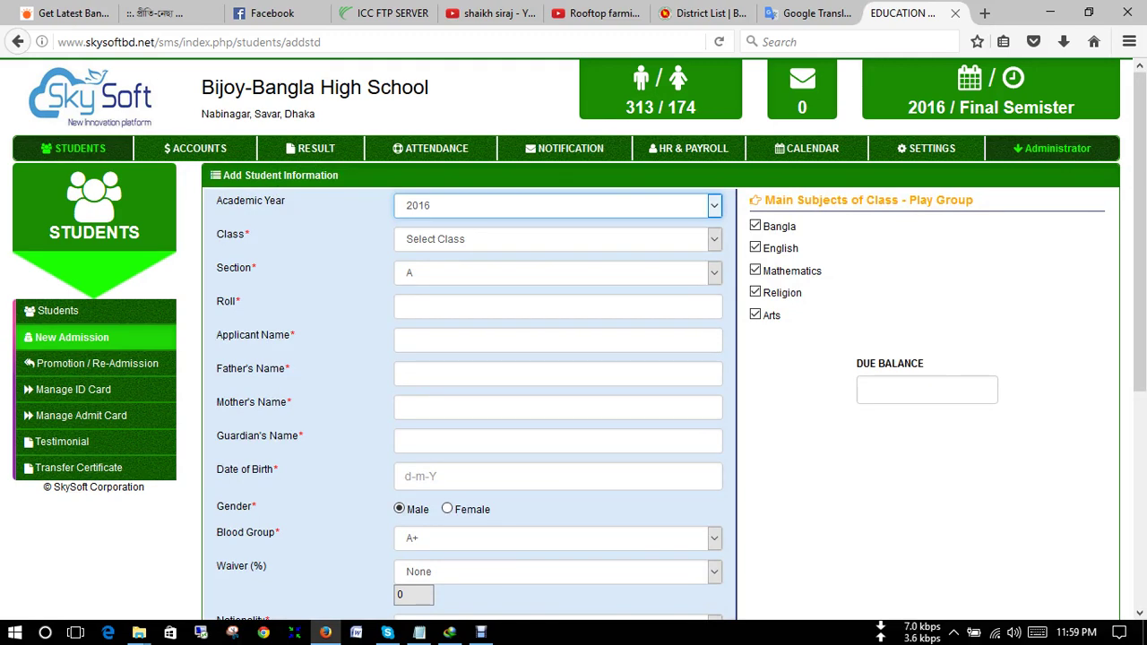
left_click(556, 238)
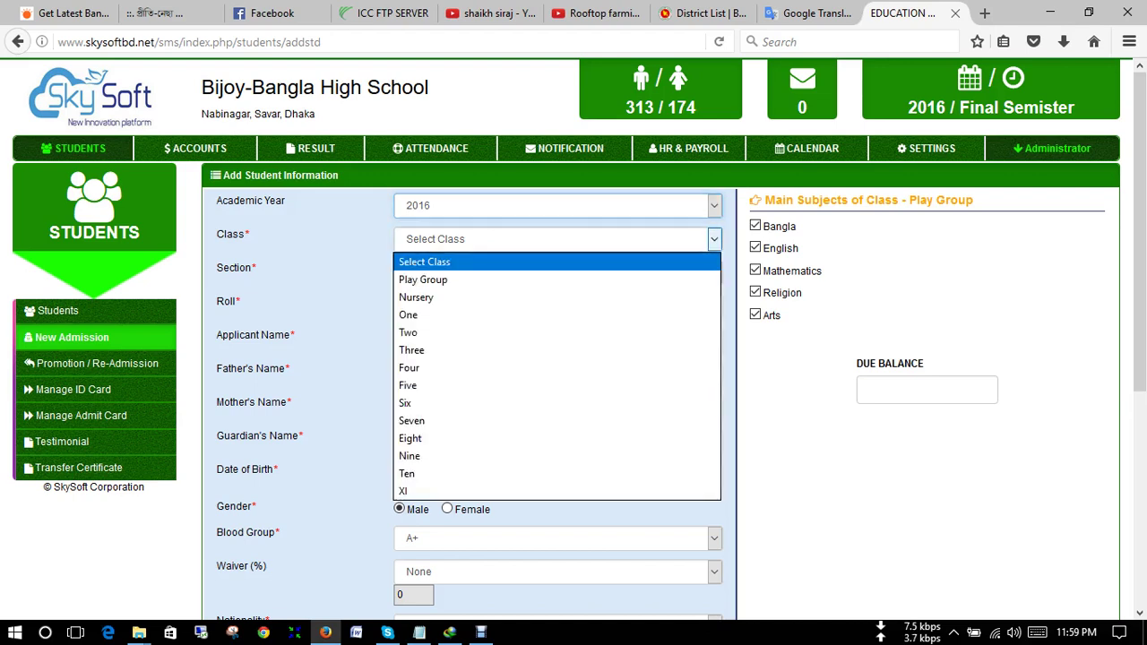
key("Down")
key("Down")
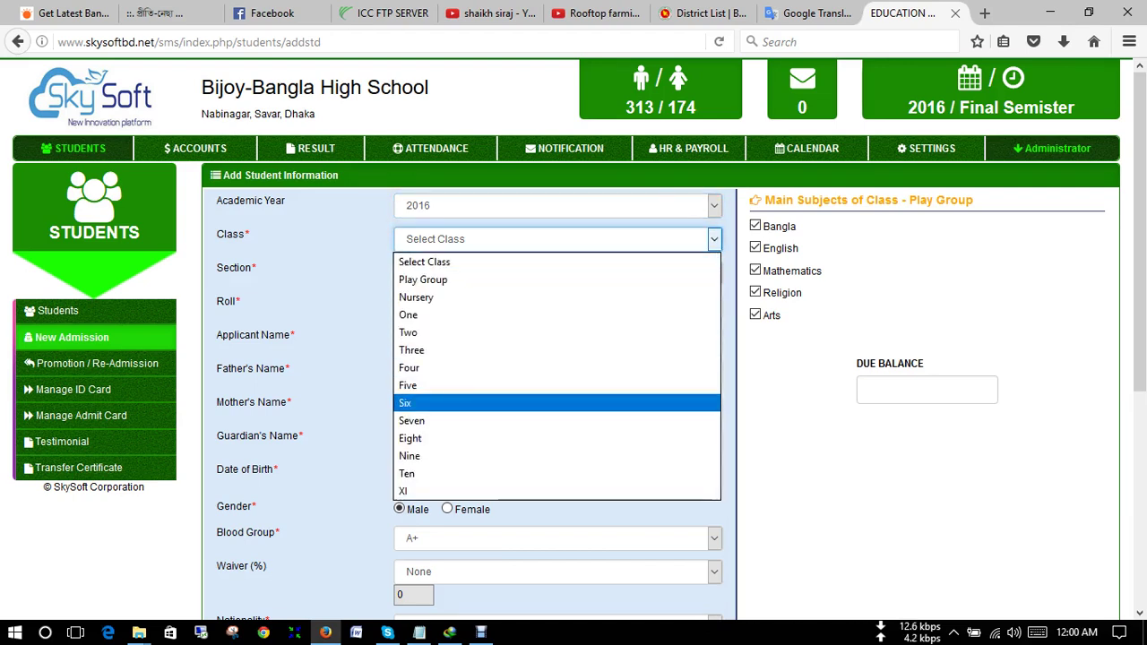
key("Tab")
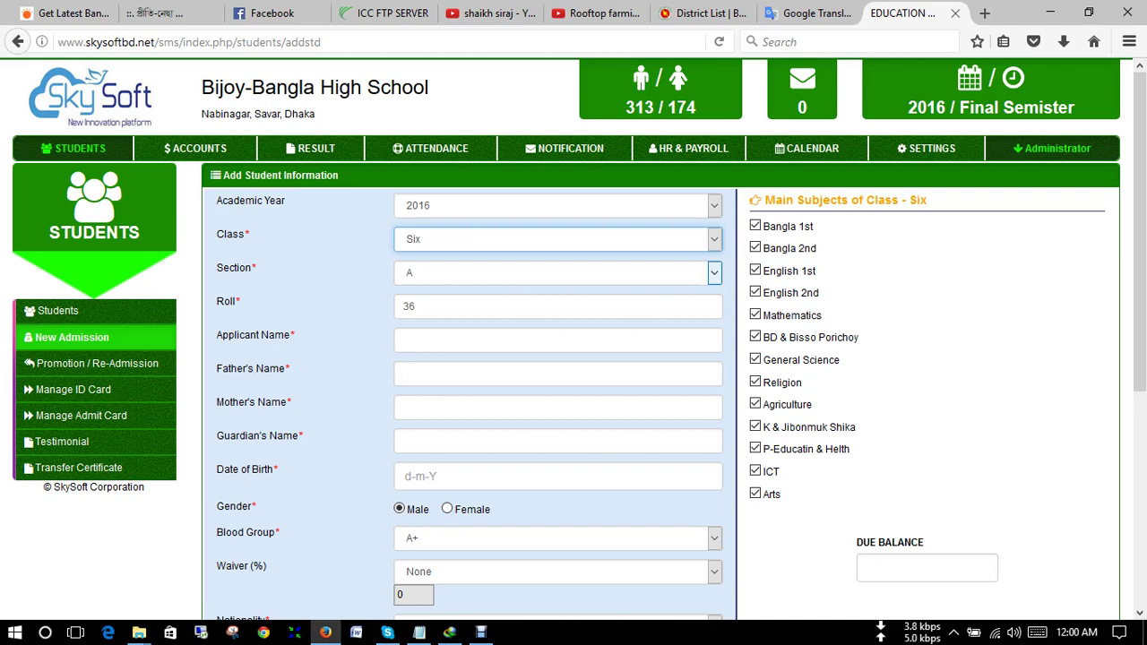
left_click(558, 339)
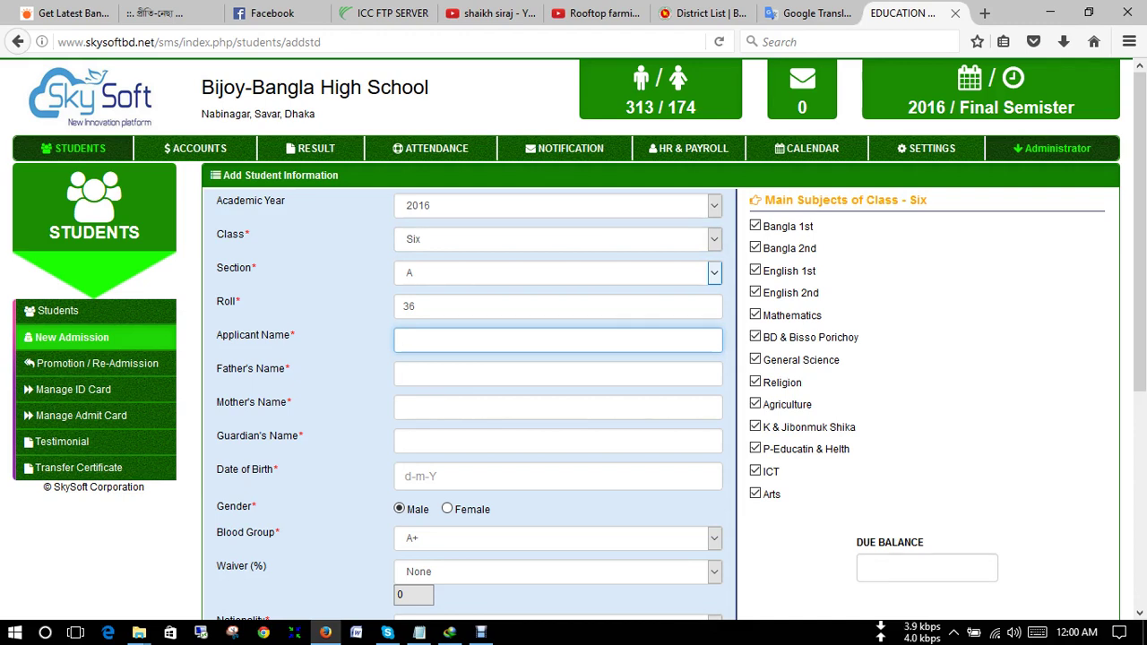
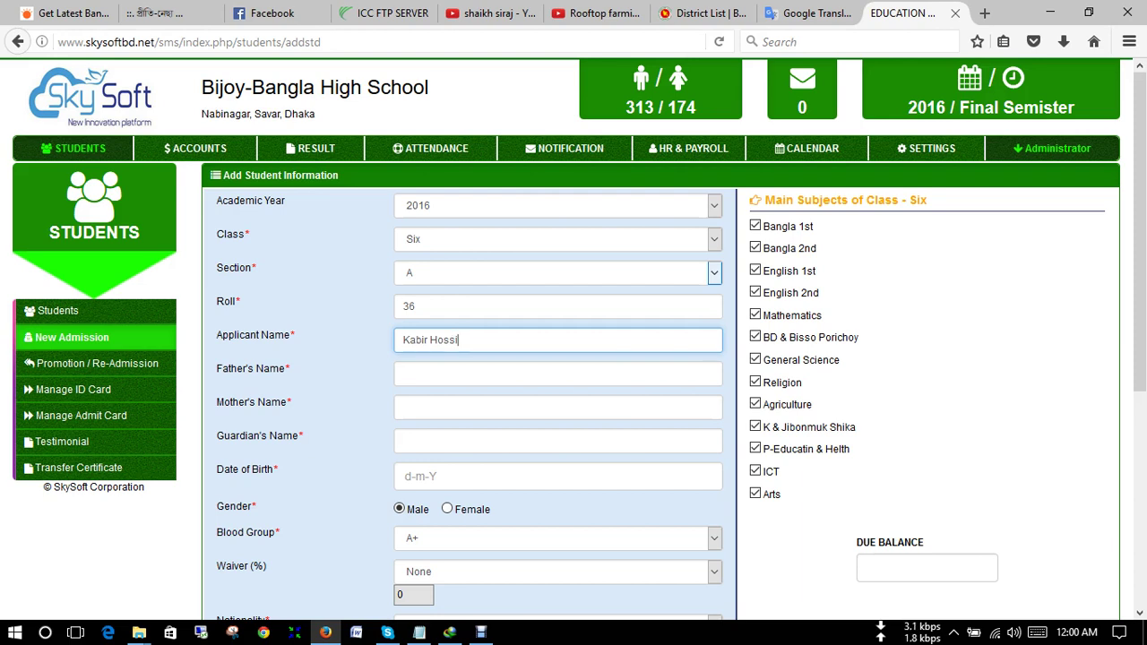
- Enter the applicant's name, the father's name and the mother's name
left_click(558, 374)
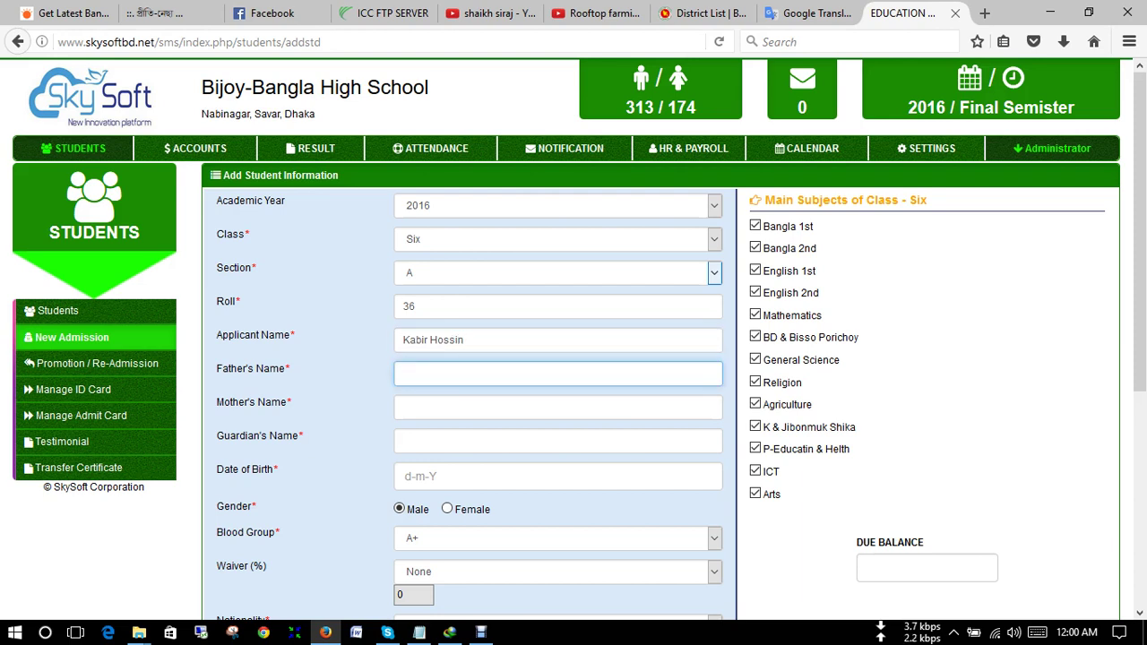
key("Tab")
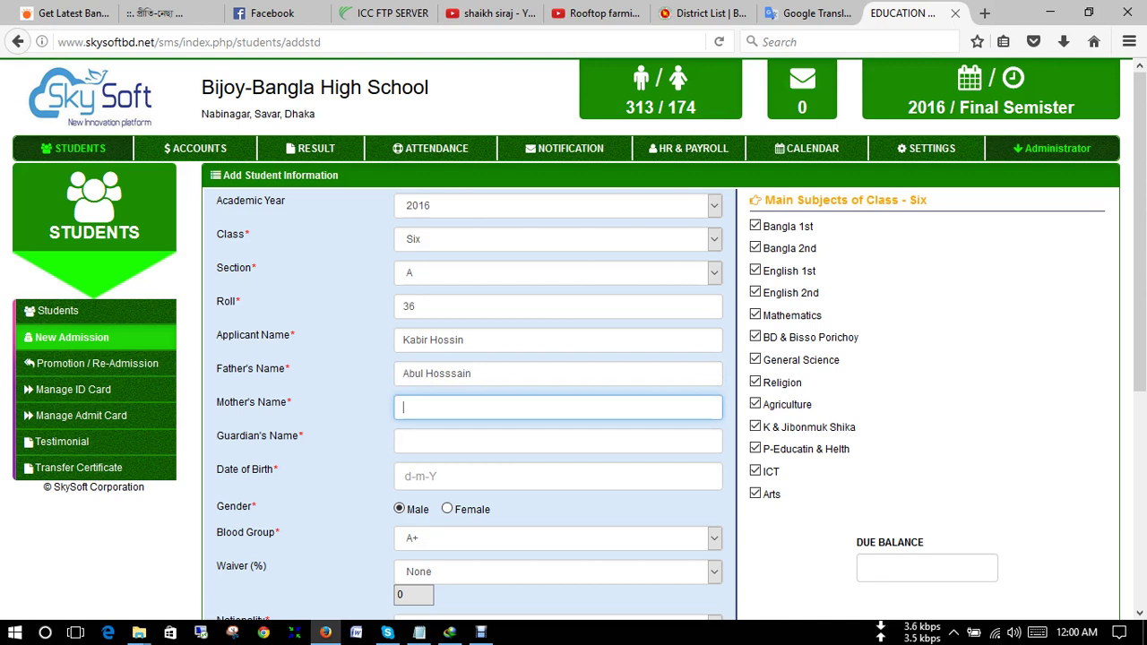
- Reuse the father's name as guardian and set date of birth 10-10-2007
key("shift+Tab")
key("ctrl+c")
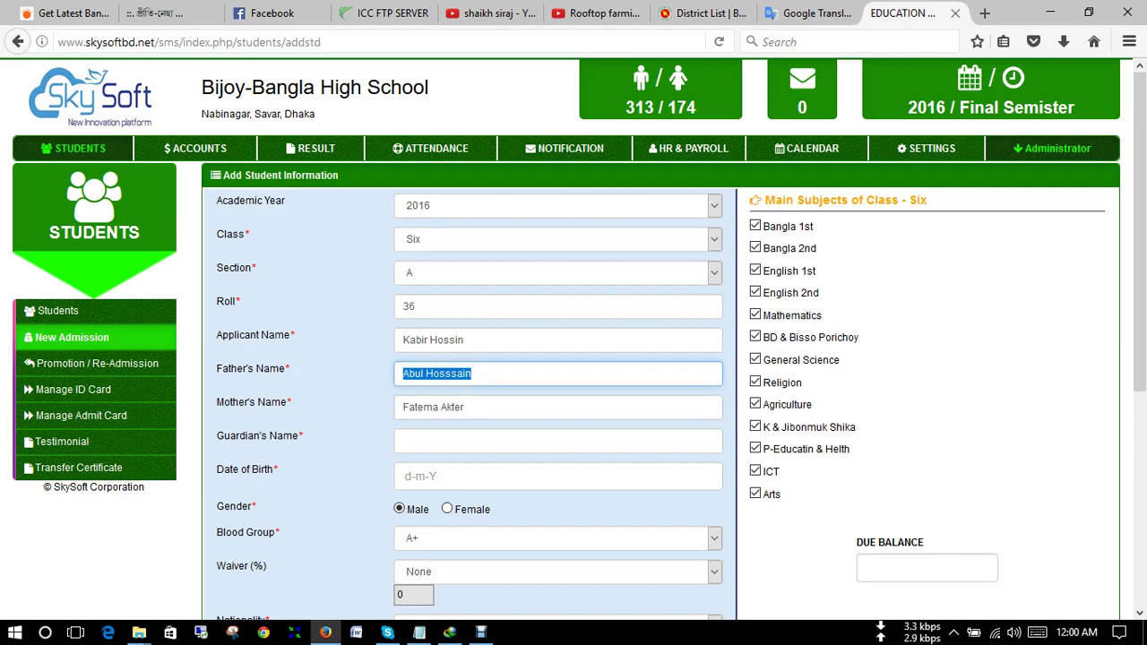
left_click(403, 440)
key("ctrl+v")
key("Tab")
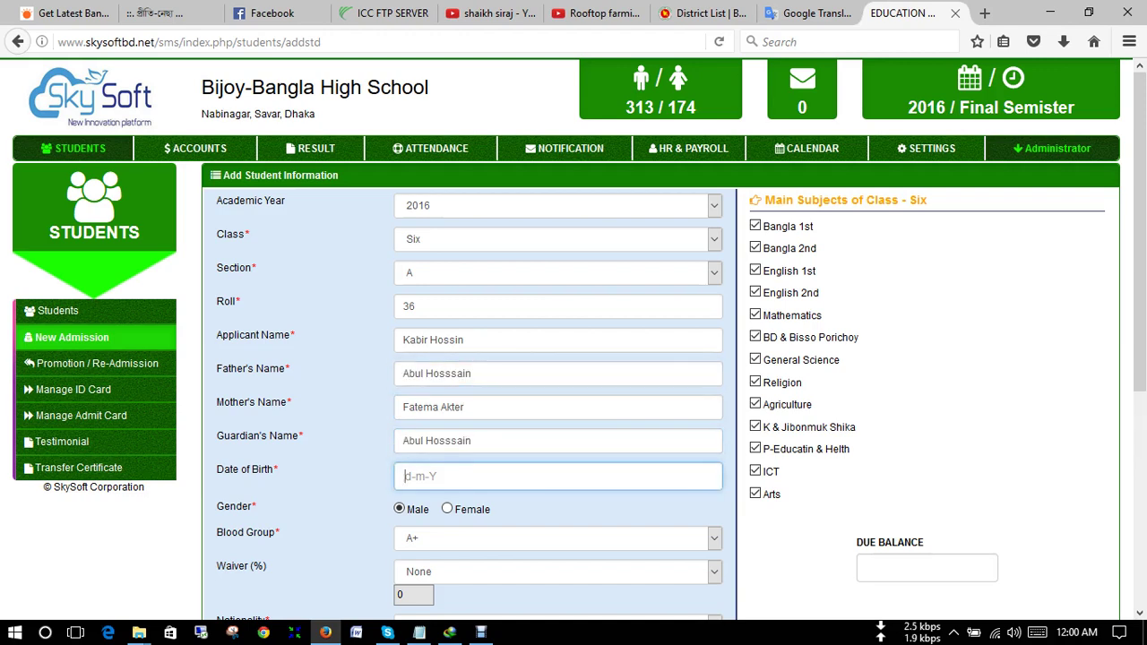
type("10-10-2007")
scroll(573, 358, "down", 3)
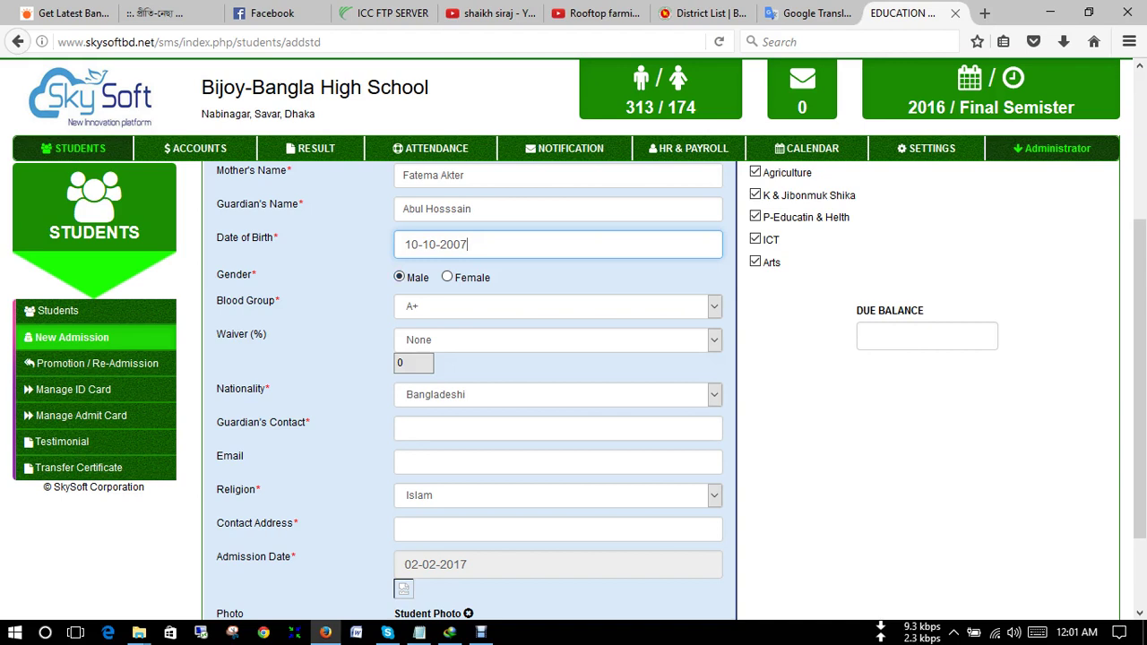
- Set the student's blood group to B+
left_click(557, 306)
key("Down")
key("Return")
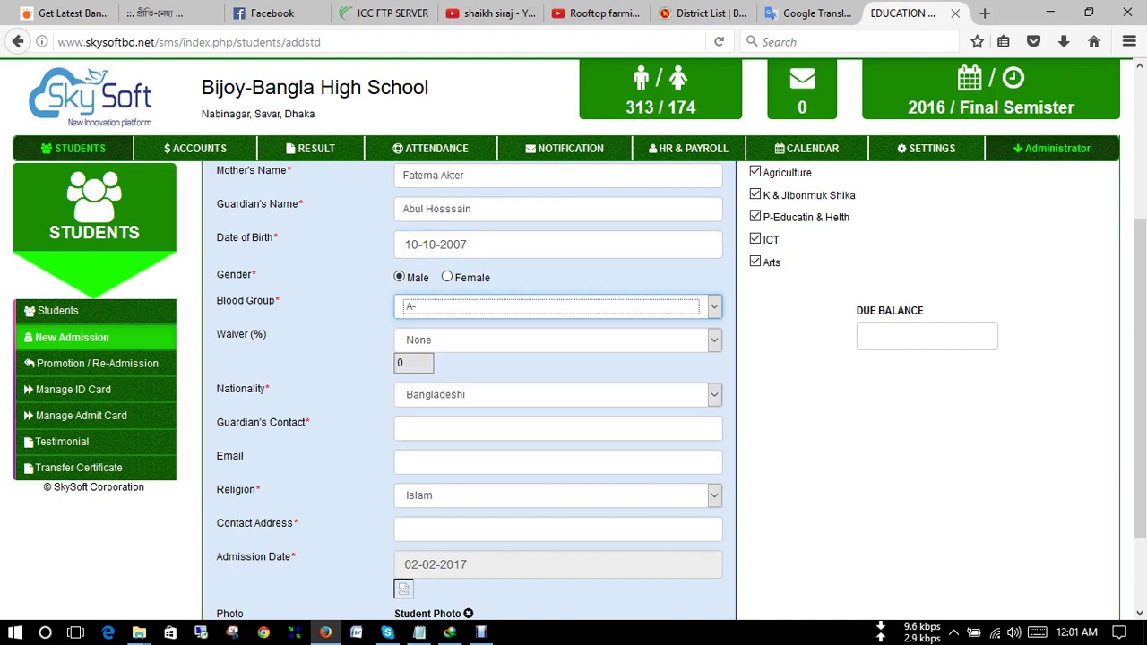
key("alt+Down")
key("Down")
key("Return")
- Apply a 15% Freedom Figter waiver
key("Tab")
key("alt+Down")
key("Return")
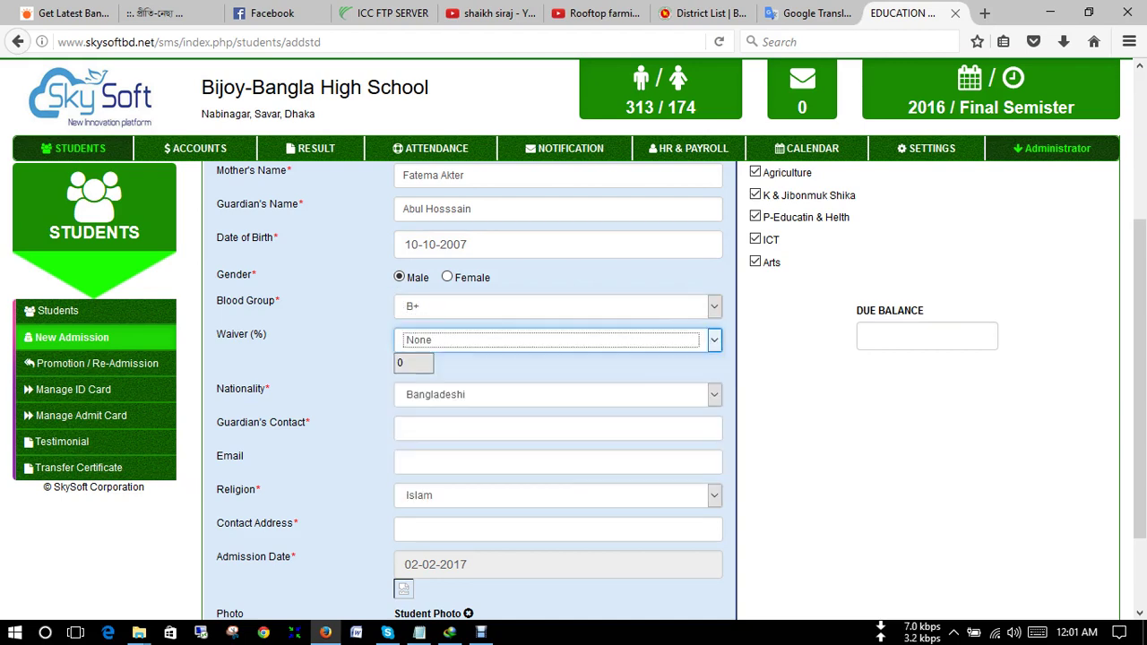
key("alt+Down")
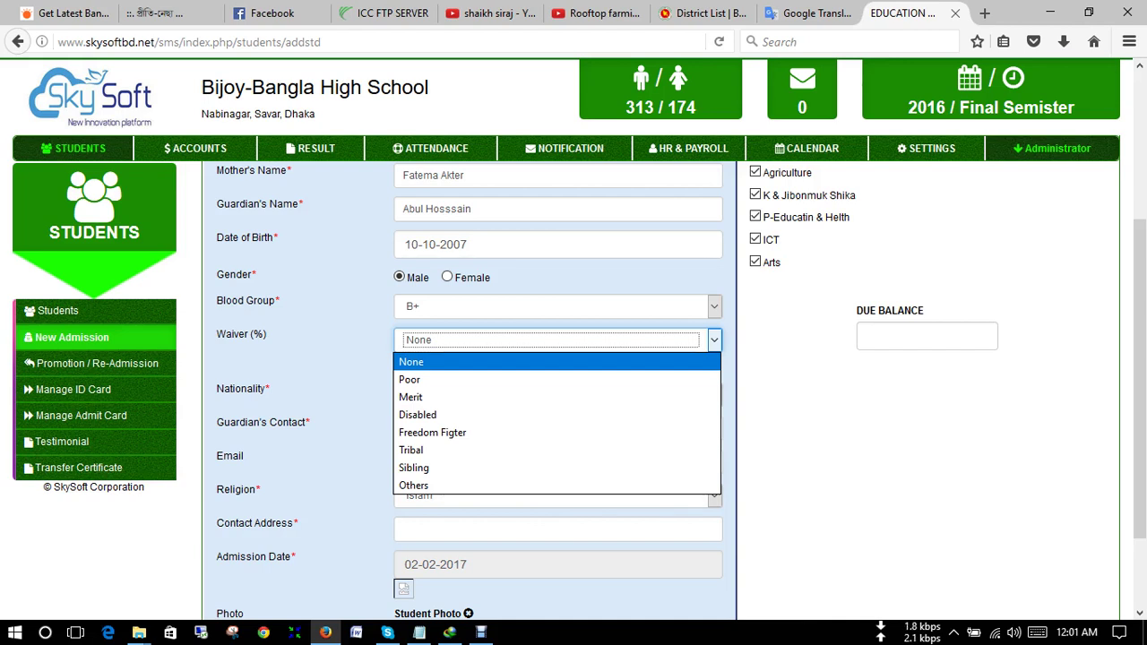
key("Down")
key("Down")
key("Down")
key("Down")
key("Down")
key("Down")
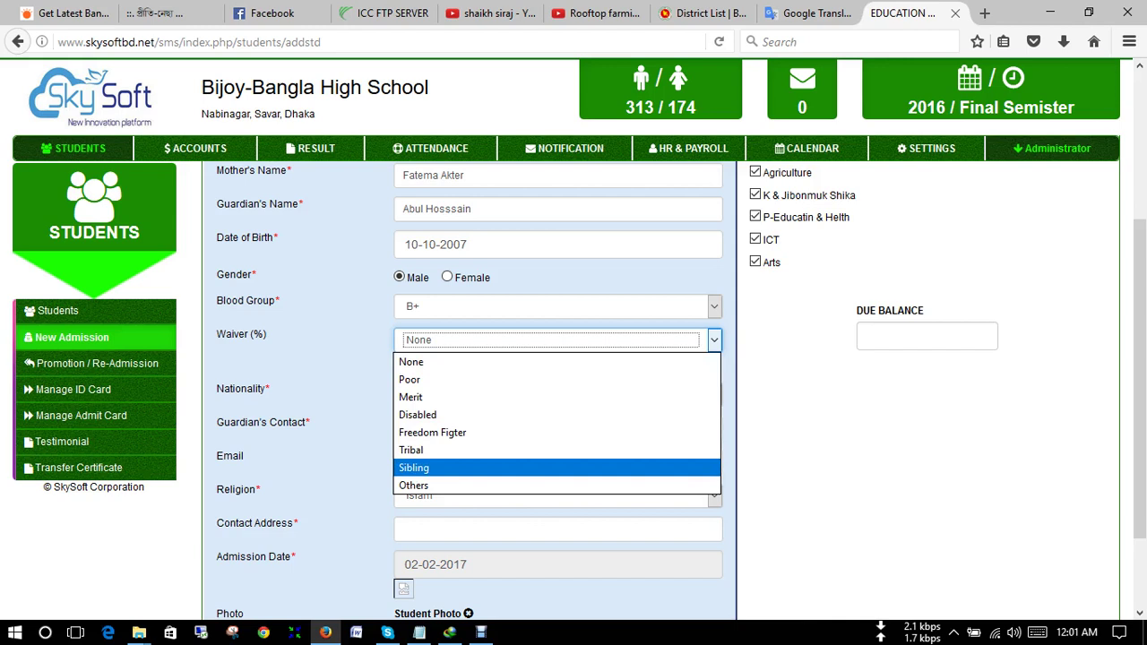
key("Up")
key("Up")
key("Up")
key("Up")
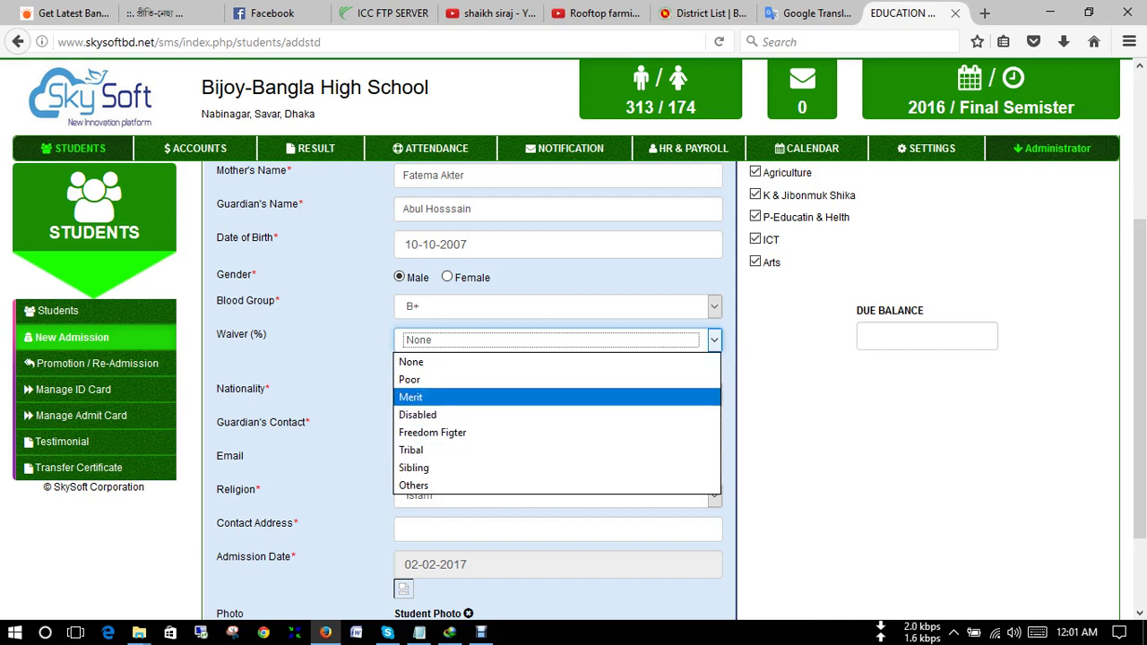
key("Up")
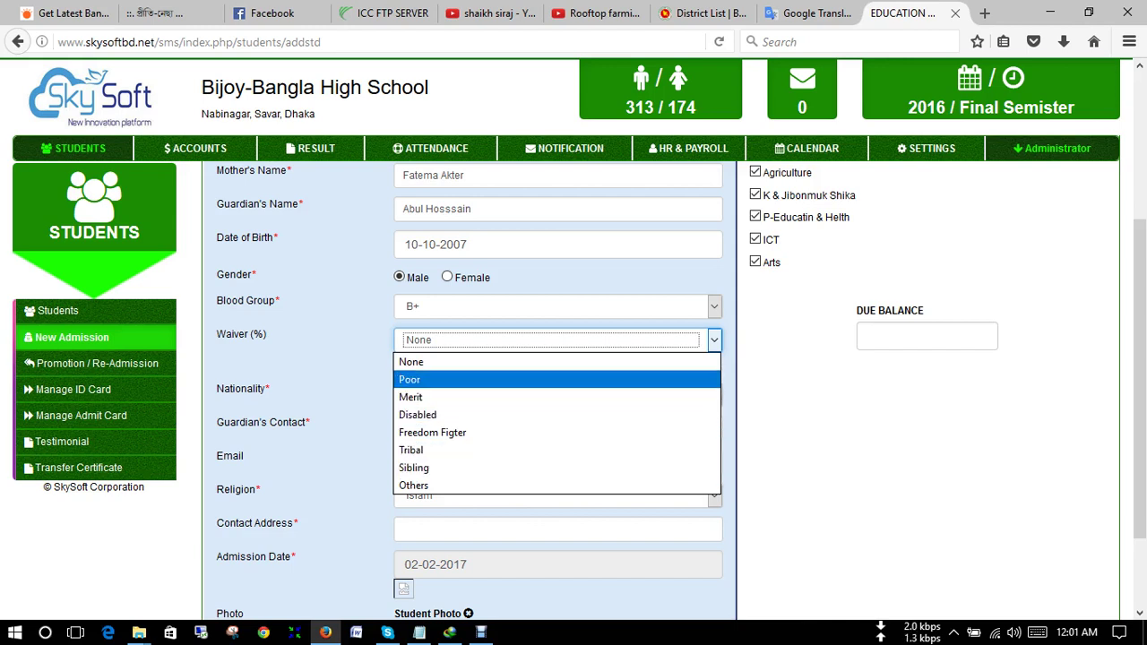
key("Down")
key("Down")
key("Down")
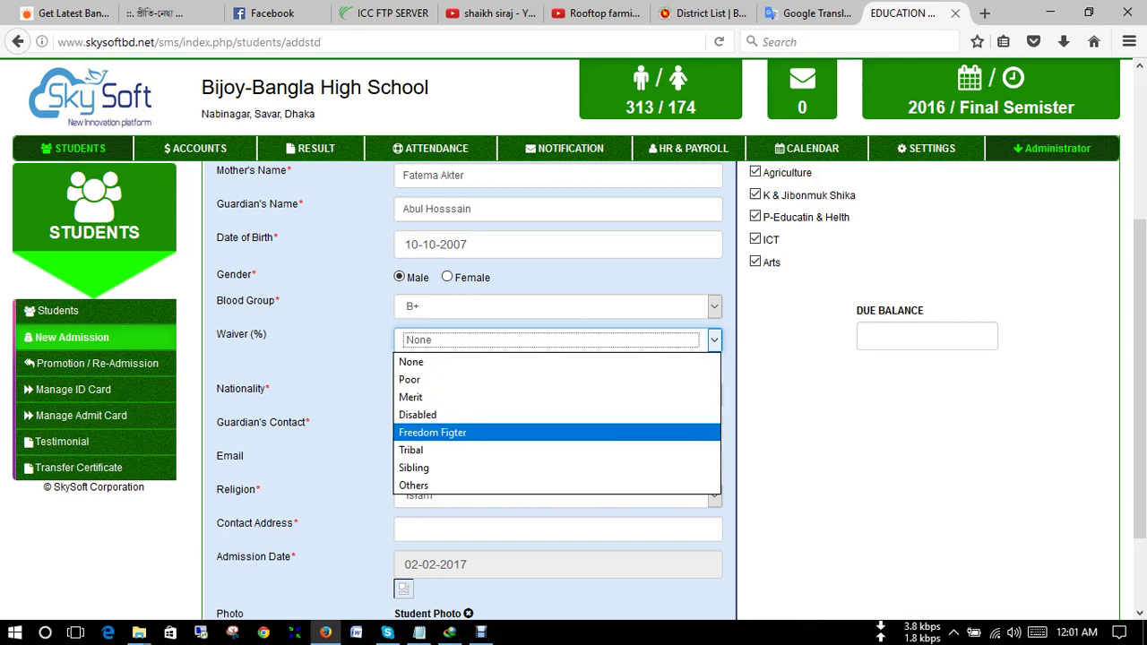
key("Return")
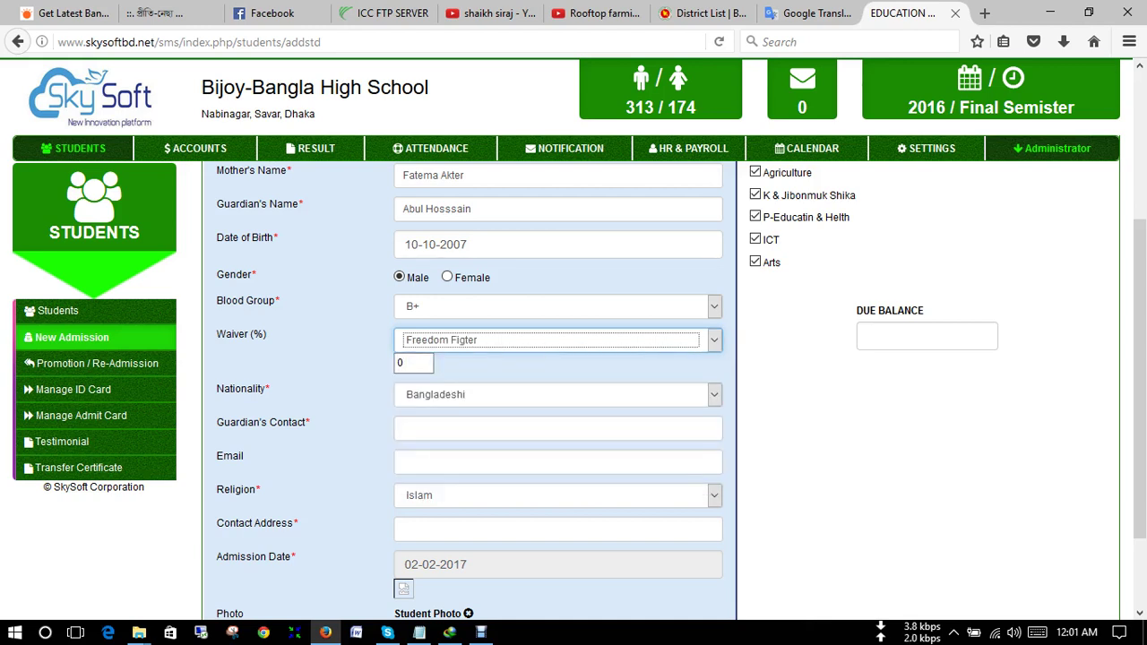
key("Tab")
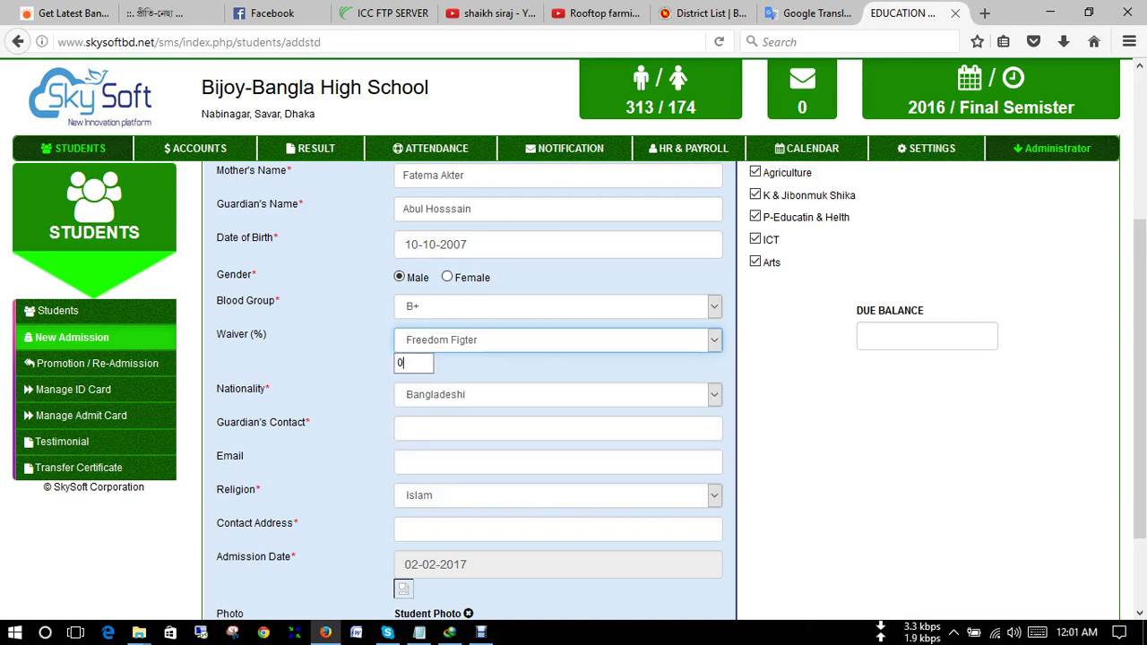
key("BackSpace")
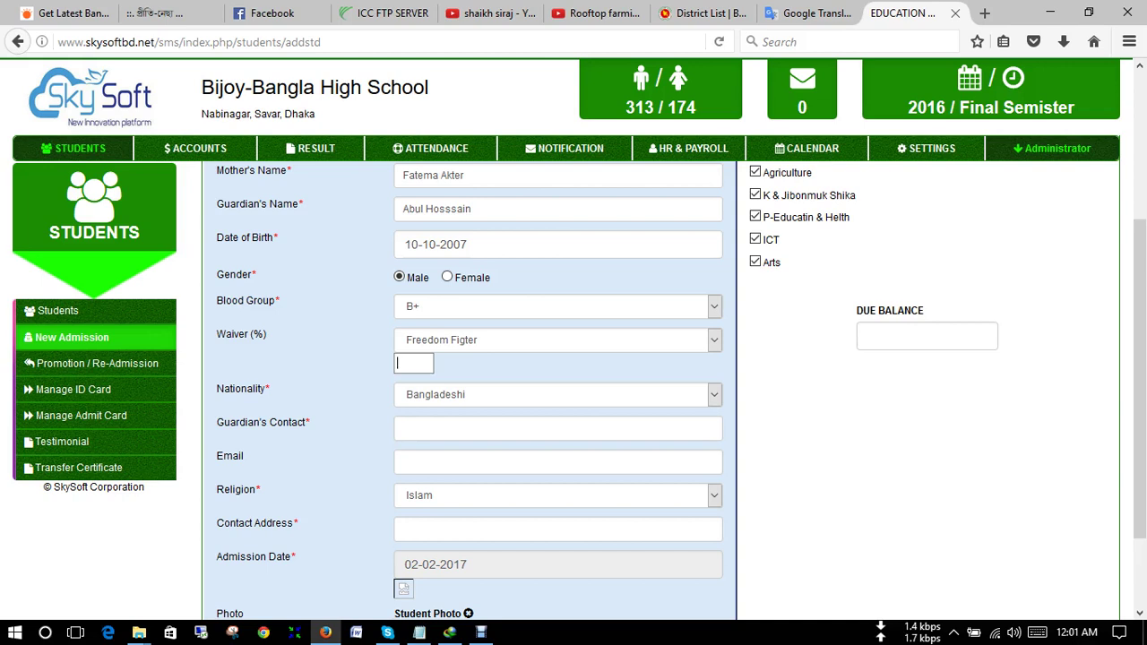
type("15")
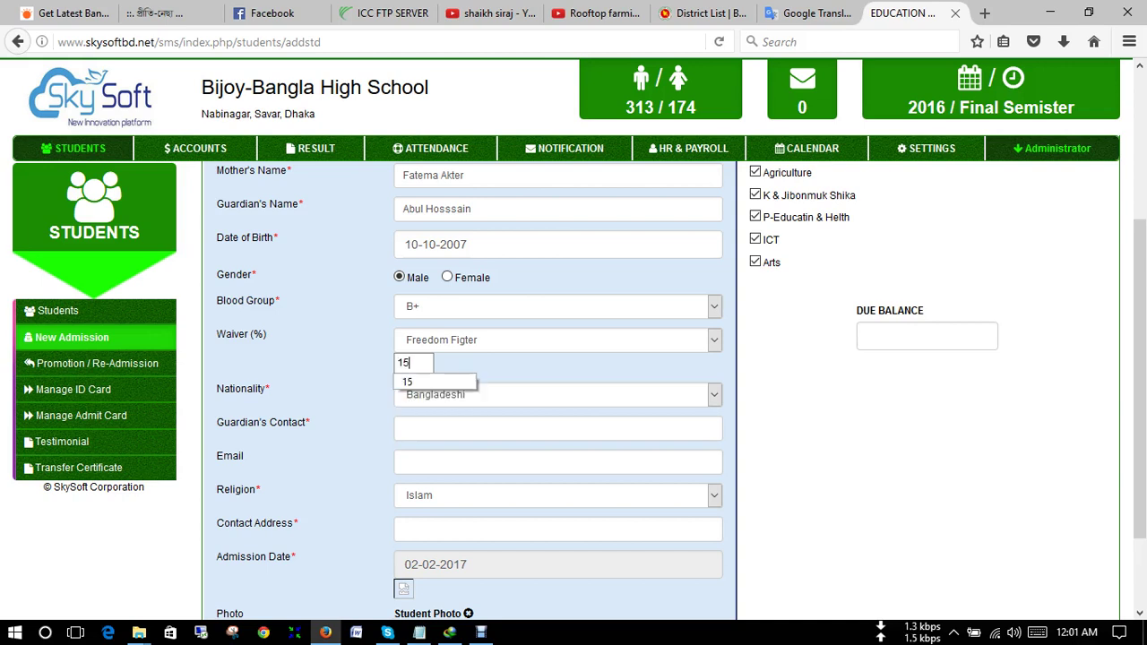
key("Down")
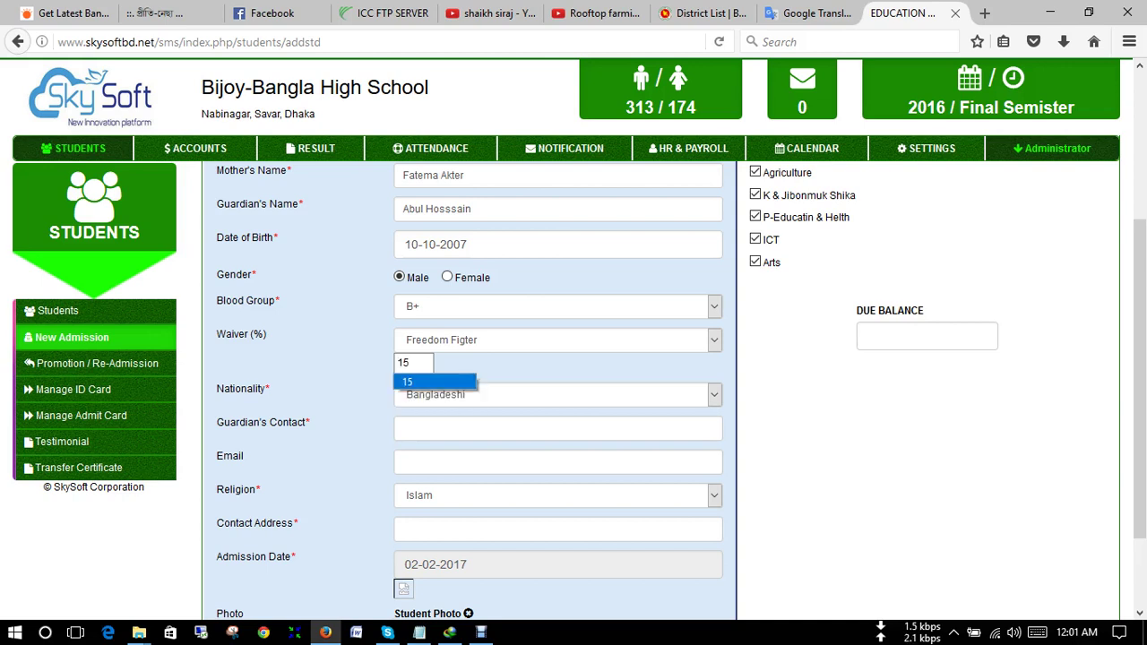
key("Return")
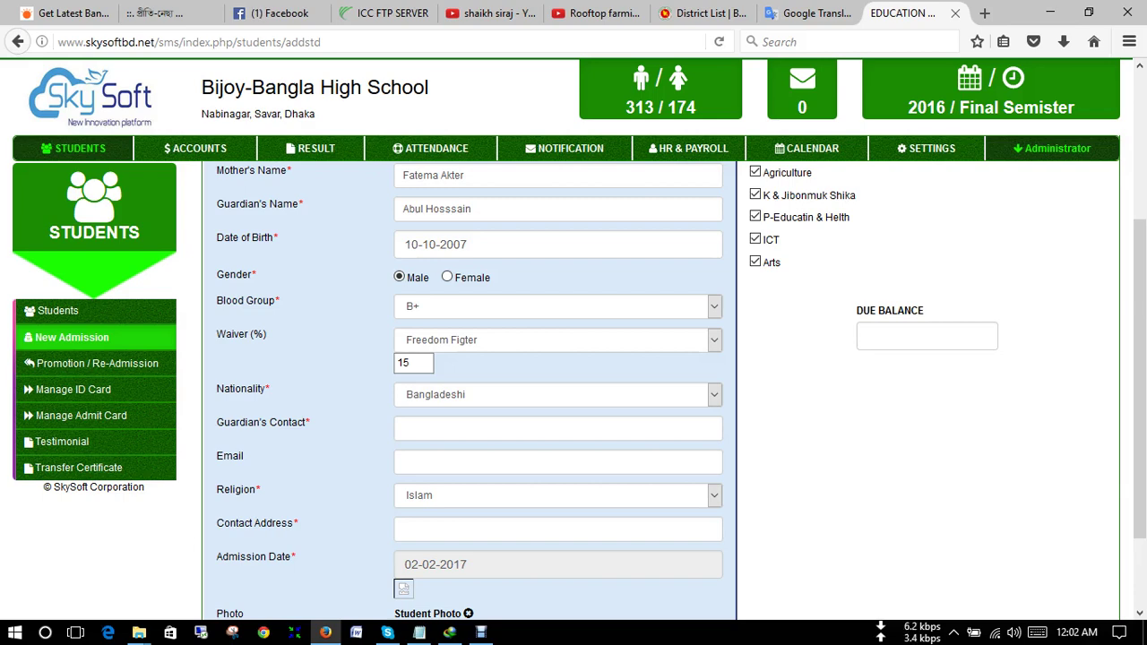
- Enter the guardian's phone number and set the contact address to Dhaka
scroll(583, 390, "down", 2)
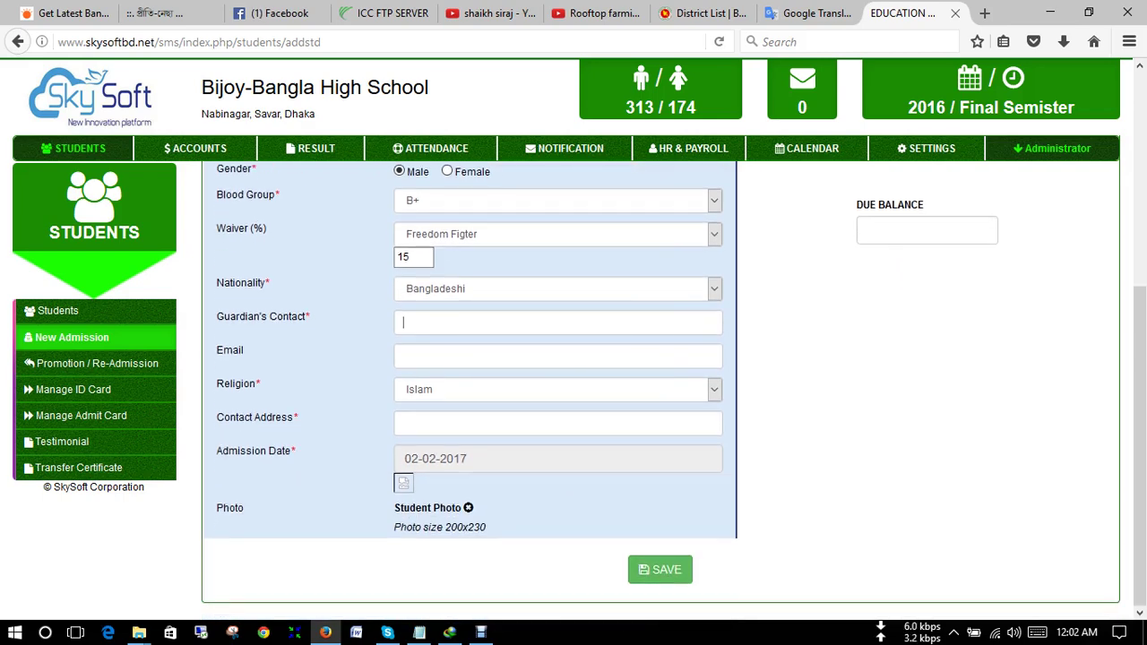
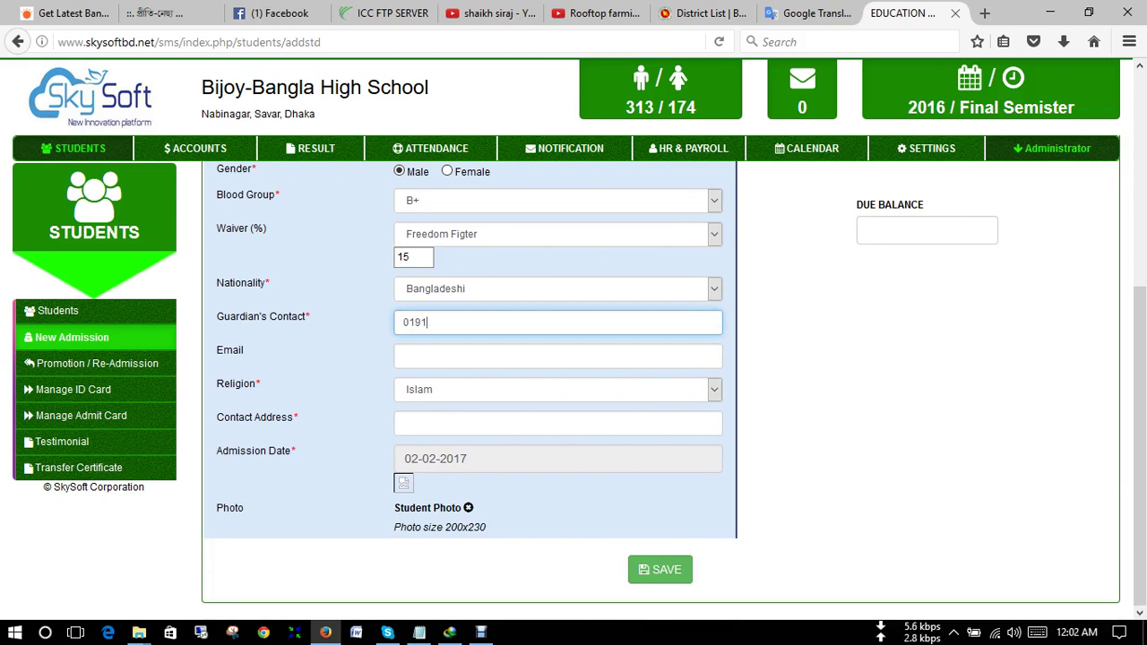
left_click(403, 356)
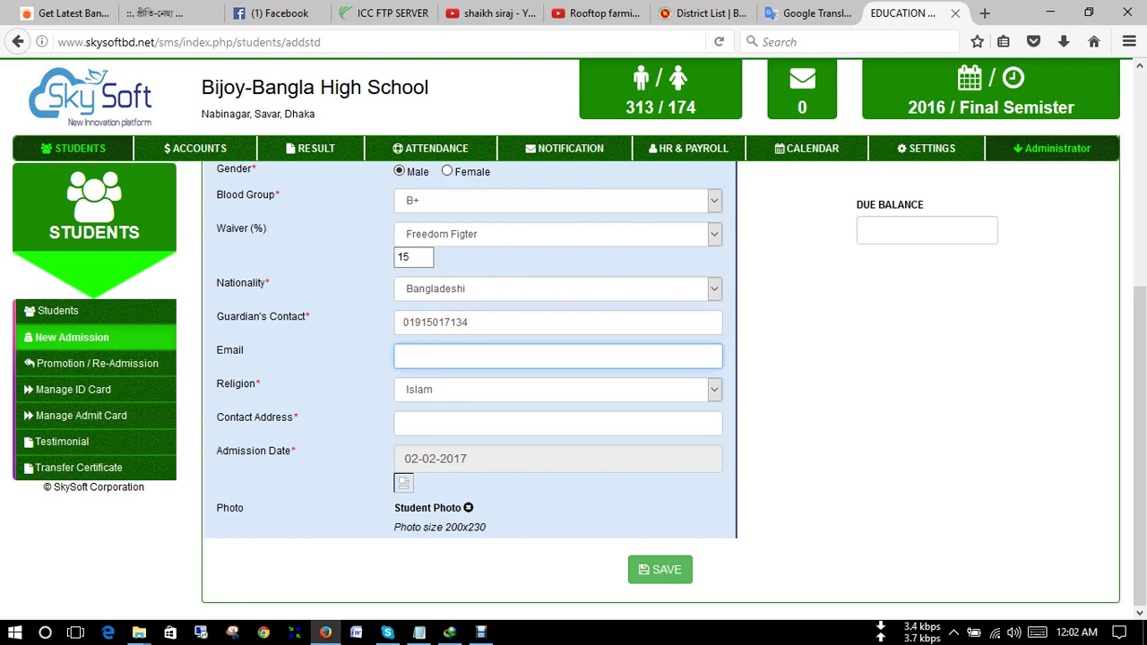
left_click(404, 423)
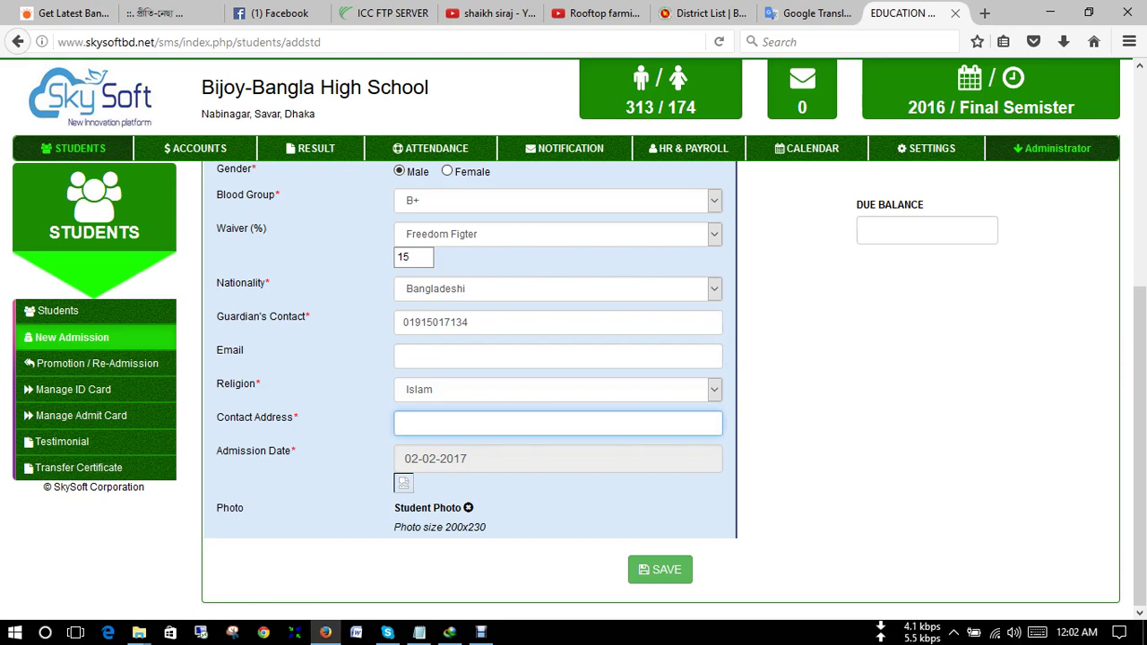
type("Dhaka")
key("Tab")
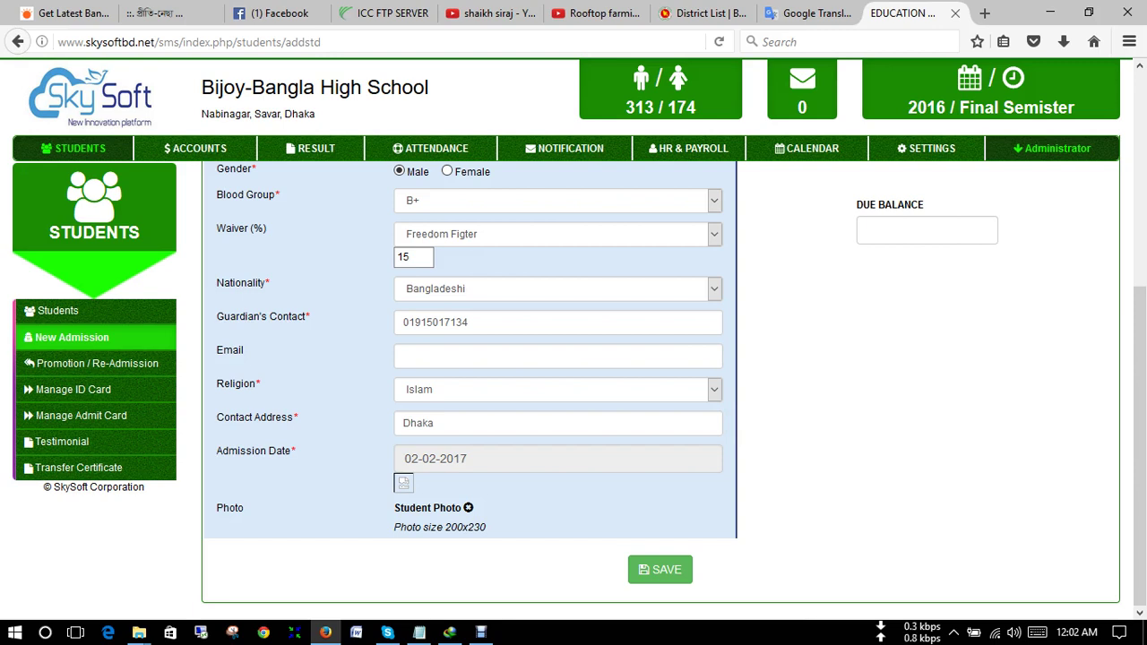
- Save and confirm the admission, then review the new student's ID, password and name
left_click(660, 569)
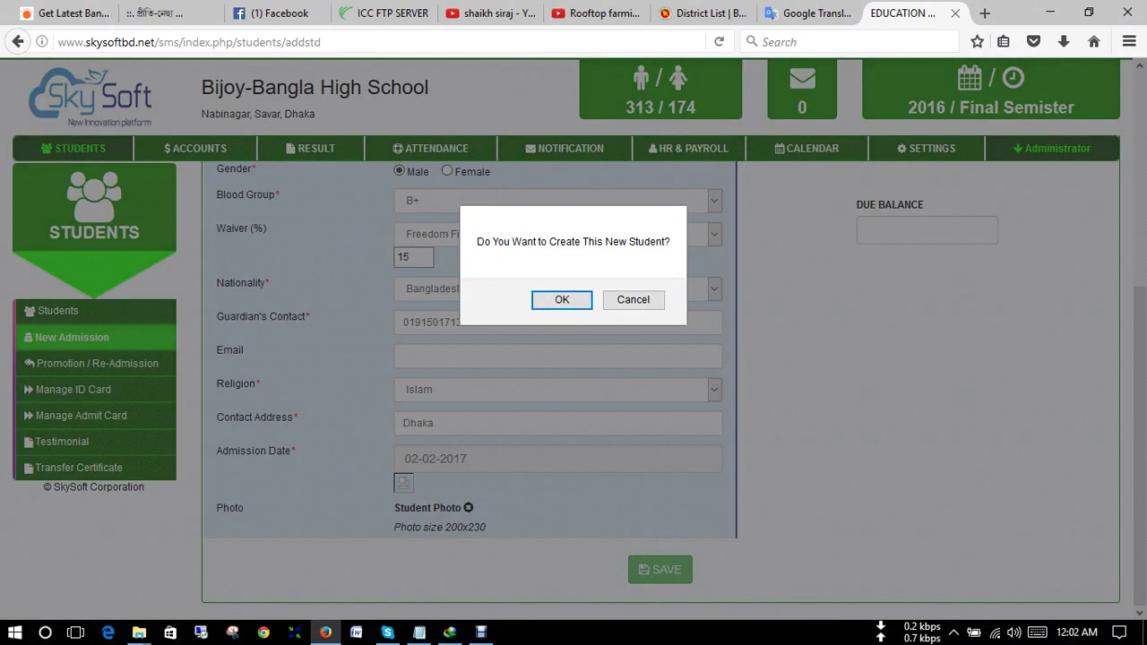
key("Return")
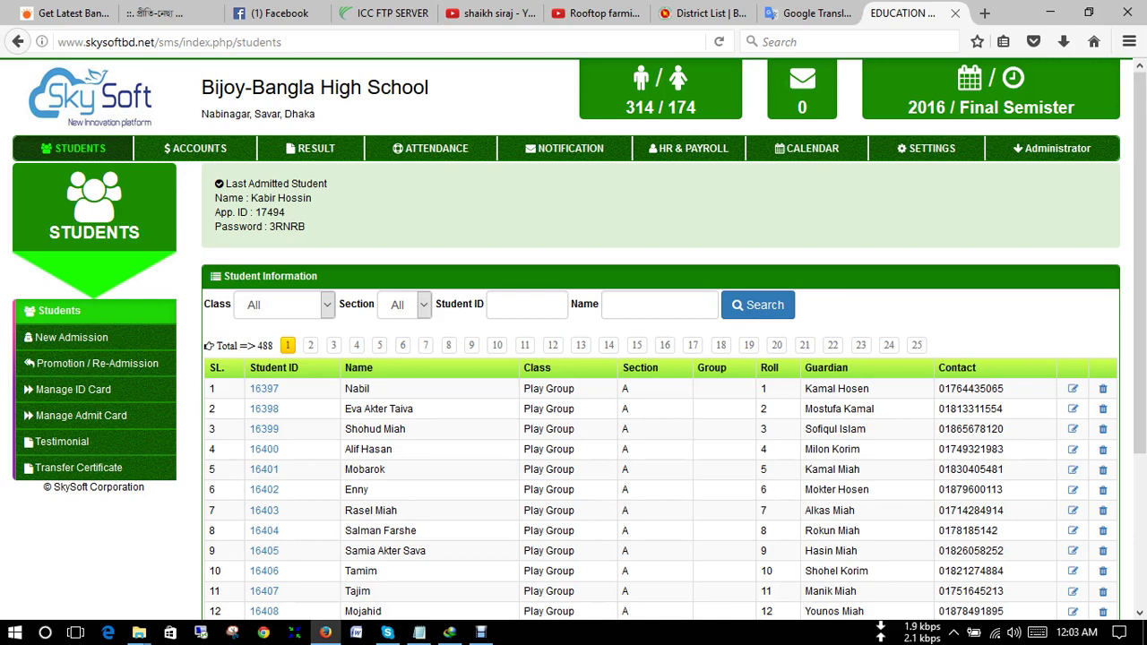
left_click_drag(284, 213, 241, 213)
left_click_drag(306, 227, 246, 226)
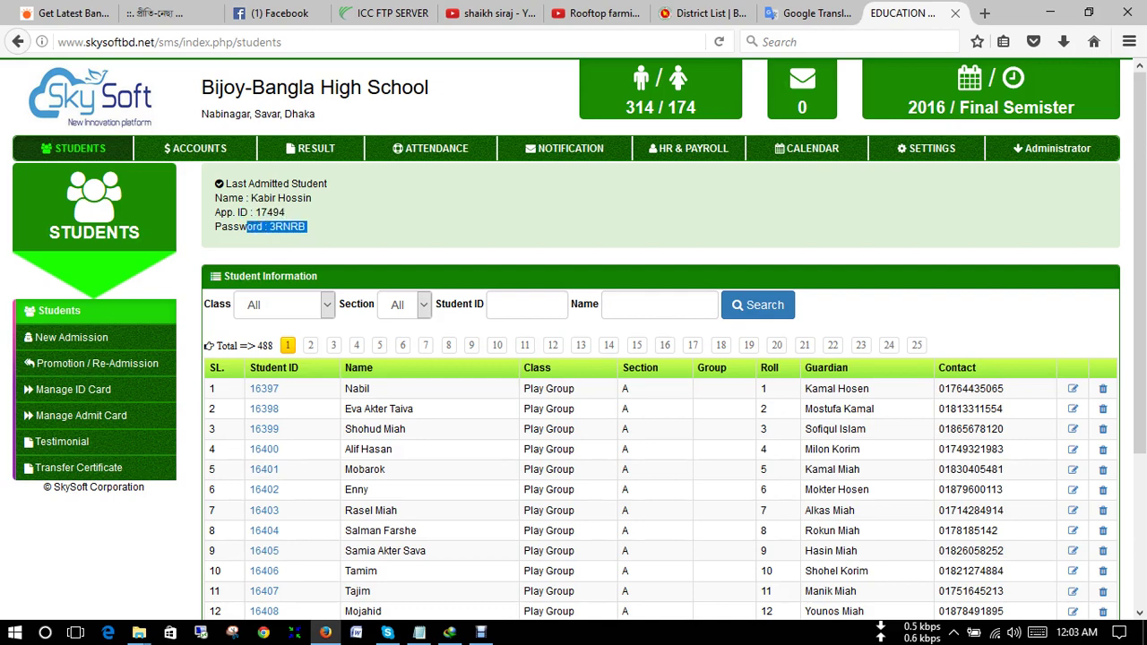
left_click(246, 226)
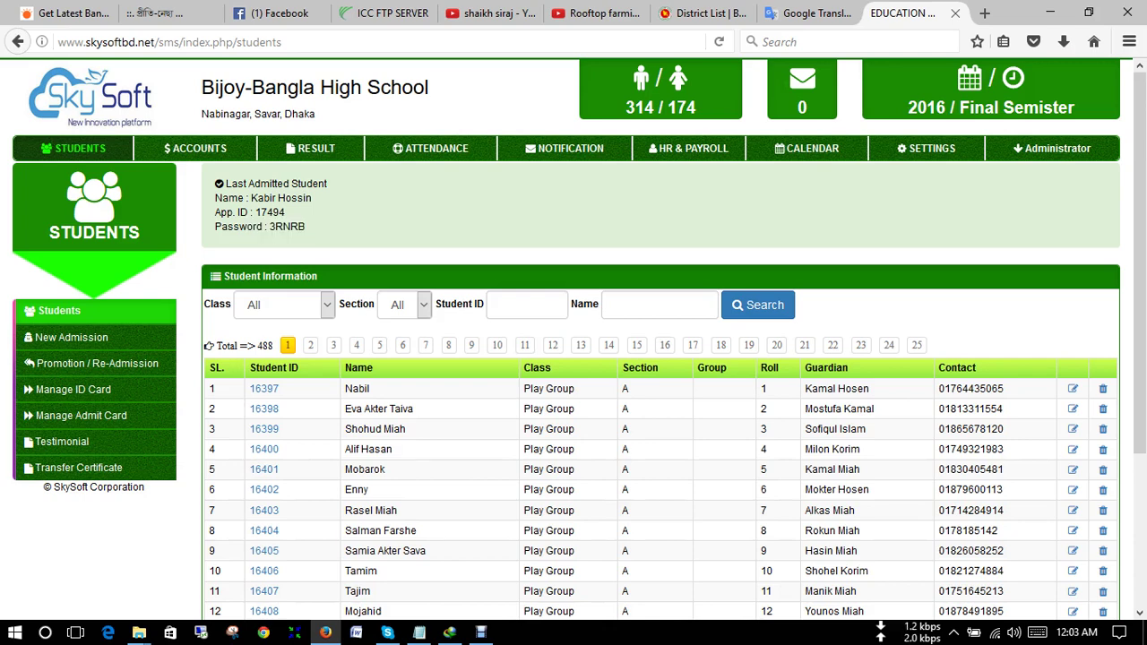
left_click_drag(311, 198, 248, 198)
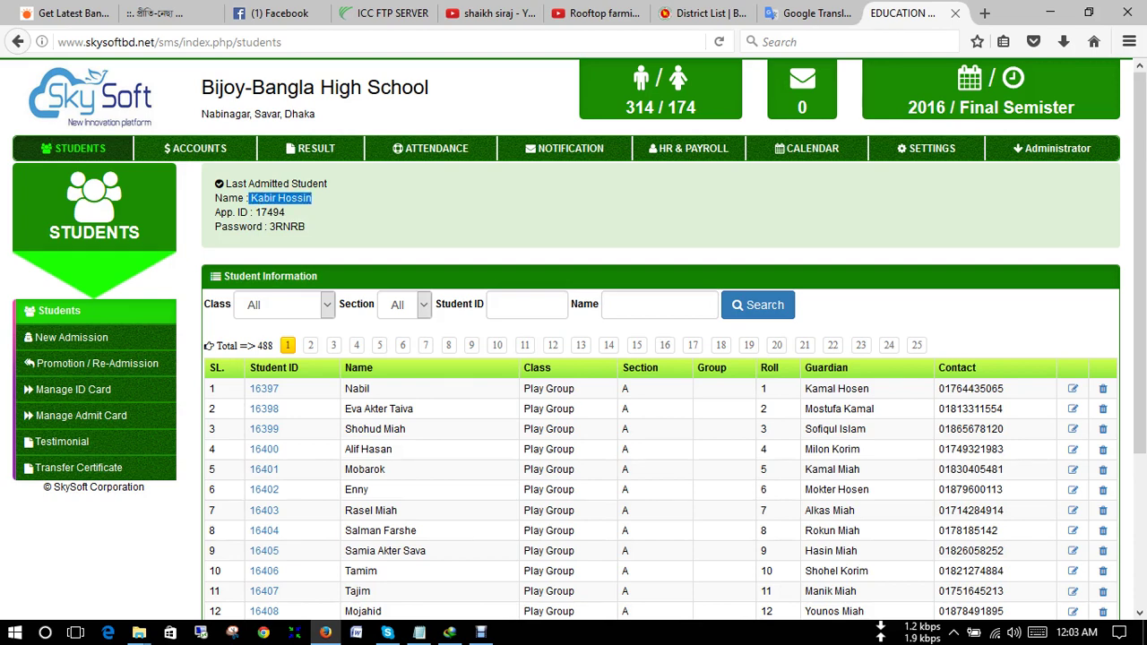
left_click(248, 198)
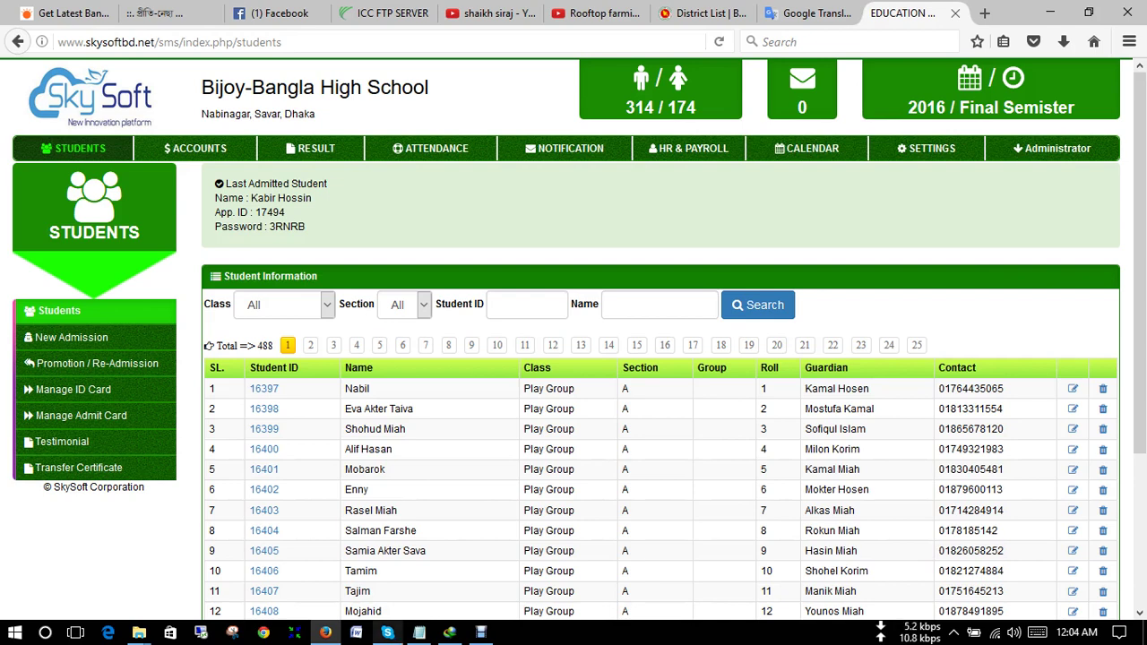
- Sign out of Skype from its account menu
left_click(590, 163)
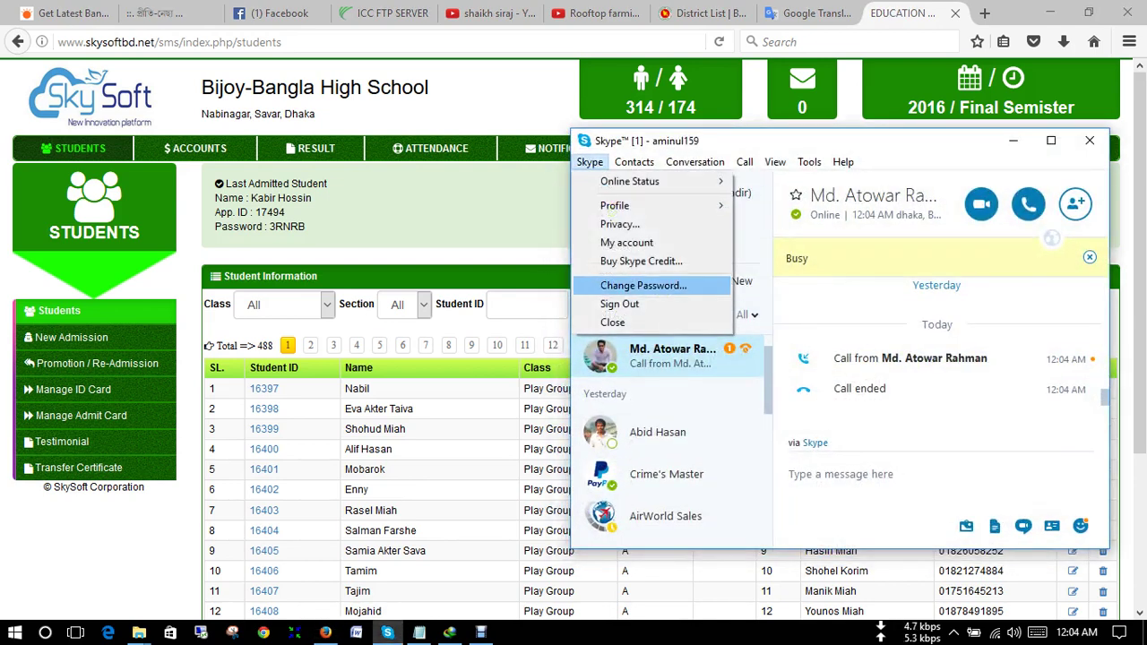
left_click(611, 305)
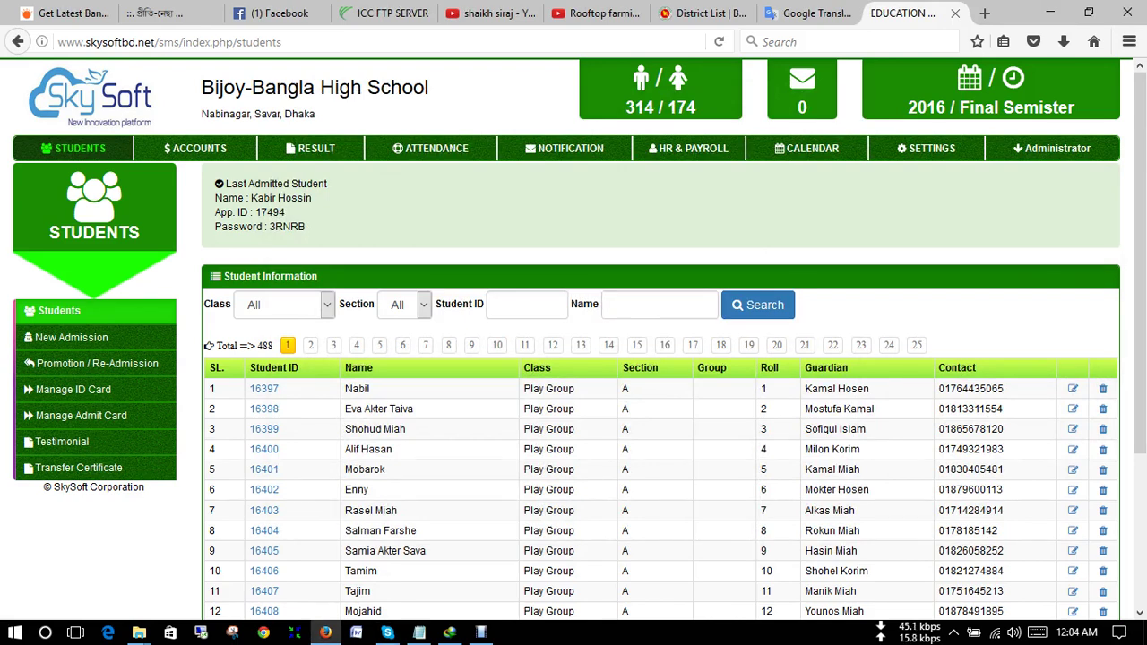
- Search the student list by the new student's App ID
double_click(269, 212)
left_click(520, 305)
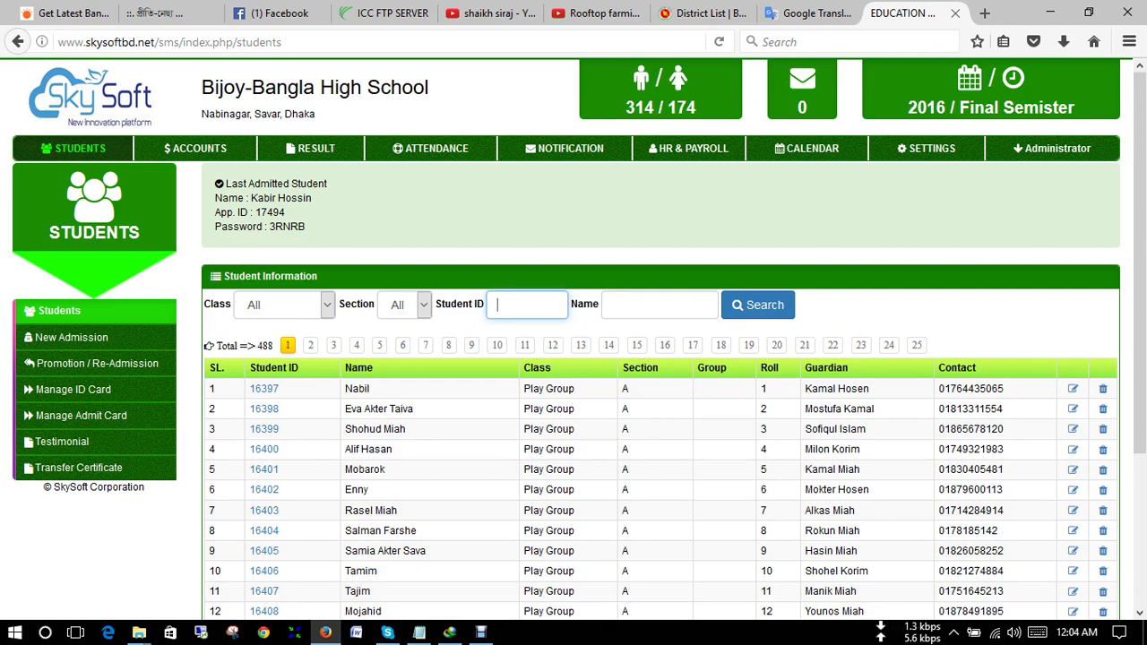
type("17494")
key("Return")
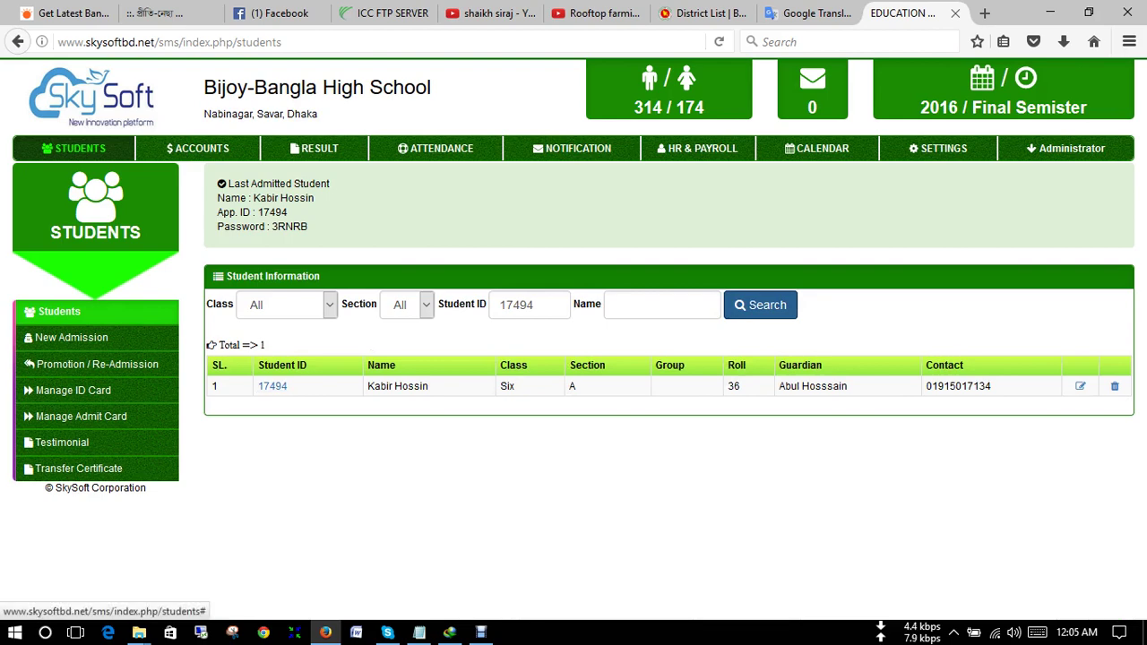
- Review the new student's full details, then go to Promotion / Re-Admission
left_click(273, 386)
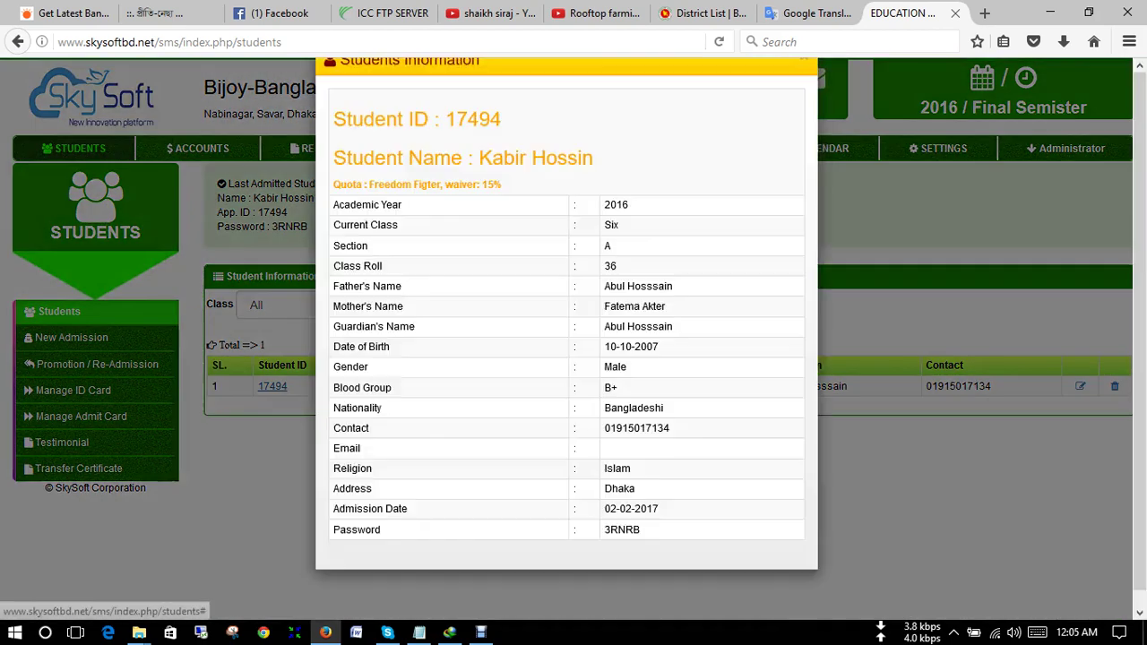
scroll(566, 341, "down", 1)
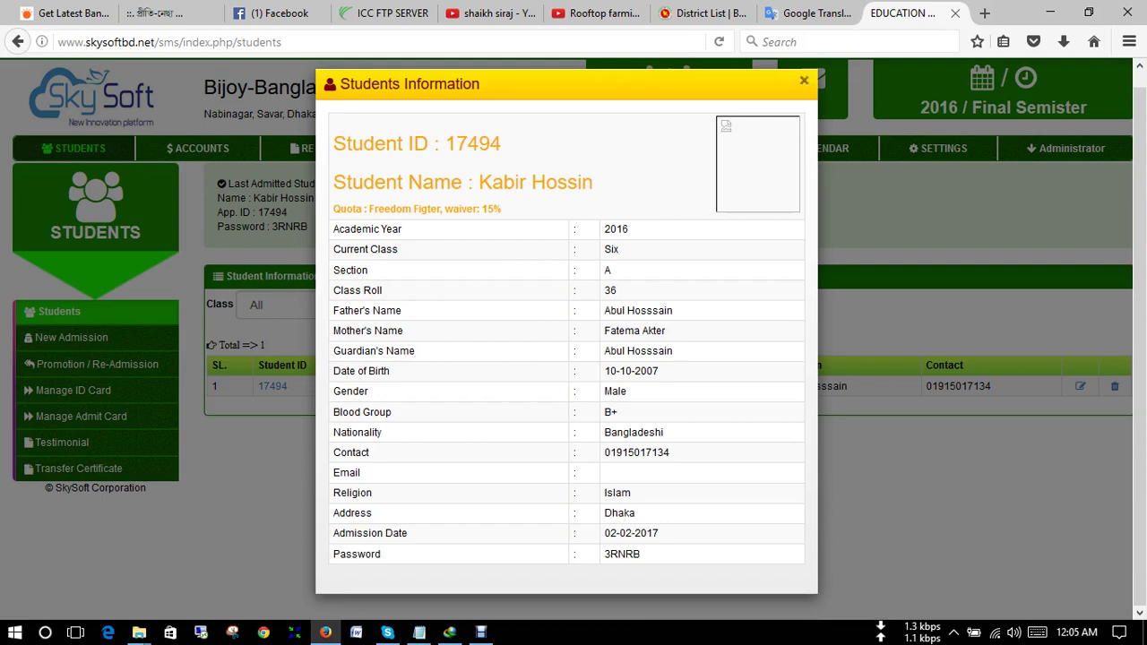
left_click(804, 80)
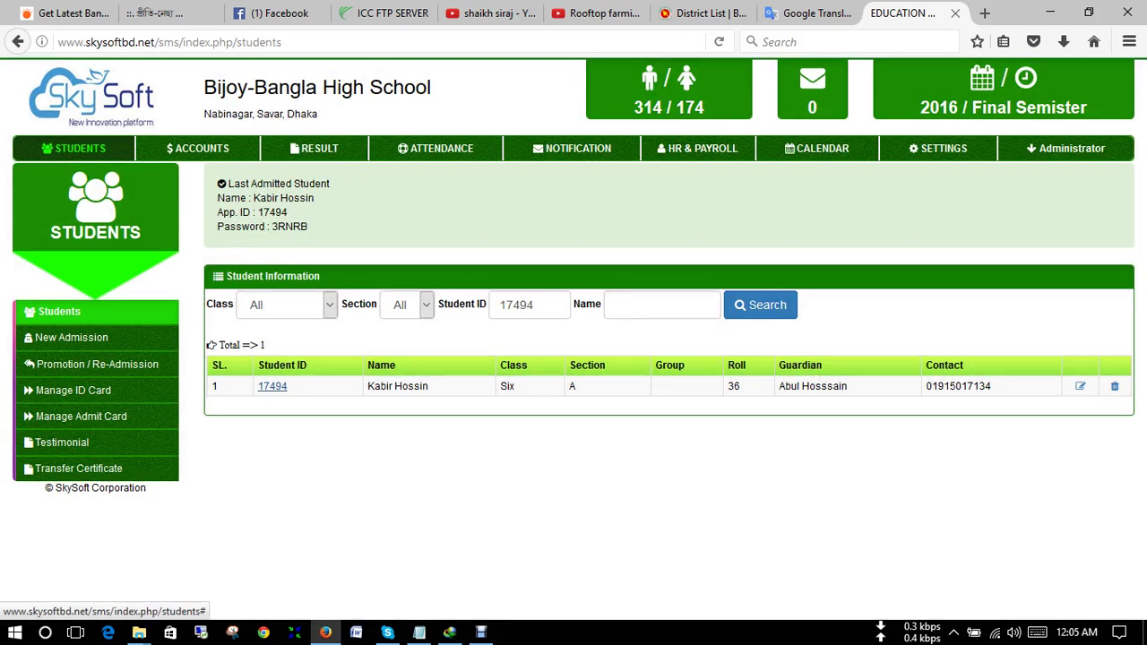
left_click(99, 364)
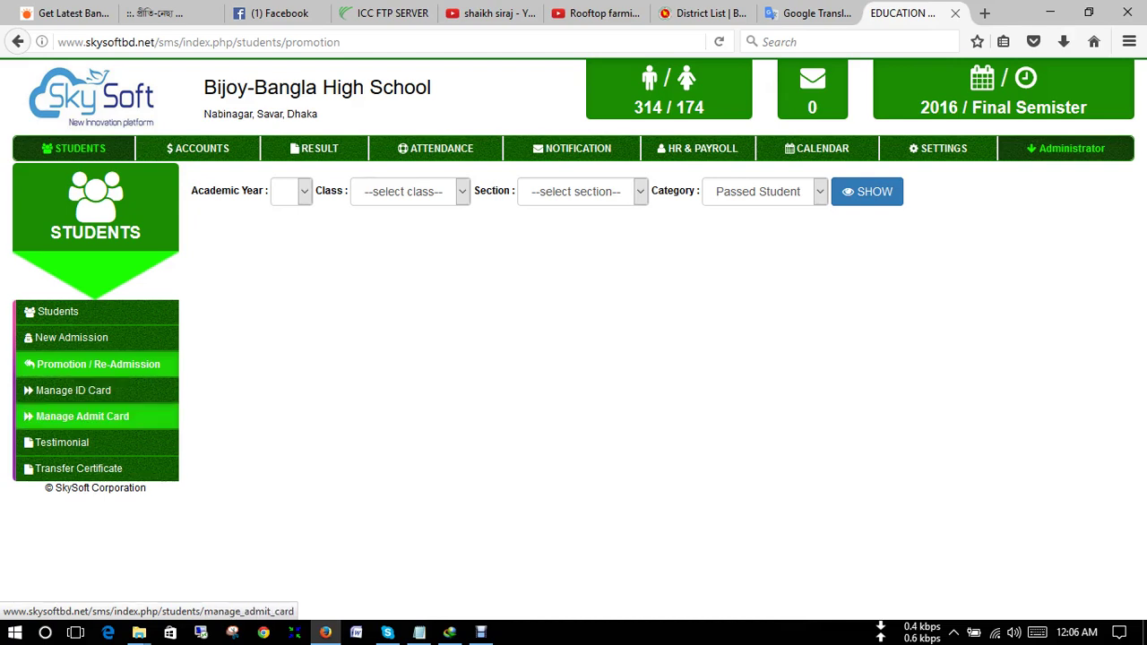
- Open Manage Admit Card from the Students sidebar
left_click(82, 416)
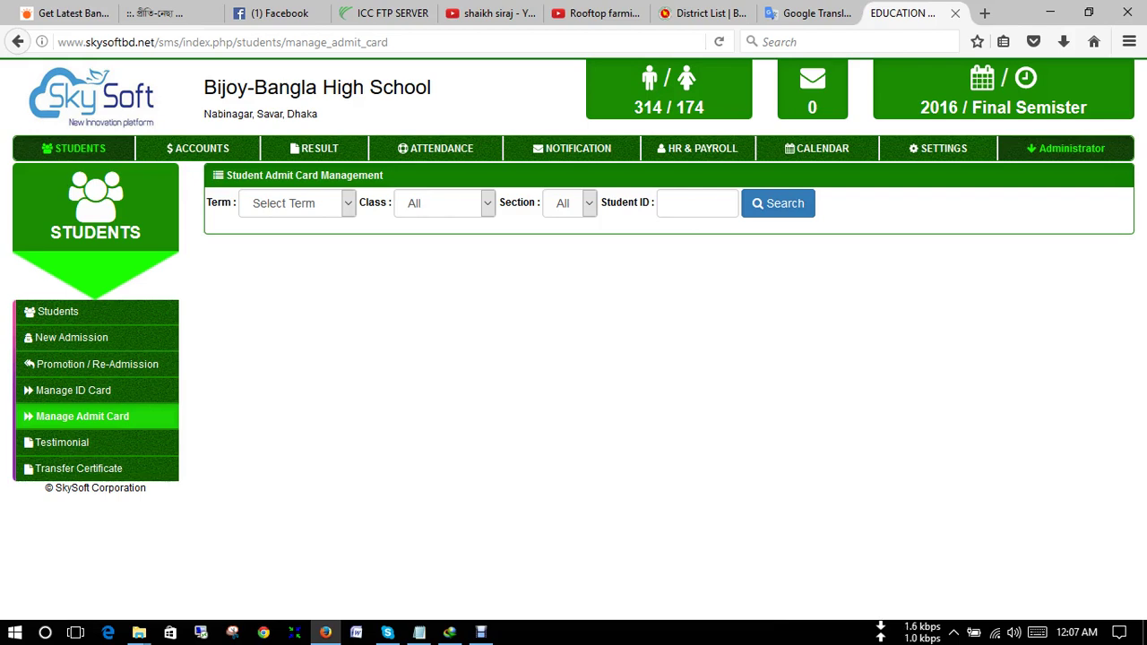
- Search admit cards with term Final Semister and class Four
left_click(296, 203)
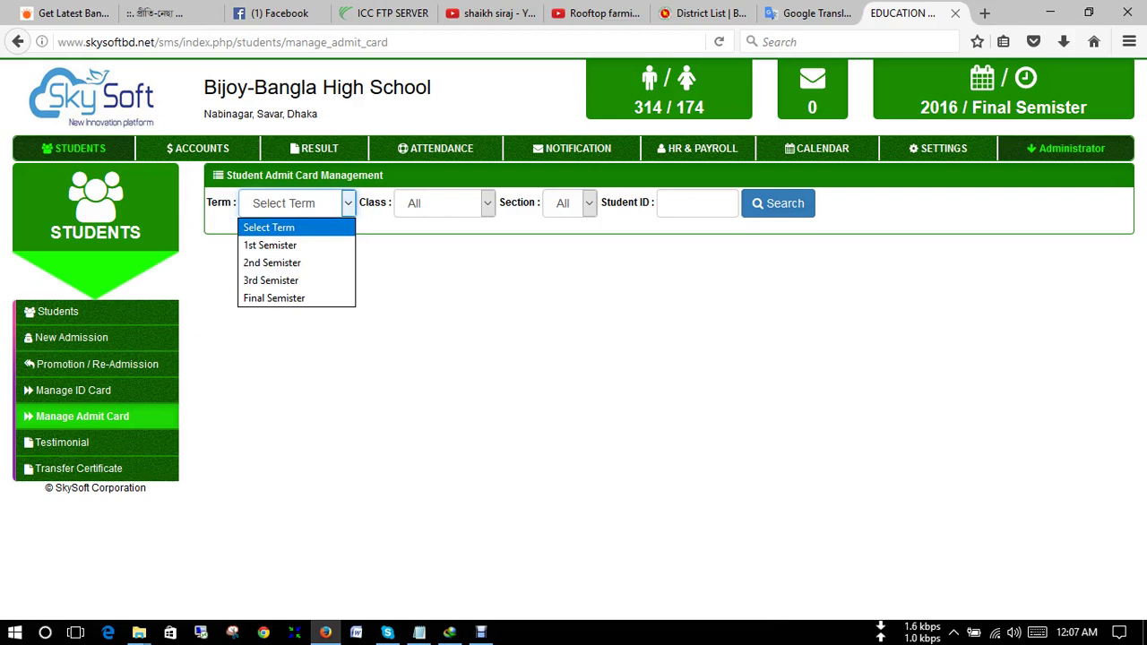
key("Down")
key("Down")
key("Down")
key("Down")
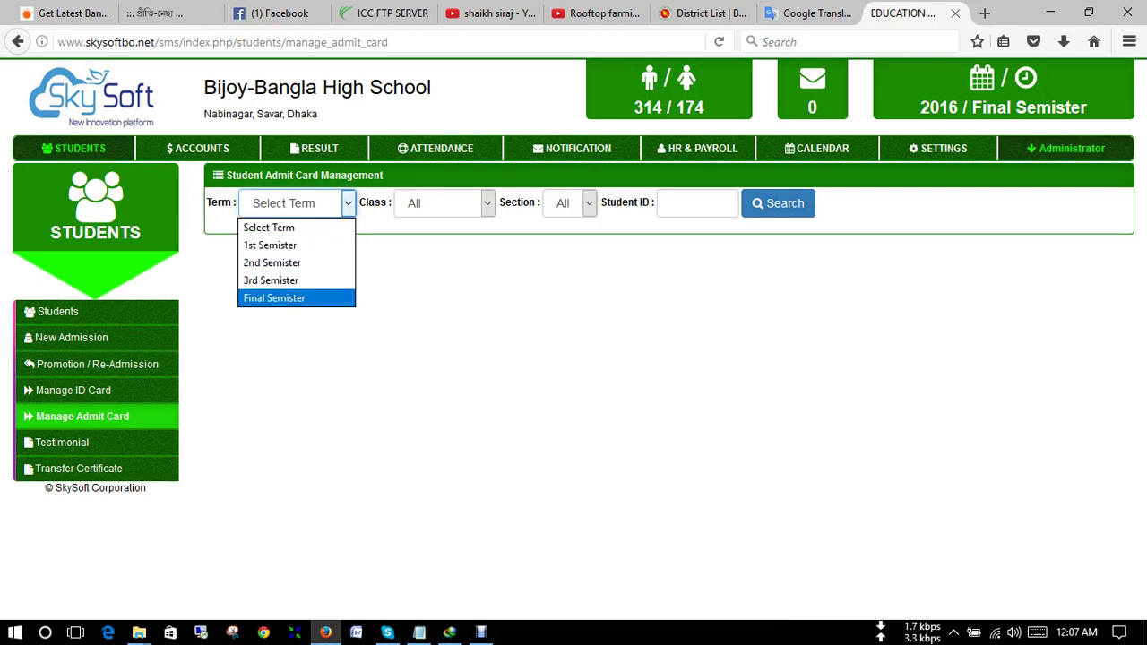
key("Return")
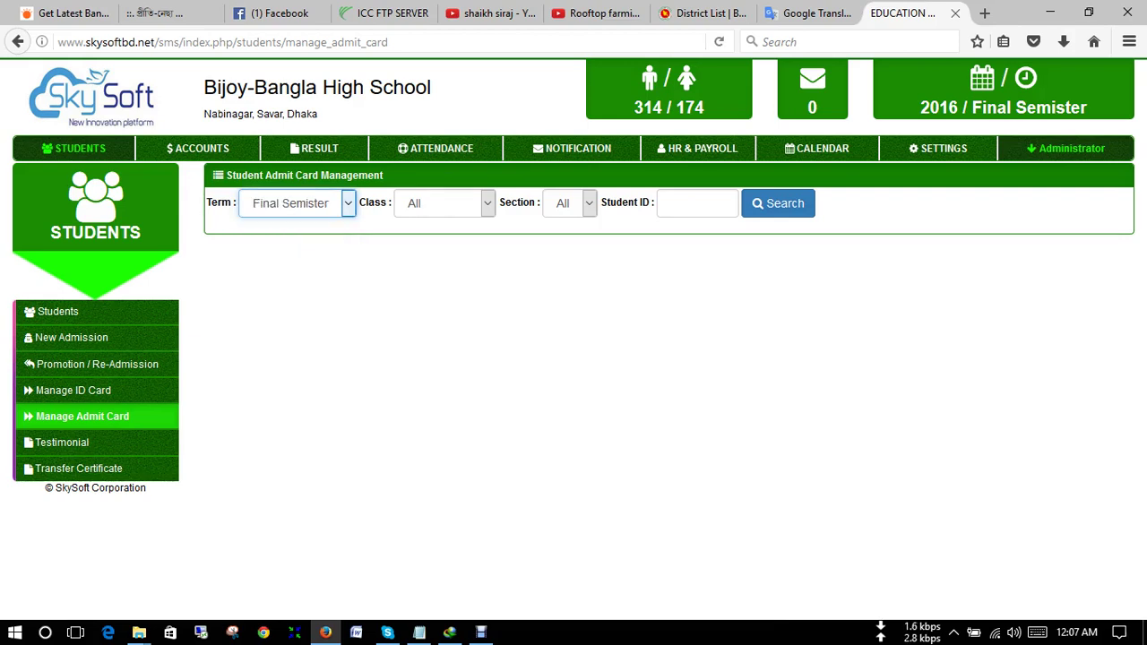
key("Tab")
key("alt+Down")
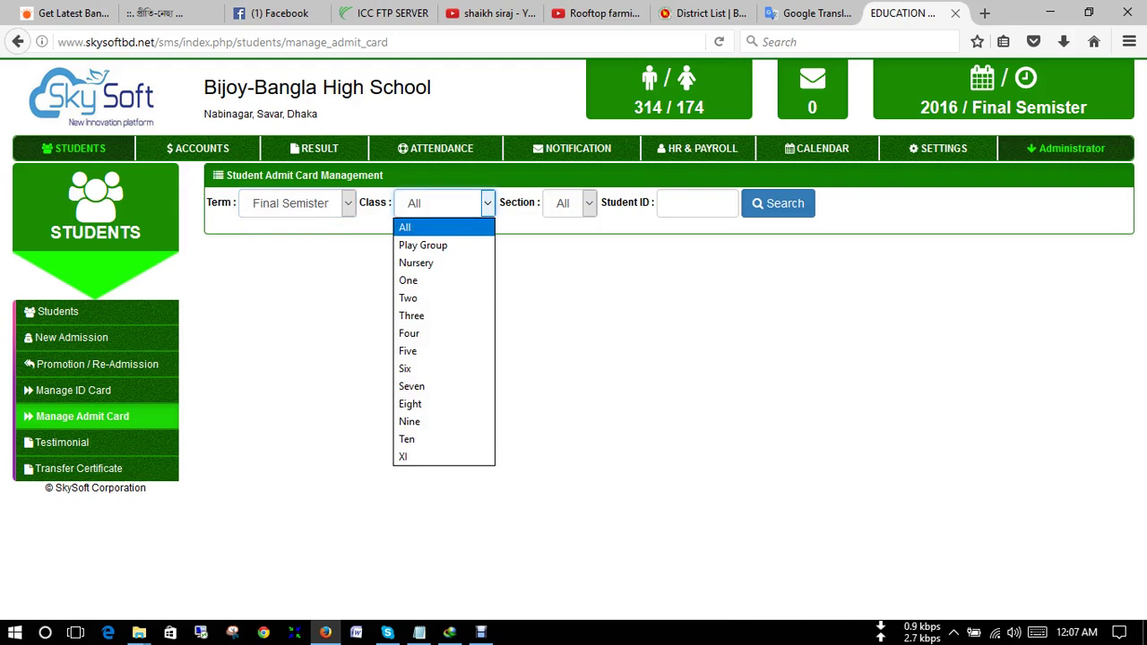
key("Down")
key("Down")
key("Down")
key("Down")
key("Down")
key("Down")
key("Down")
key("Up")
key("Up")
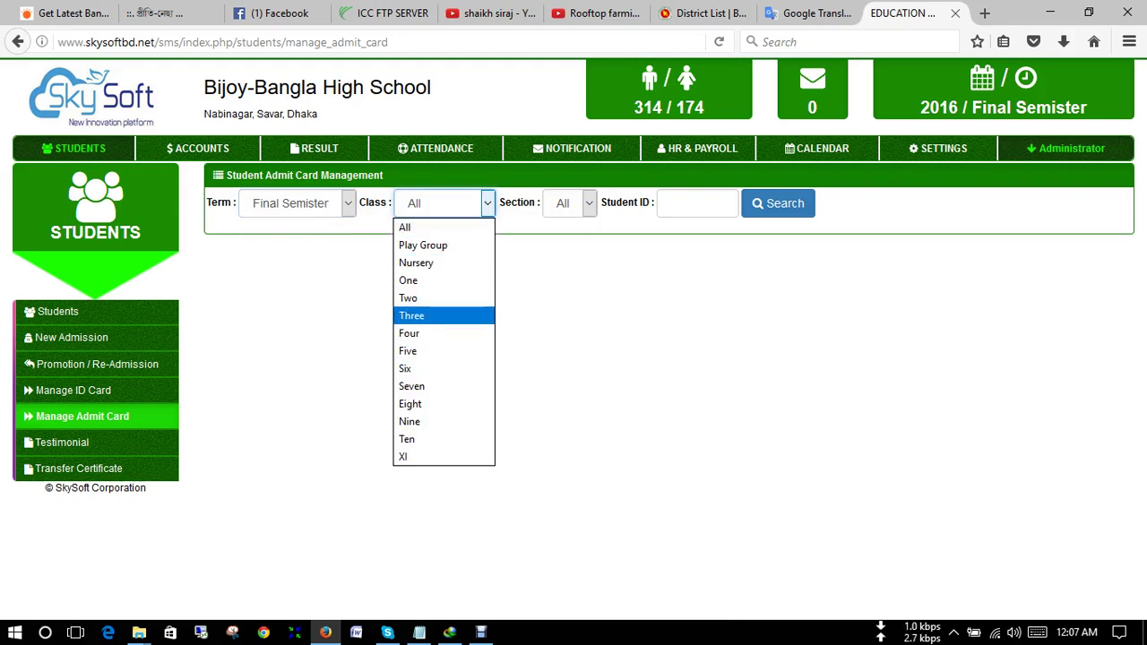
key("Down")
key("Return")
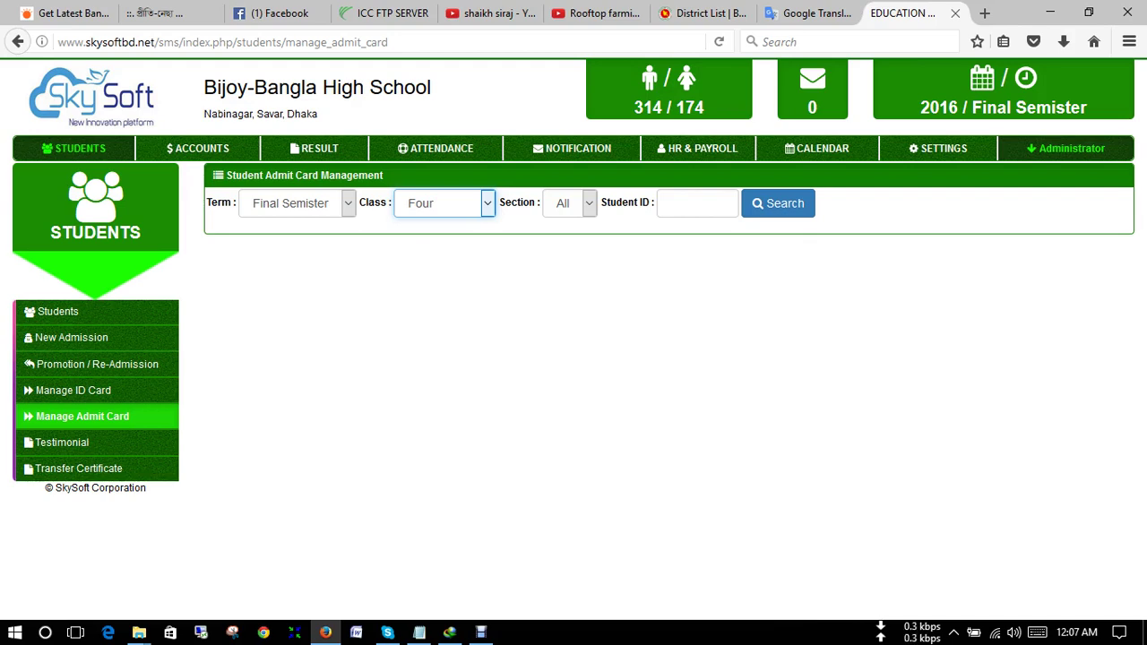
left_click(777, 203)
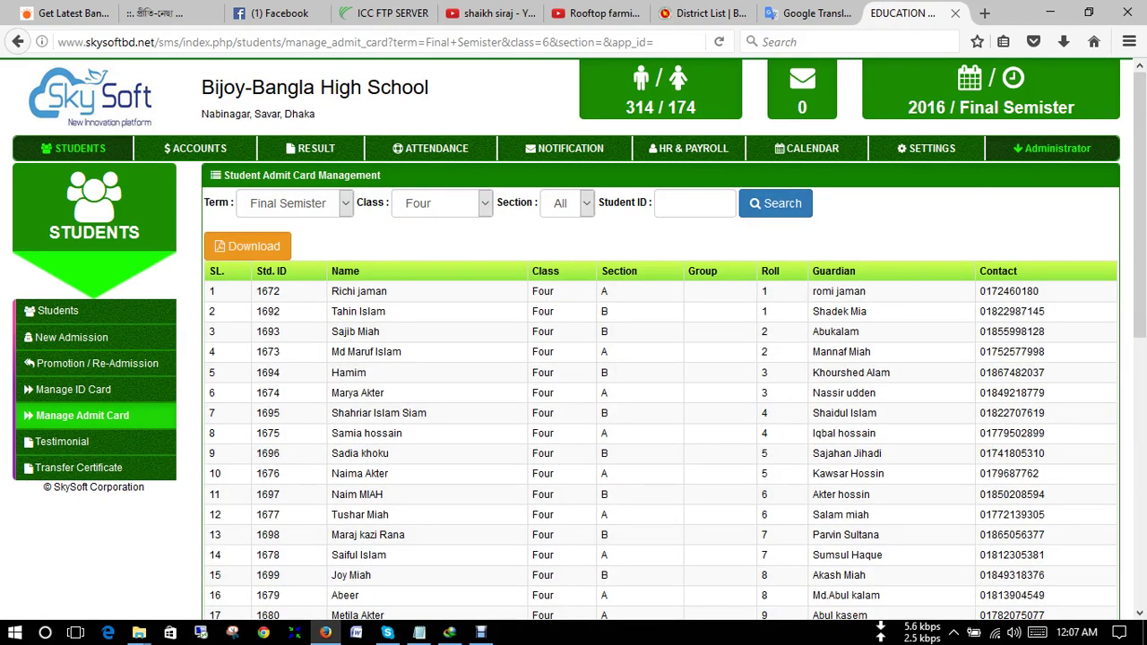
- Generate the printable Final Semister admit cards for Class Four and inspect one student's card
left_click(254, 246)
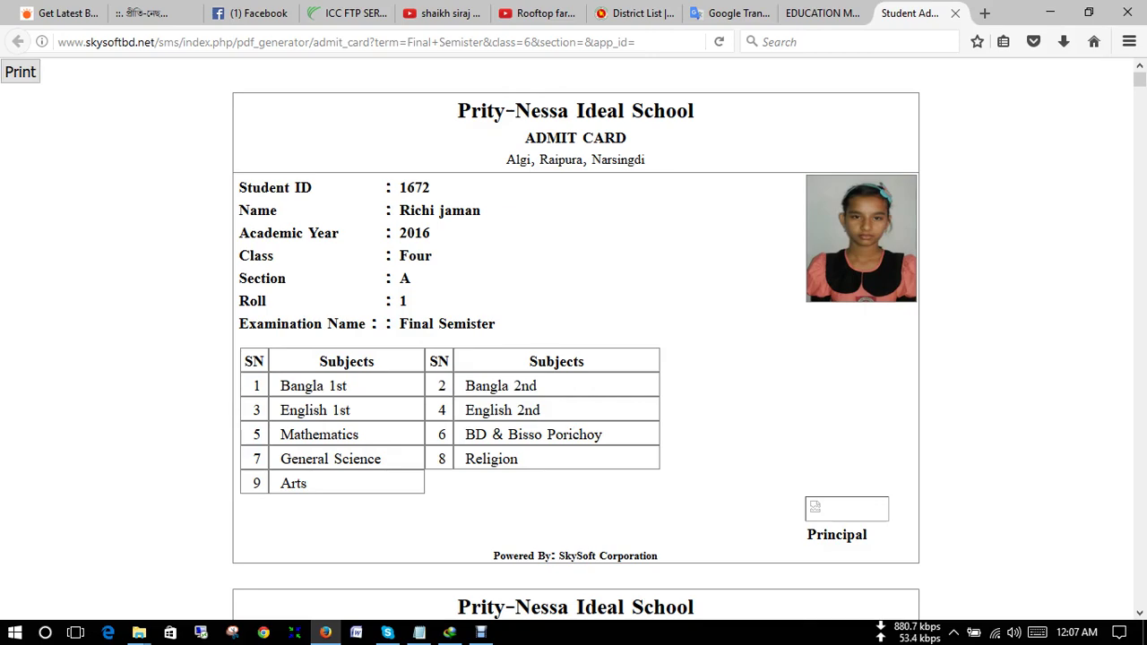
scroll(574, 340, "down", 12)
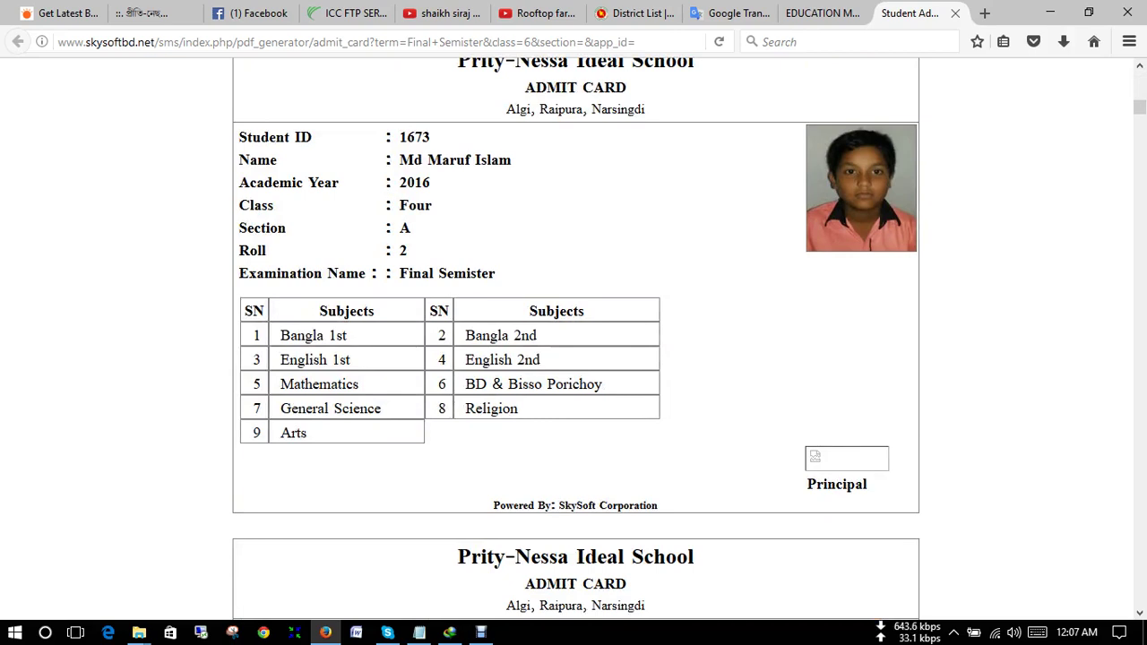
scroll(574, 341, "up", 2)
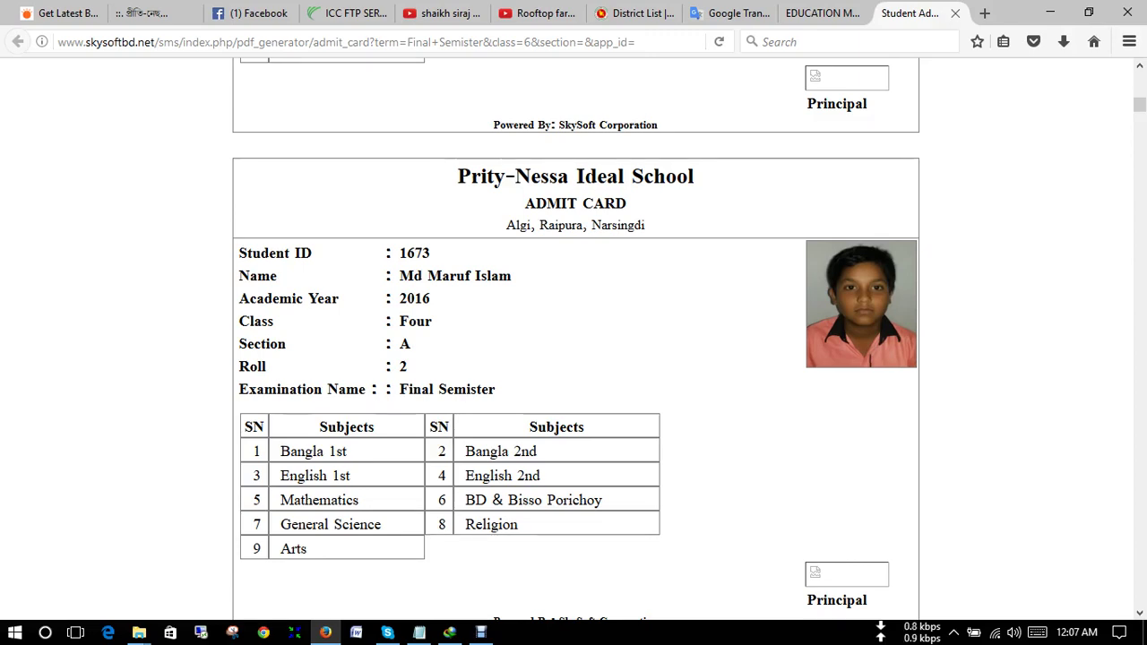
left_click_drag(238, 247, 408, 369)
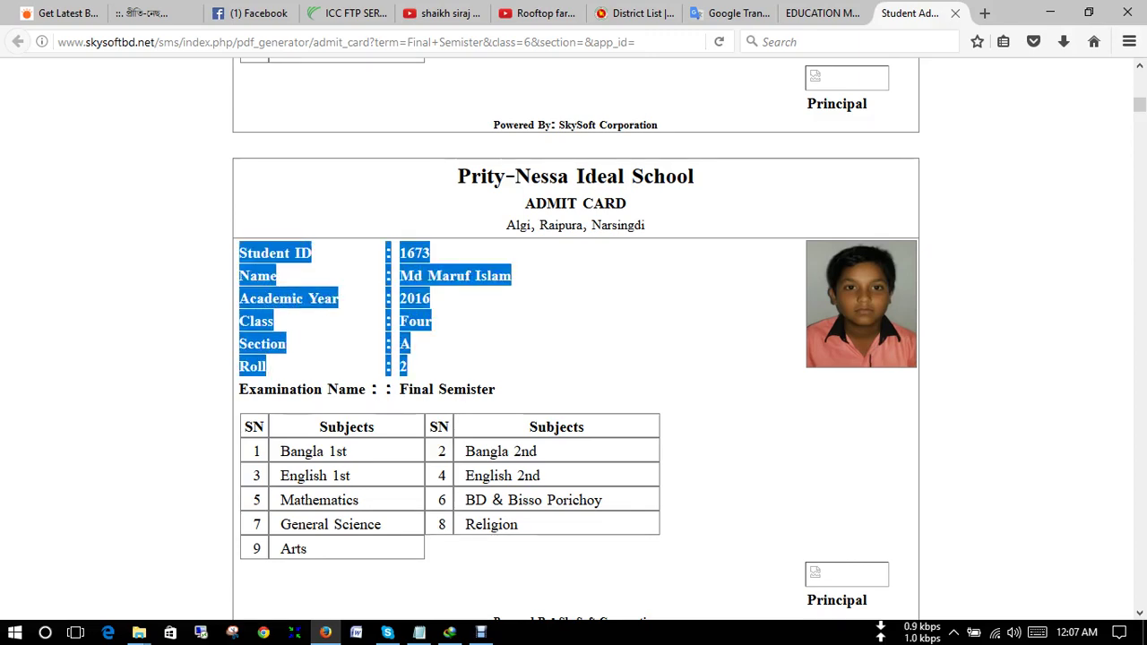
left_click(408, 369)
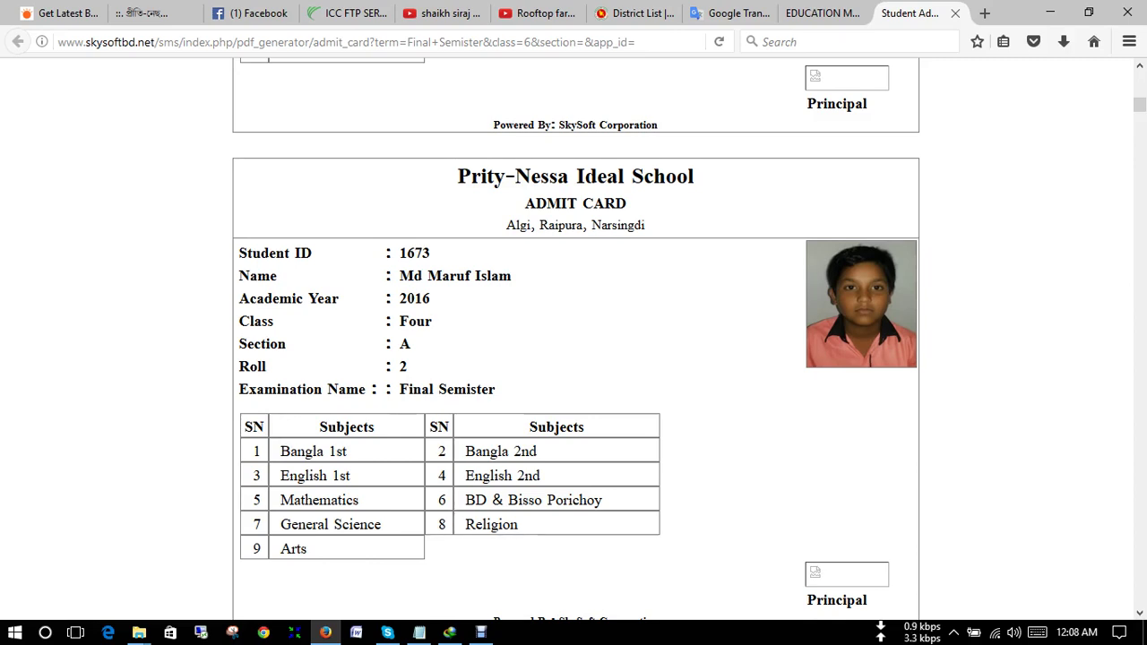
- Scroll through all the Class Four admit cards, then return to the admit card list
scroll(575, 341, "down", 3)
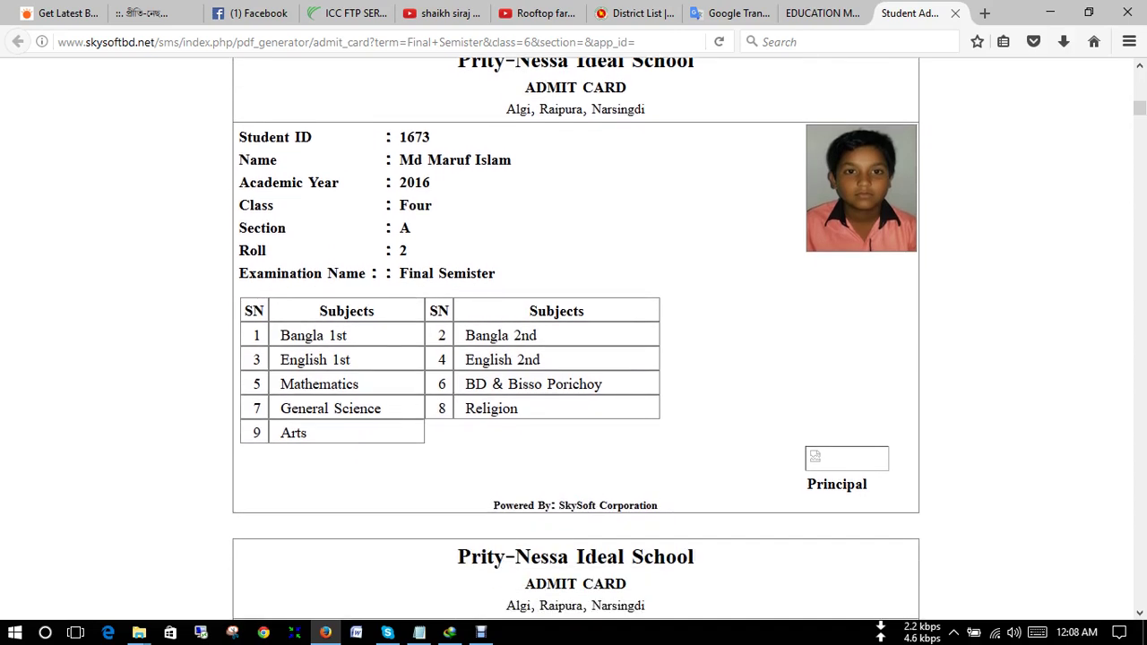
scroll(576, 340, "up", 3)
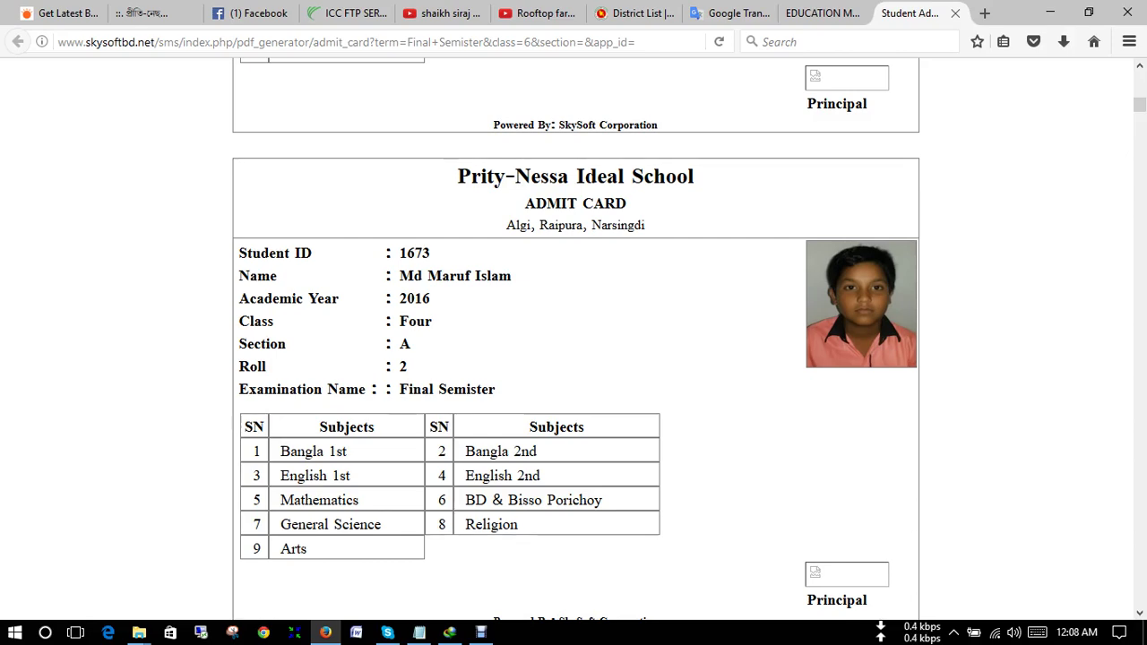
scroll(575, 340, "up", 3)
scroll(576, 341, "down", 20)
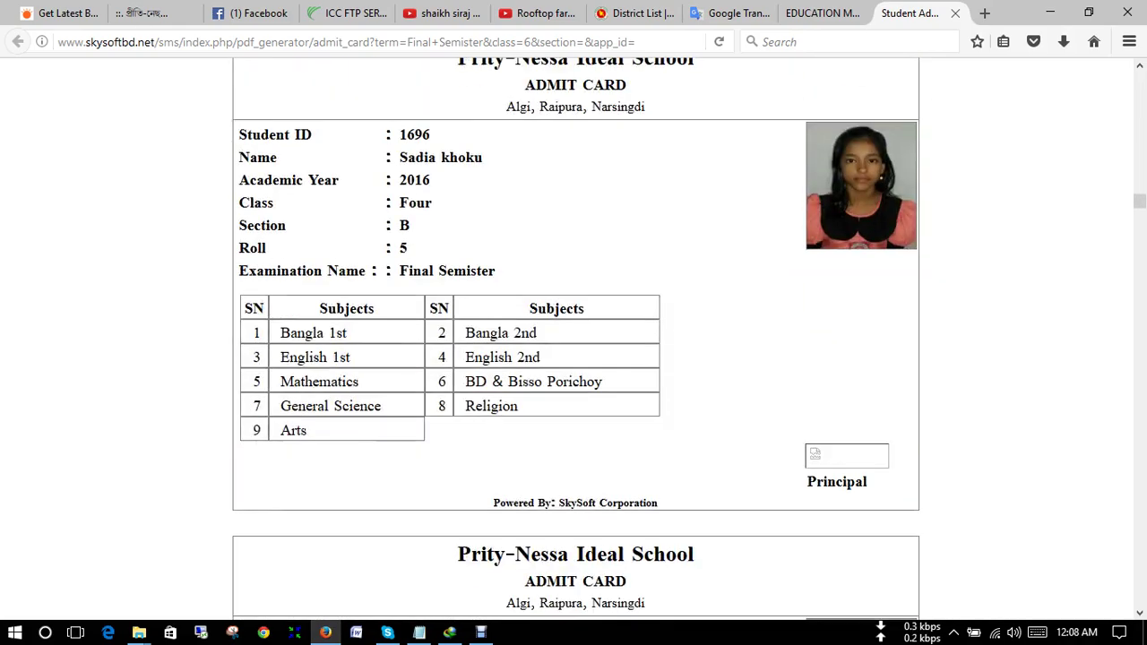
scroll(576, 340, "down", 15)
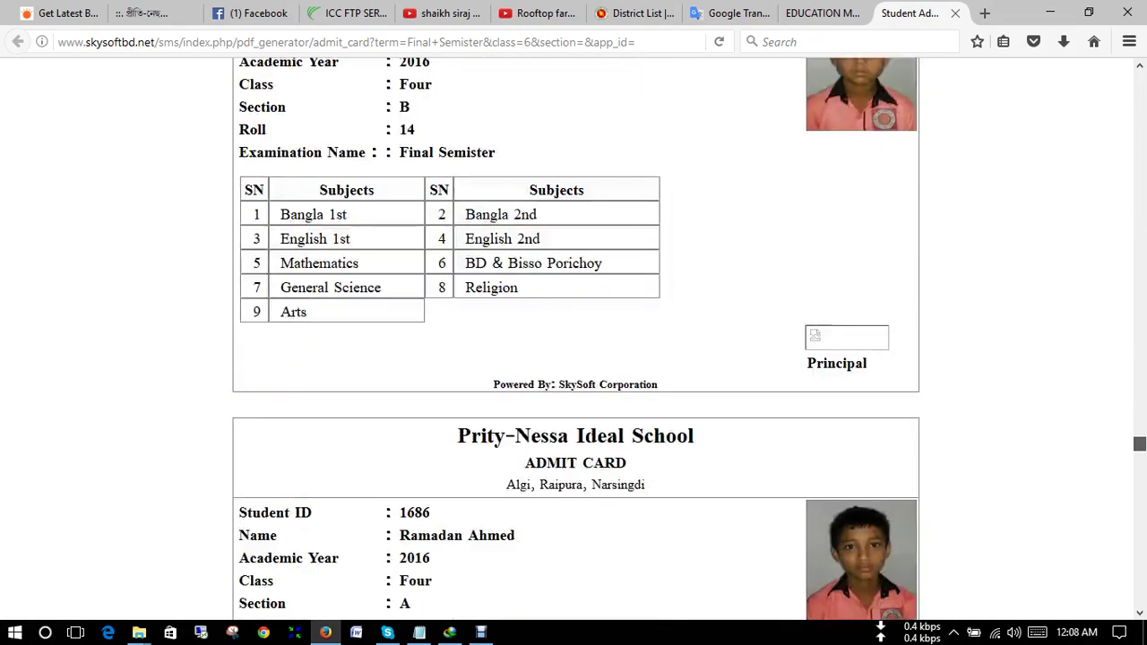
scroll(576, 340, "down", 9)
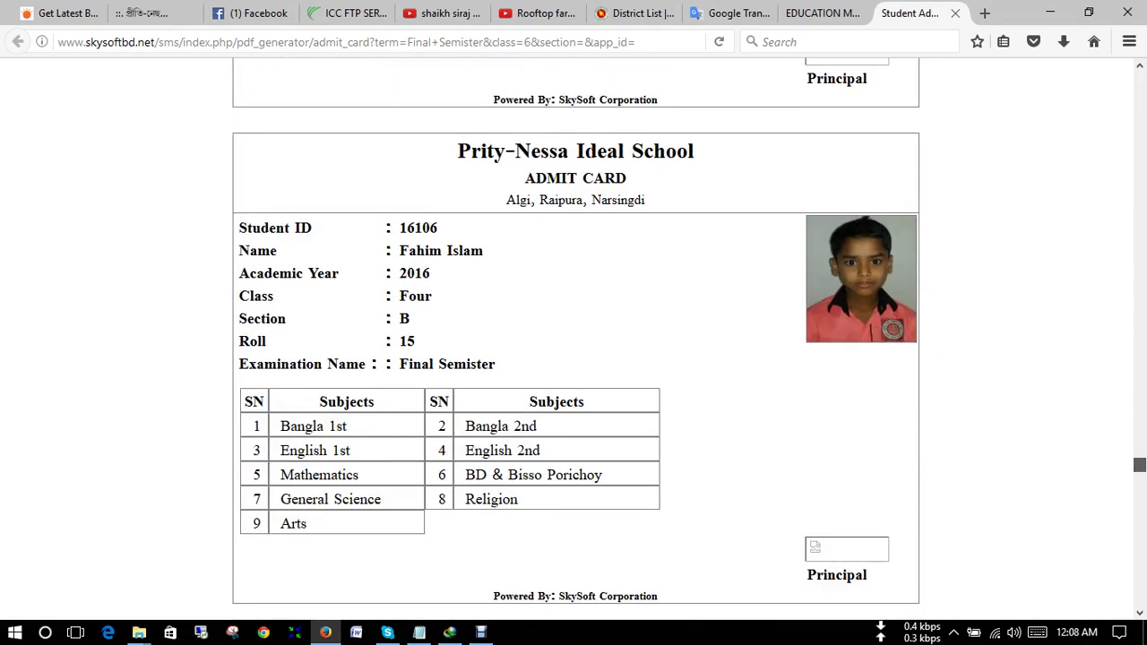
scroll(575, 340, "down", 1)
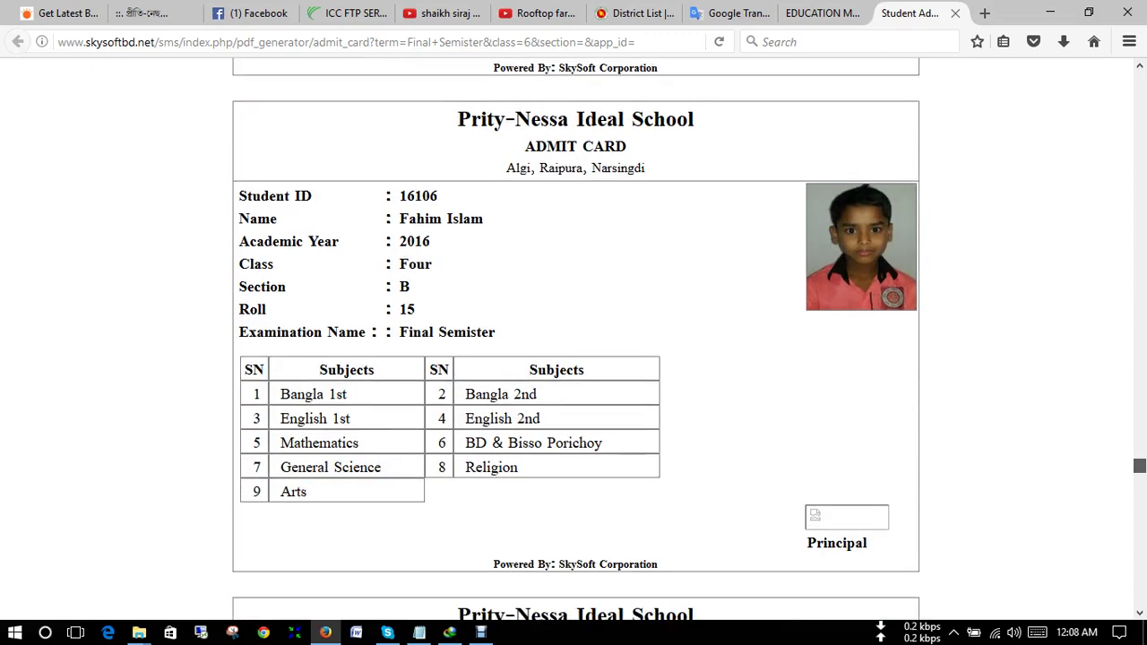
scroll(575, 341, "down", 15)
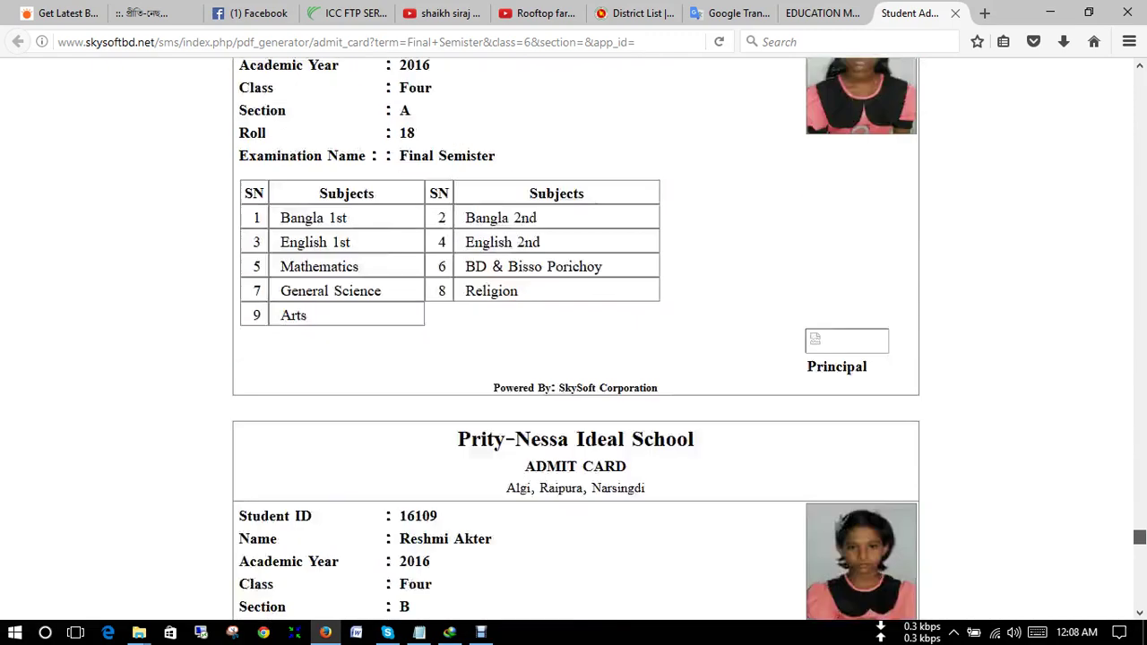
scroll(576, 341, "down", 5)
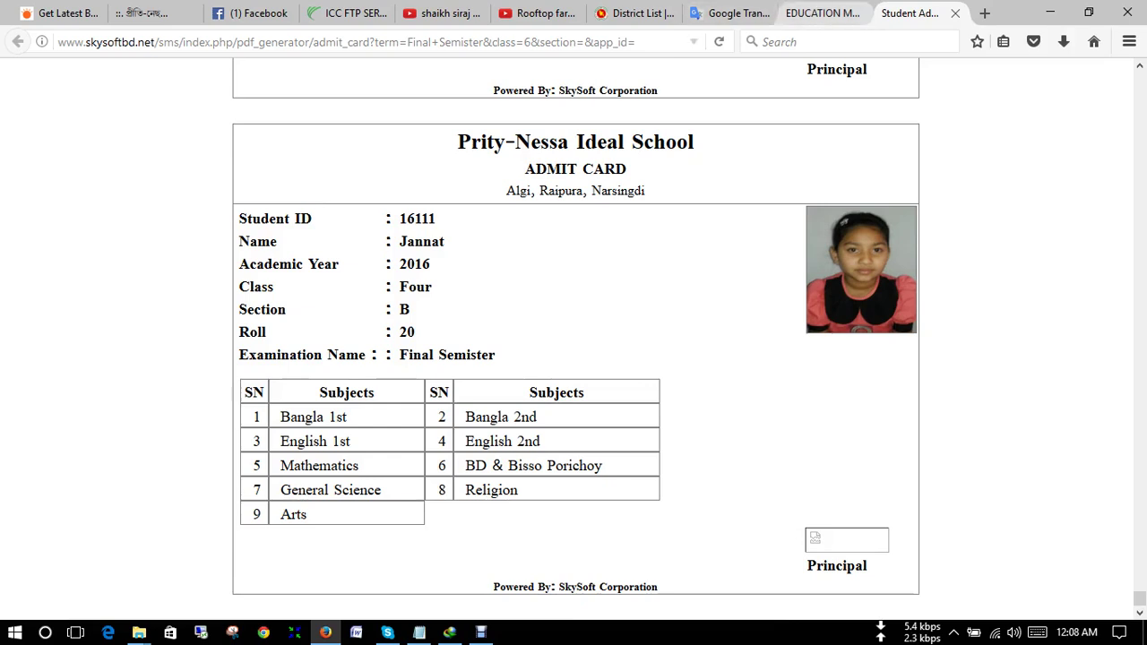
left_click(821, 13)
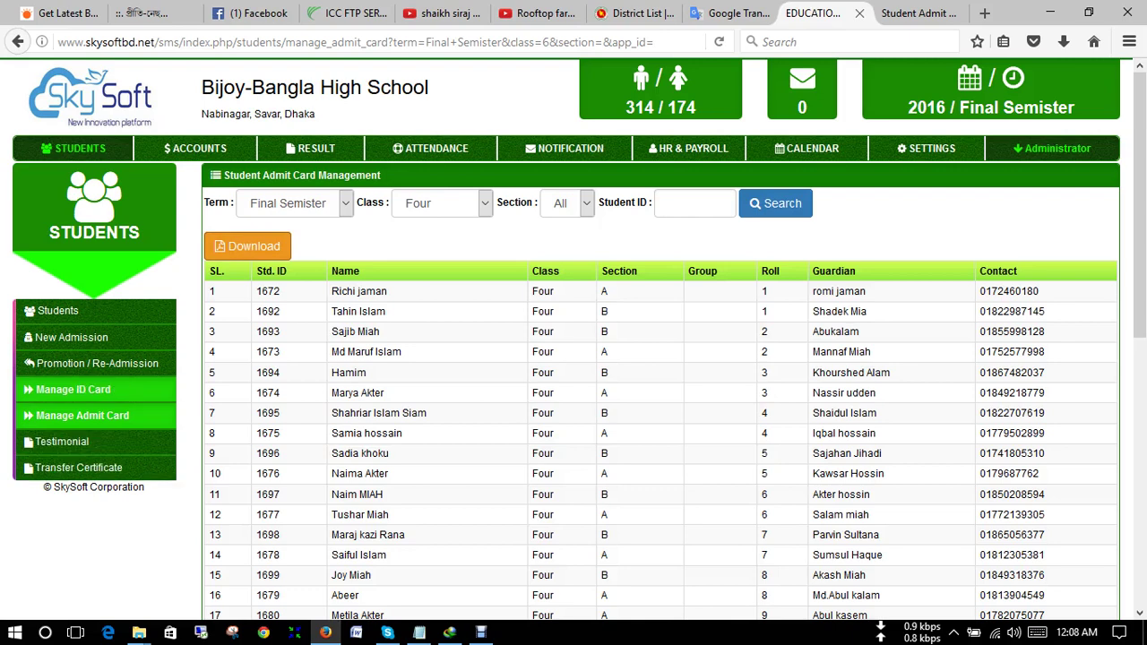
- Open Manage ID Card and filter by class Four, leaving Section at All
left_click(73, 389)
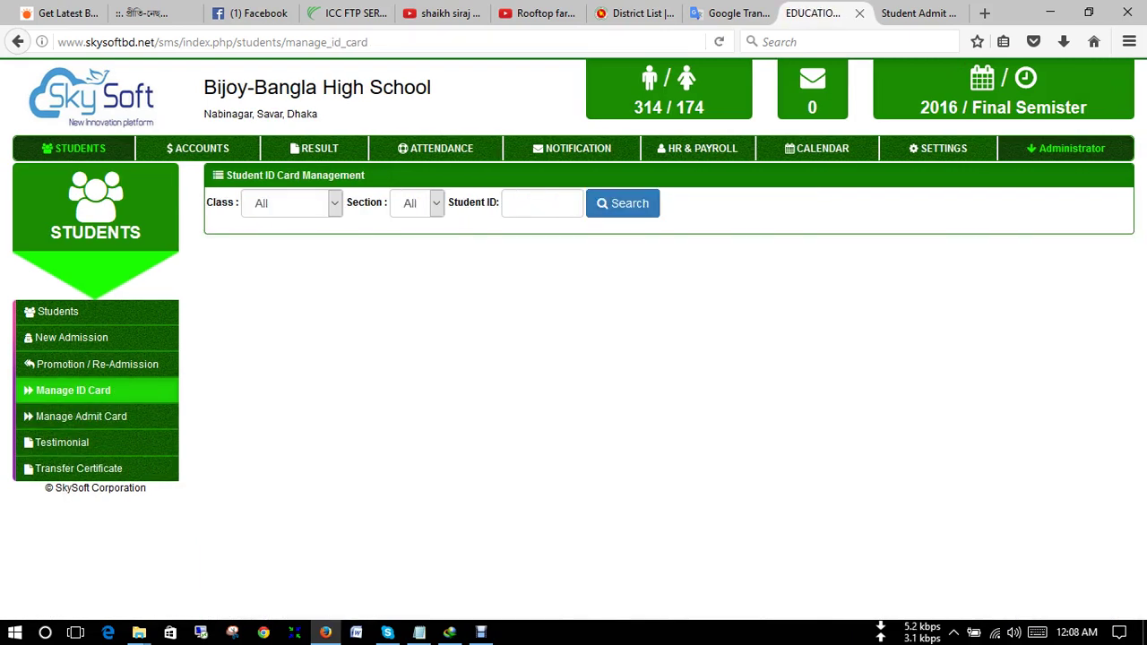
left_click(291, 202)
left_click(260, 331)
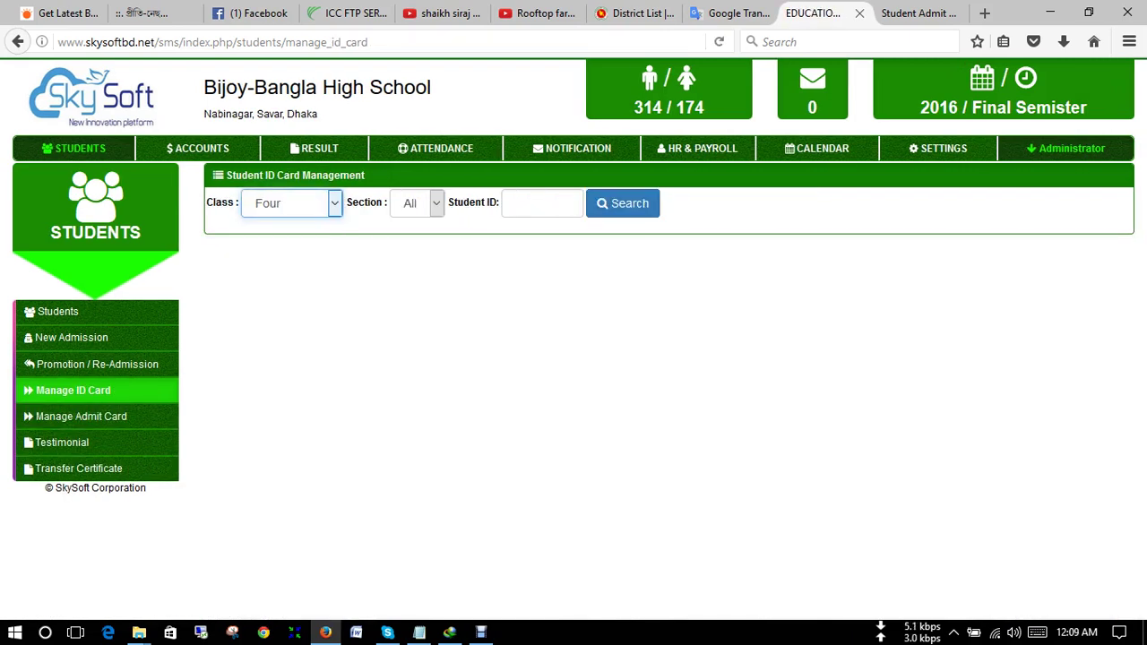
left_click(416, 203)
key("Return")
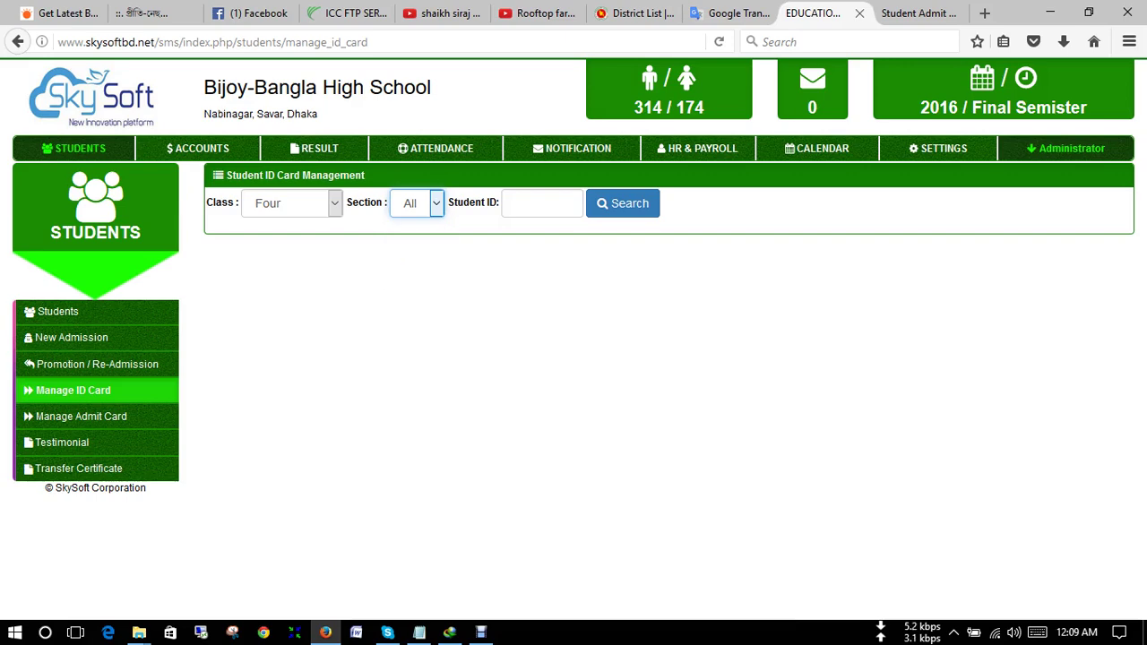
- Search Class Four students and download their printable ID cards for sections A and B
left_click(622, 202)
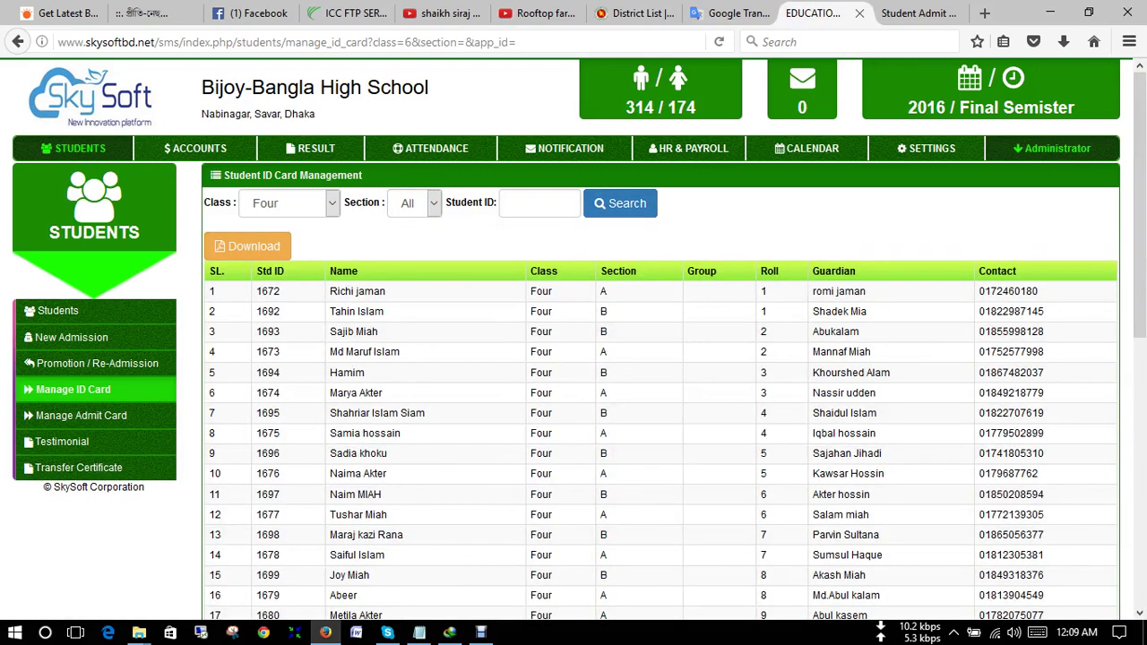
left_click(247, 246)
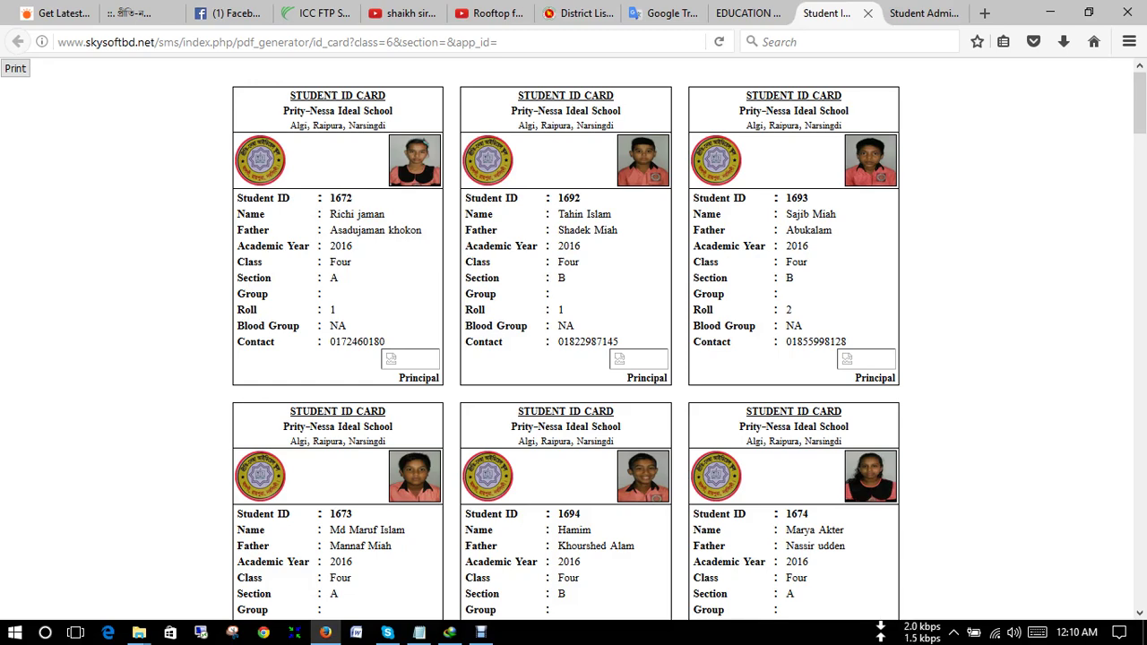
- Review the Class Four ID cards, return to the student list, and open the Testimonial page
scroll(565, 341, "down", 5)
scroll(565, 341, "up", 3)
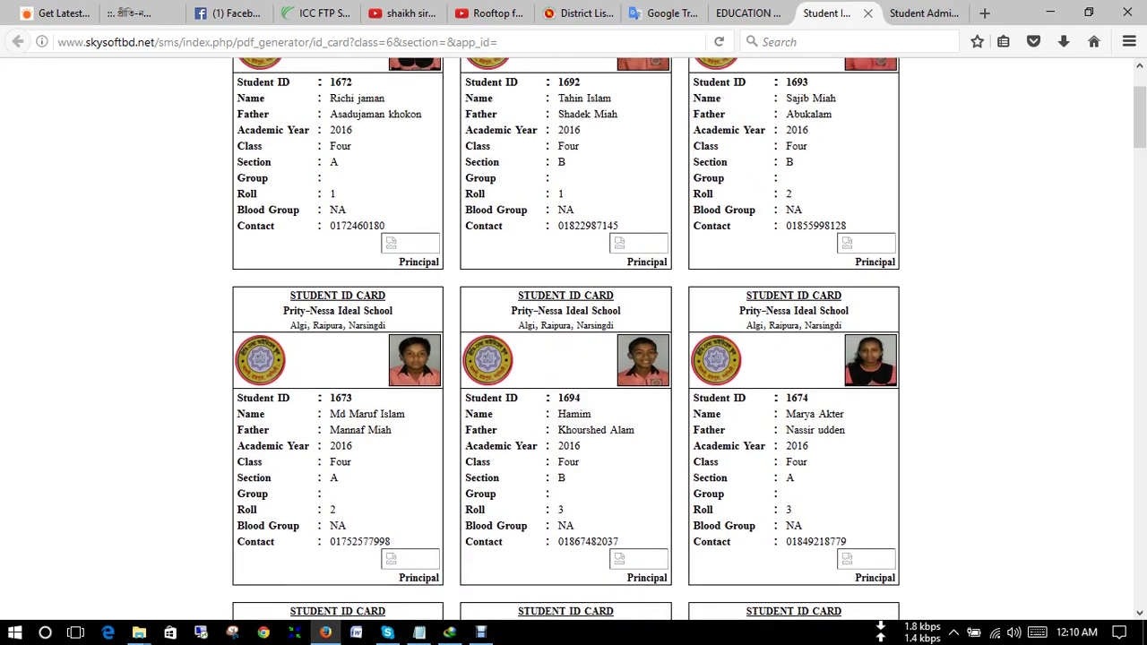
scroll(564, 340, "up", 3)
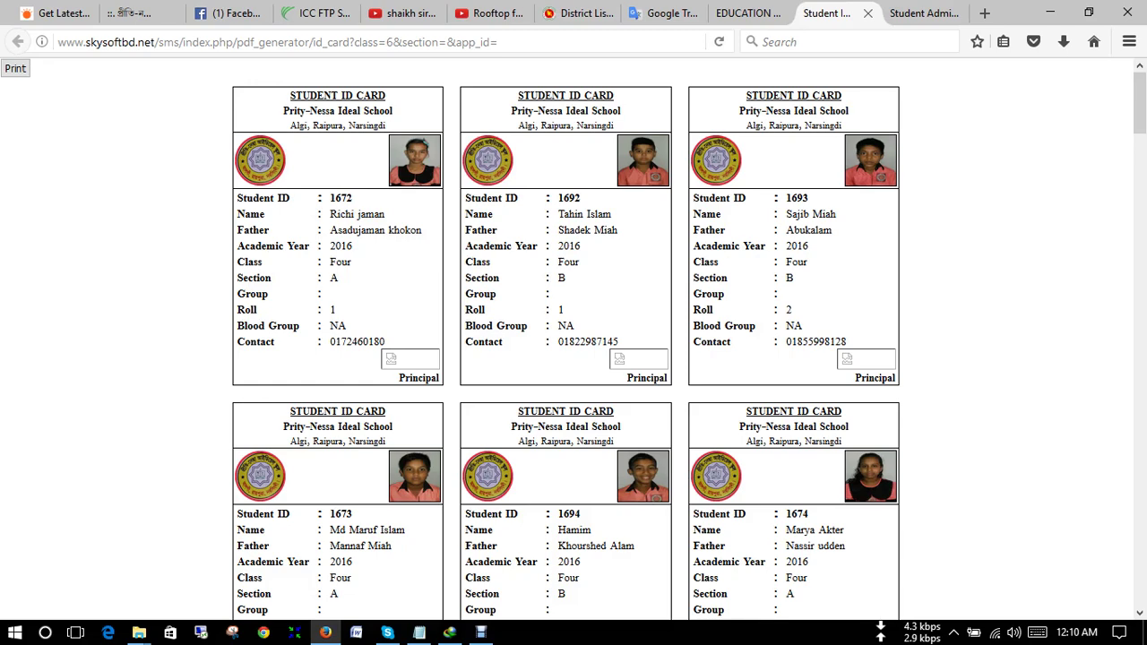
left_click(740, 12)
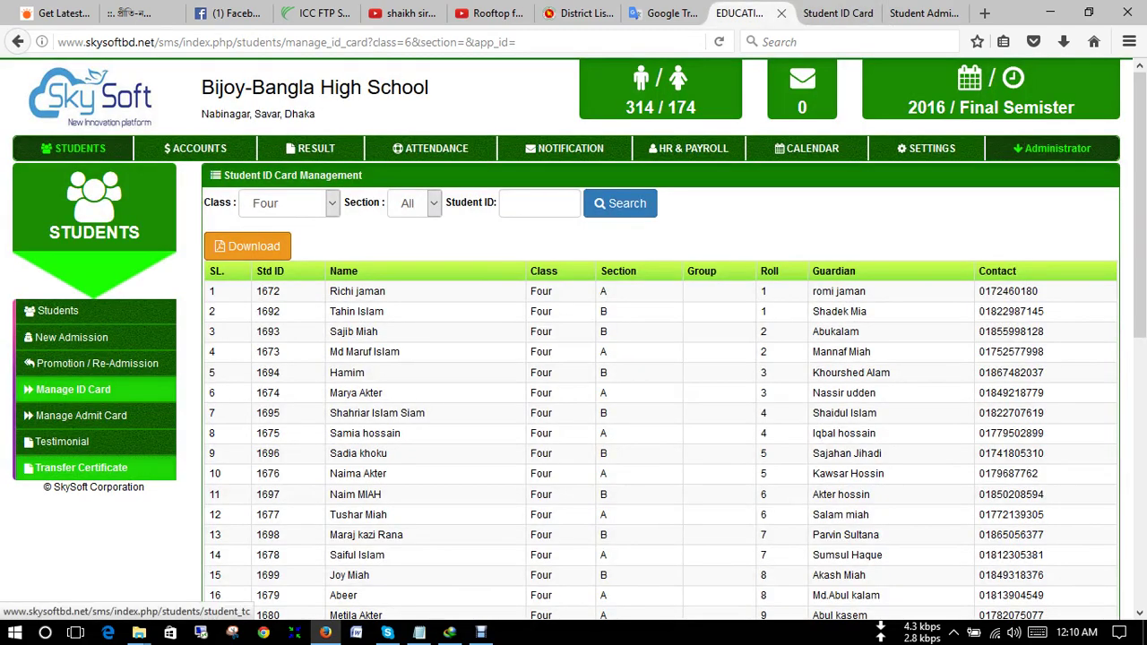
scroll(90, 467, "down", 3)
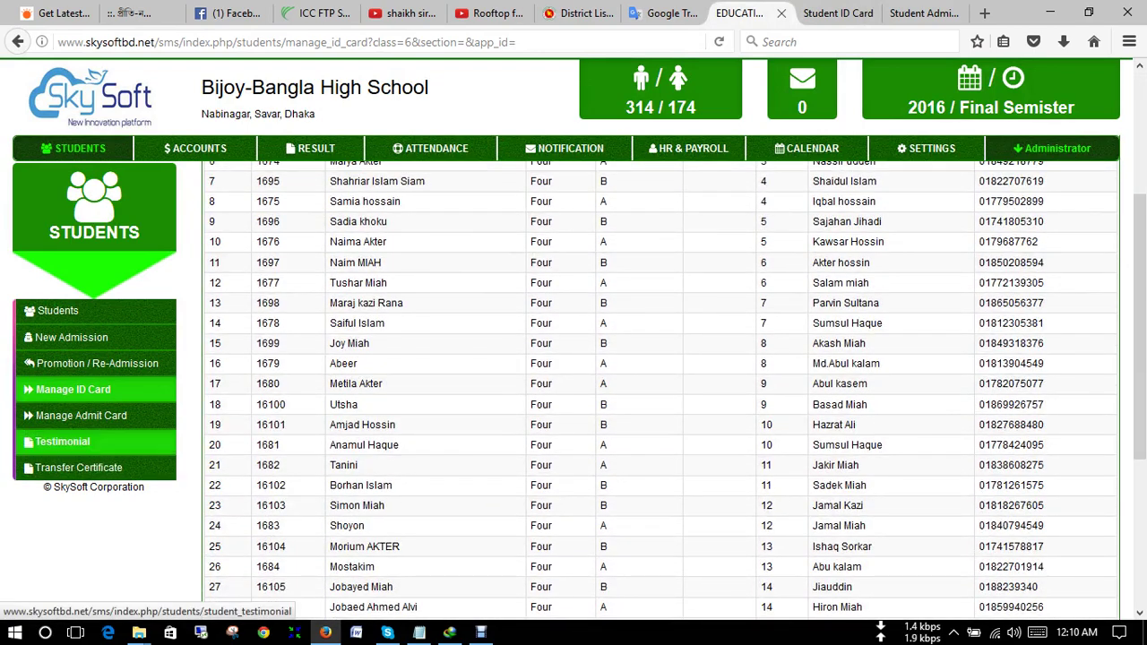
left_click(62, 442)
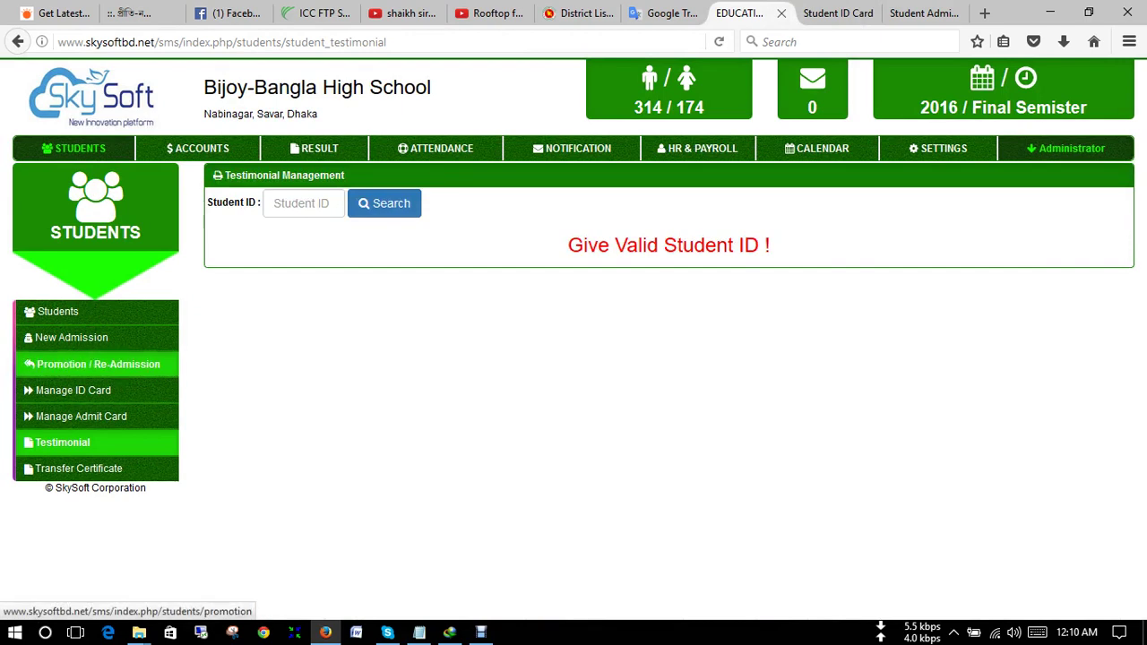
- Look up a student by ID and display their Class Four, Section A, roll 3 testimonial
left_click(303, 202)
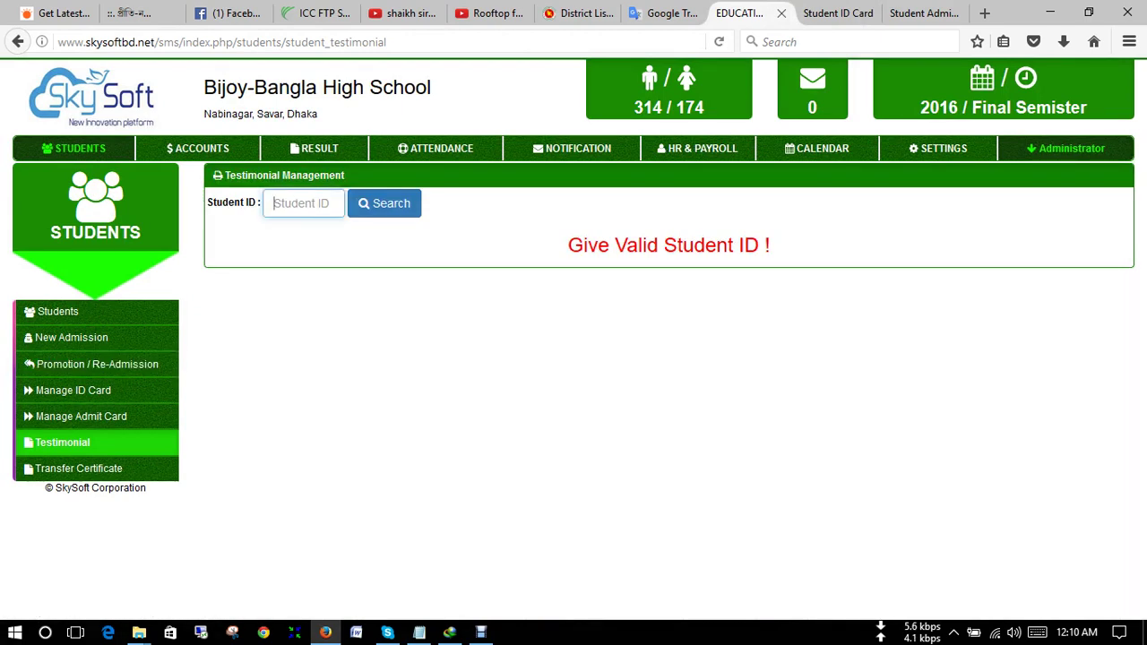
type("1")
key("BackSpace")
type("1603")
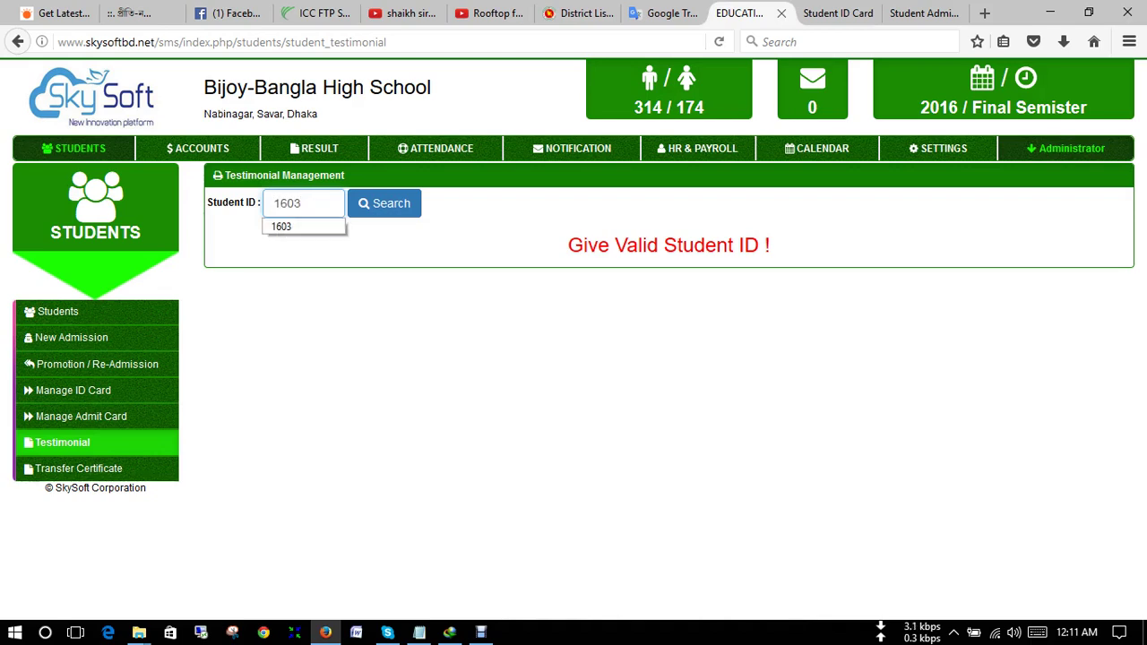
key("Down")
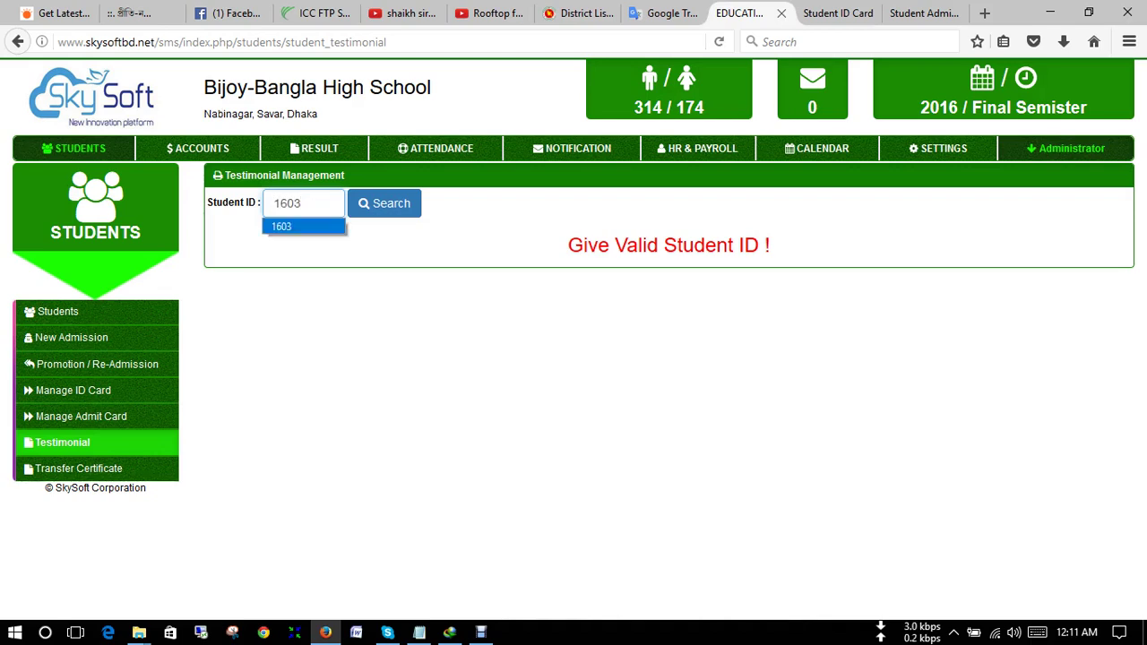
key("Return")
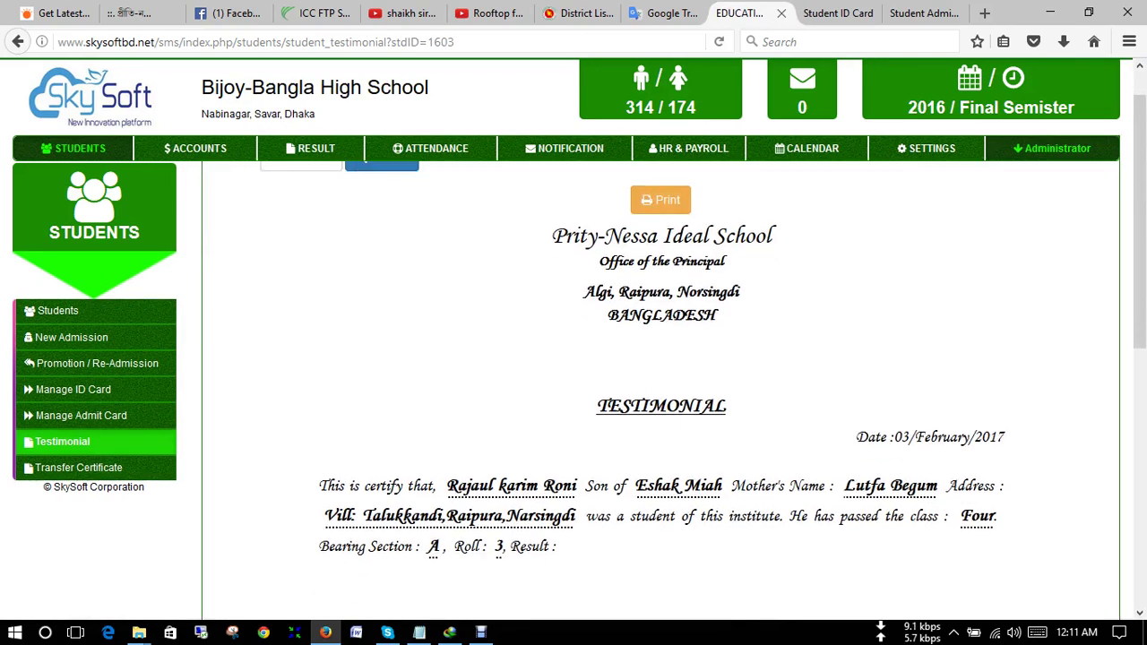
scroll(660, 385, "down", 2)
scroll(660, 386, "up", 2)
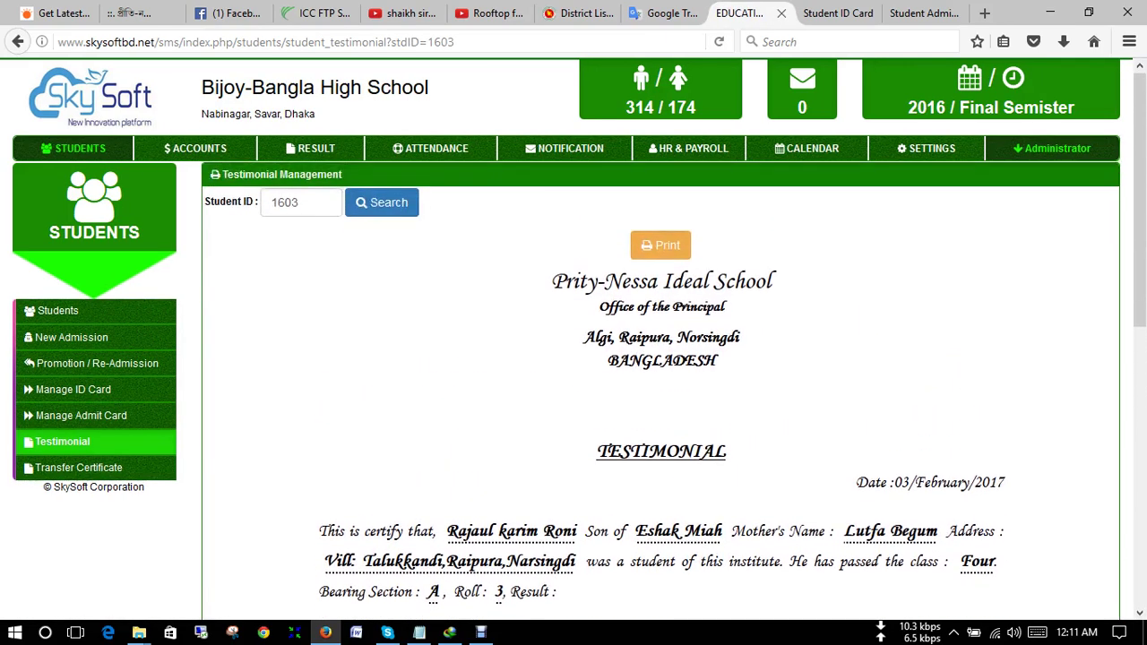
scroll(660, 385, "down", 1)
scroll(661, 385, "up", 2)
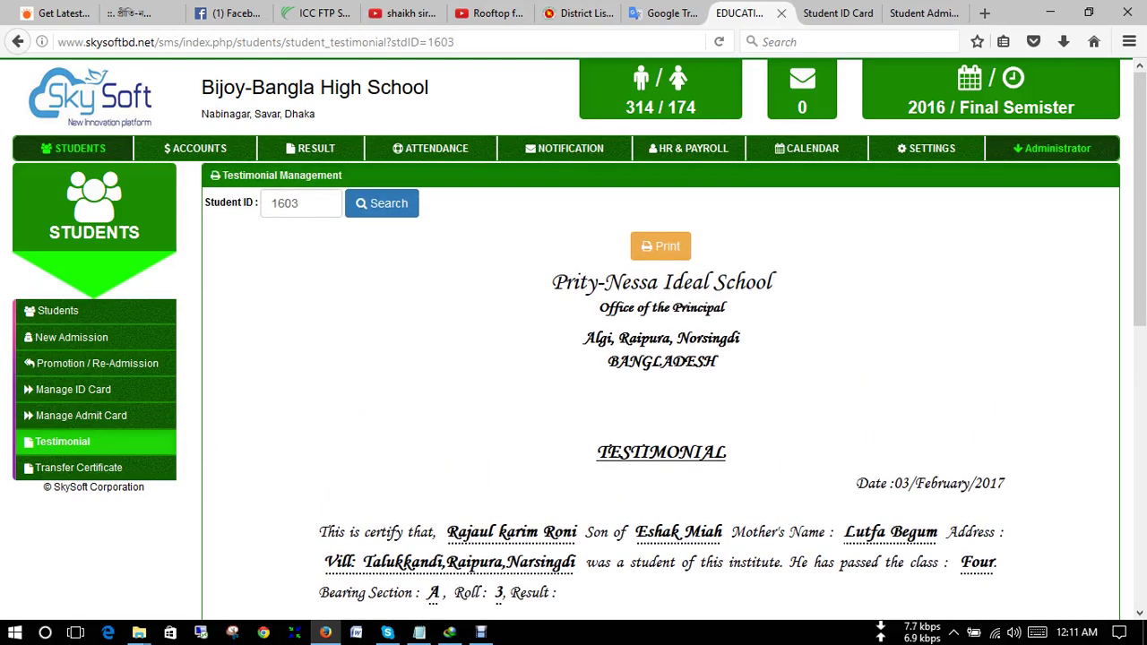
scroll(661, 386, "down", 2)
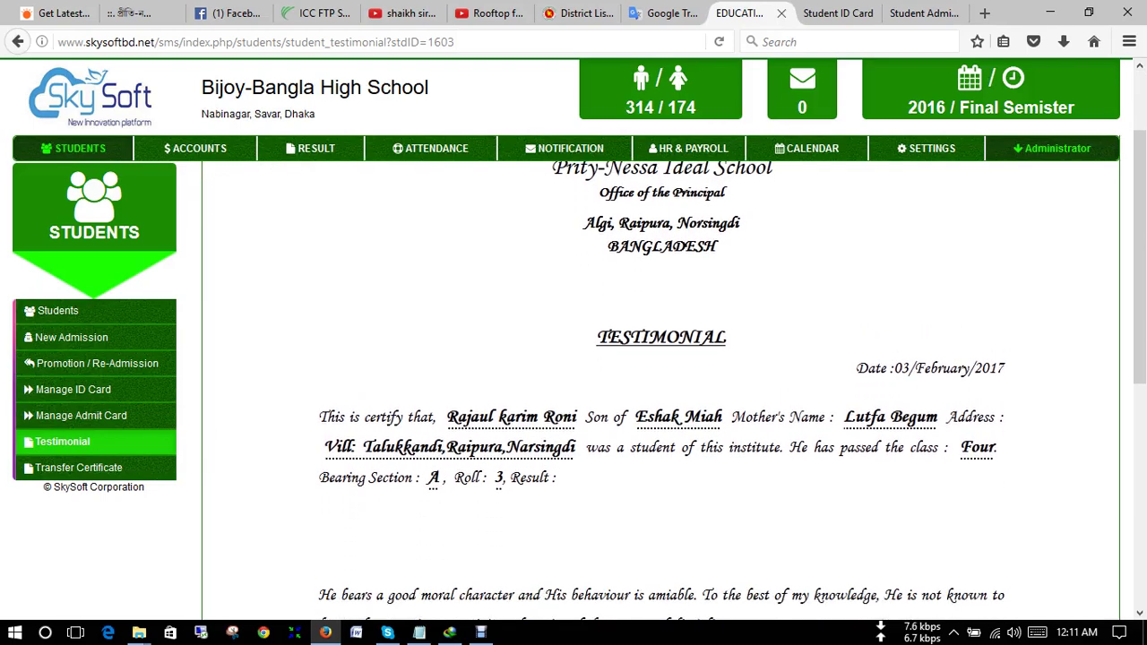
scroll(661, 385, "up", 2)
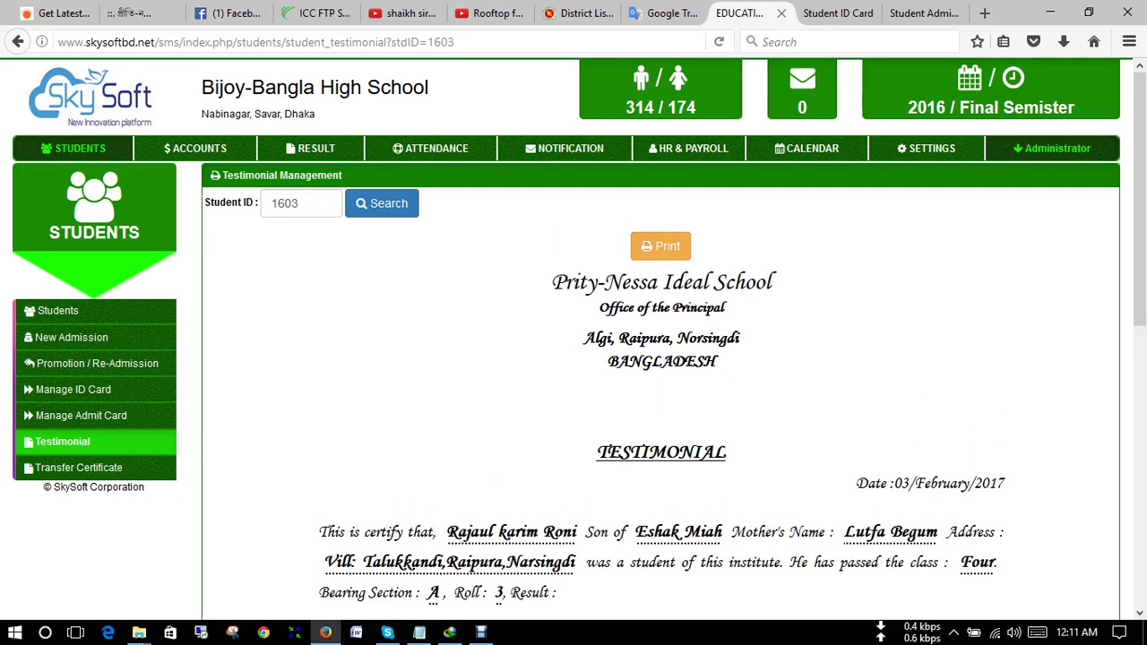
scroll(660, 385, "down", 2)
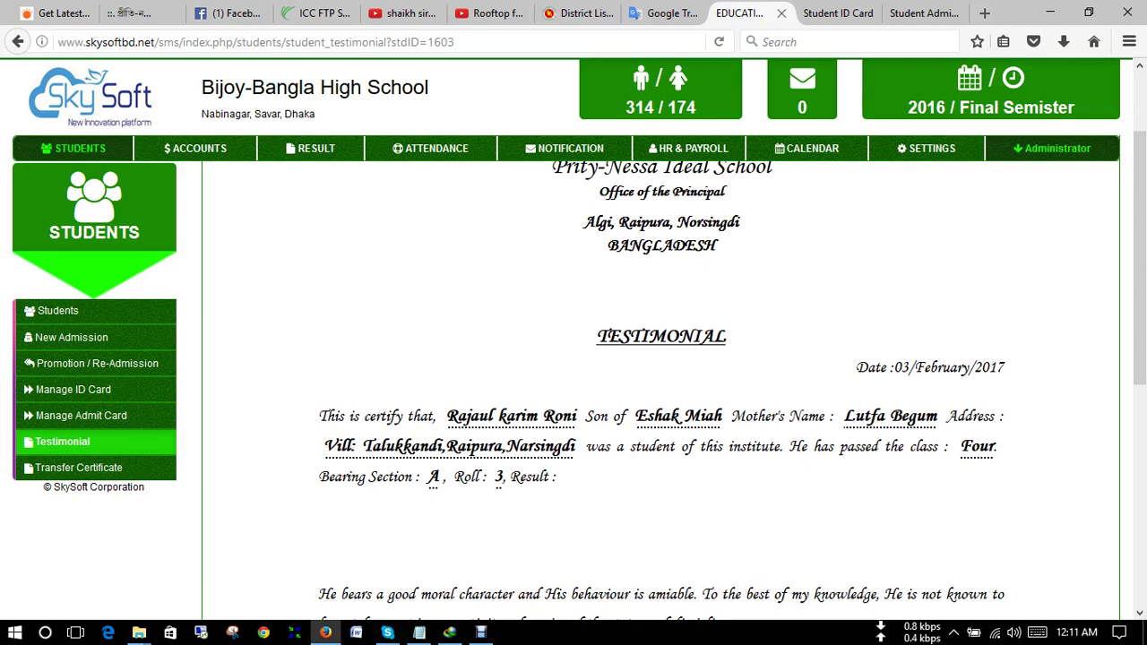
scroll(663, 376, "down", 5)
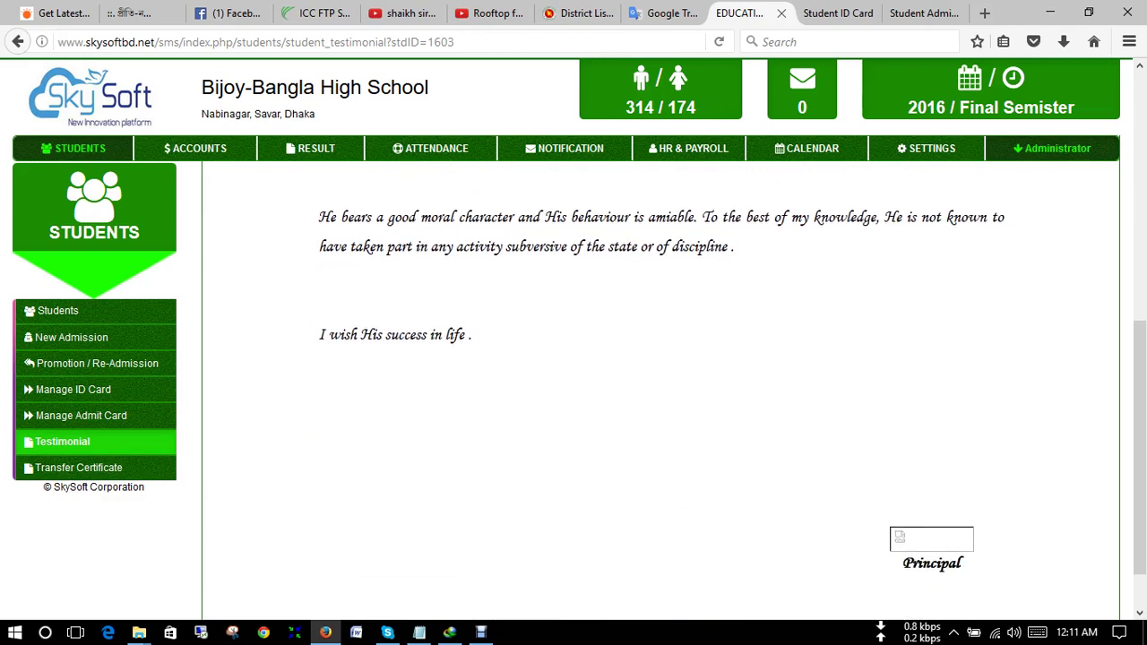
scroll(663, 376, "down", 1)
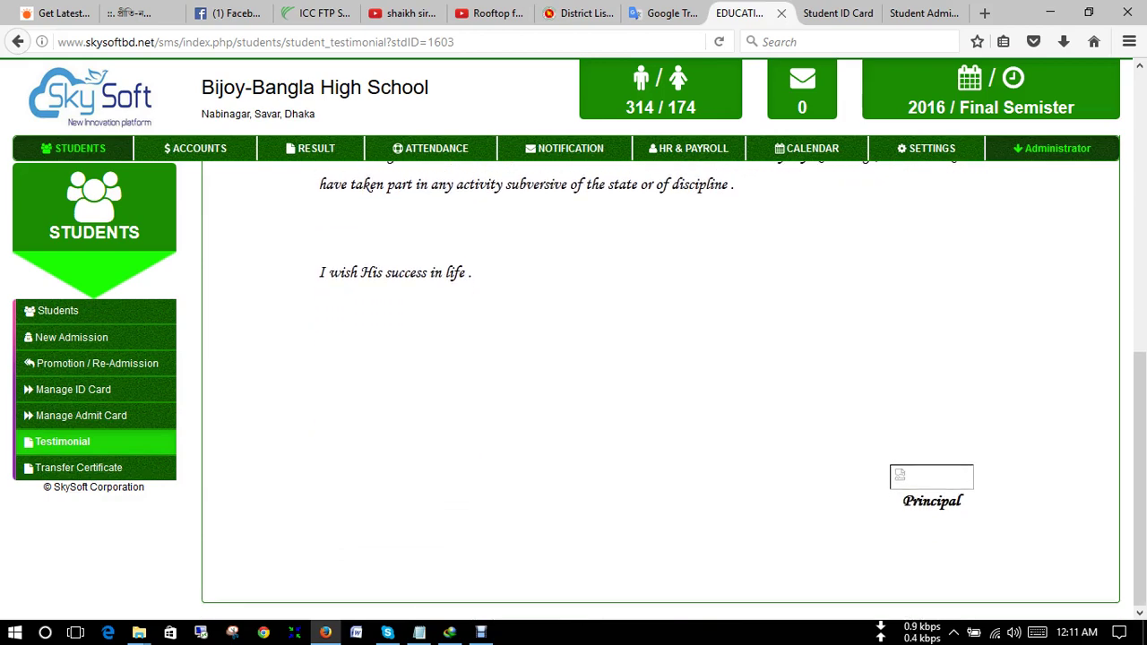
scroll(663, 377, "up", 3)
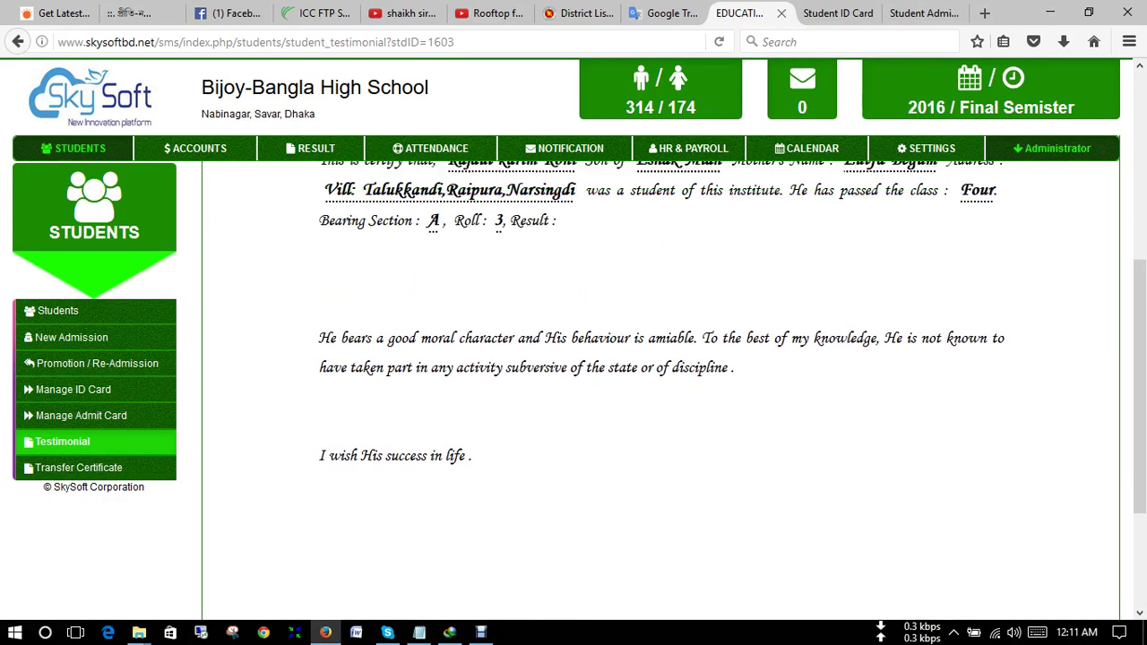
scroll(663, 376, "up", 2)
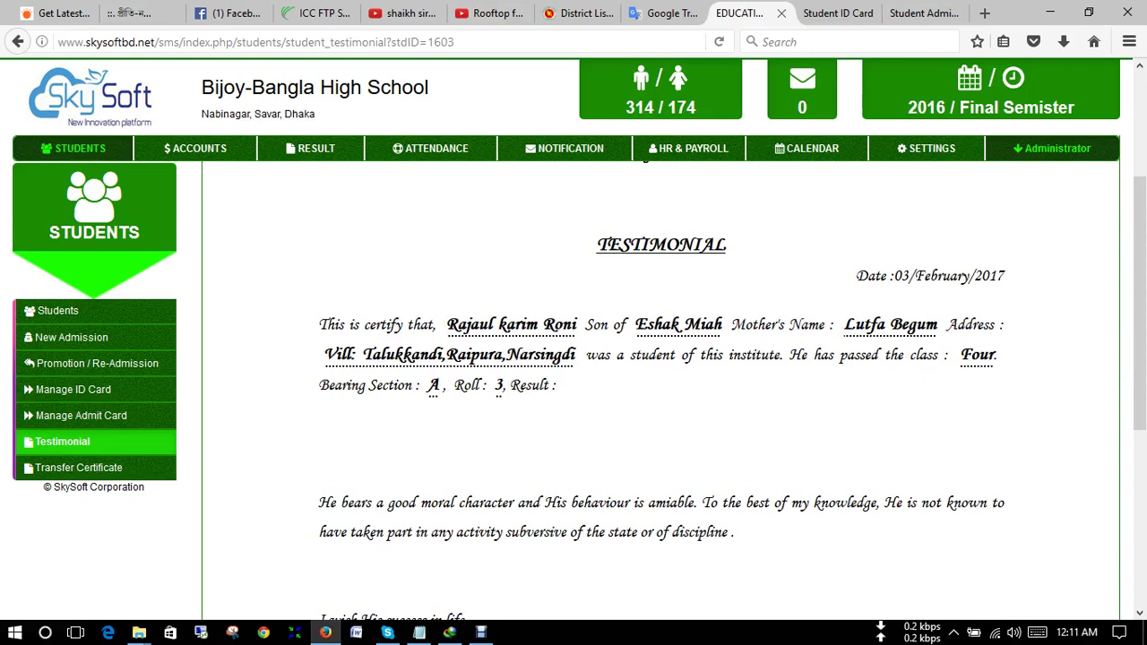
scroll(663, 377, "up", 3)
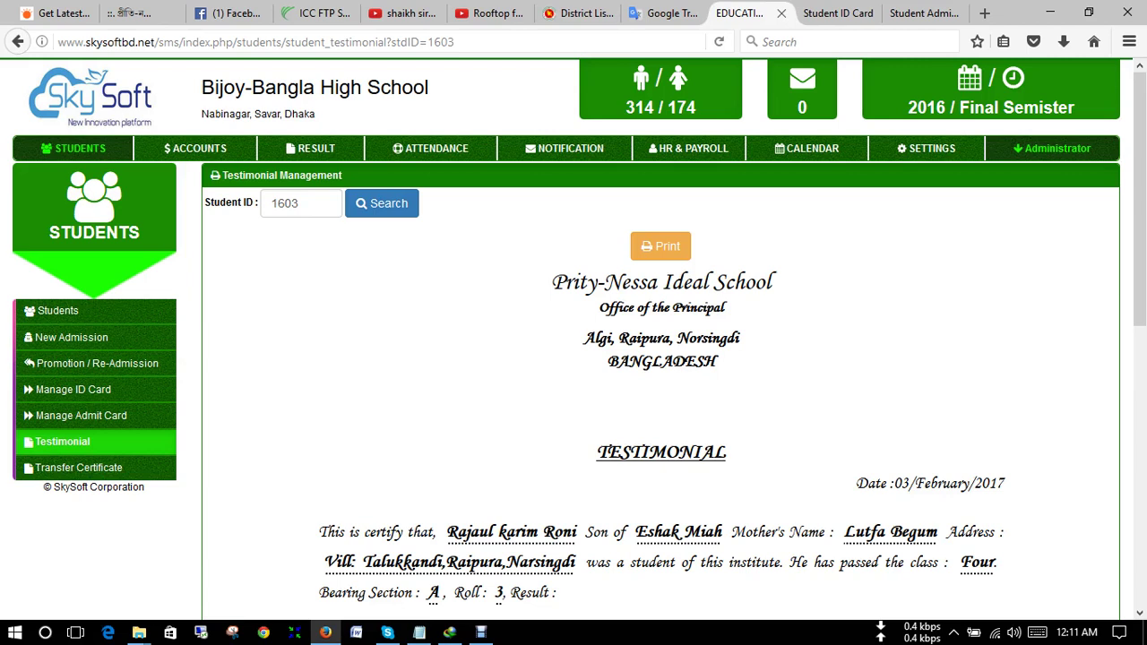
left_click_drag(1006, 484, 855, 484)
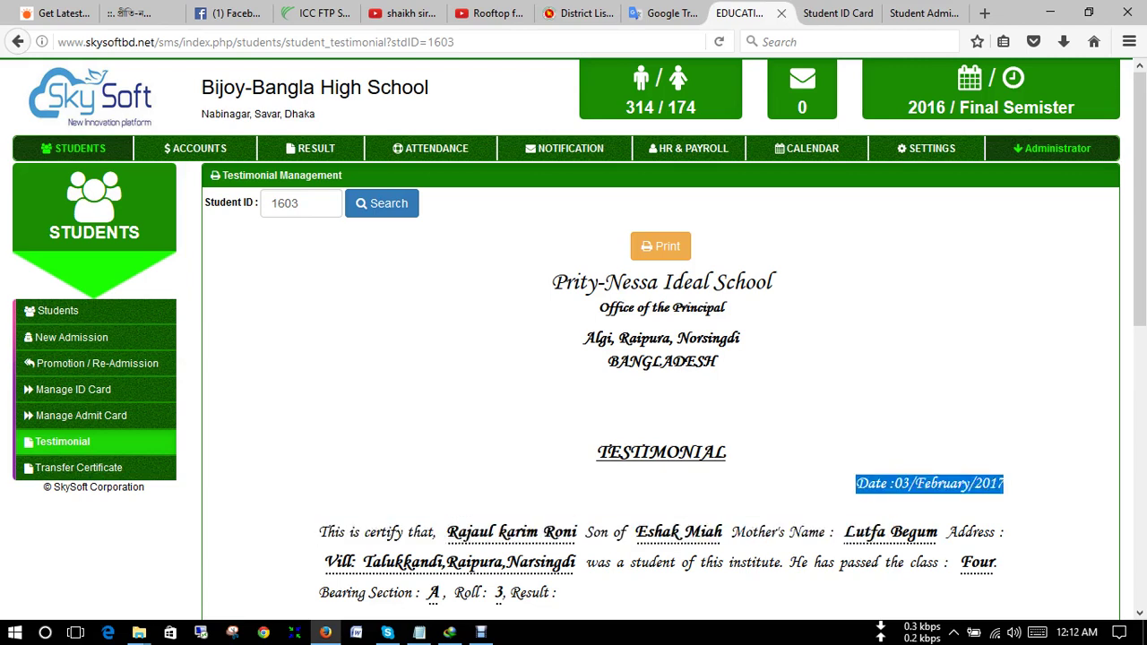
left_click(854, 484)
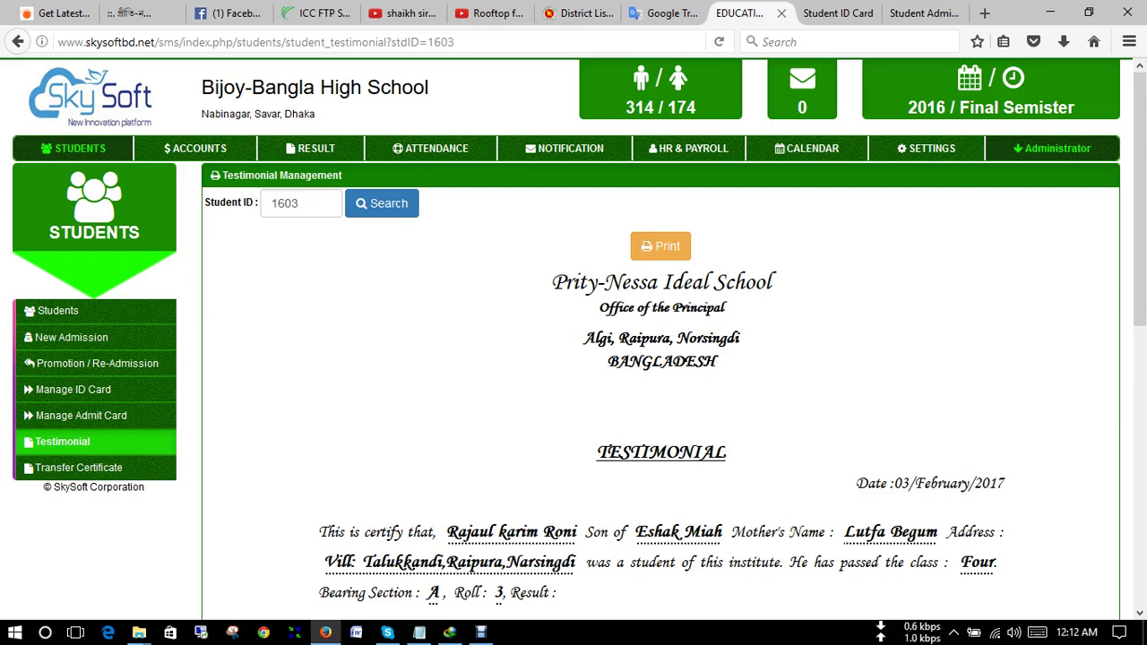
scroll(661, 385, "down", 5)
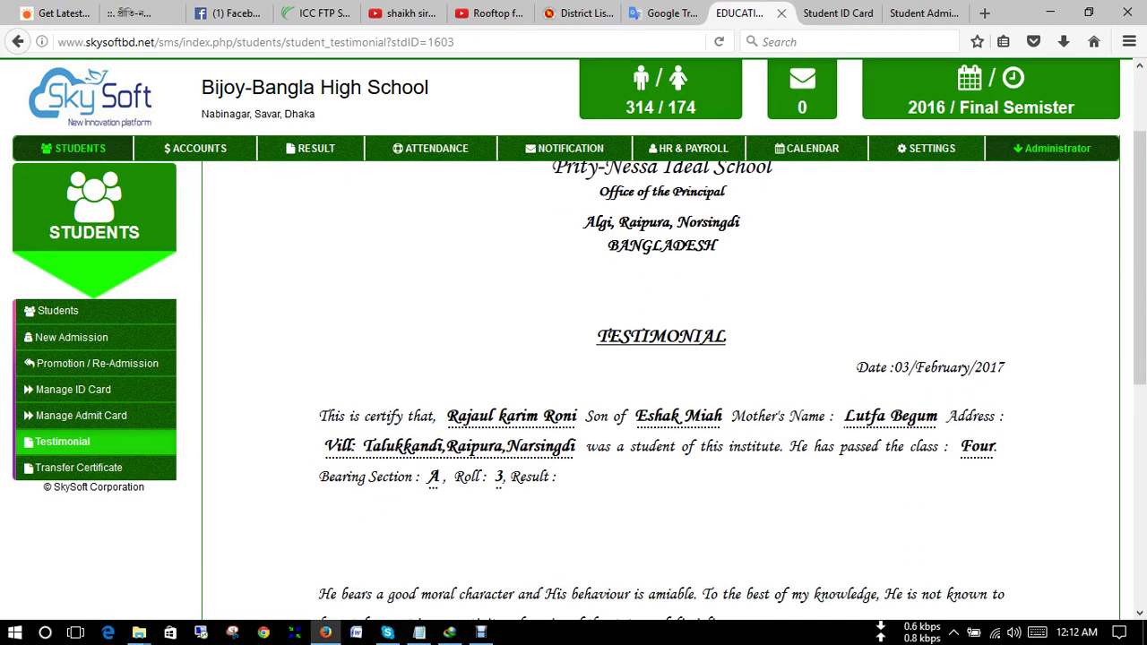
scroll(661, 386, "up", 2)
scroll(660, 385, "up", 1)
scroll(660, 386, "up", 2)
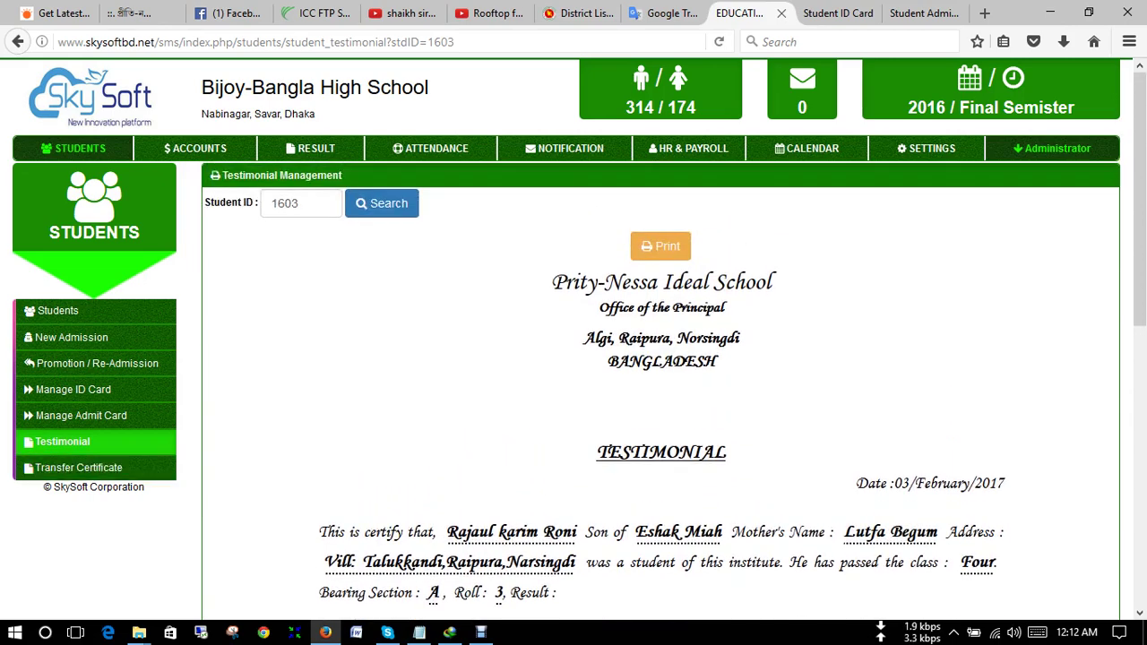
left_click(81, 467)
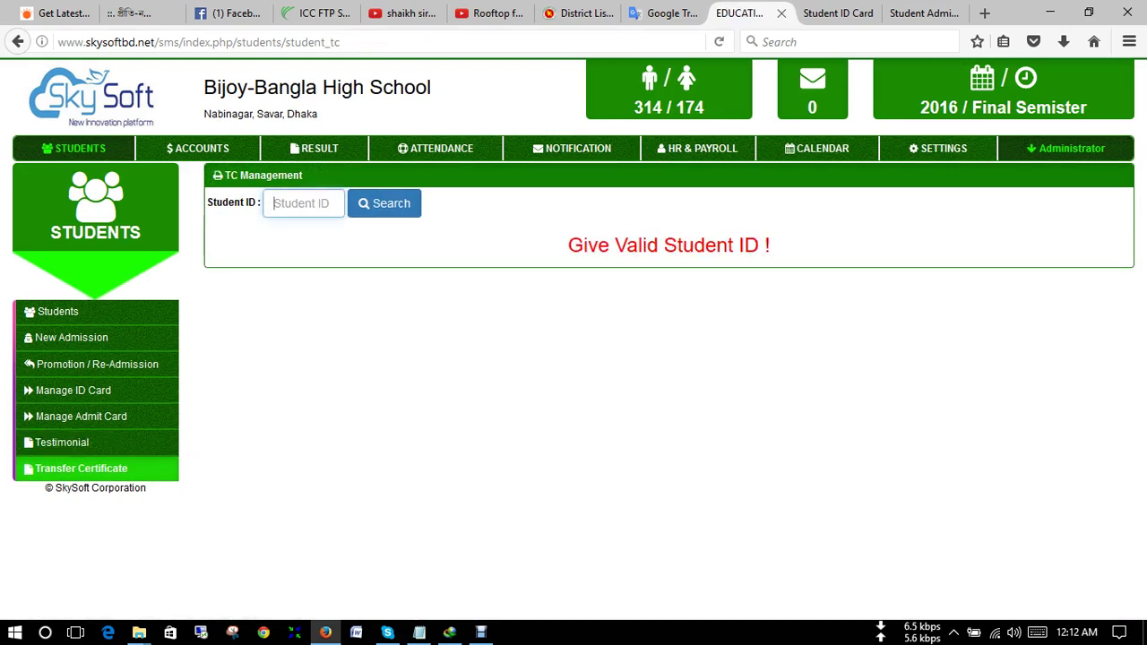
- Display and scroll the transfer certificate for a Class Four, Section A, roll 4 student
type("160")
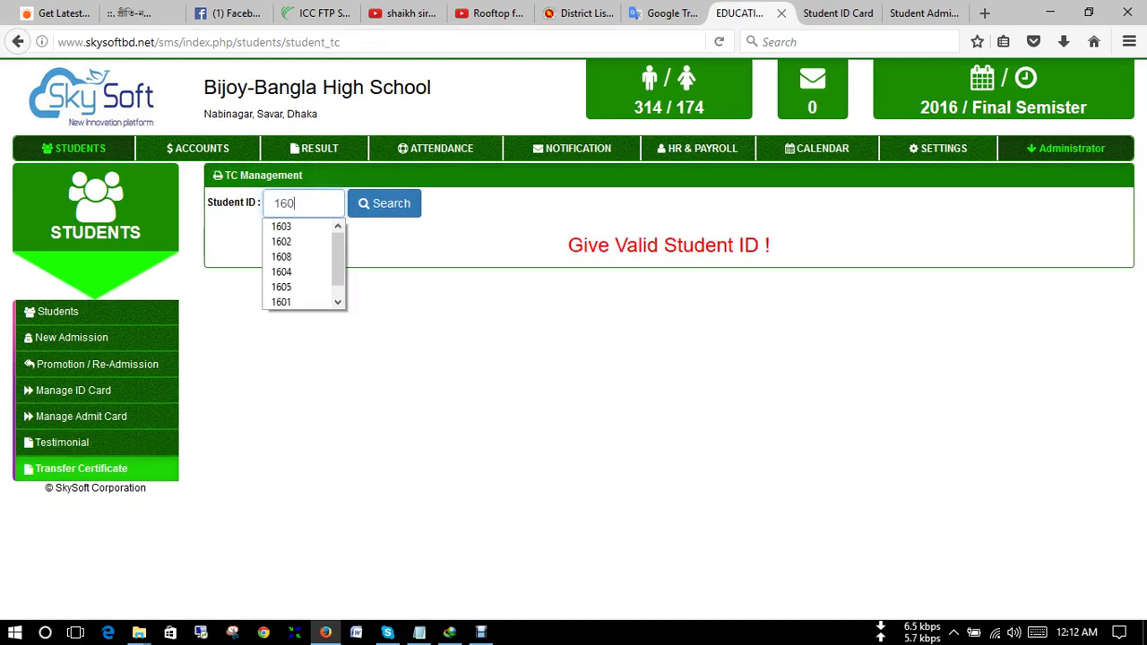
type("4")
key("Return")
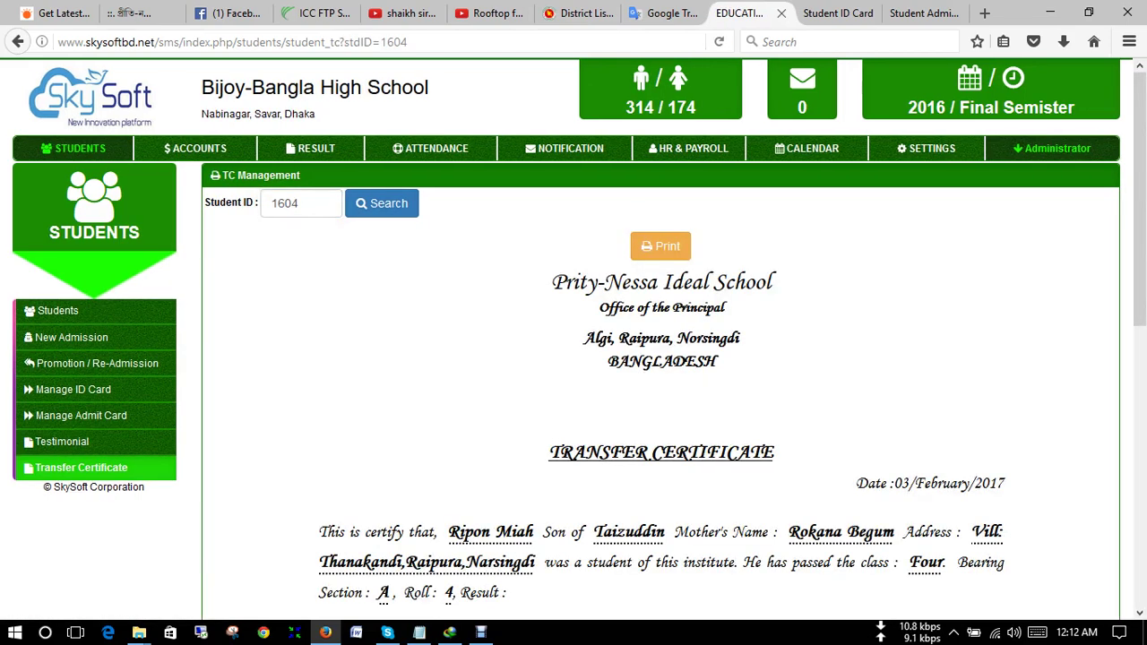
scroll(660, 385, "down", 2)
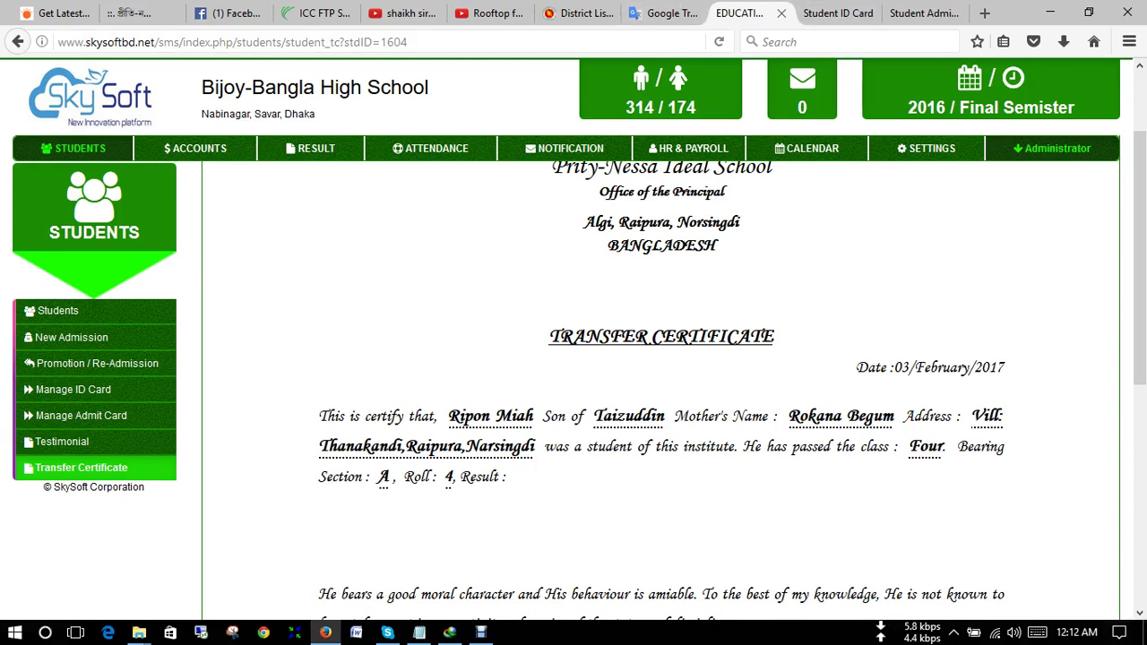
scroll(661, 376, "down", 5)
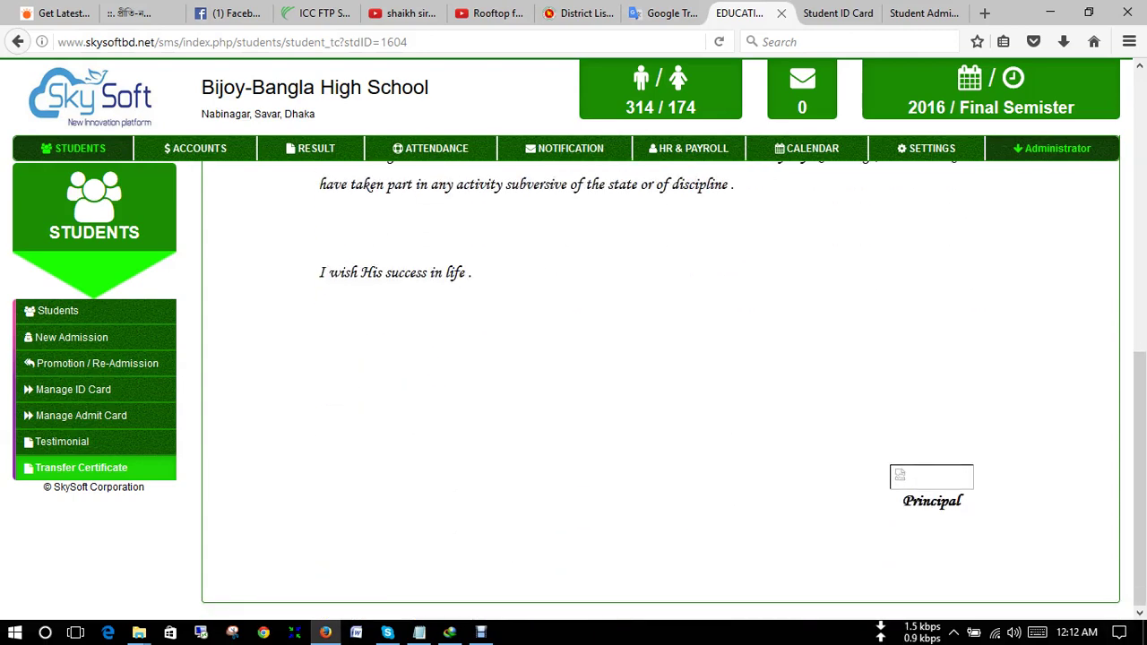
scroll(660, 377, "up", 5)
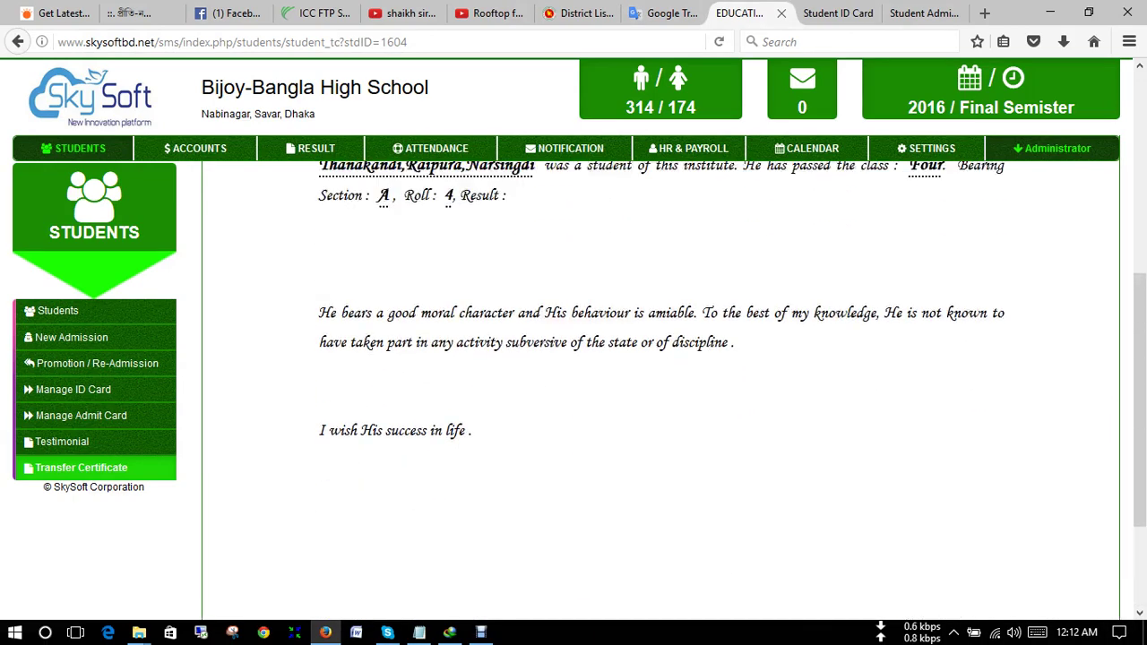
scroll(661, 376, "up", 2)
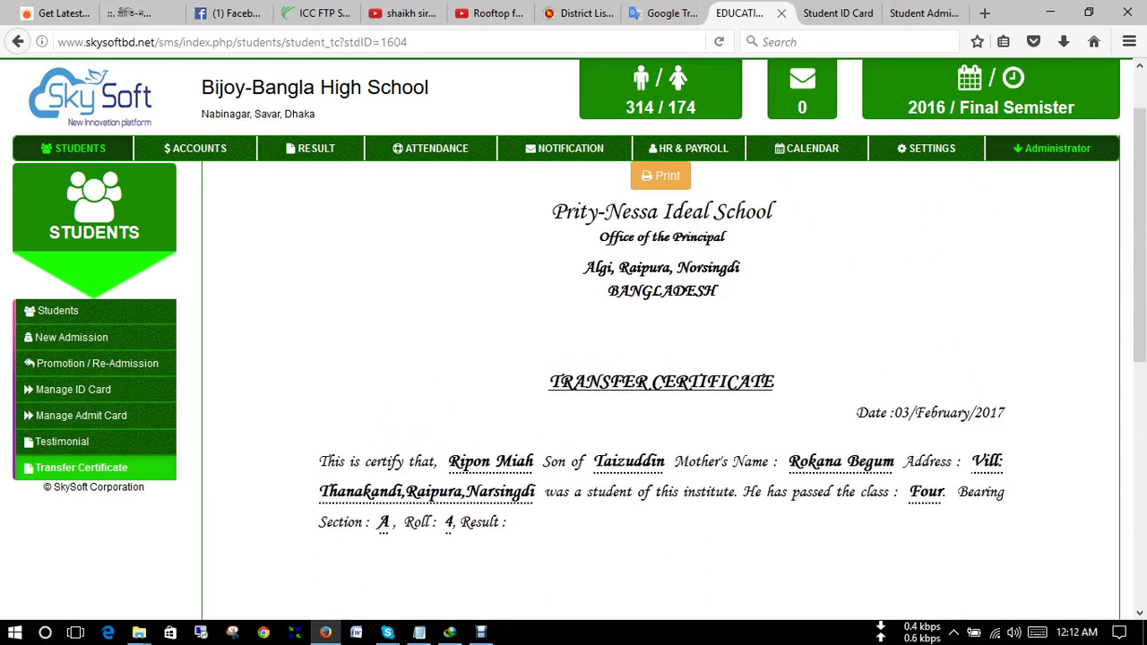
left_click(661, 245)
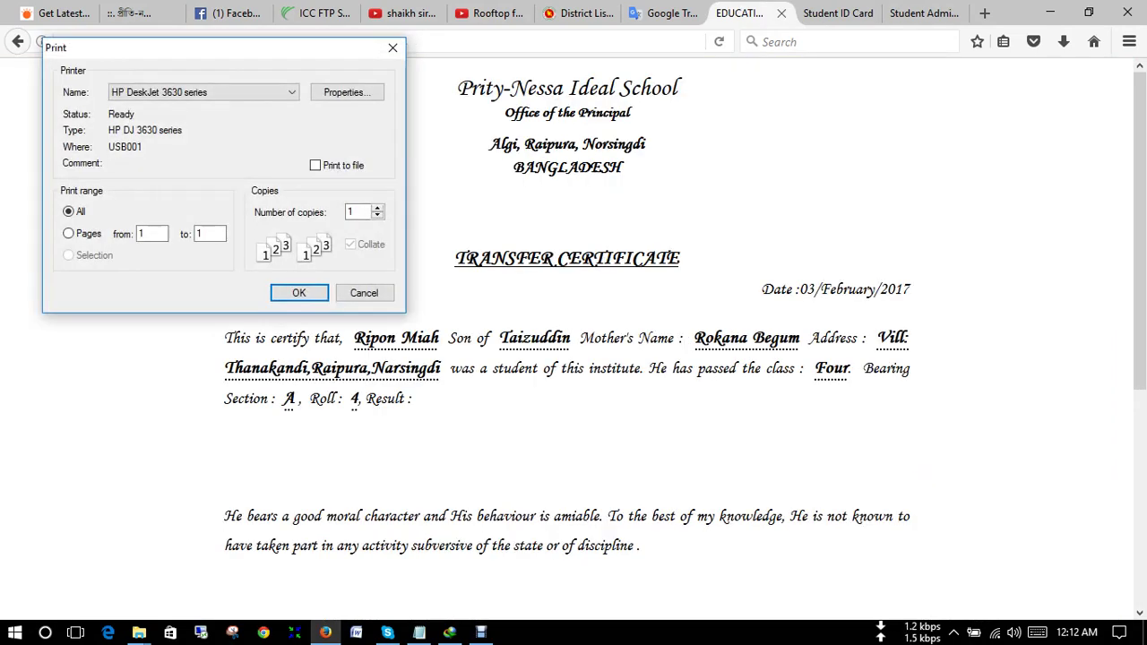
key("Escape")
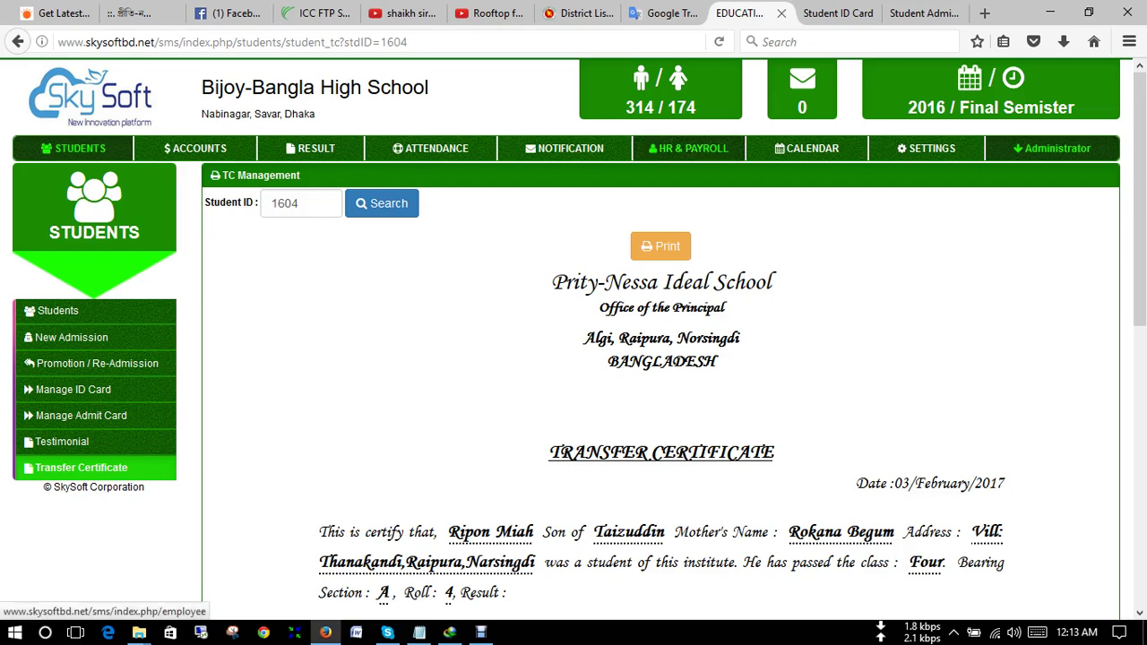
- Go to the HR & Payroll employee list and start a new employee form with Emp ID 1007
left_click(688, 148)
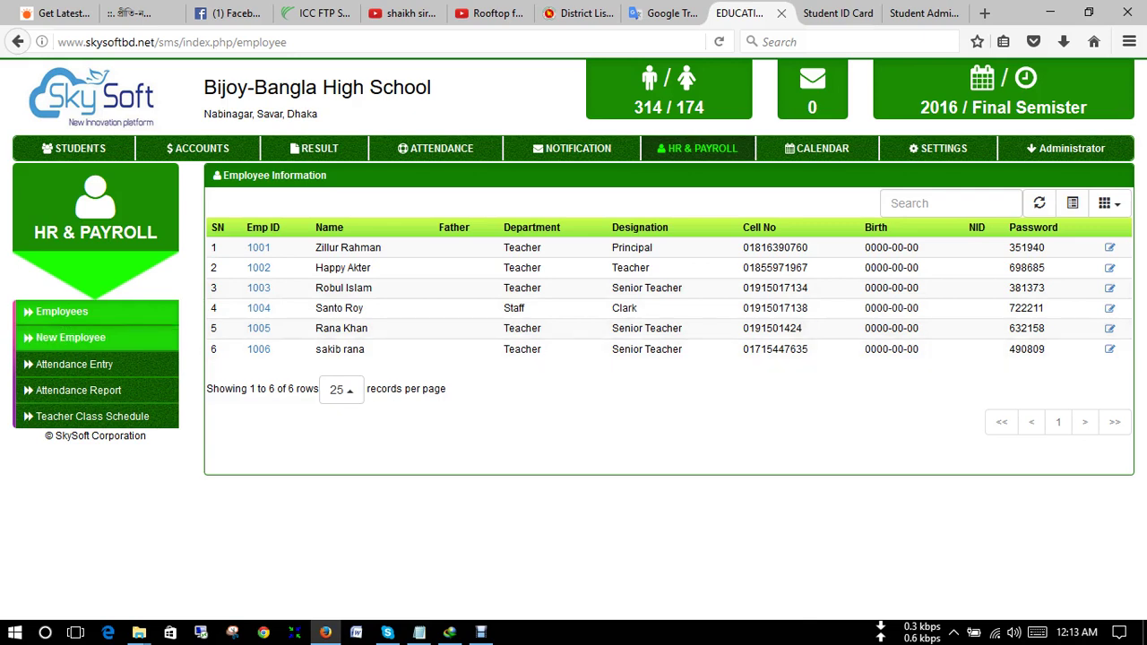
left_click(71, 337)
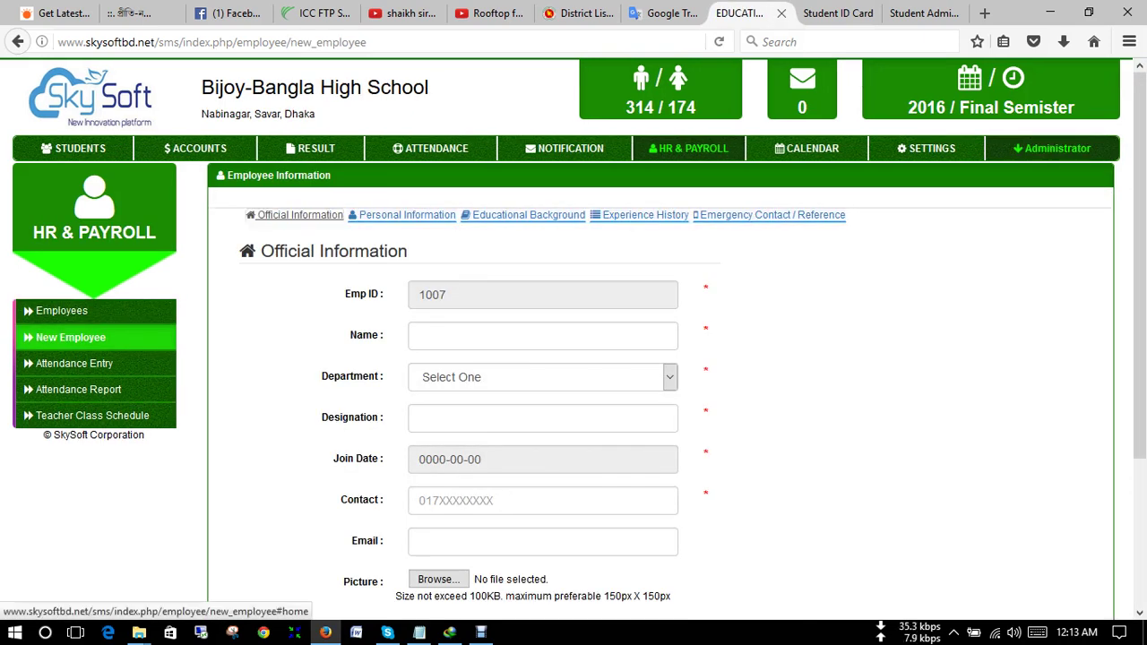
- Look over the Official Information and Personal Information sections of the new employee form
left_click(296, 215)
scroll(296, 215, "down", 3)
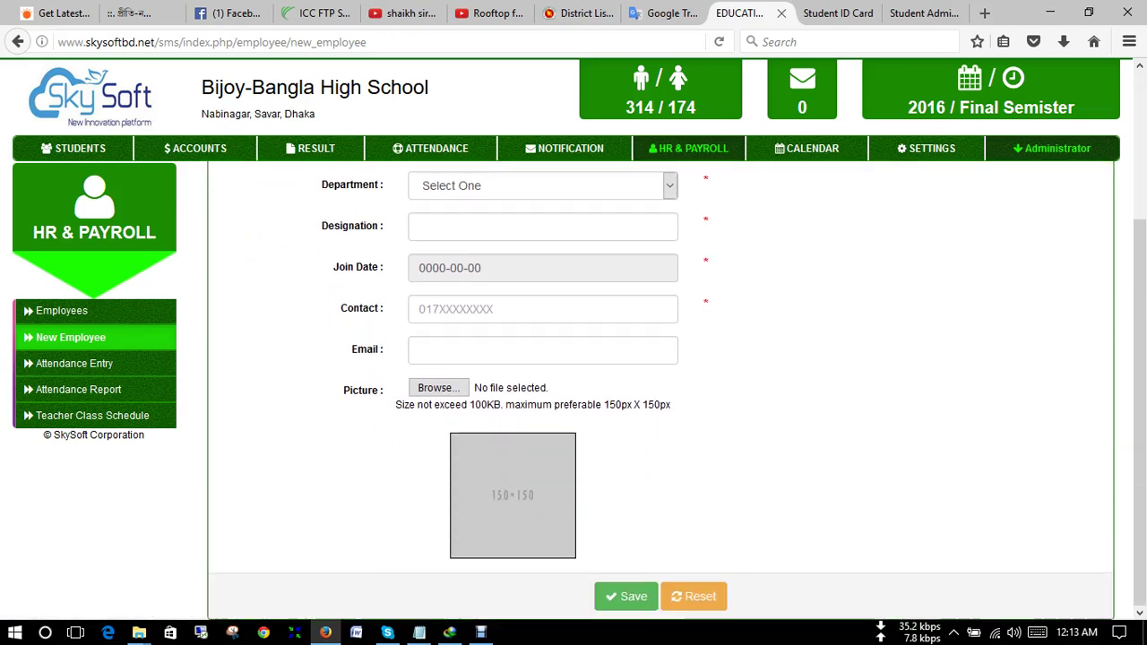
scroll(296, 215, "up", 3)
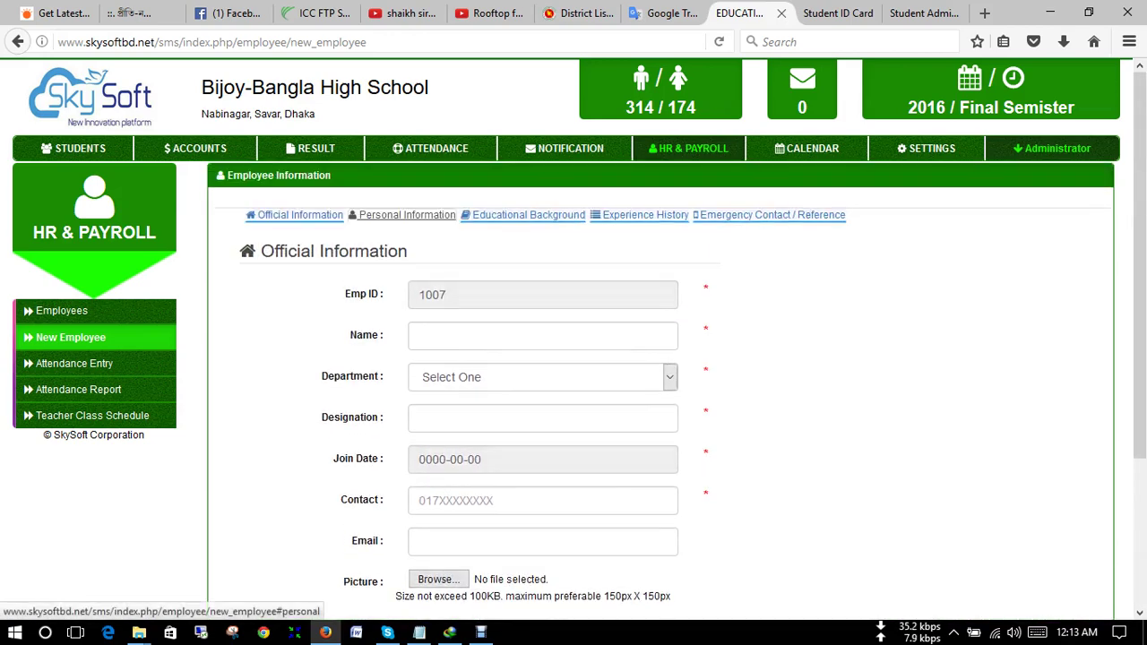
left_click(405, 215)
scroll(405, 215, "down", 1)
scroll(528, 215, "down", 3)
scroll(528, 215, "up", 4)
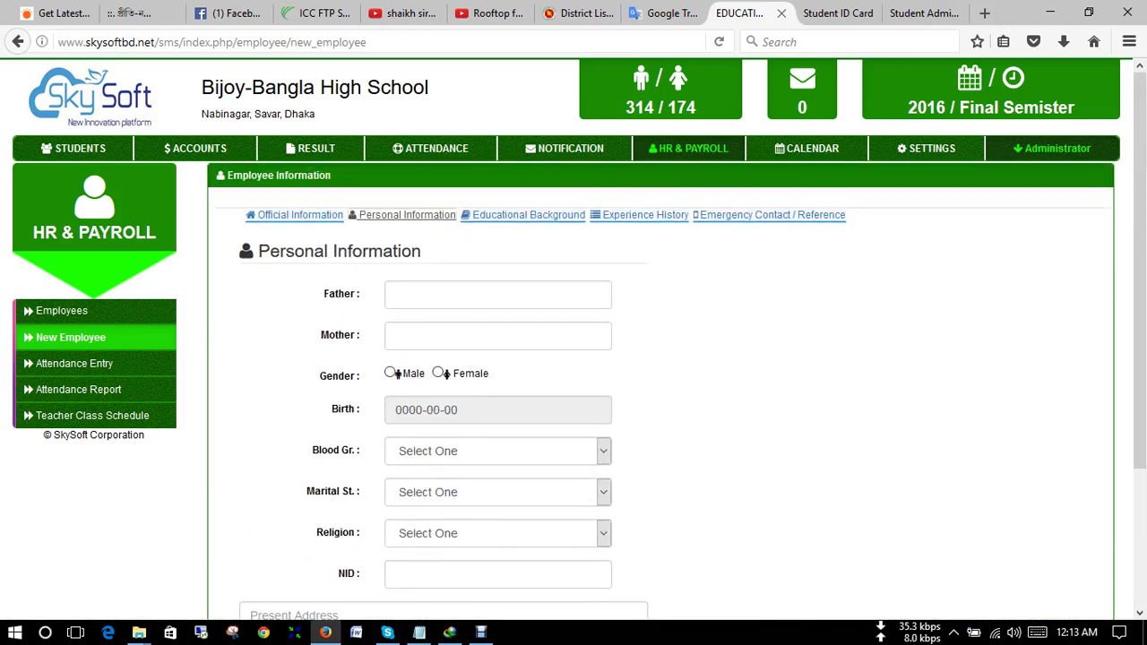
- Check the Educational, Experience and Emergency Contact sections, then list all six employees
left_click(528, 215)
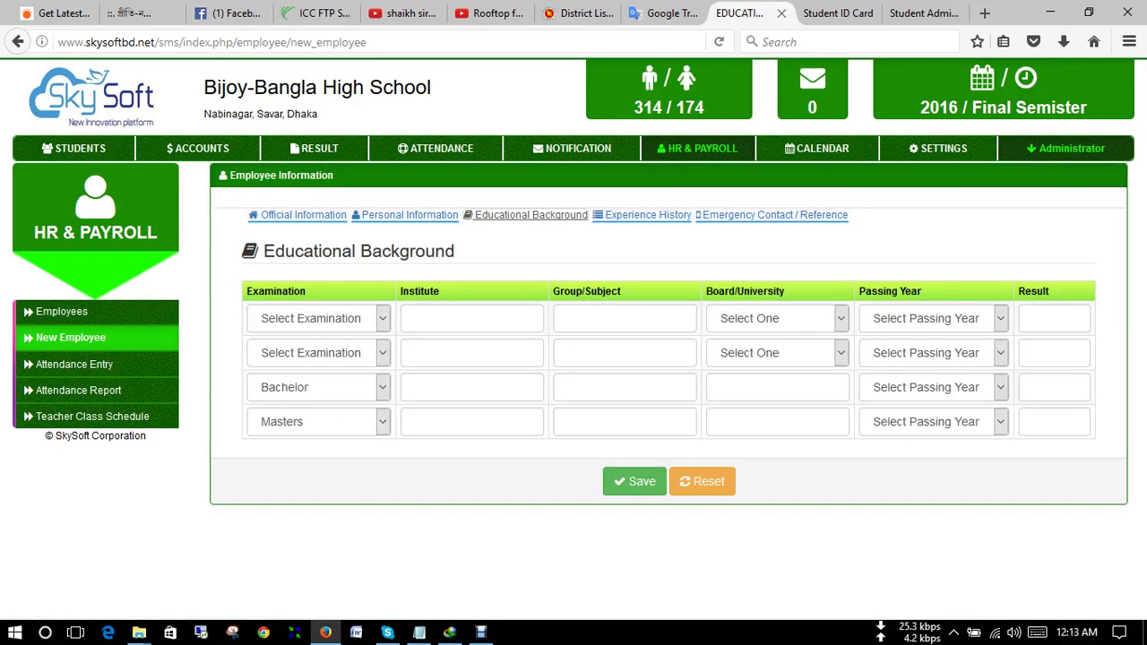
left_click_drag(529, 215, 645, 216)
left_click(645, 215)
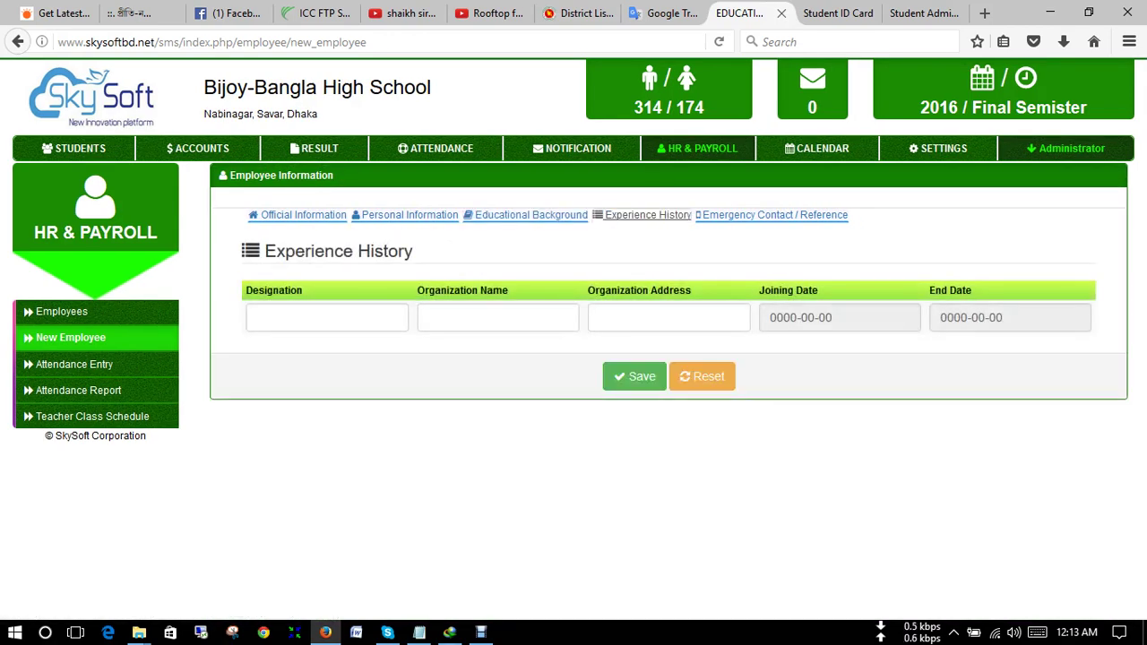
left_click(775, 215)
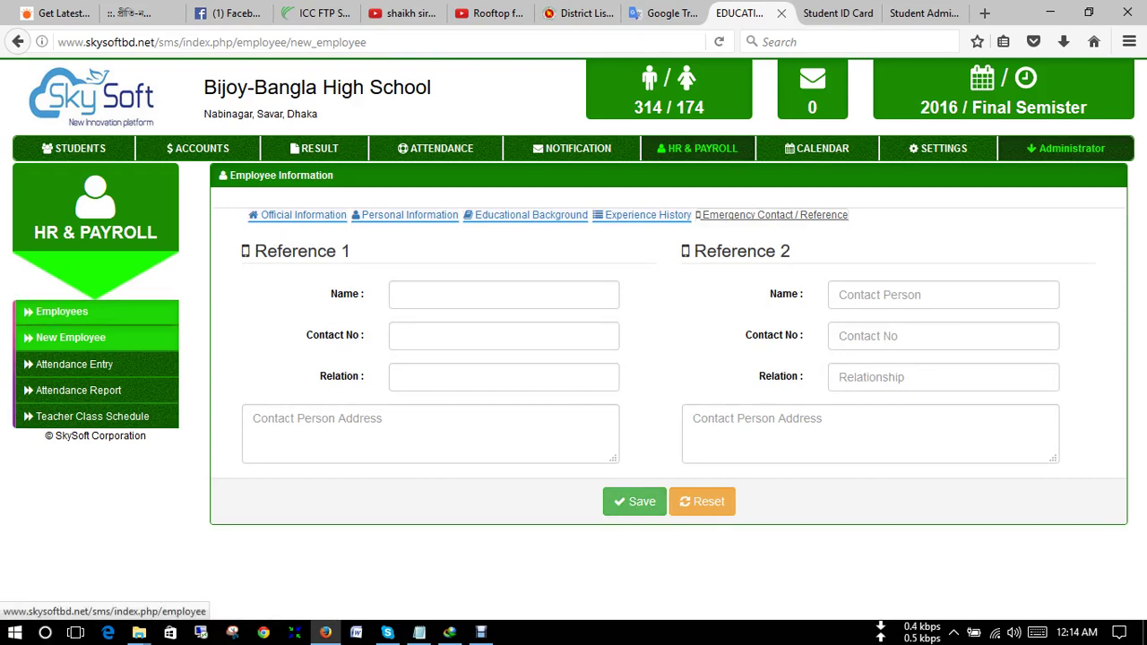
left_click(61, 311)
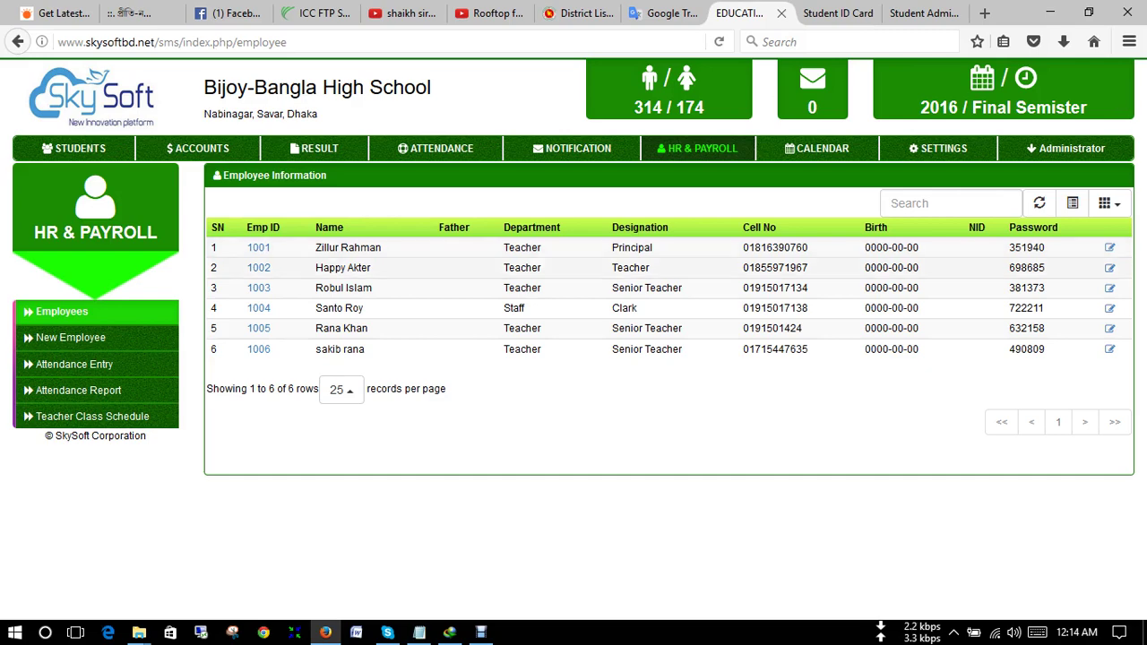
left_click(258, 248)
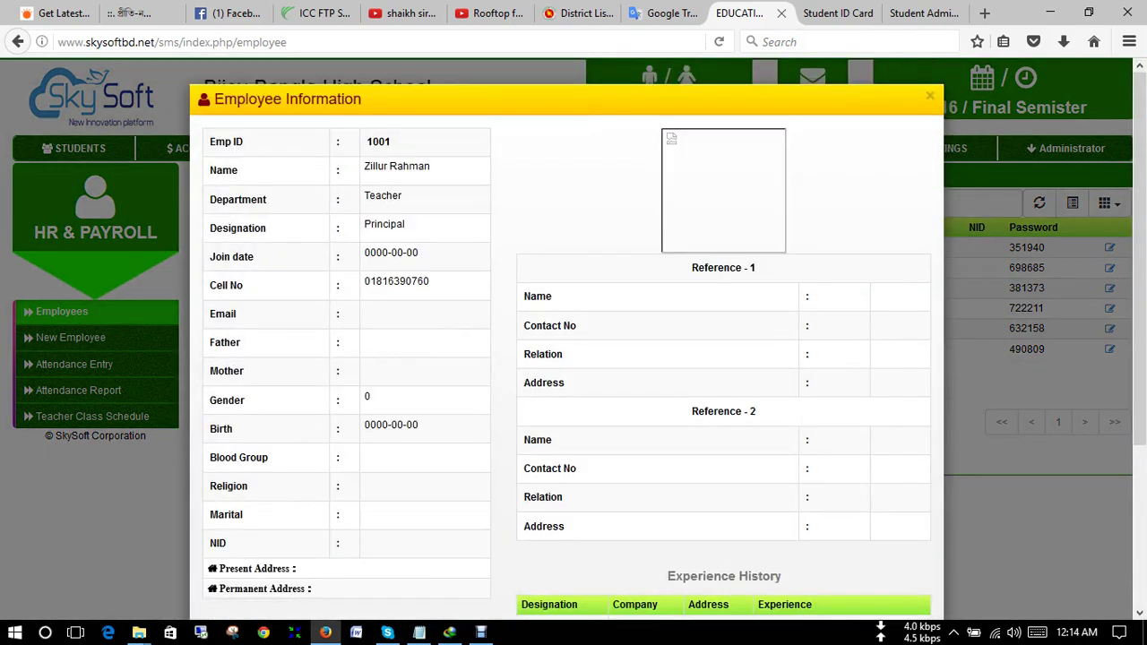
scroll(566, 358, "down", 3)
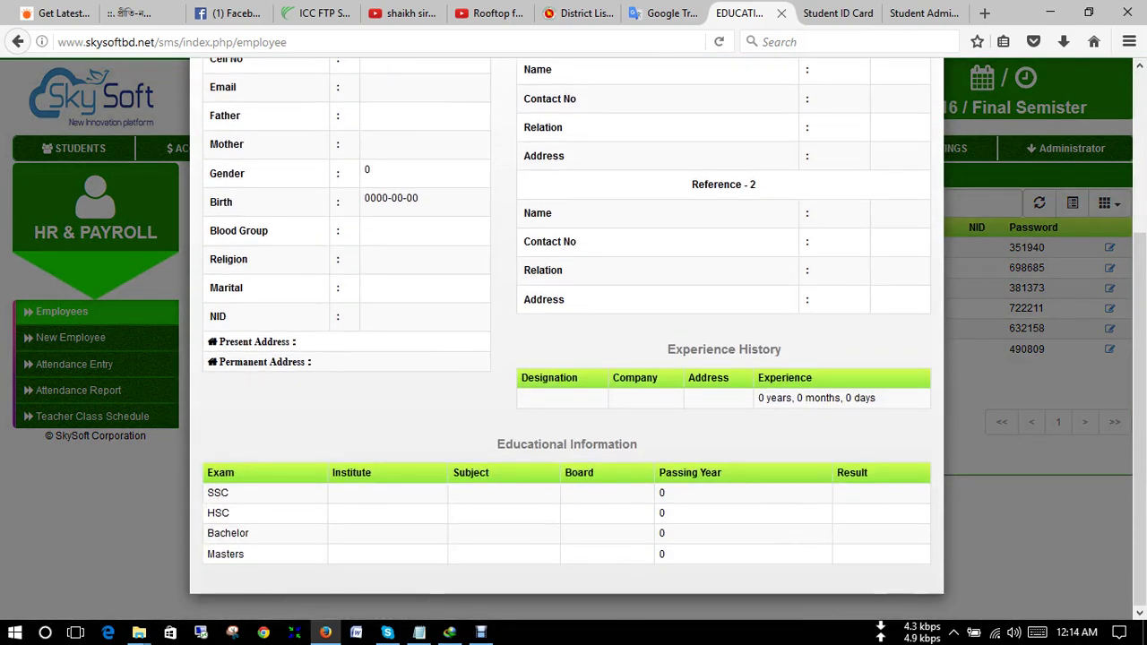
scroll(567, 358, "up", 3)
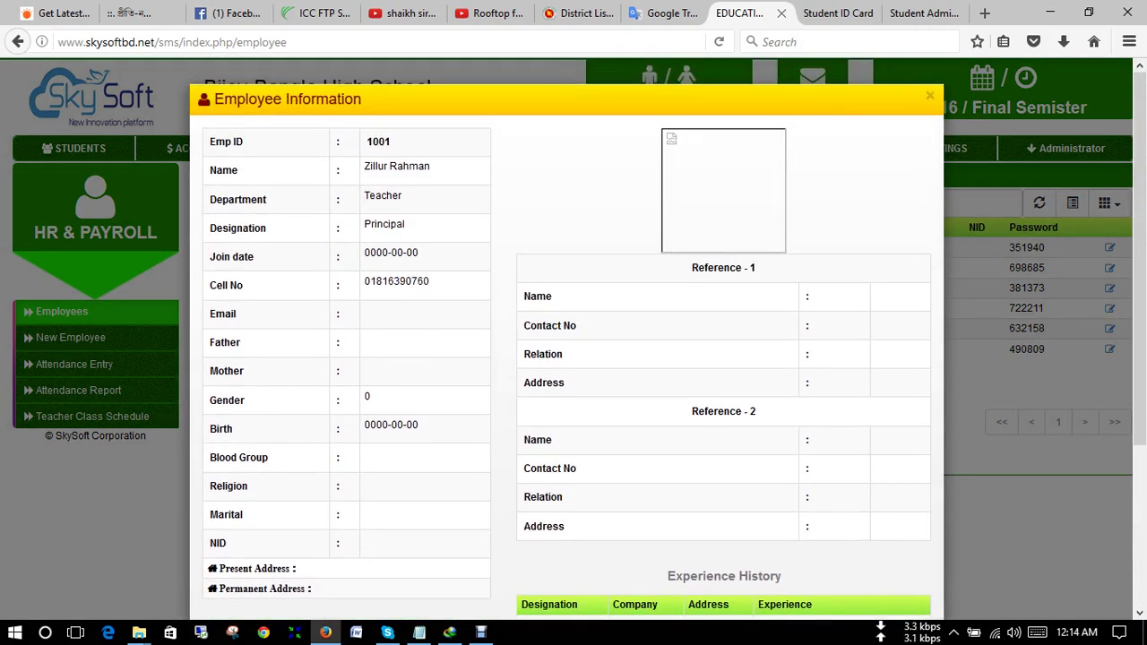
left_click(930, 95)
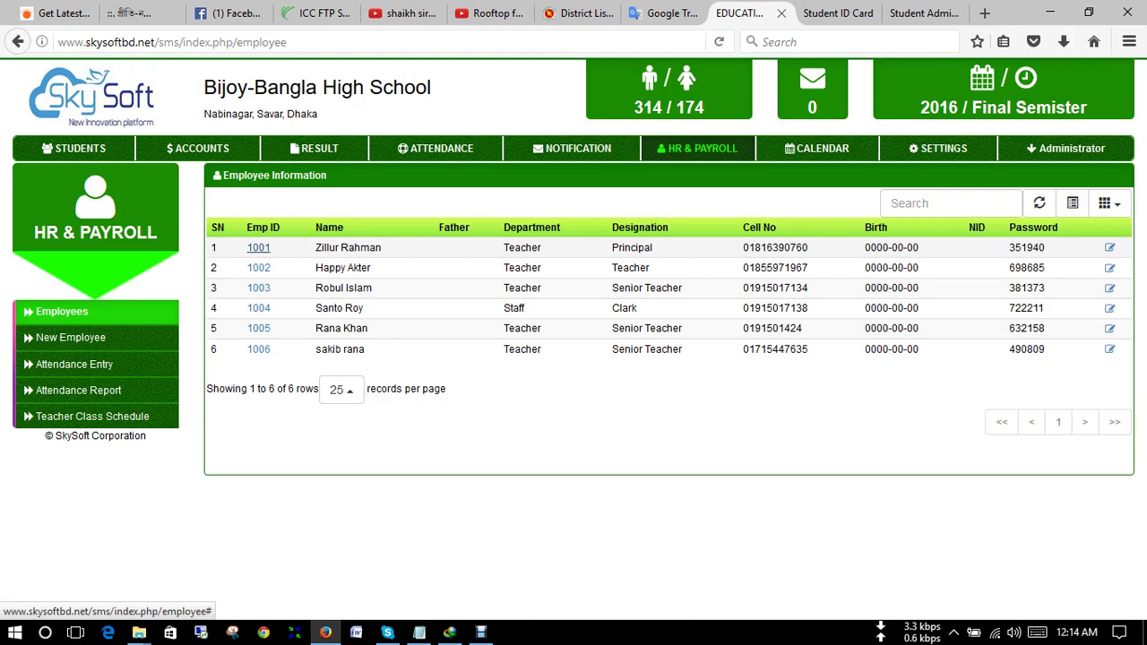
- Copy the first employee's password from the employee list
left_click(950, 203)
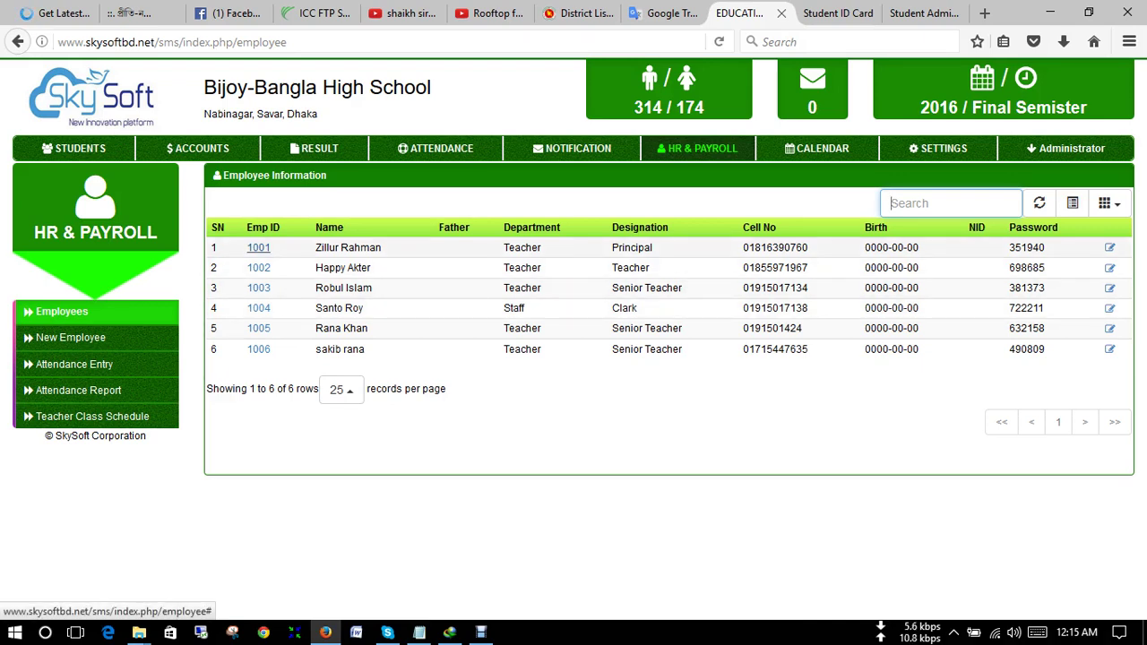
mouse_move(1019, 247)
left_mouse_down()
mouse_move(1045, 247)
mouse_move(1008, 247)
left_mouse_up()
left_click(1008, 247)
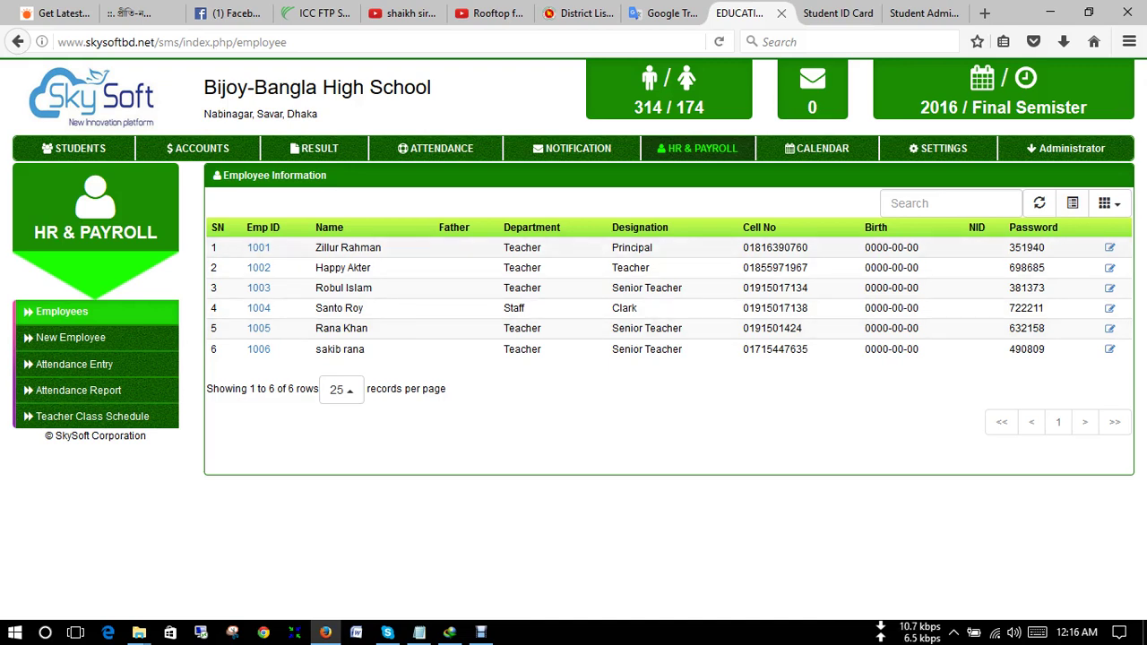
double_click(1026, 248)
right_click(1026, 247)
left_click(1026, 256)
left_click(1071, 148)
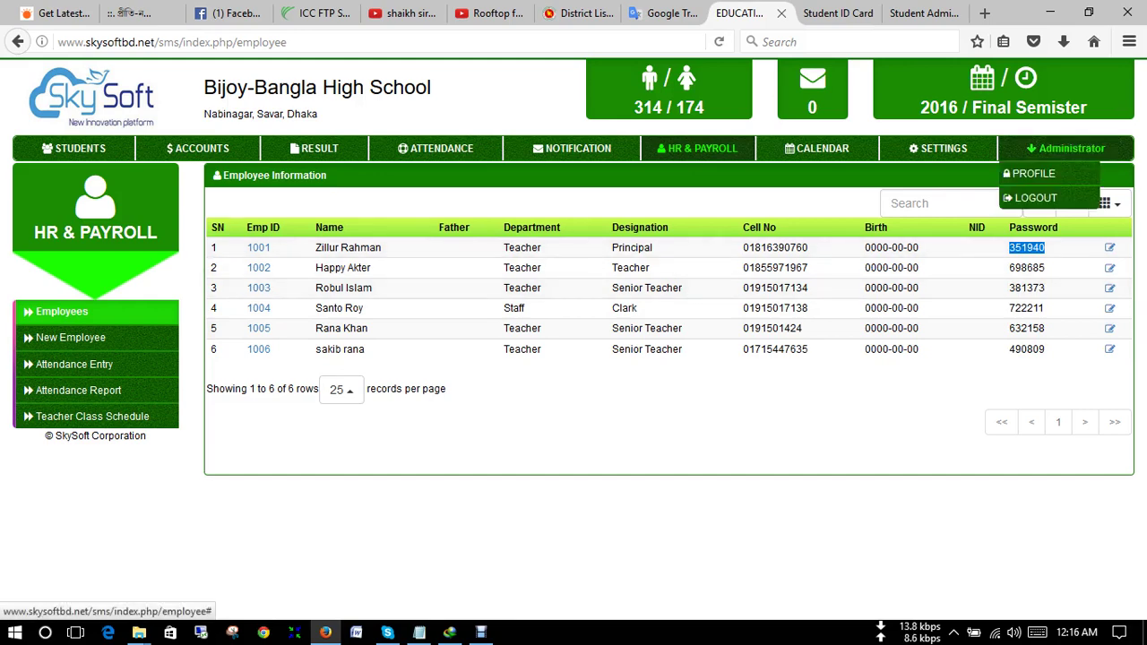
- Log out of the administrator account and set Login By to Teacher
left_click(1040, 198)
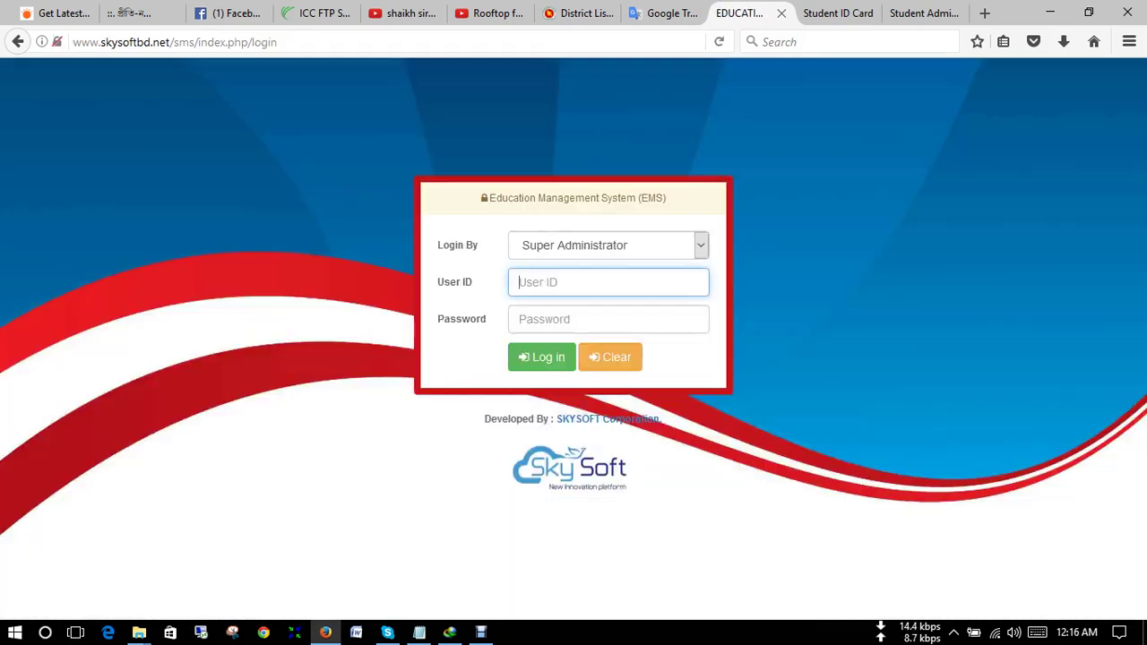
left_click(609, 244)
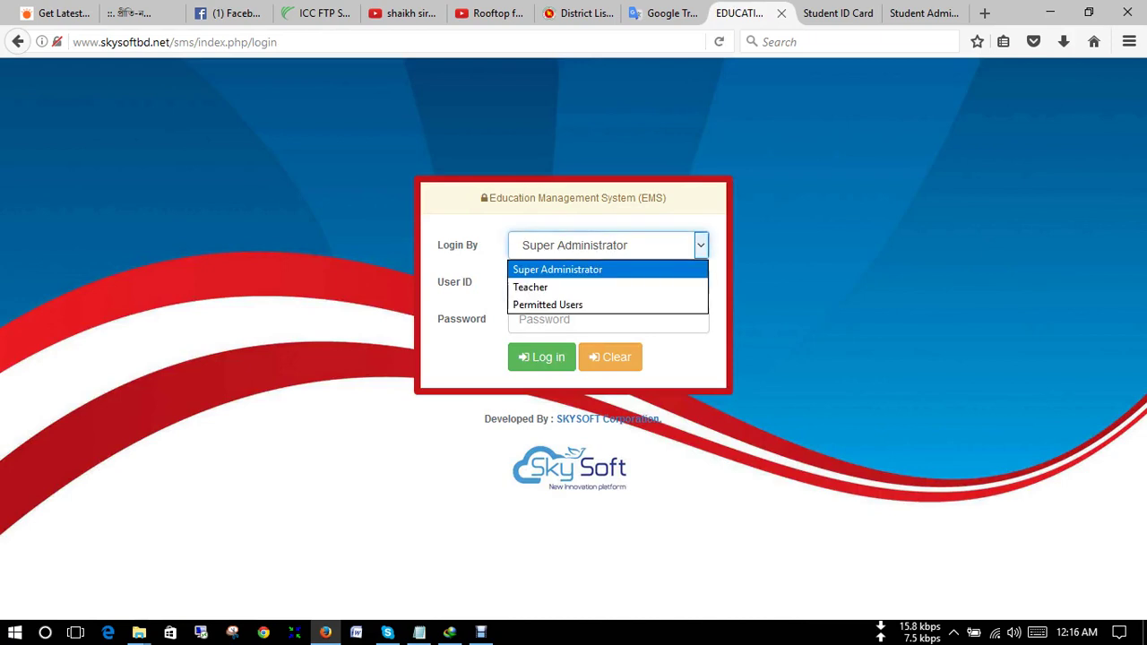
left_click(556, 284)
- Sign in with the principal's user ID and password, dismissing Firefox's save-login prompt
left_click(607, 282)
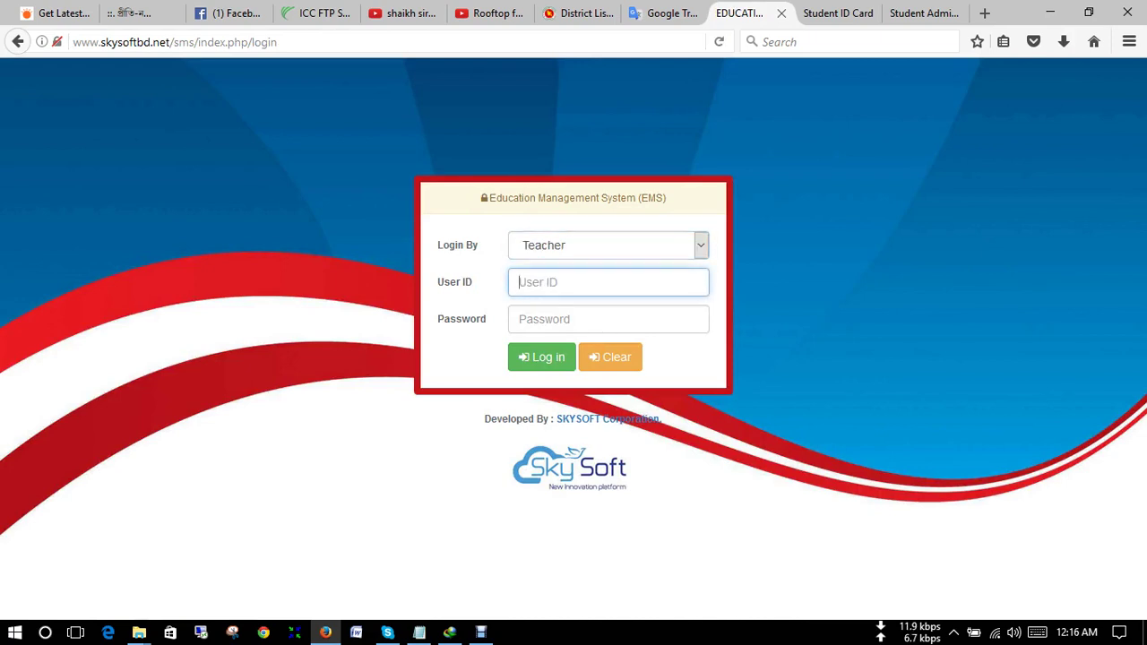
type("1001")
key("Tab")
type("******")
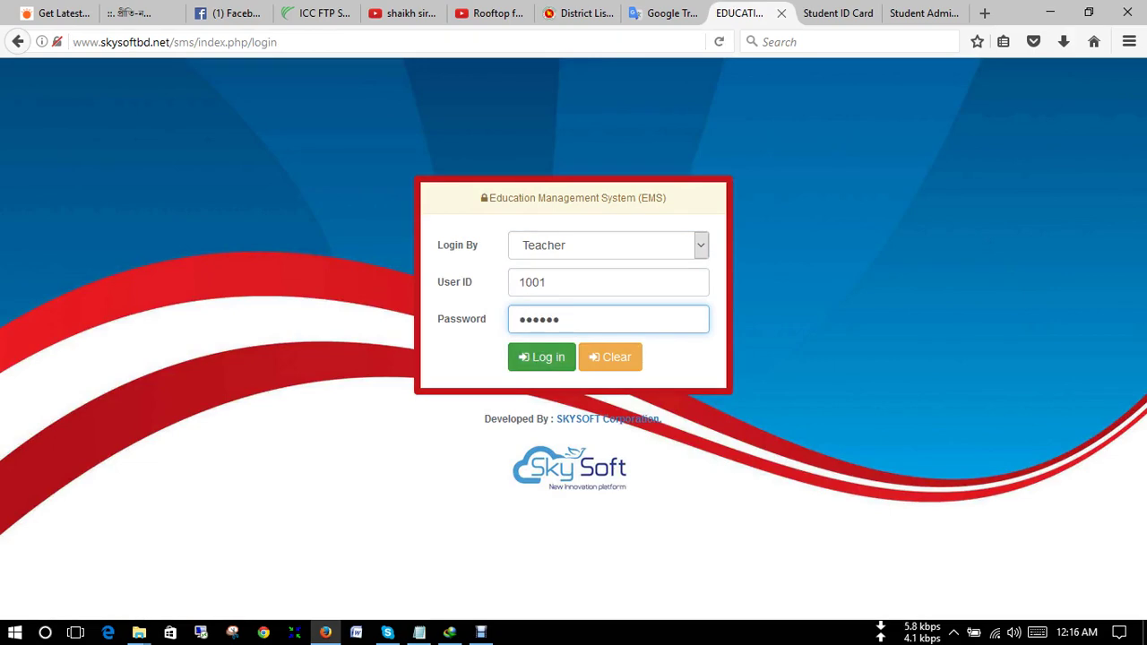
left_click(542, 356)
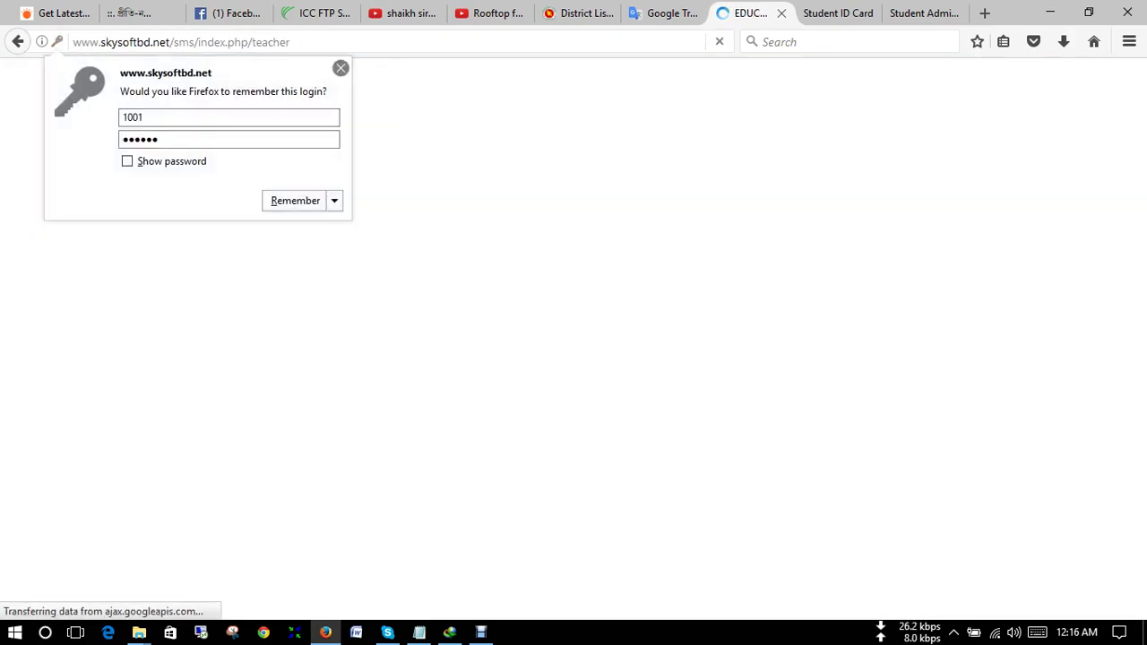
left_click(340, 69)
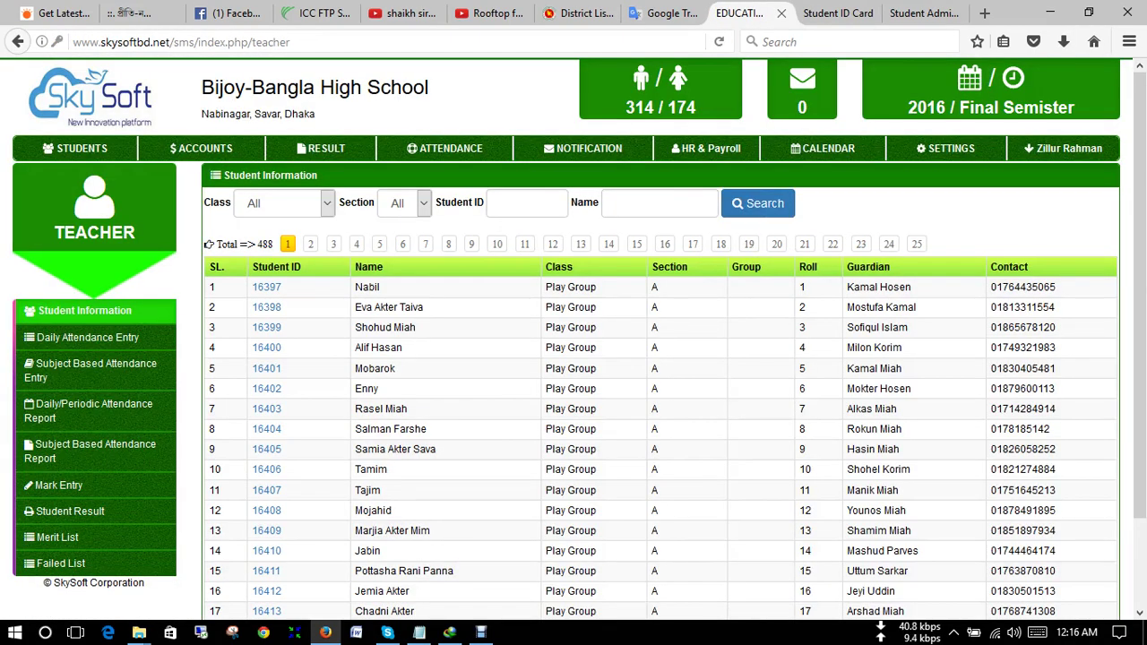
mouse_move(1066, 149)
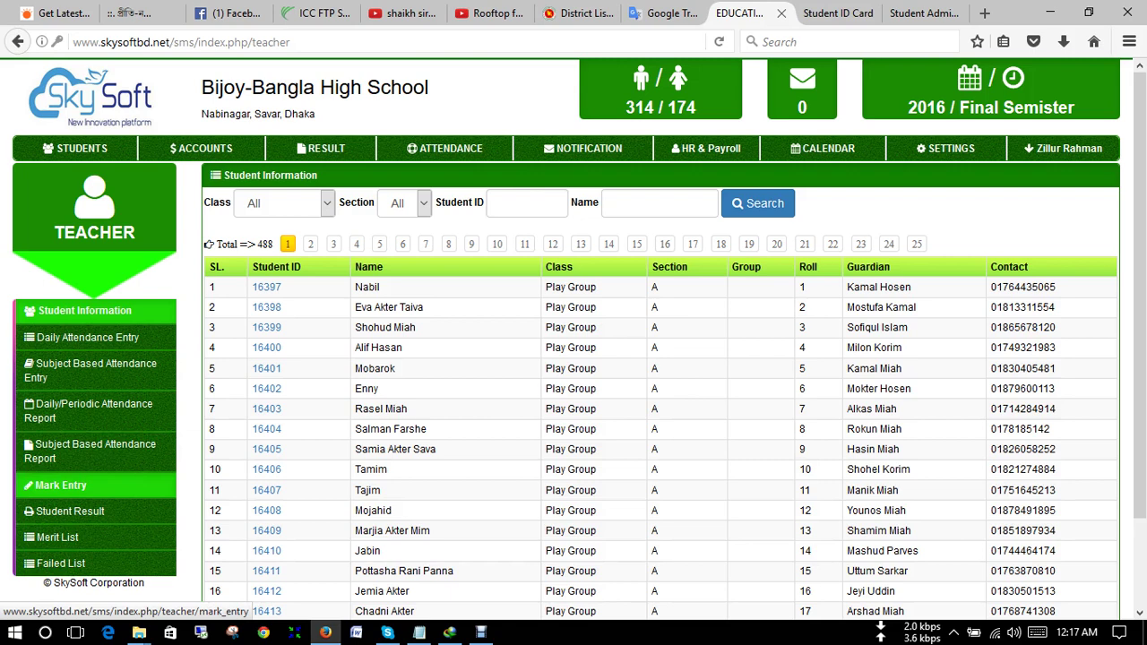
- List the Mark Entry subjects for Class Two, Section A
left_click(60, 485)
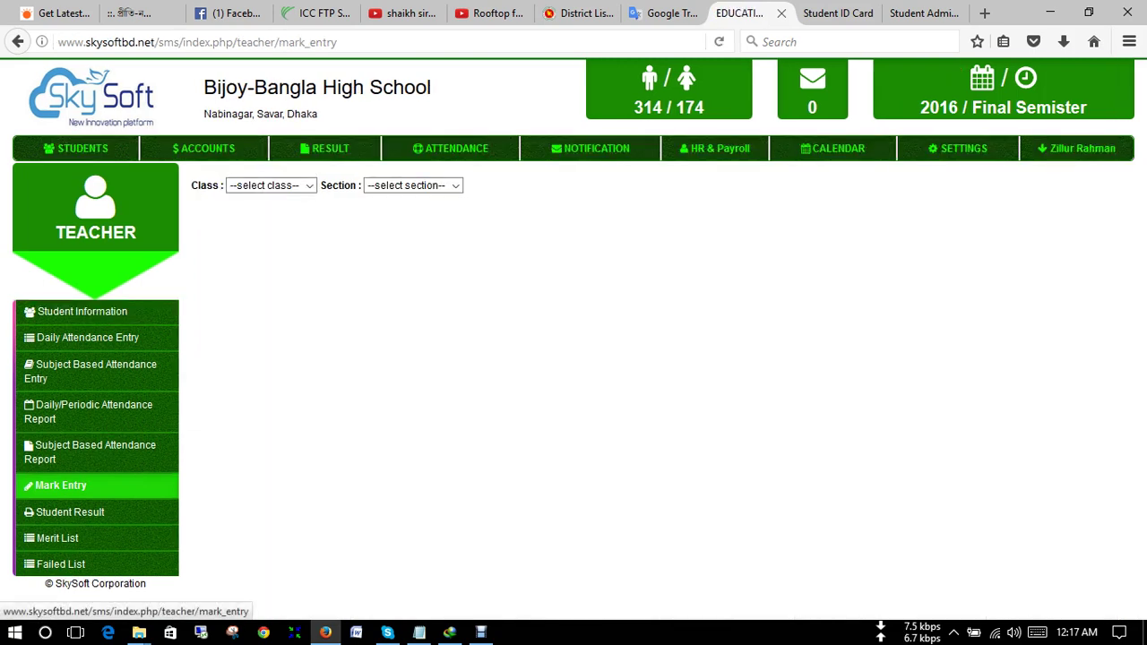
left_click(271, 184)
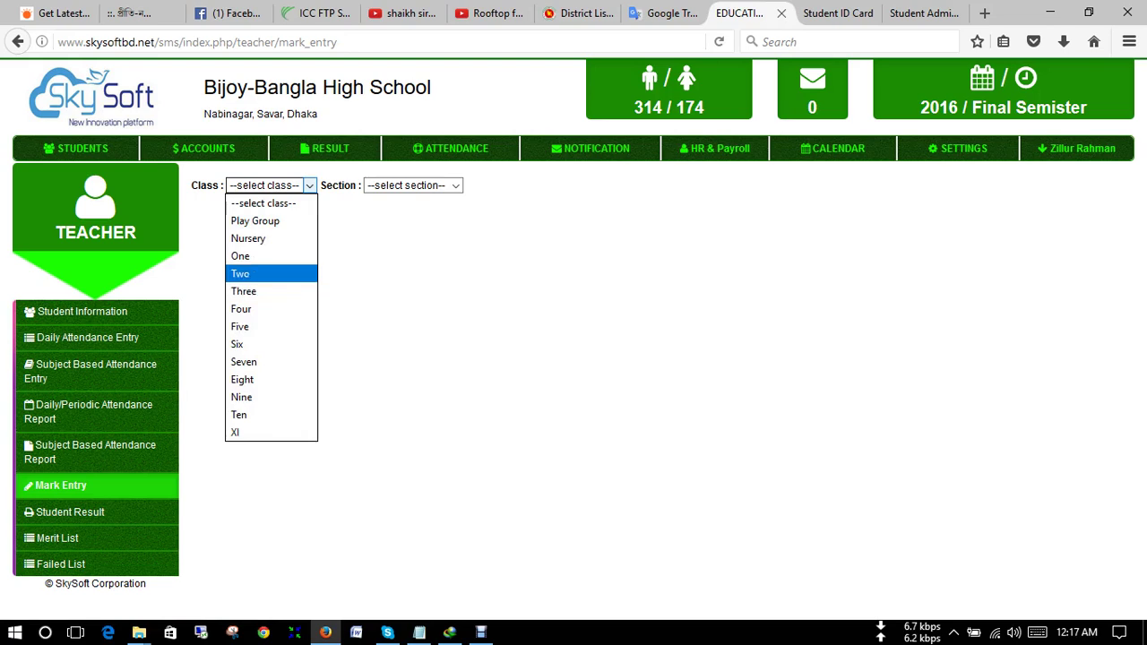
left_click(244, 292)
left_click(413, 184)
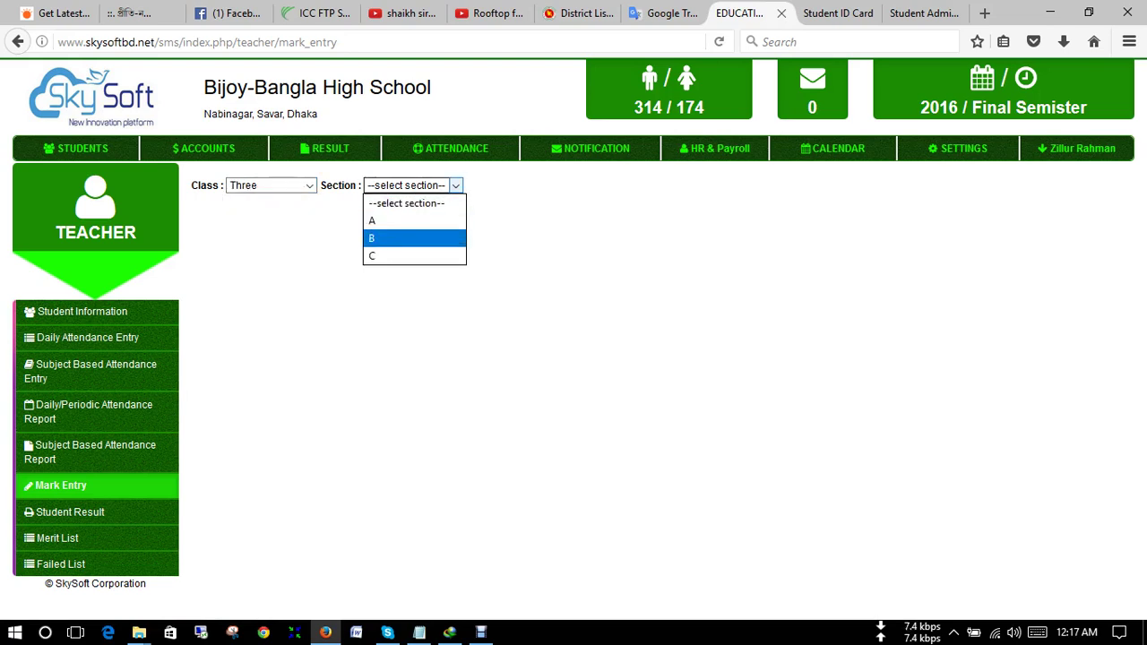
left_click(372, 220)
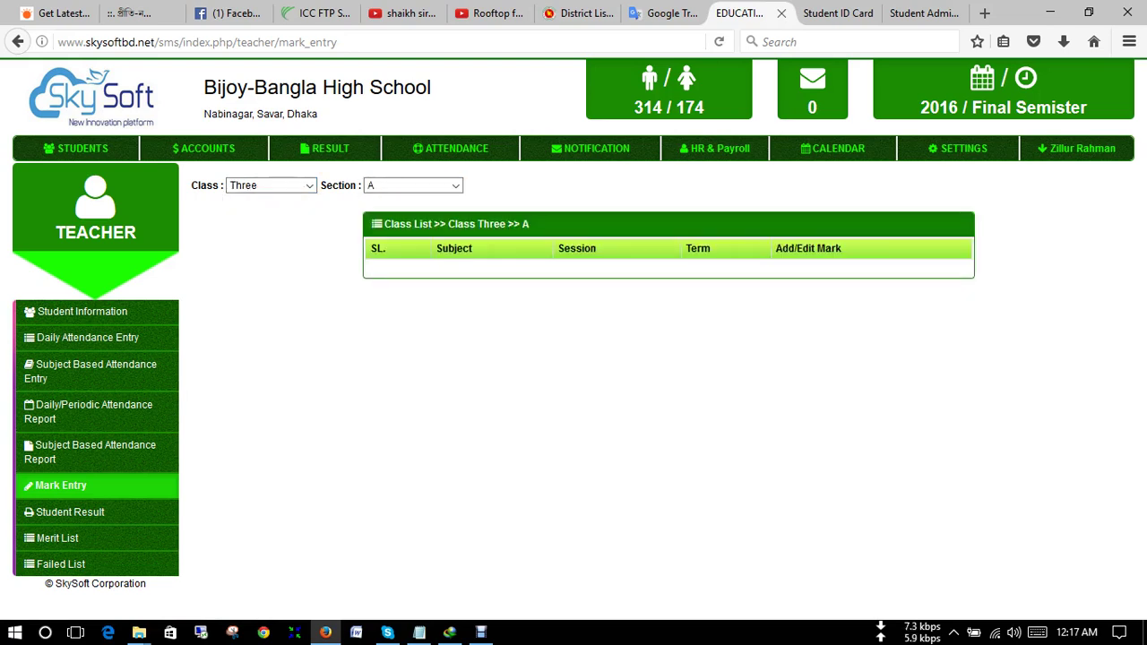
left_click(269, 184)
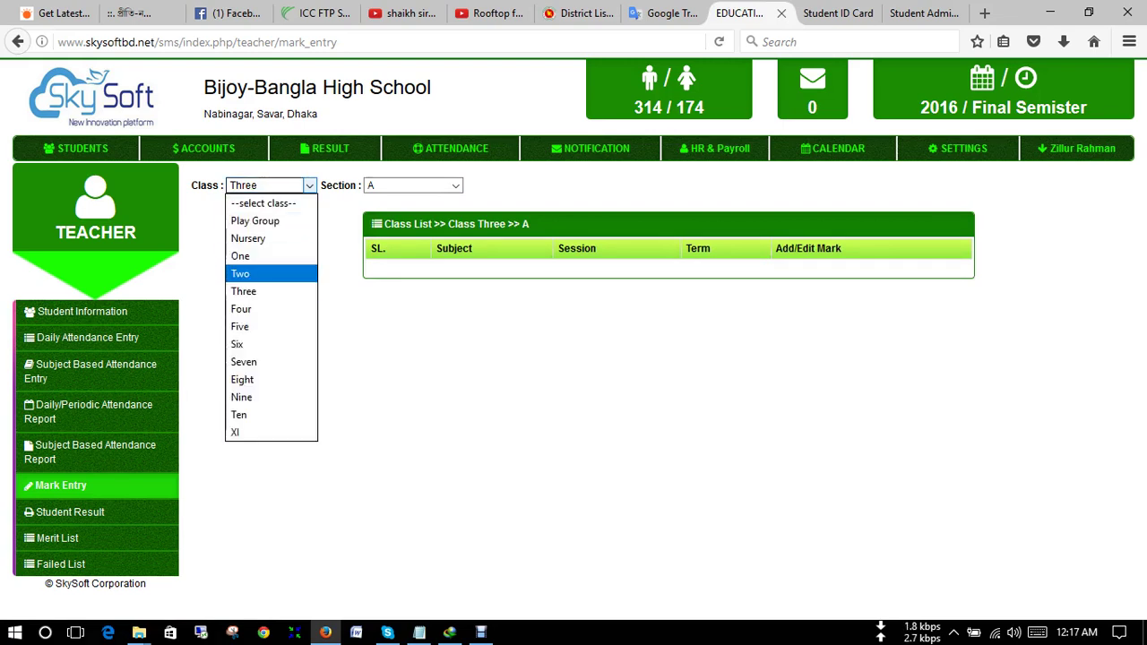
key("Tab")
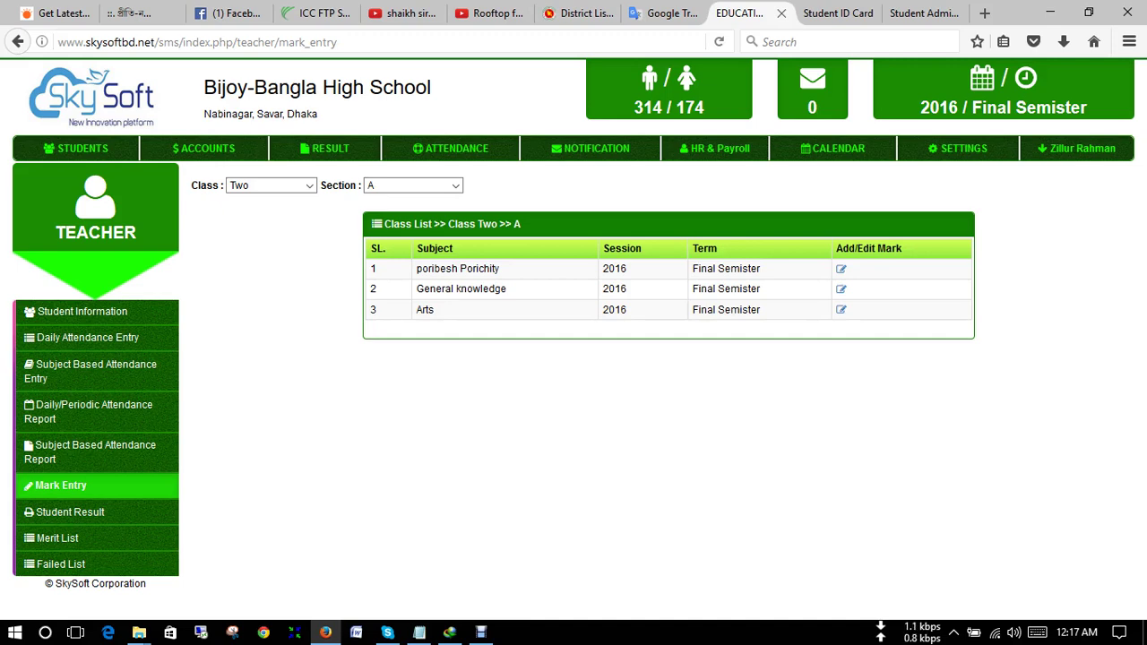
- View the student marks for poribesh Porichity, then close them
left_click(840, 269)
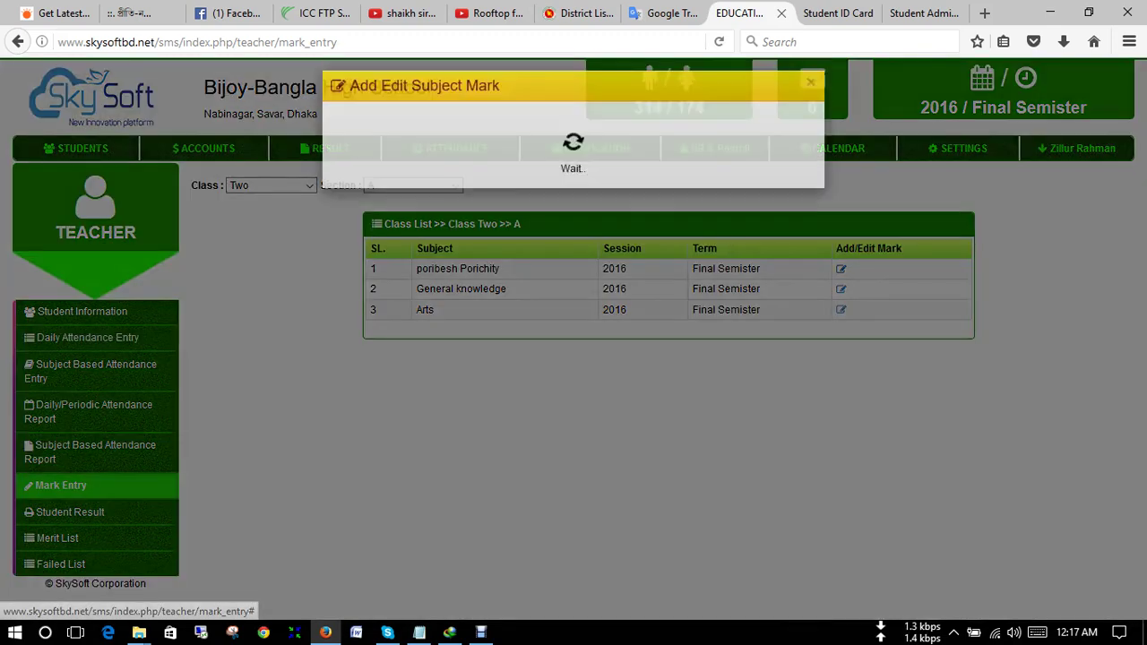
scroll(566, 341, "down", 3)
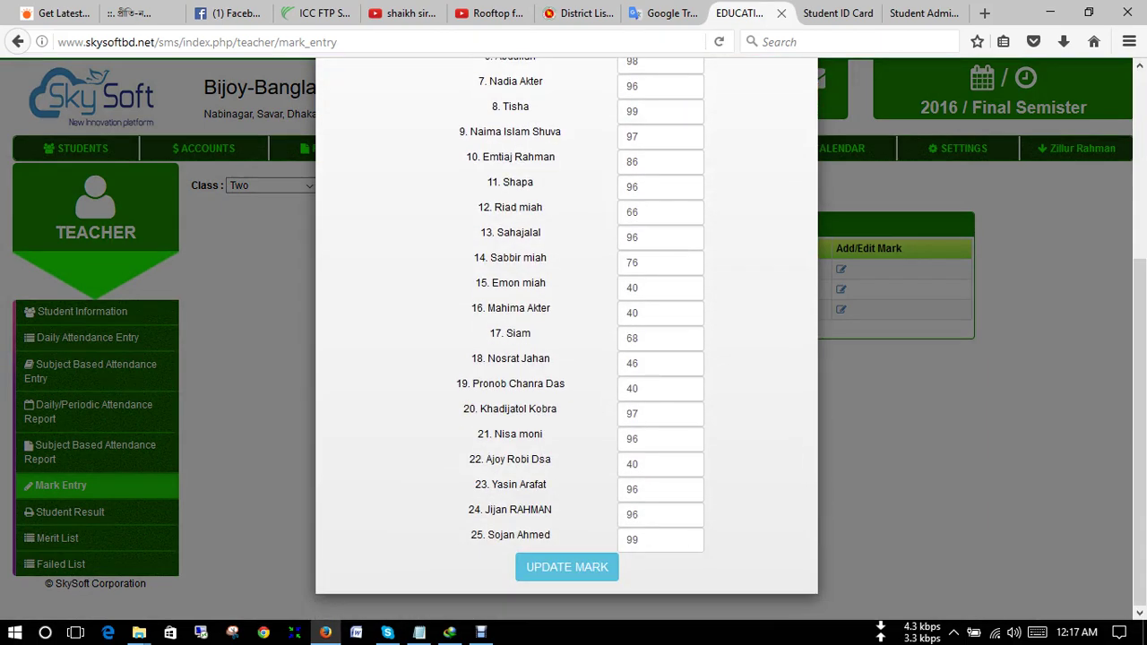
scroll(566, 341, "up", 3)
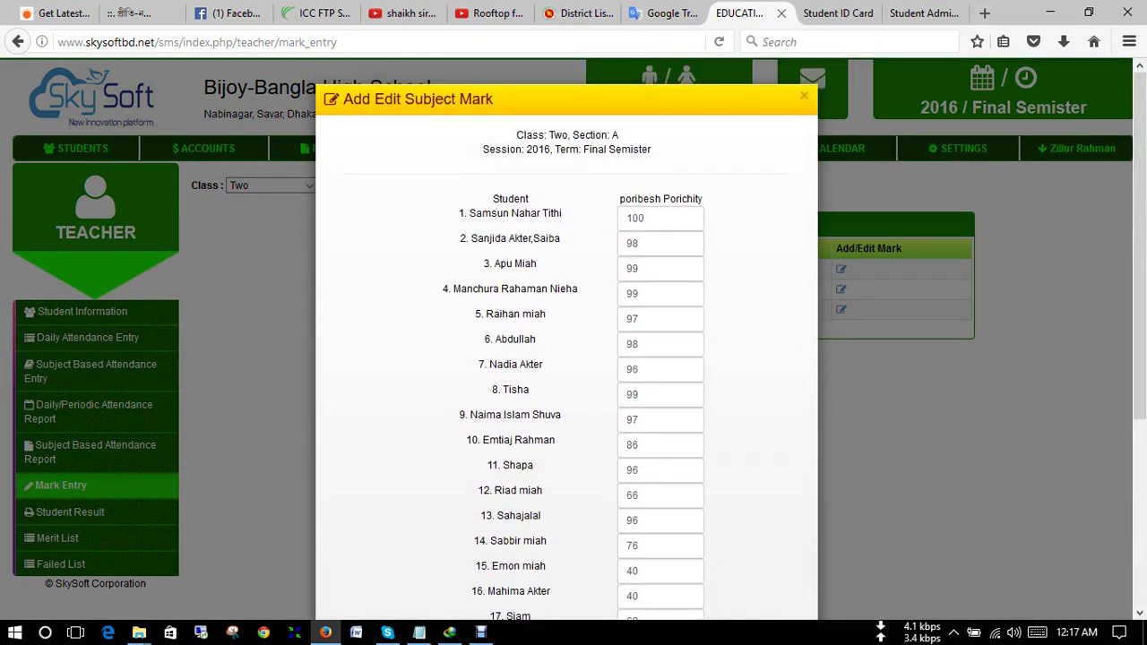
scroll(566, 340, "down", 3)
scroll(566, 340, "up", 3)
key("Escape")
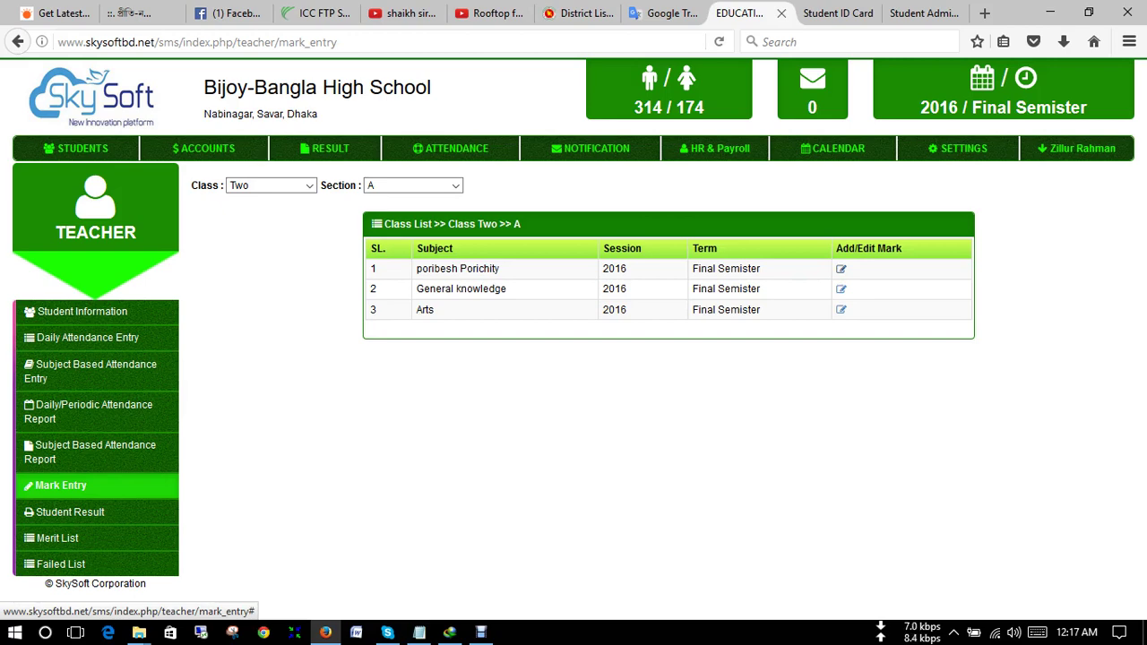
- Check another Class Two subject's student marks and close the Add/Edit Subject Mark dialog
left_click(840, 269)
scroll(567, 323, "down", 3)
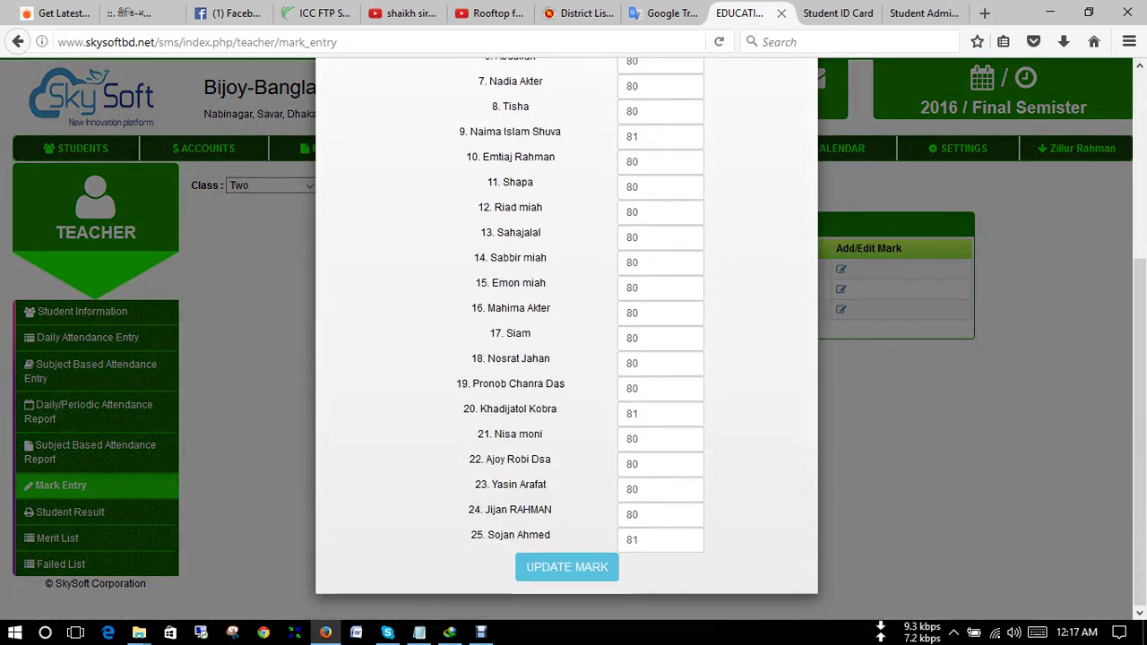
scroll(566, 341, "up", 5)
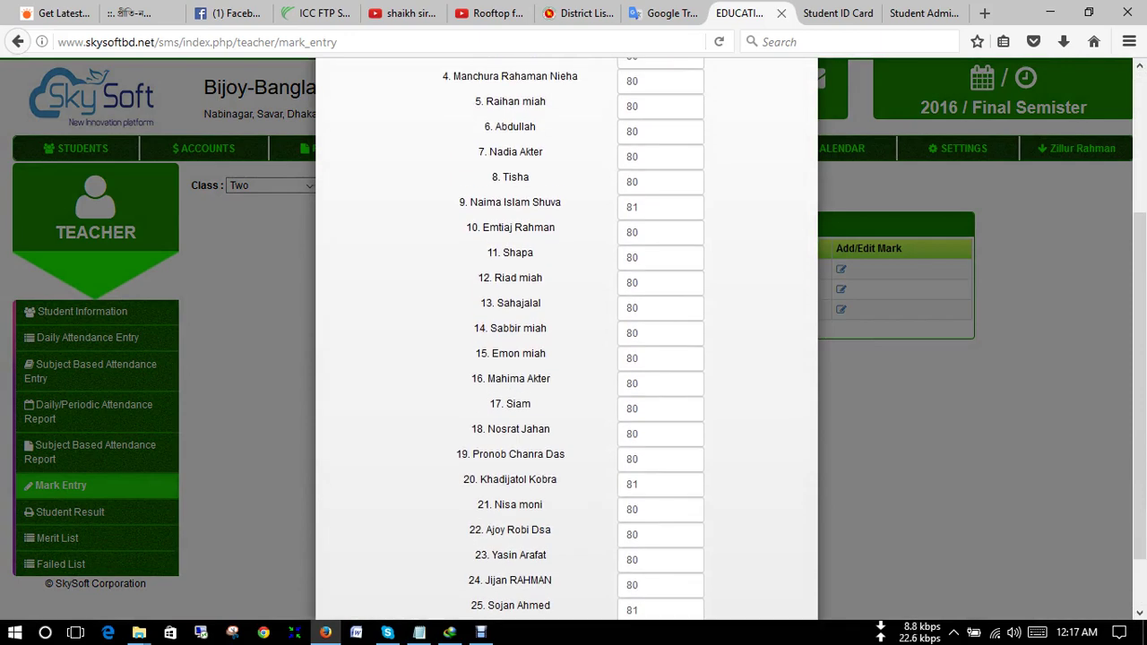
left_click(804, 96)
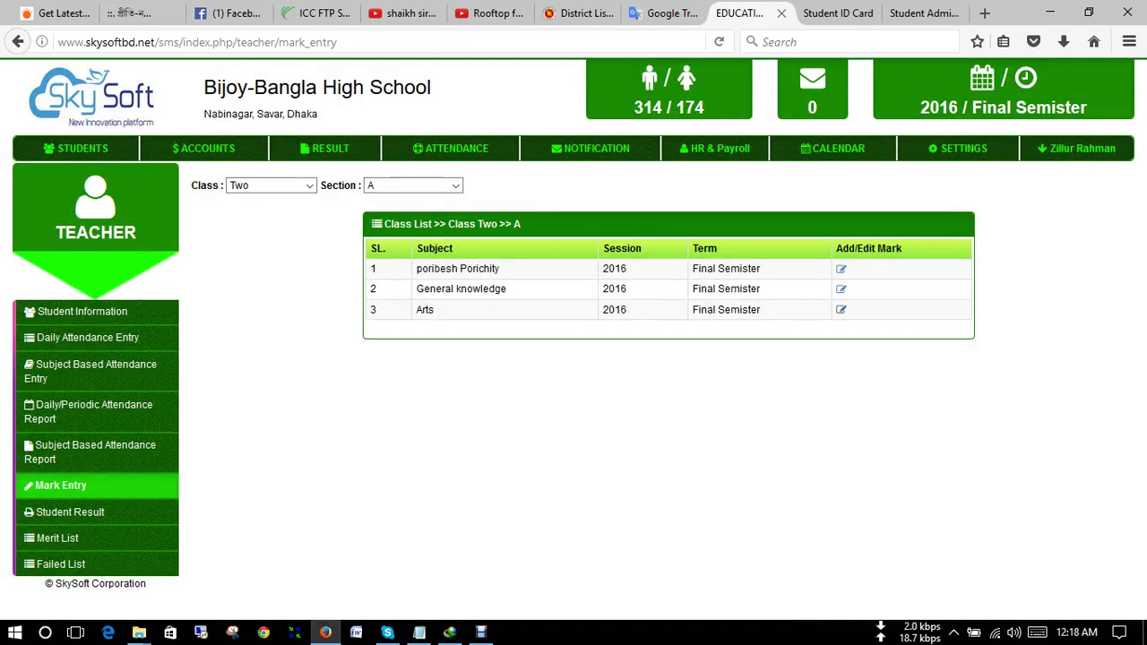
- Log out of the teacher account and paste the saved user ID from Notepad into the login form
left_click(1075, 147)
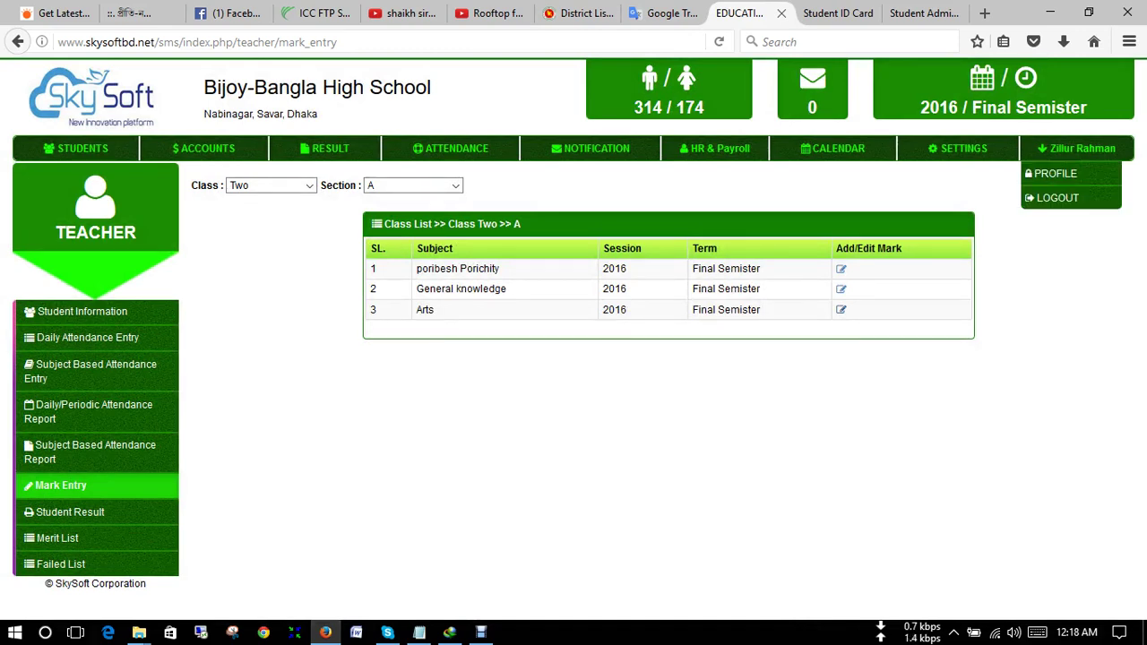
left_click(1058, 197)
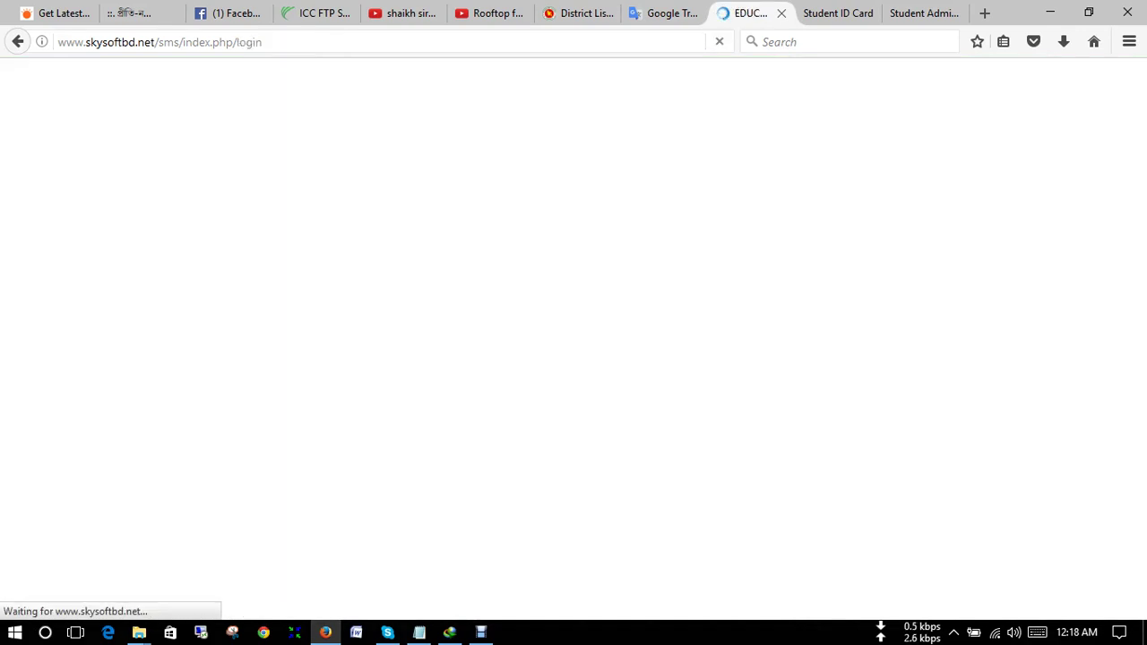
key("Down")
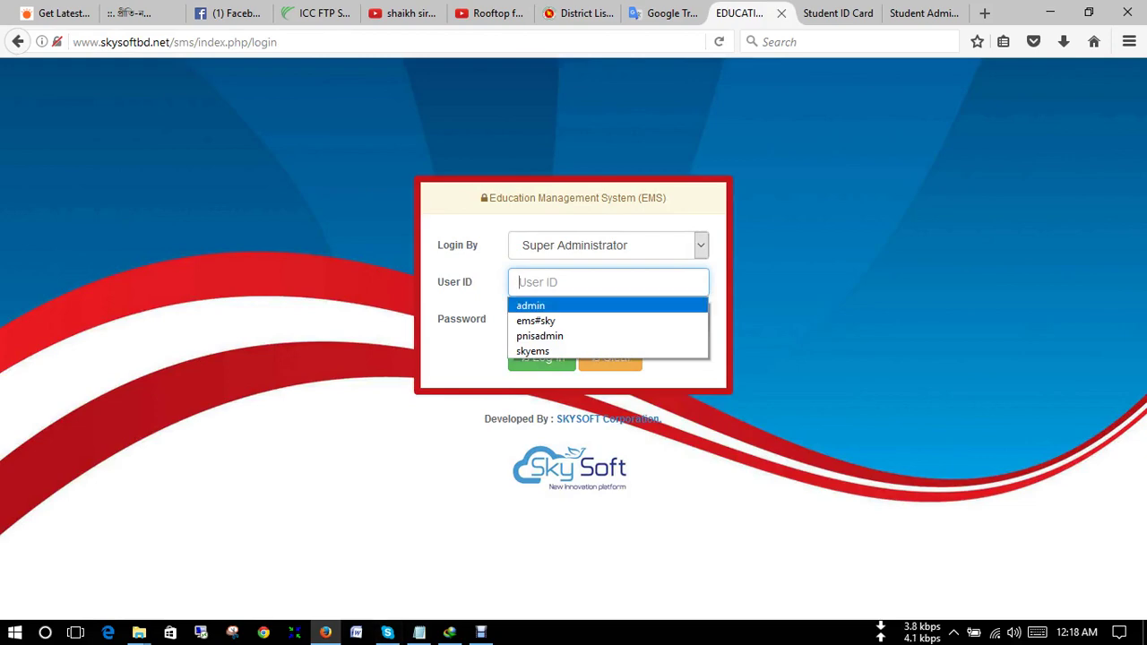
left_click(419, 632)
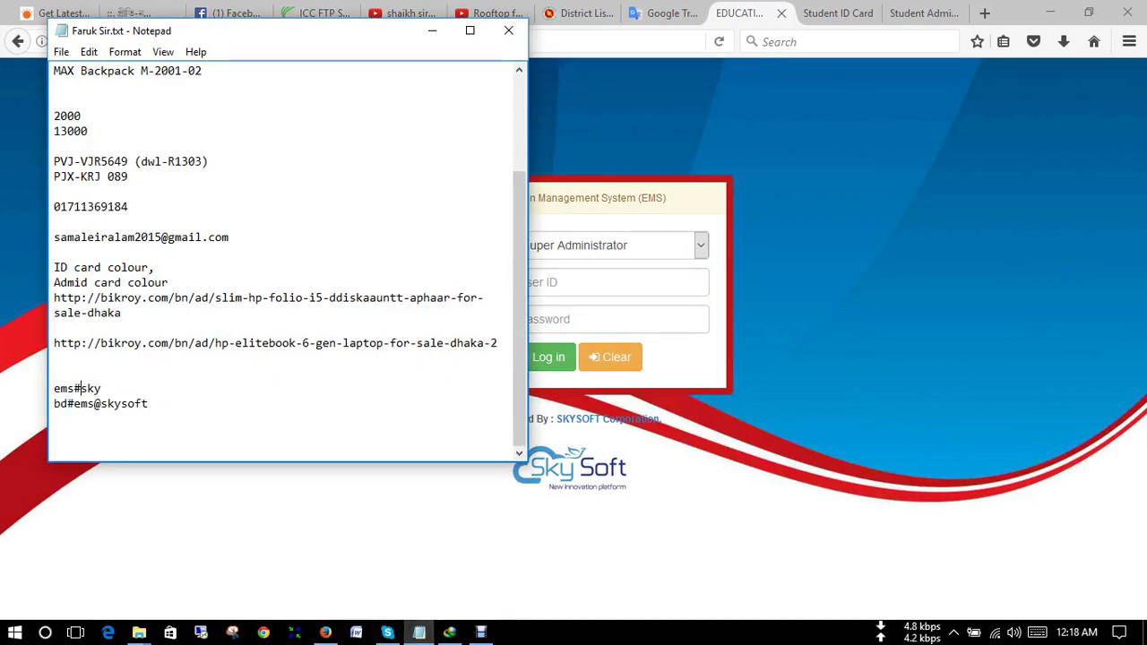
double_click(81, 388)
right_click(84, 389)
left_click(123, 442)
key("alt+Tab")
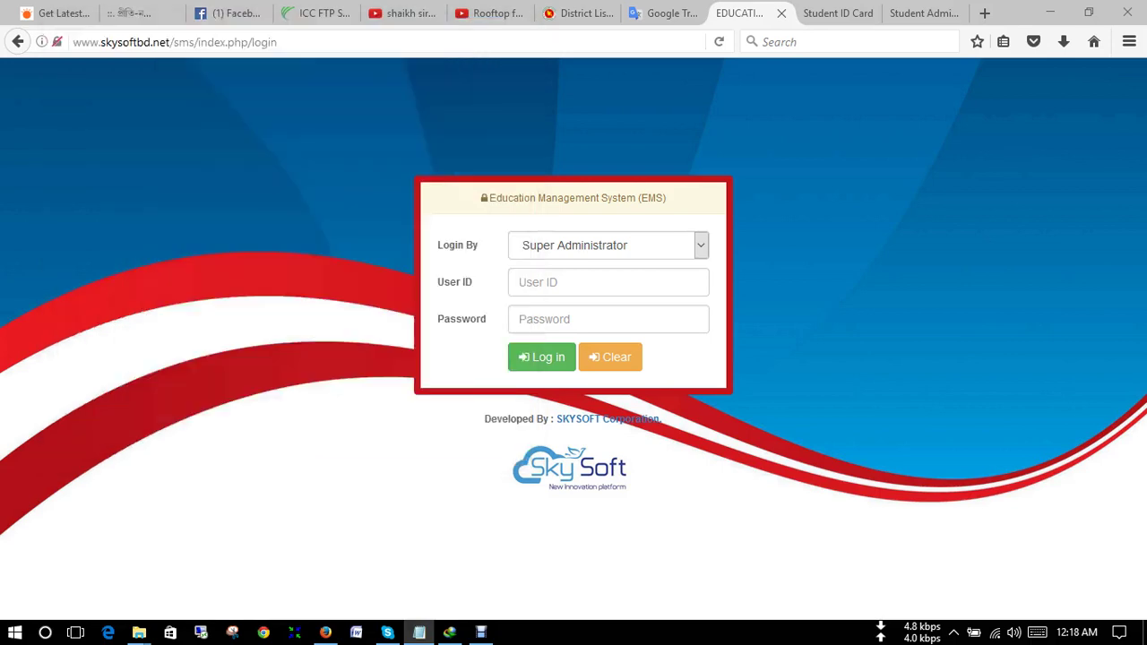
key("Down")
key("ctrl+v")
key("Down")
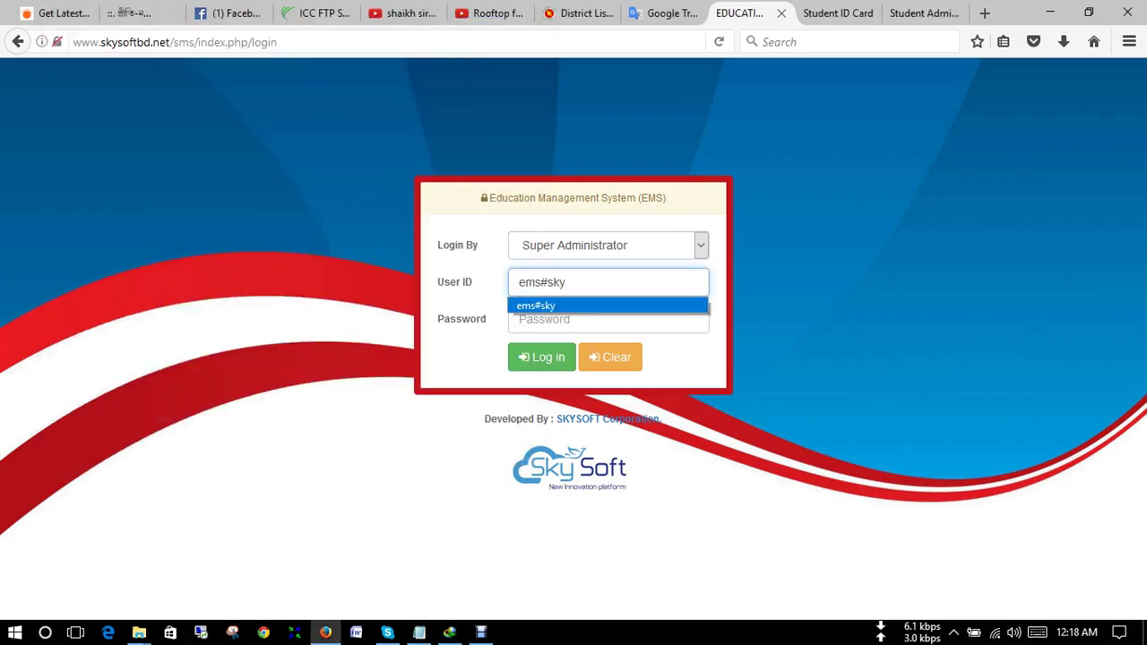
- Copy the account password from Notepad into the password field and log in as Super Administrator
key("alt+Tab")
key("Down")
key("Home")
key("shift+End")
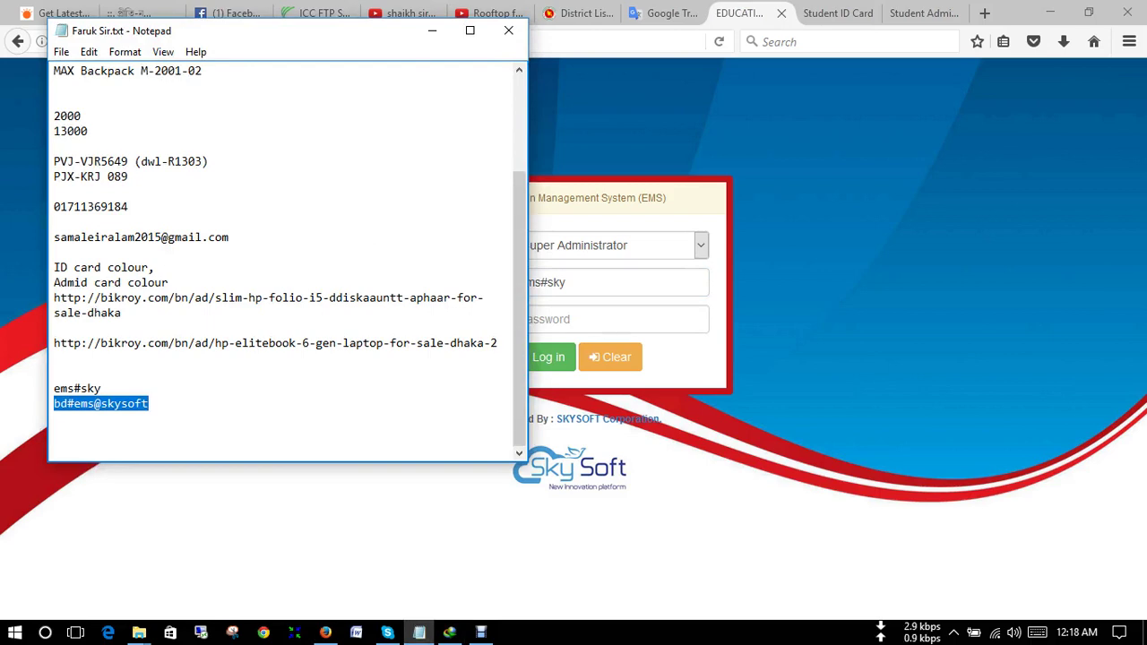
key("ctrl+c")
key("alt+Tab")
key("Tab")
key("ctrl+v")
key("Tab")
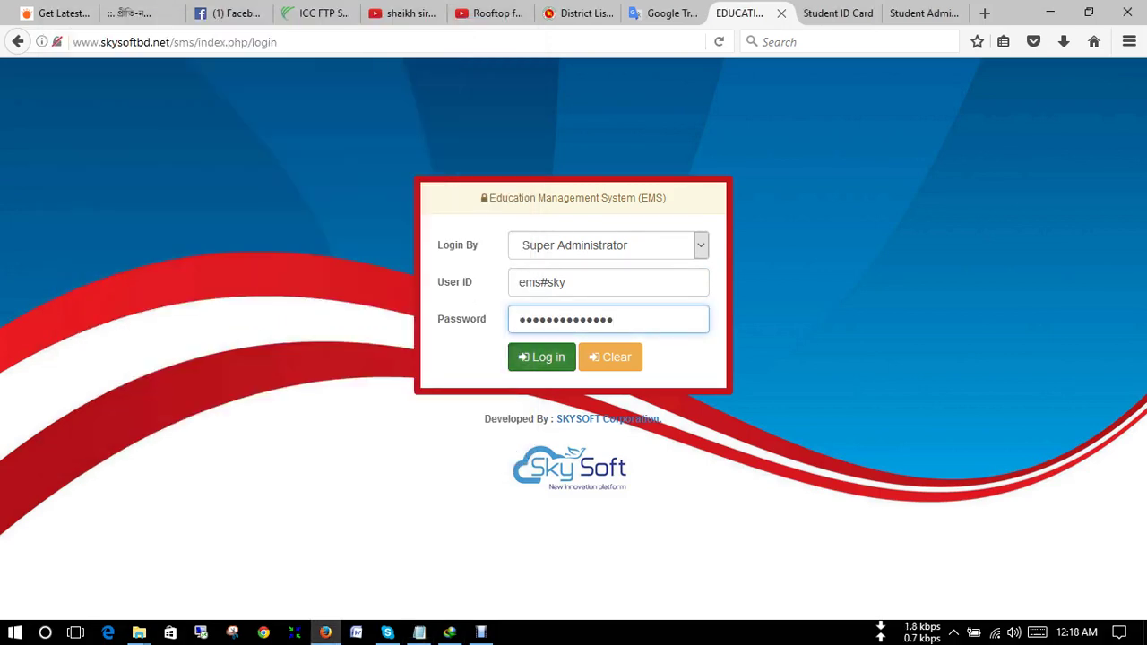
key("Return")
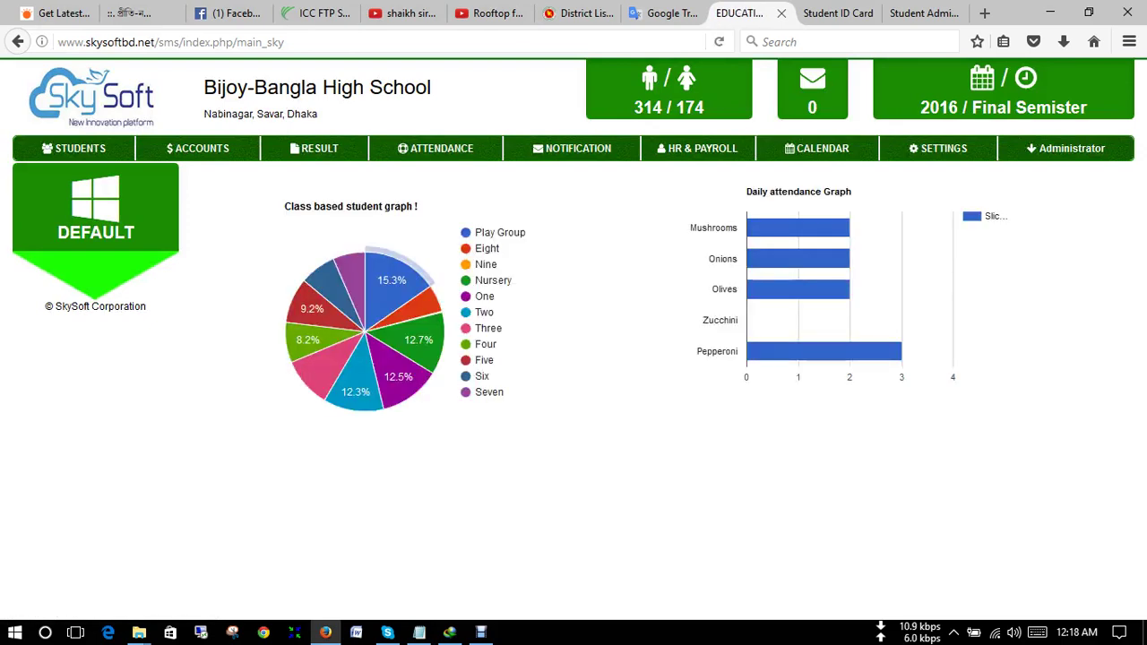
- Open HR & Payroll staff attendance entry and toggle the first employee's present mark off again
left_click(697, 148)
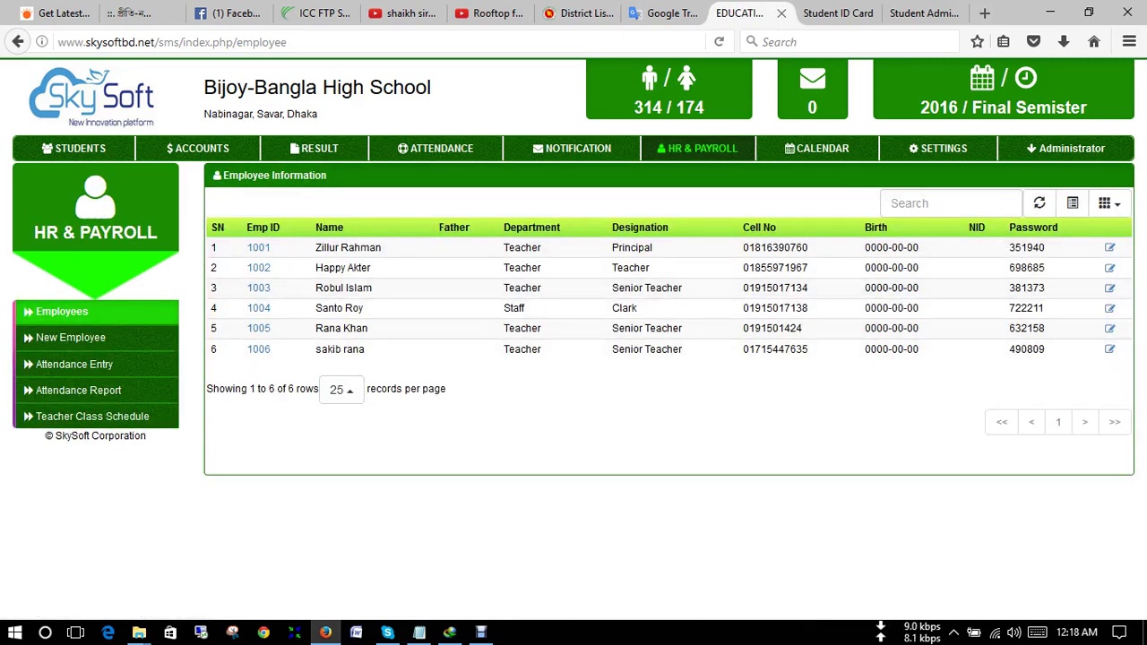
left_click(76, 364)
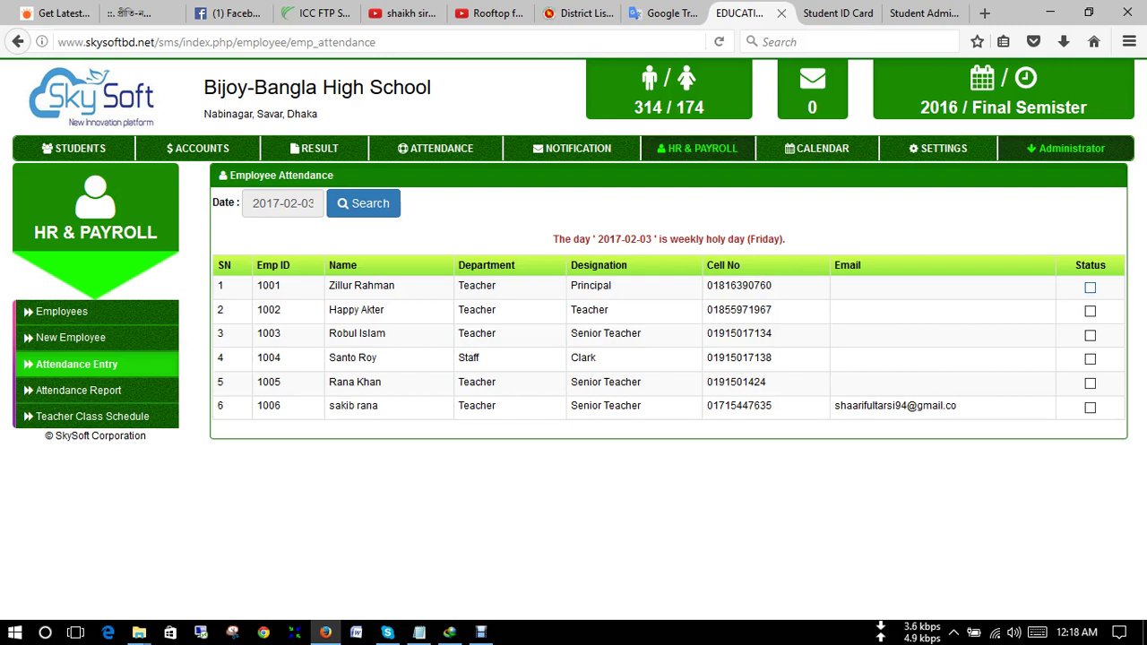
left_click(1090, 287)
left_click(1090, 287)
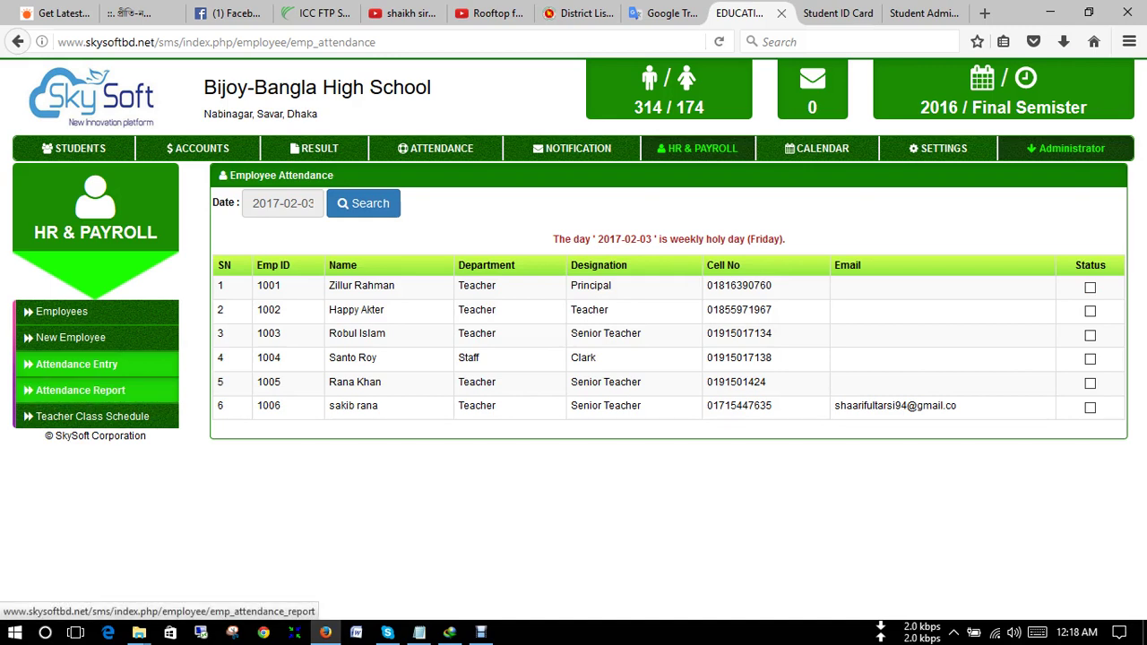
- Search the staff Attendance Report for a single employee ID
left_click(81, 390)
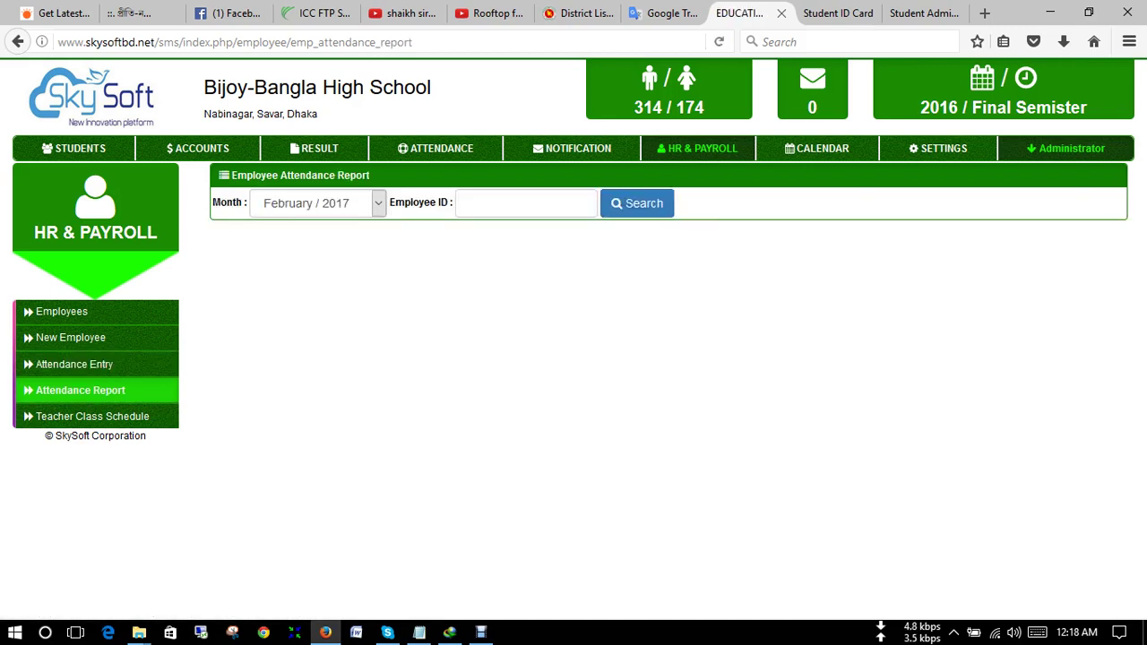
left_click(526, 203)
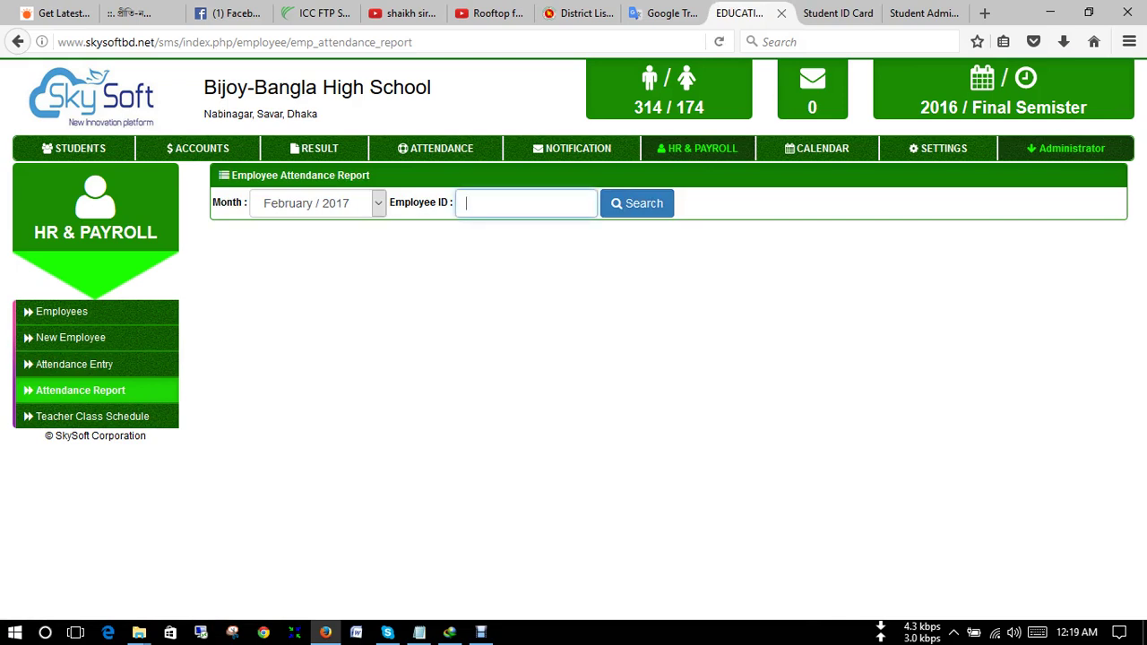
type("1001")
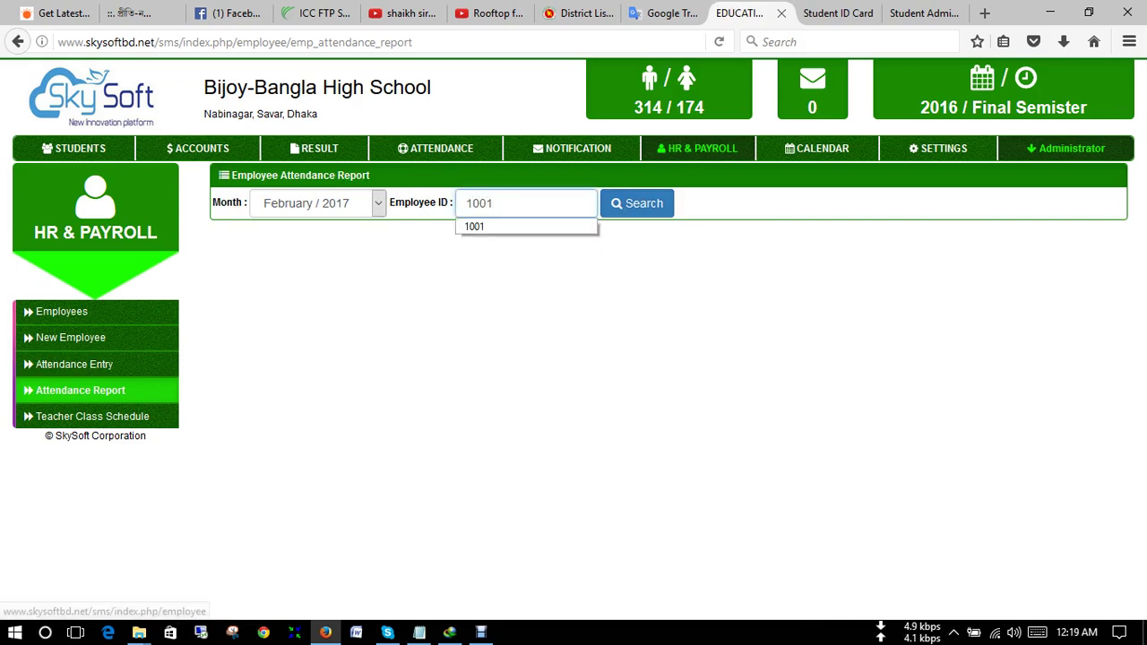
left_click(636, 202)
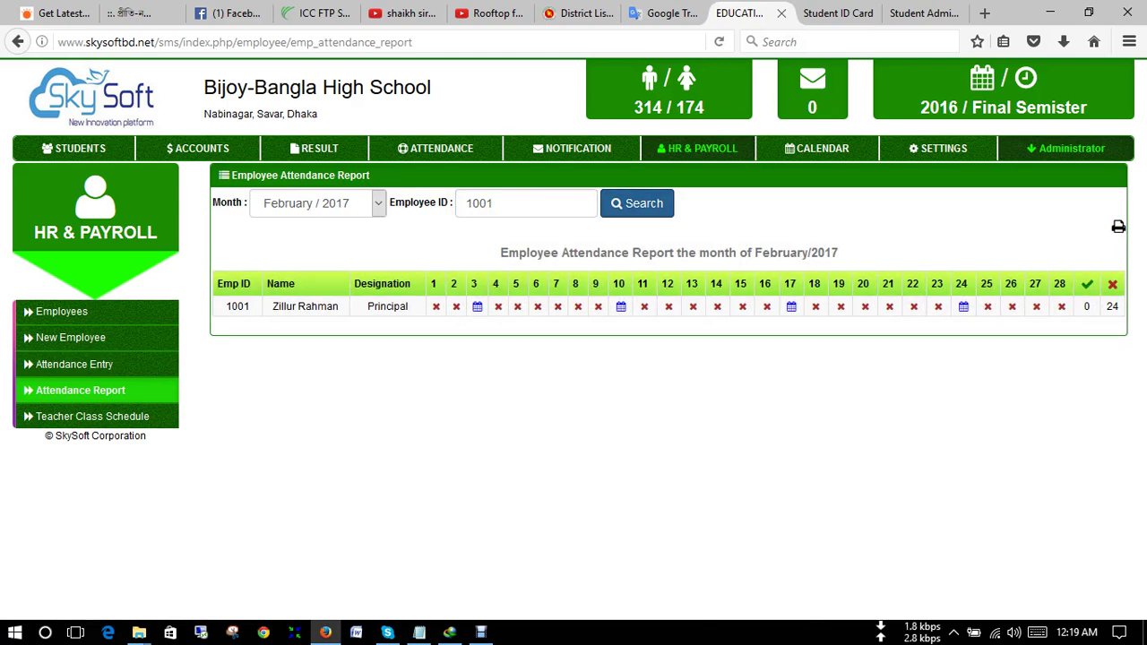
- Switch the report to January 2017 and clear the ID filter to list all employees
left_click(319, 202)
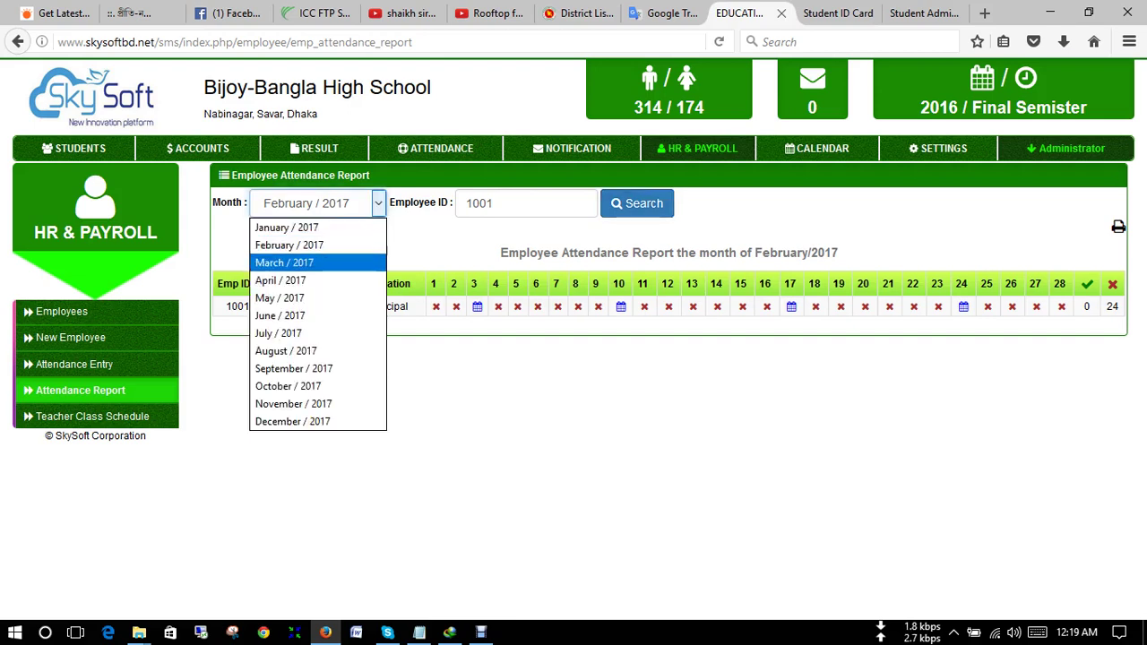
left_click(287, 227)
left_click(637, 204)
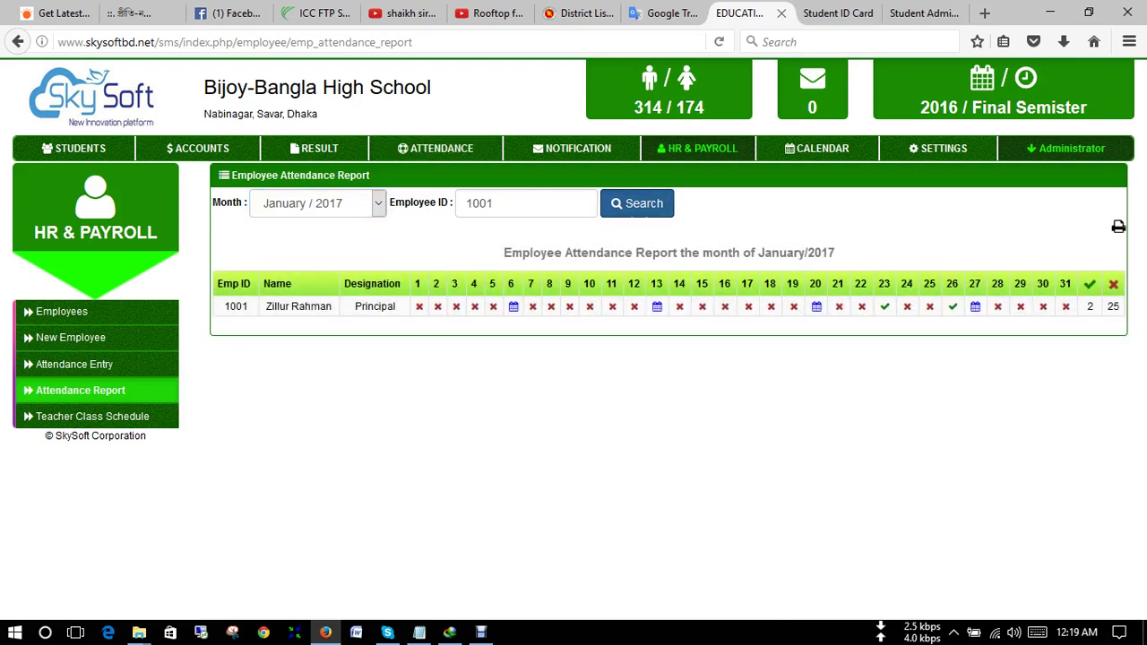
left_click_drag(495, 204, 464, 203)
key("BackSpace")
key("Return")
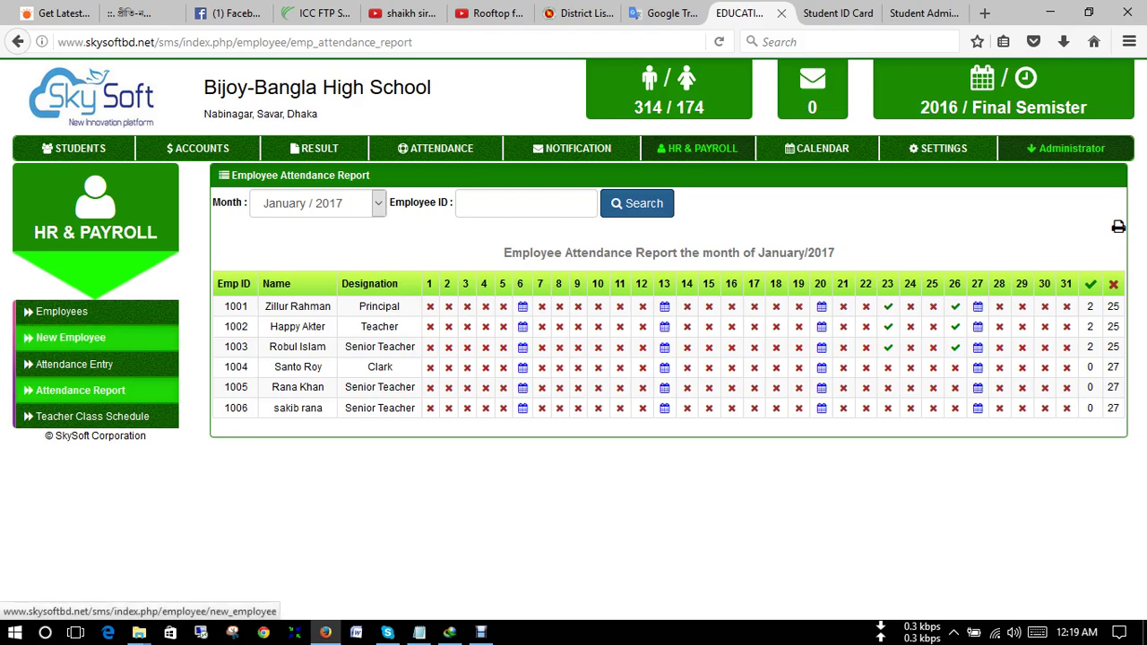
- Show weekly class schedules for the first three teachers' IDs in turn, then open the Attendance section
left_click(94, 416)
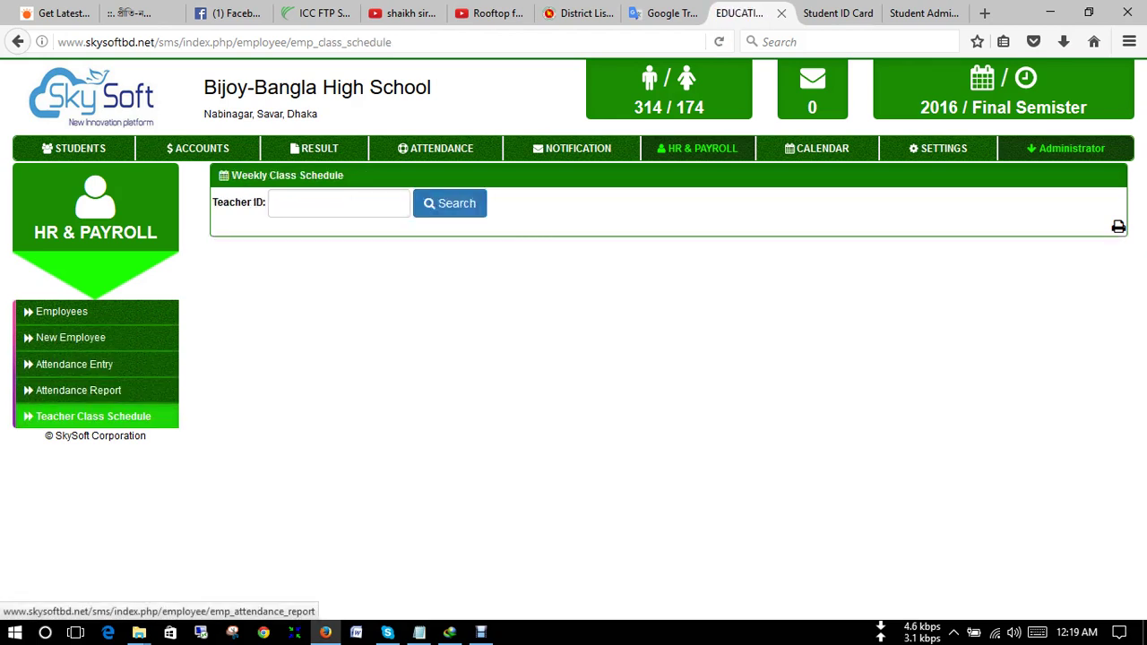
left_click(324, 203)
type("1001")
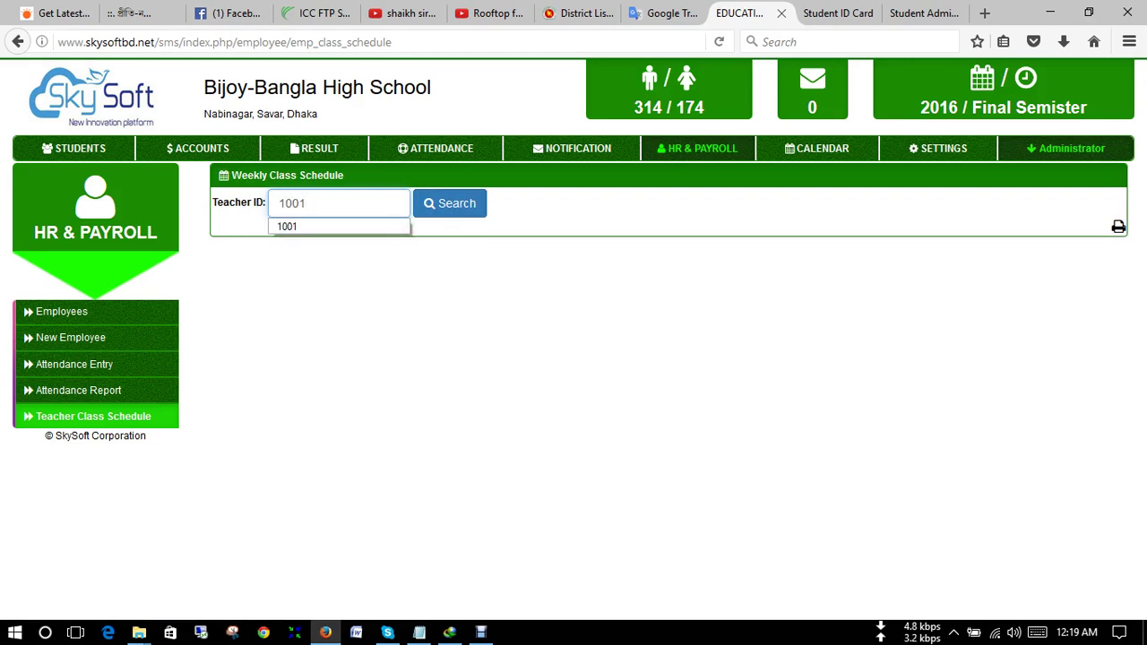
key("Return")
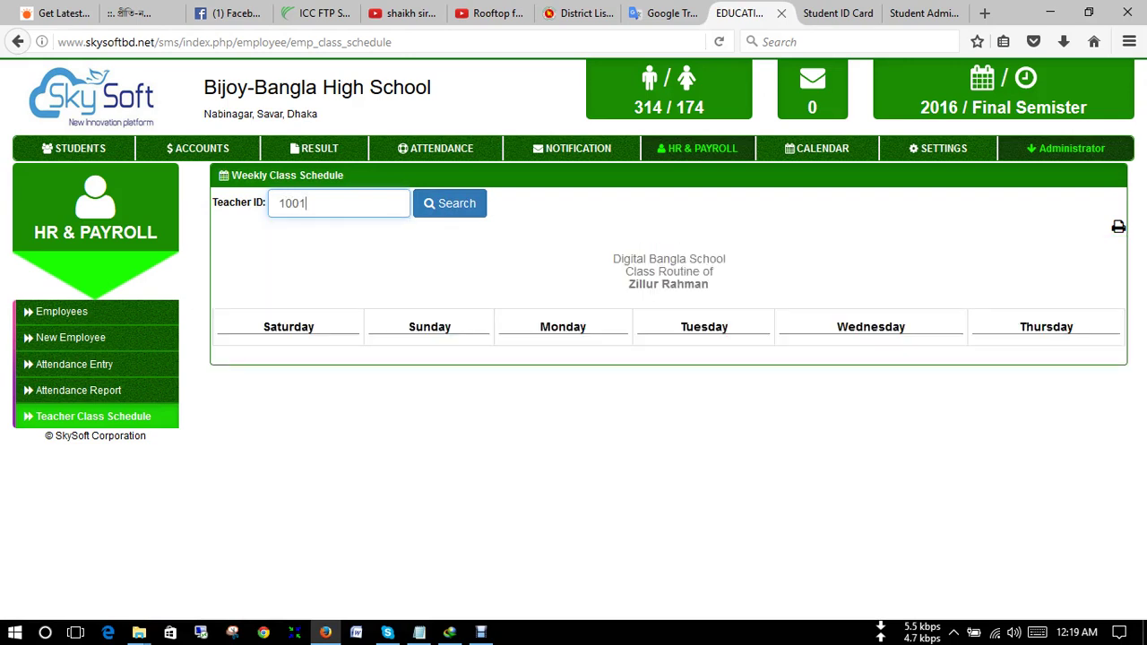
key("BackSpace")
type("2")
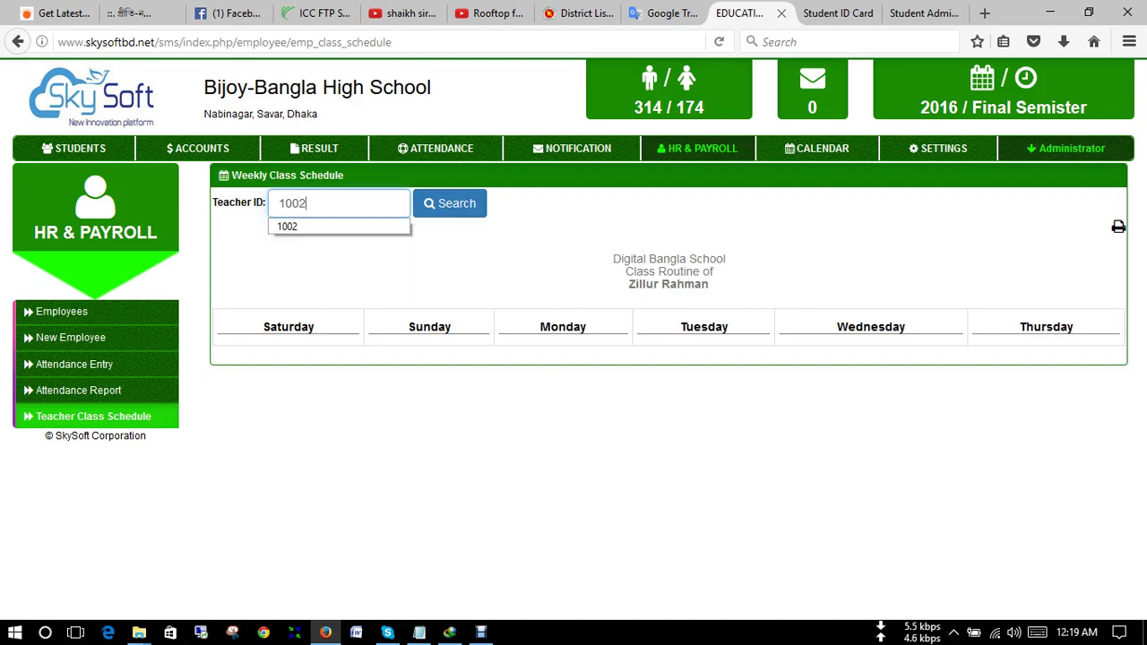
key("Return")
key("BackSpace")
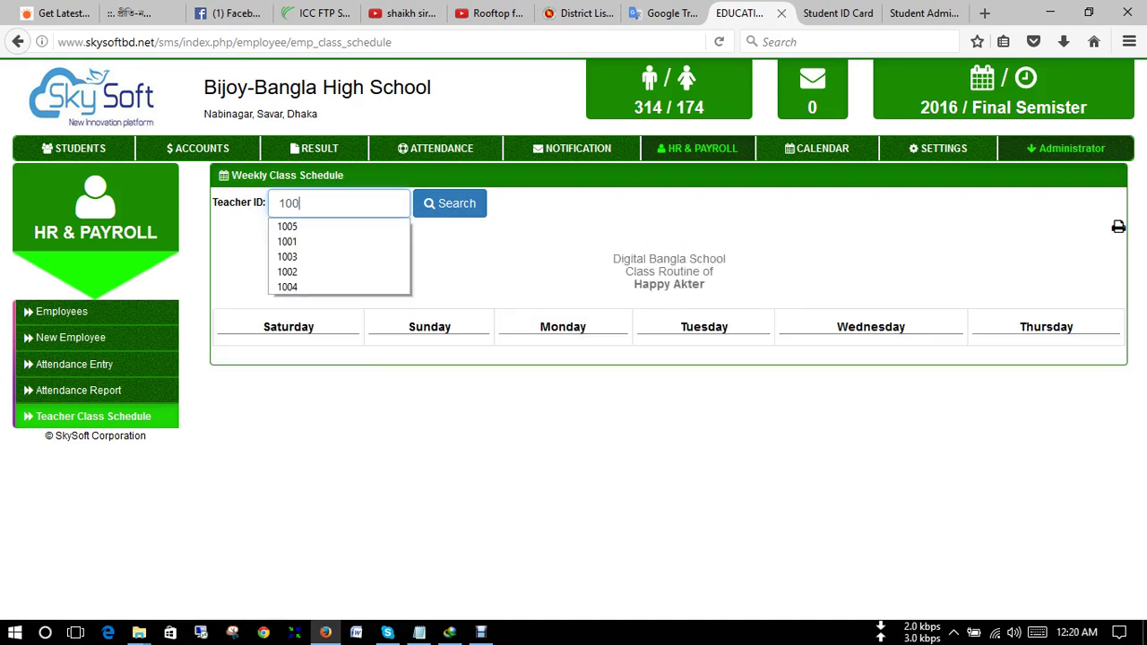
type("3")
key("Return")
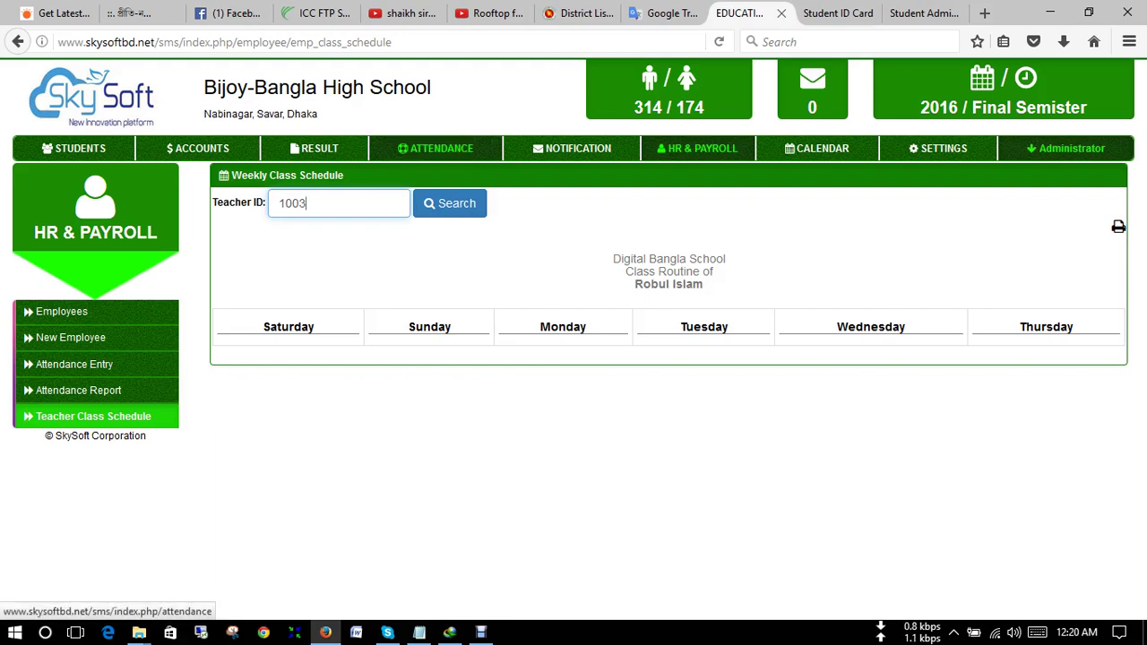
left_click(436, 148)
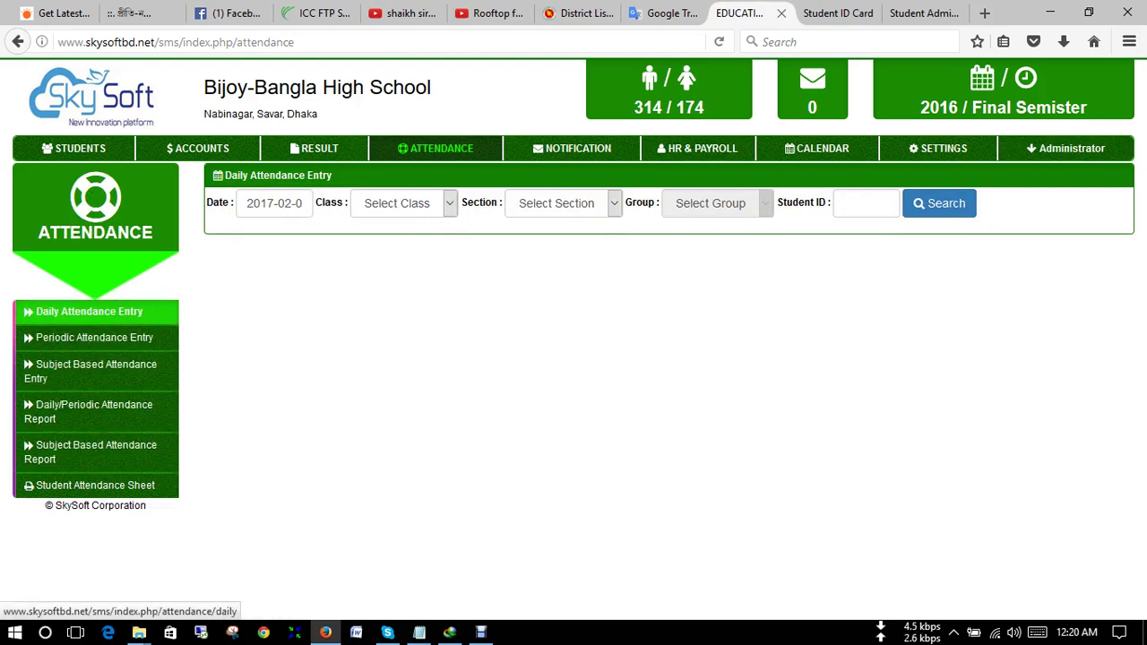
- Load daily student attendance for Class Three, Section A
left_click(87, 311)
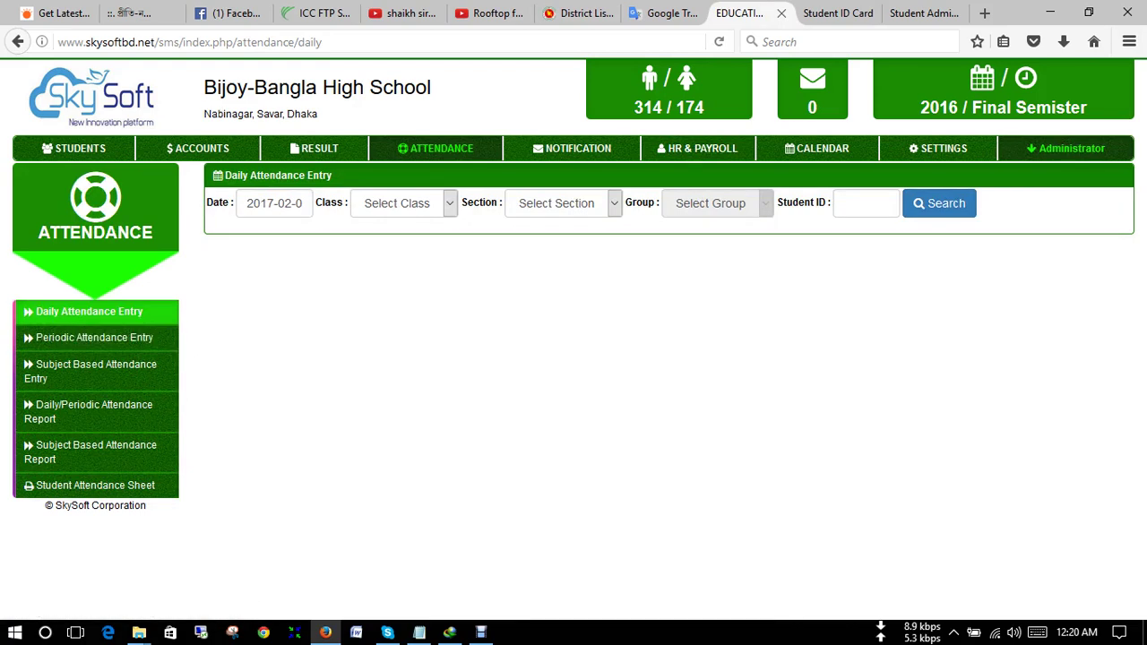
left_click(403, 203)
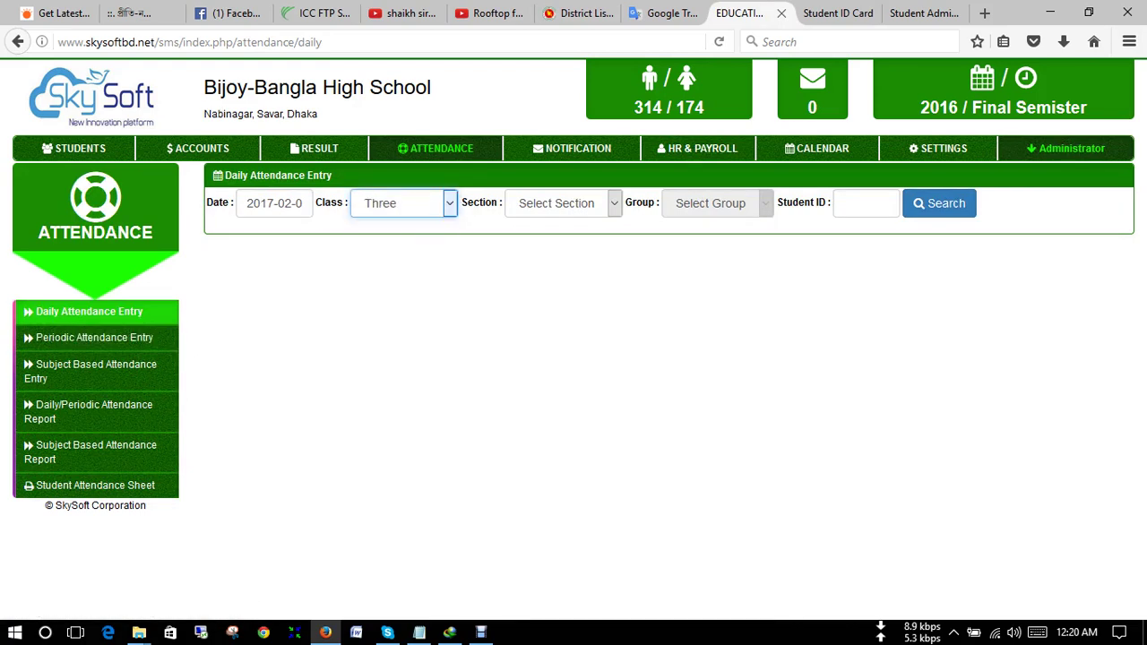
left_click(394, 317)
left_click(556, 203)
left_click(542, 243)
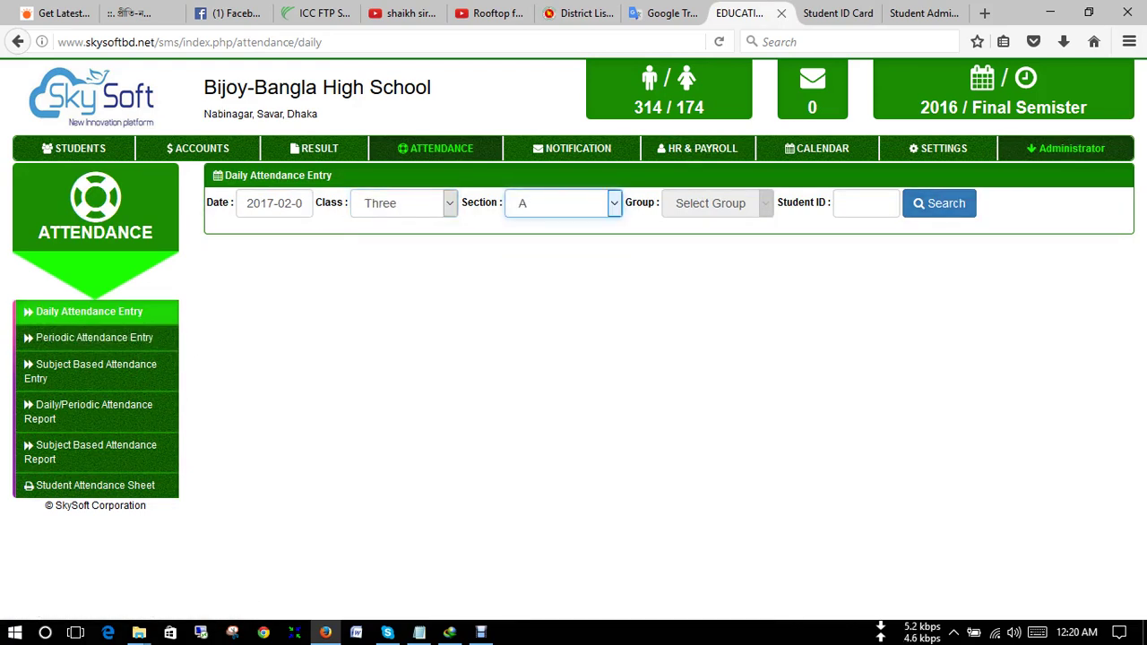
left_click(939, 203)
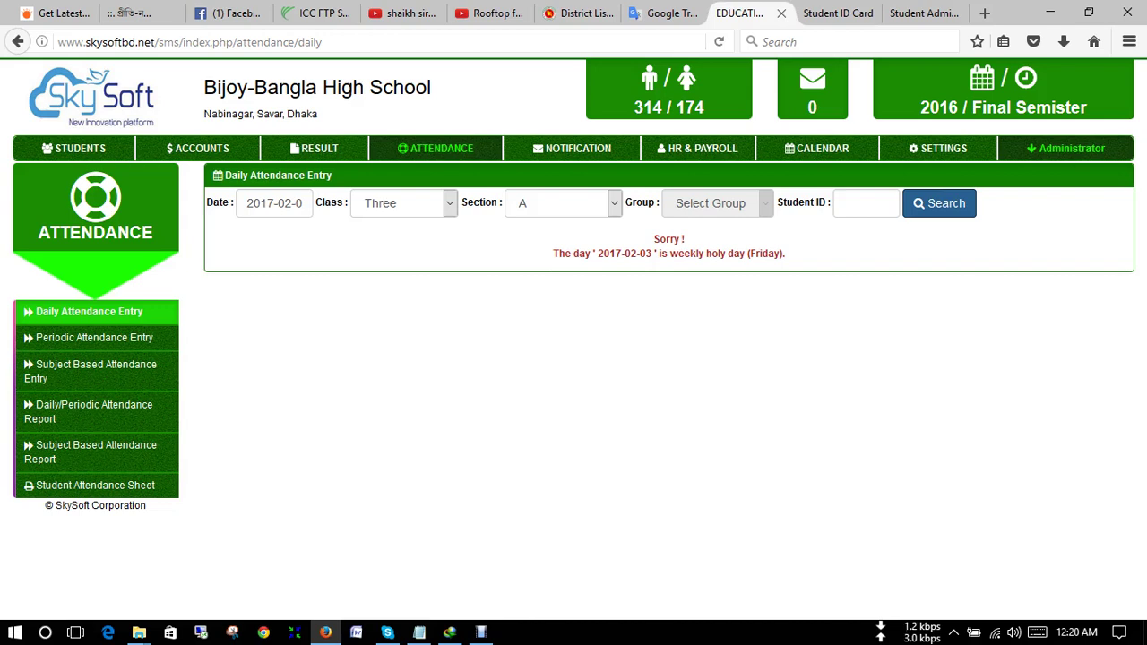
- Select the attendance date text, then switch to Periodic Attendance Entry for February / 2017
left_click(259, 203)
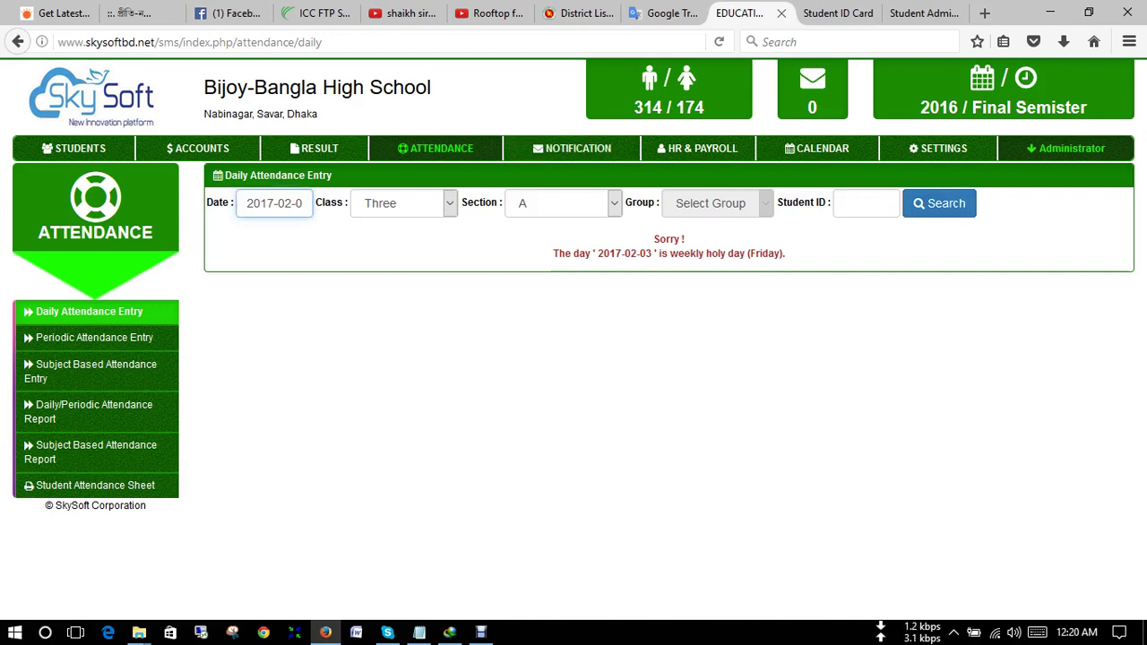
left_click_drag(301, 203, 247, 202)
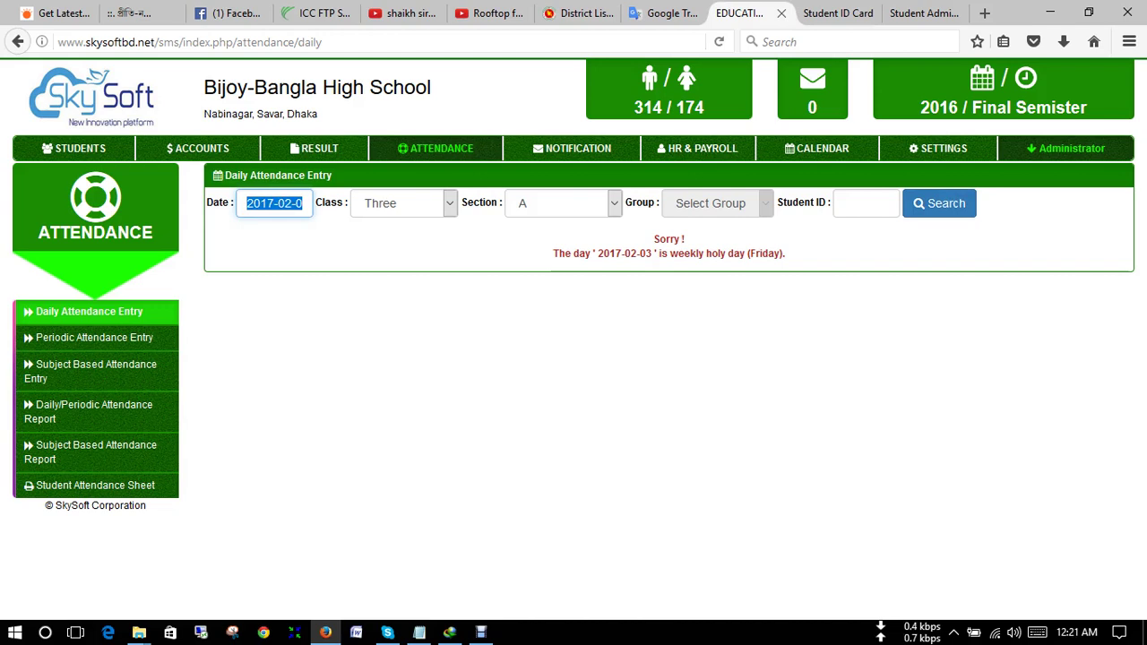
left_click(94, 337)
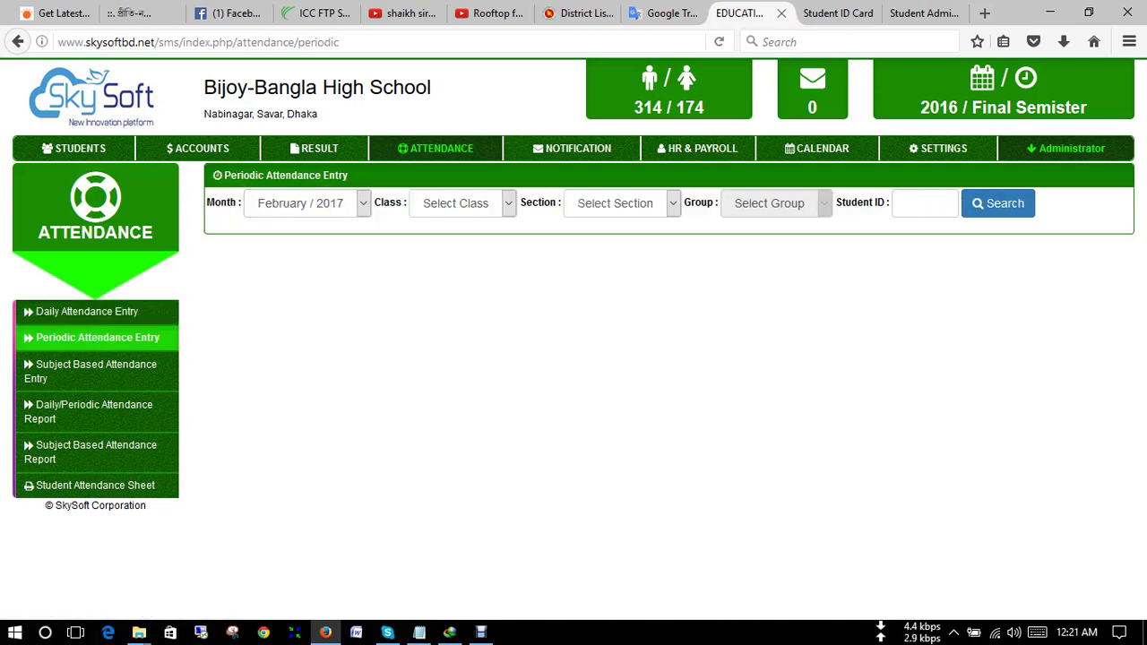
- Load the February / 2017 attendance grid for Class Three, Section A
left_click(461, 202)
left_click(453, 314)
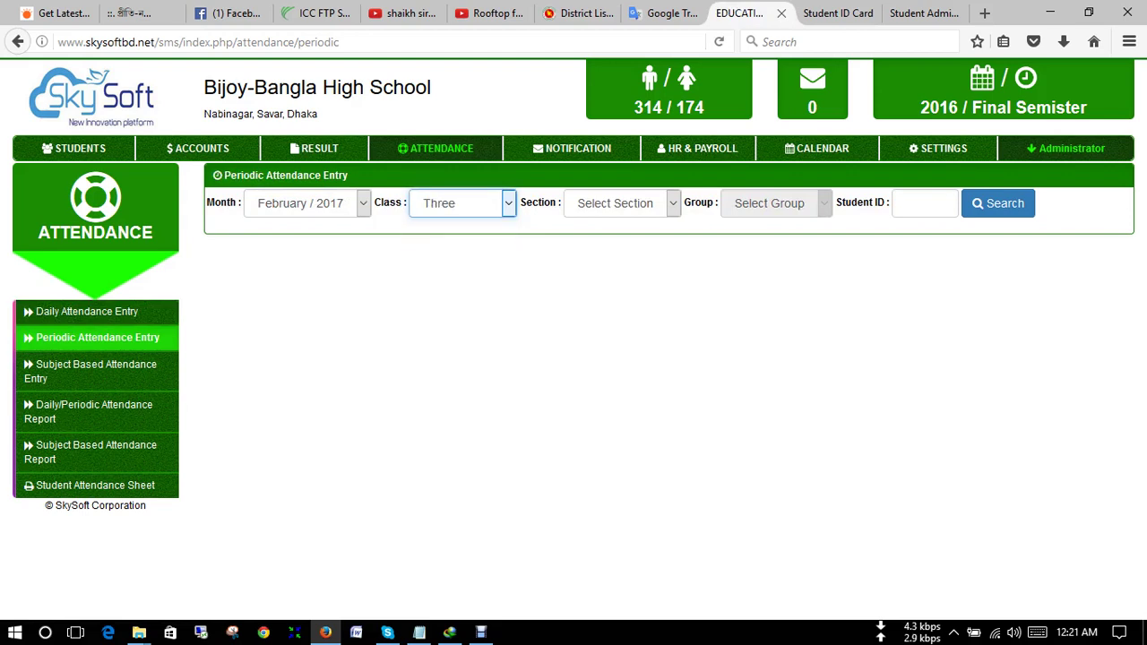
left_click(621, 203)
left_click(618, 244)
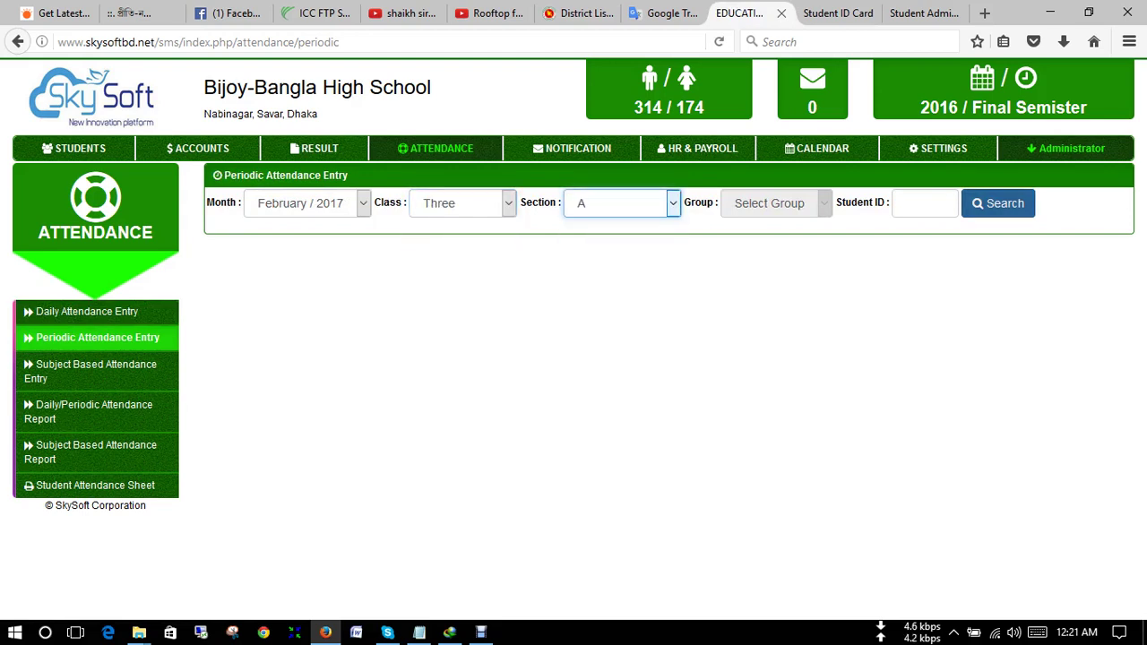
left_click(997, 203)
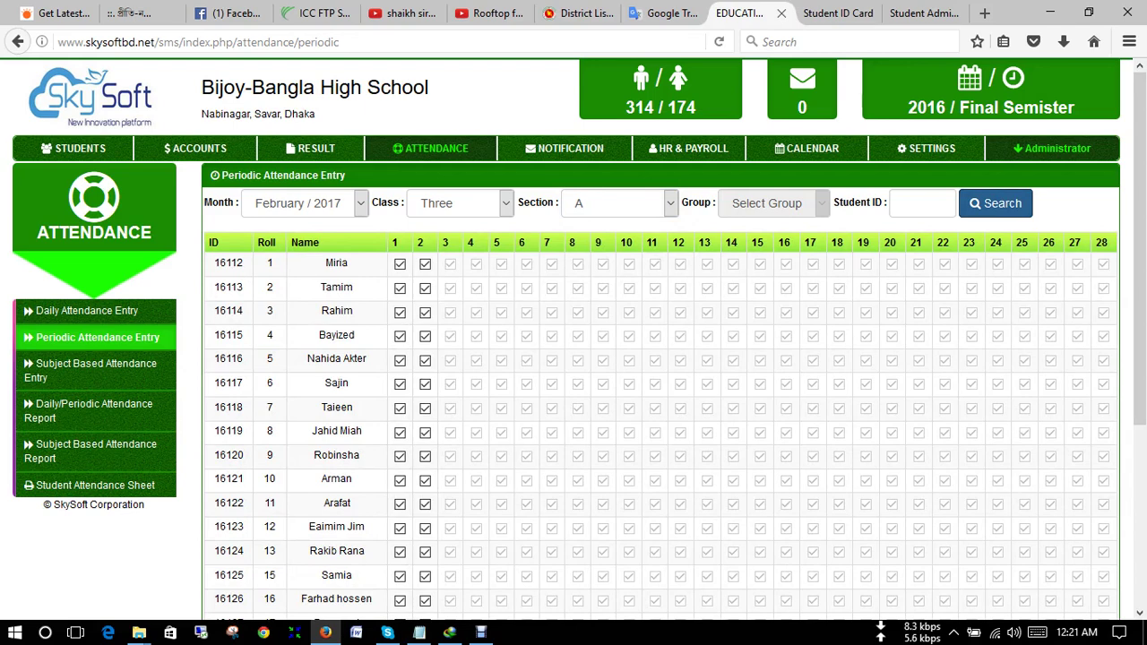
- Try the day 2 checkbox for roll 1, then look over the attendance grid
left_click(425, 264)
left_click(425, 264)
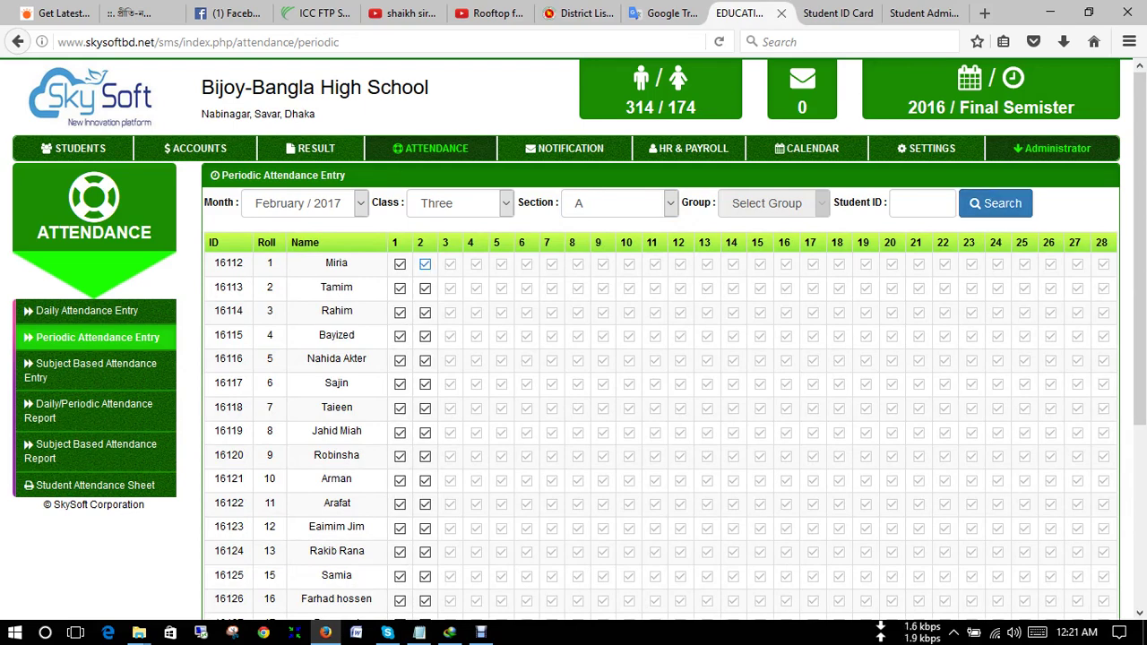
scroll(424, 412, "down", 5)
scroll(425, 412, "up", 3)
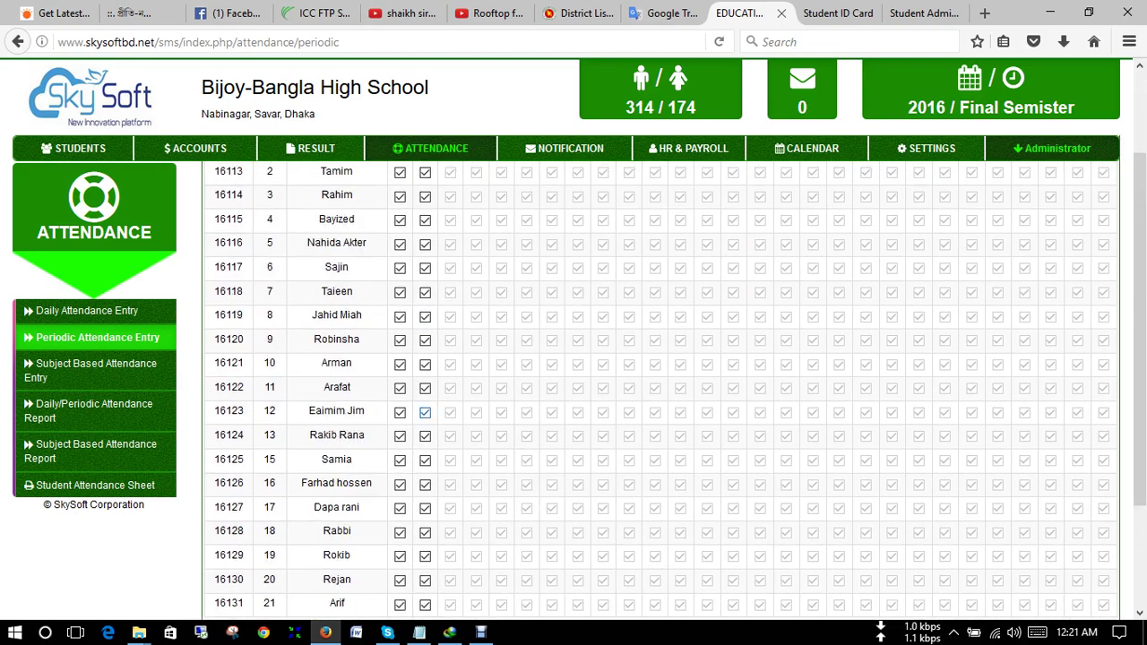
scroll(425, 412, "up", 3)
scroll(424, 505, "down", 3)
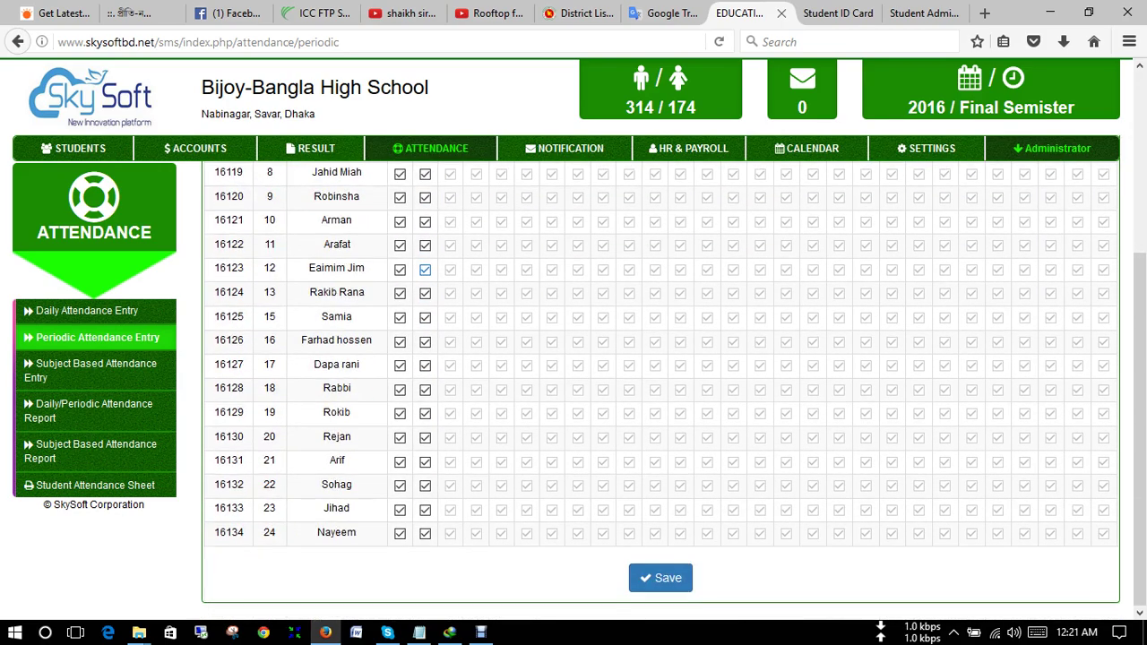
scroll(425, 505, "up", 3)
scroll(425, 505, "up", 1)
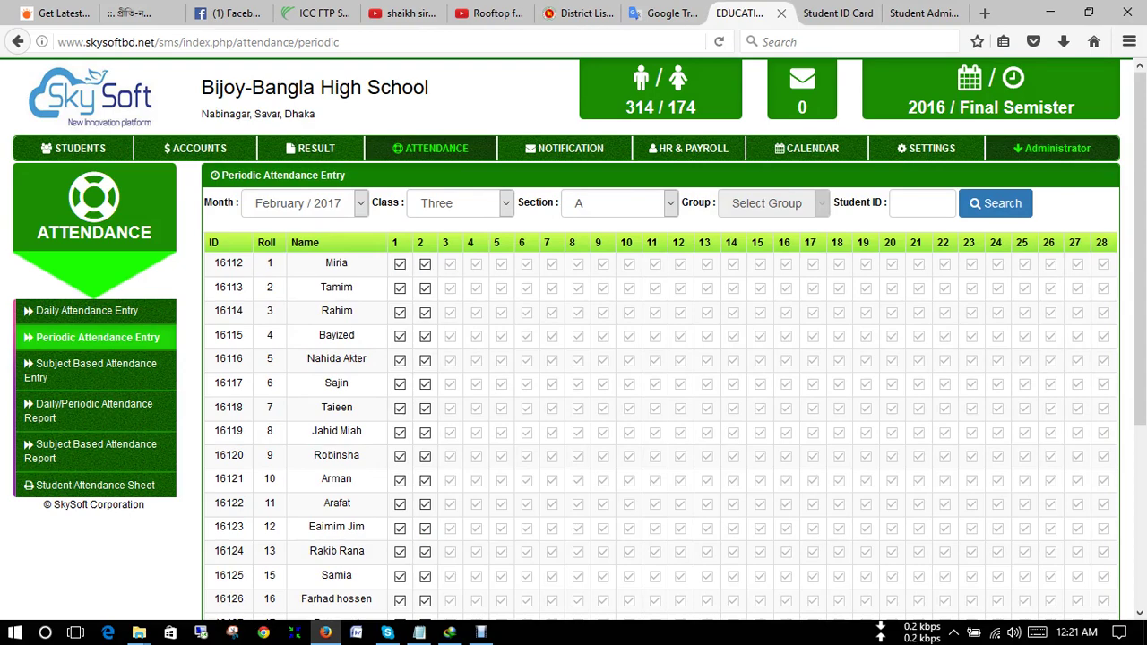
scroll(660, 430, "down", 5)
scroll(660, 430, "up", 5)
- Mark rolls 1, 2 and 3 absent on day 2, then save and confirm
left_click(425, 263)
left_click(425, 287)
left_click(425, 312)
scroll(425, 386, "down", 5)
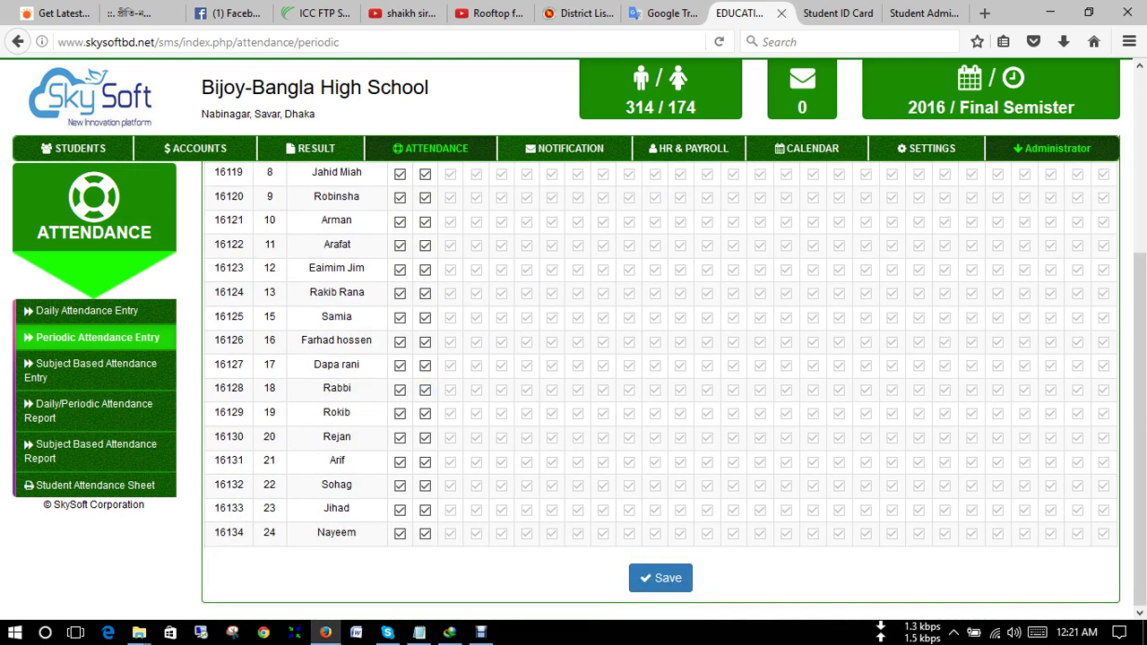
left_click(661, 578)
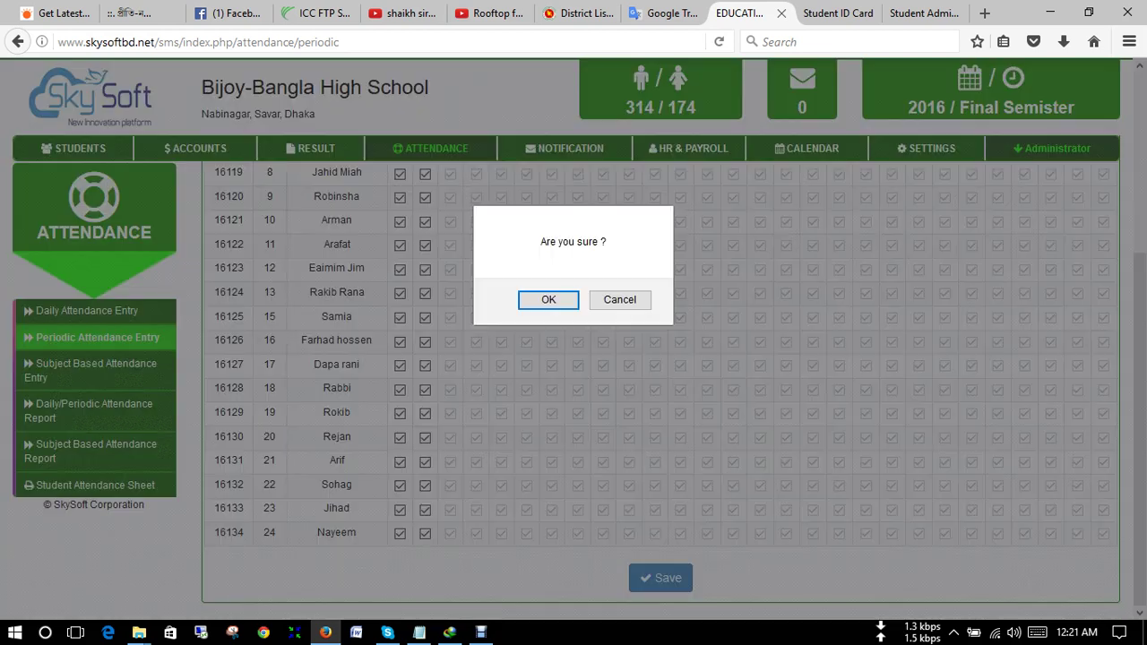
key("Return")
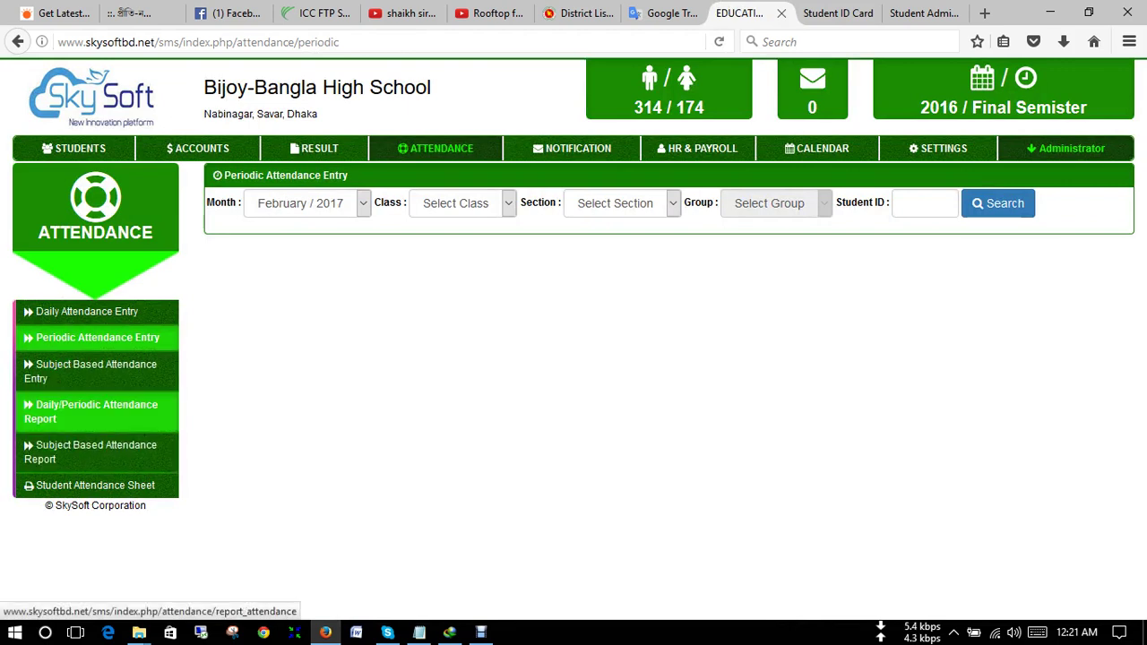
- Run the Daily/Periodic Attendance Report for Class Three, Section A
left_click(96, 411)
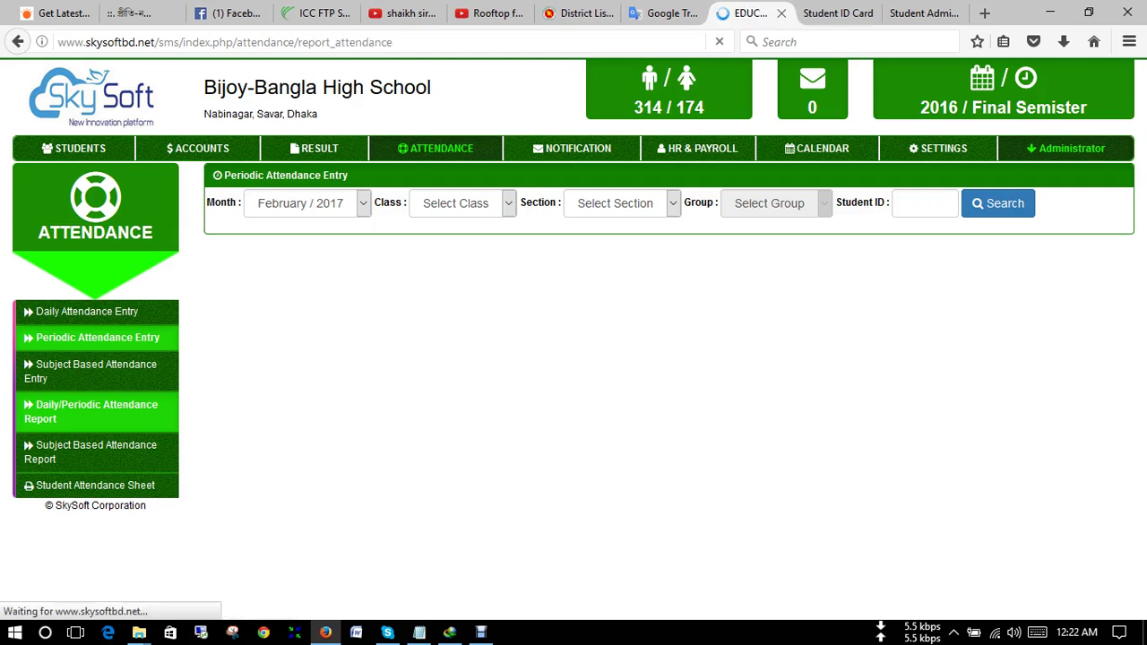
left_click(471, 203)
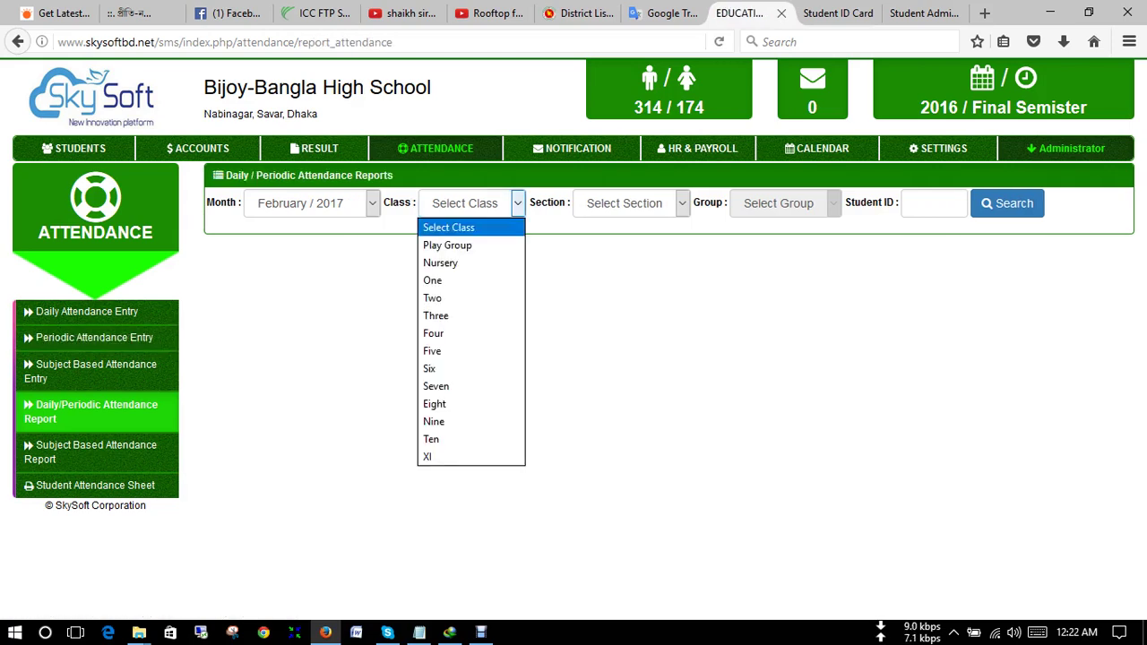
key("Escape")
key("Down")
key("Tab")
key("alt+Down")
key("Down")
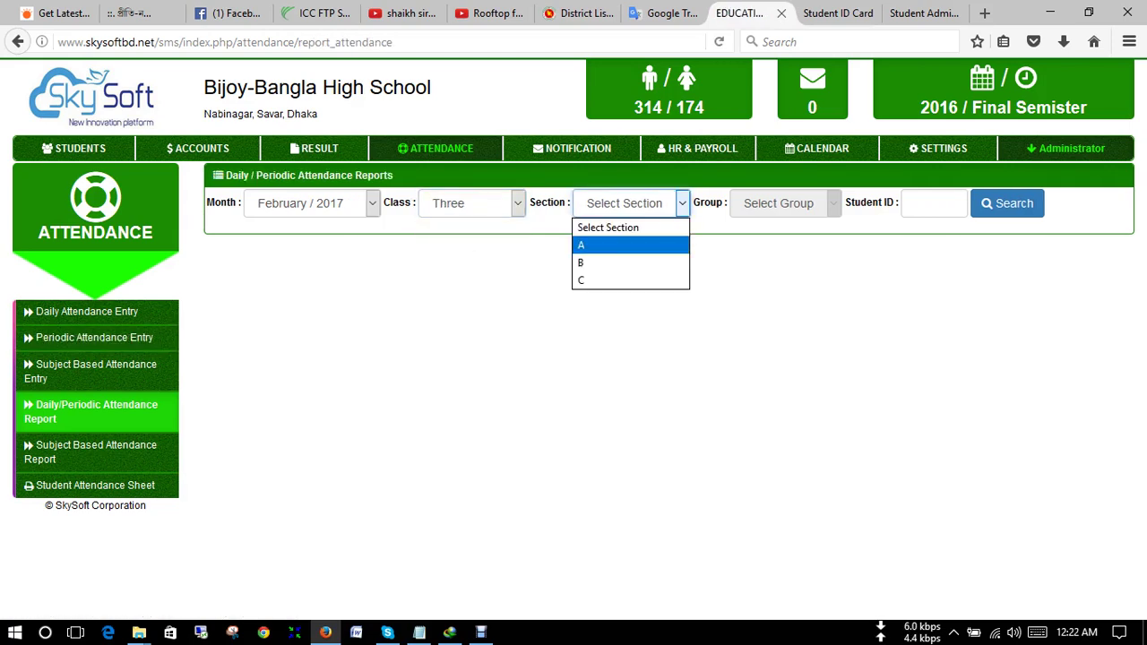
key("Return")
key("Tab")
key("Tab")
key("Return")
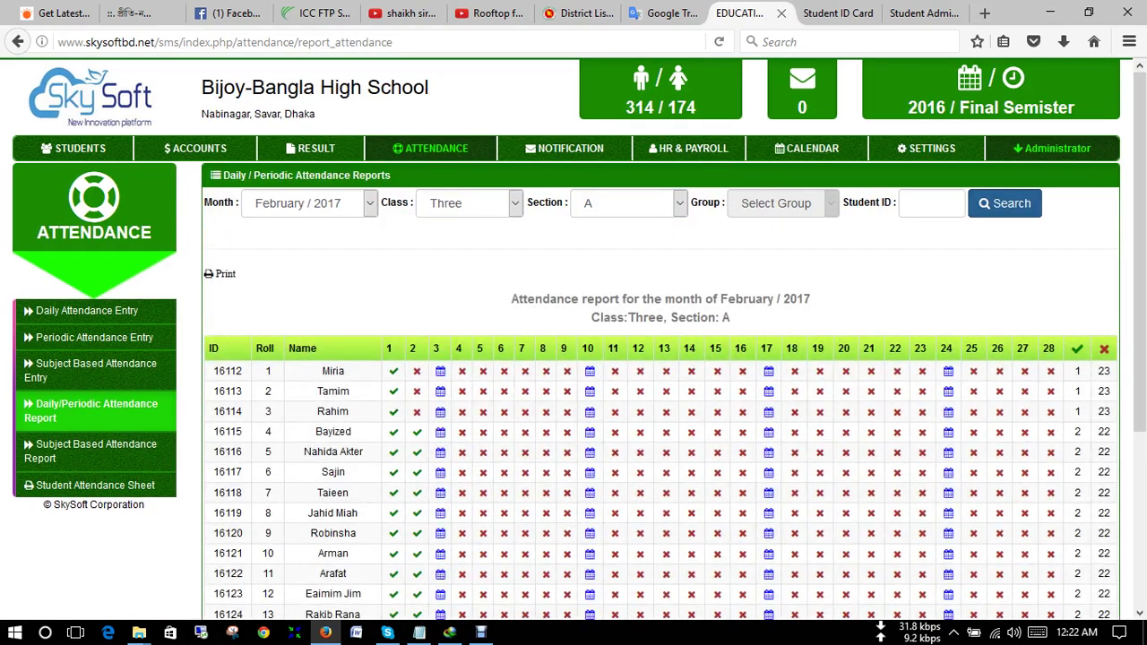
- Scroll through the February / 2017 report rows, then open Subject Based Attendance Report
key("Down")
key("Down")
key("Down")
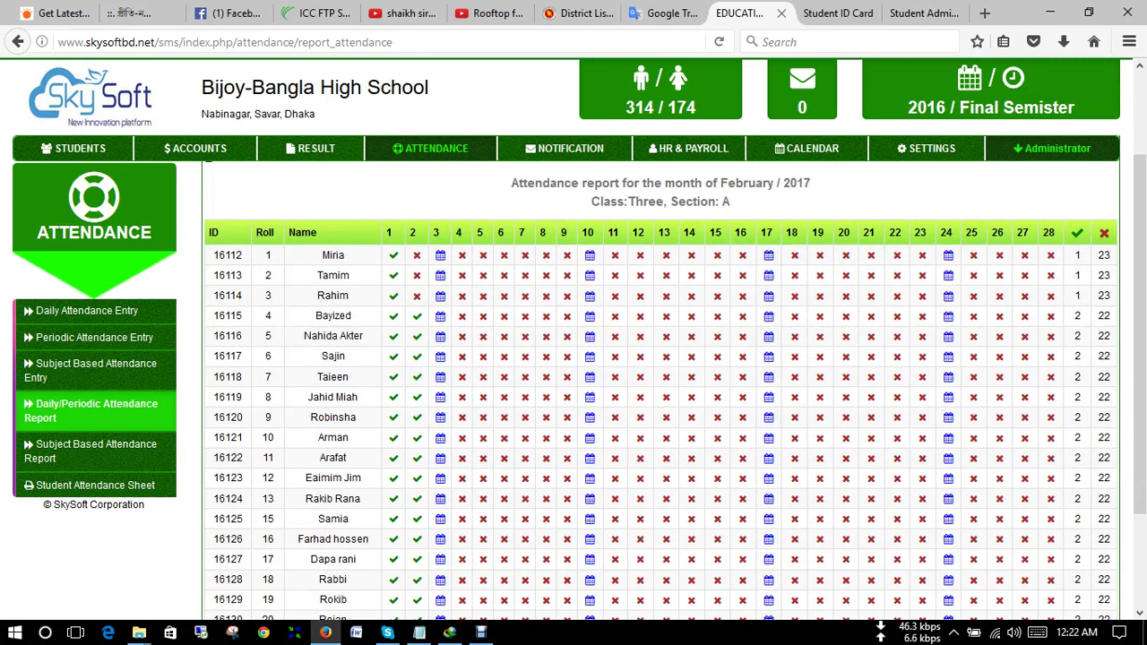
key("Down")
key("Down")
key("Down")
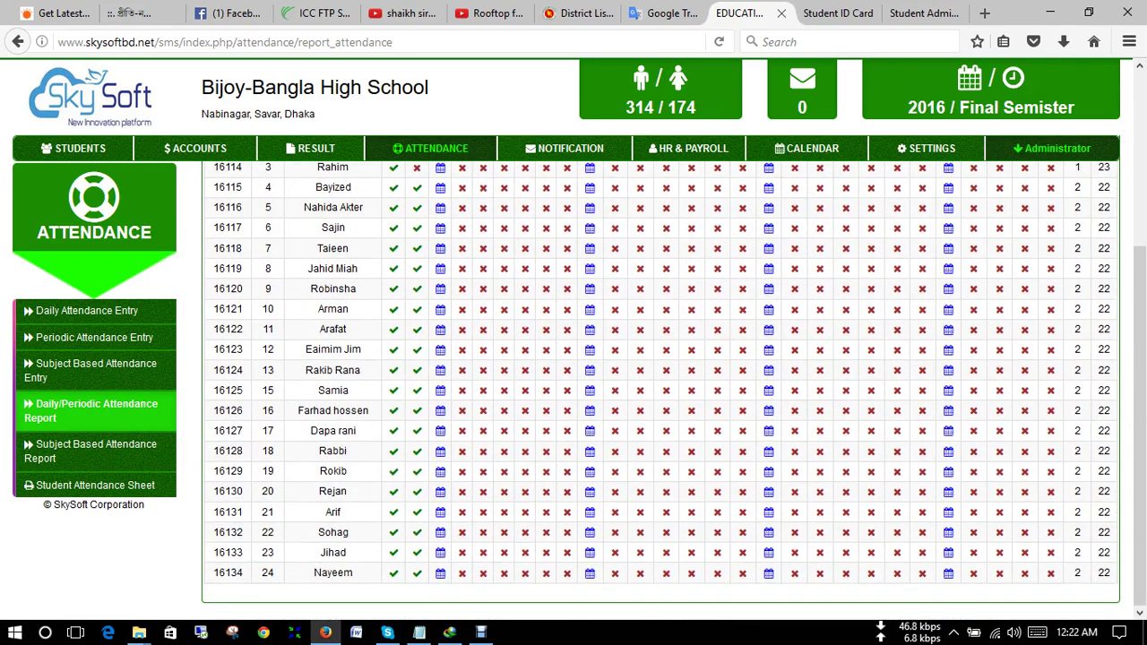
key("Home")
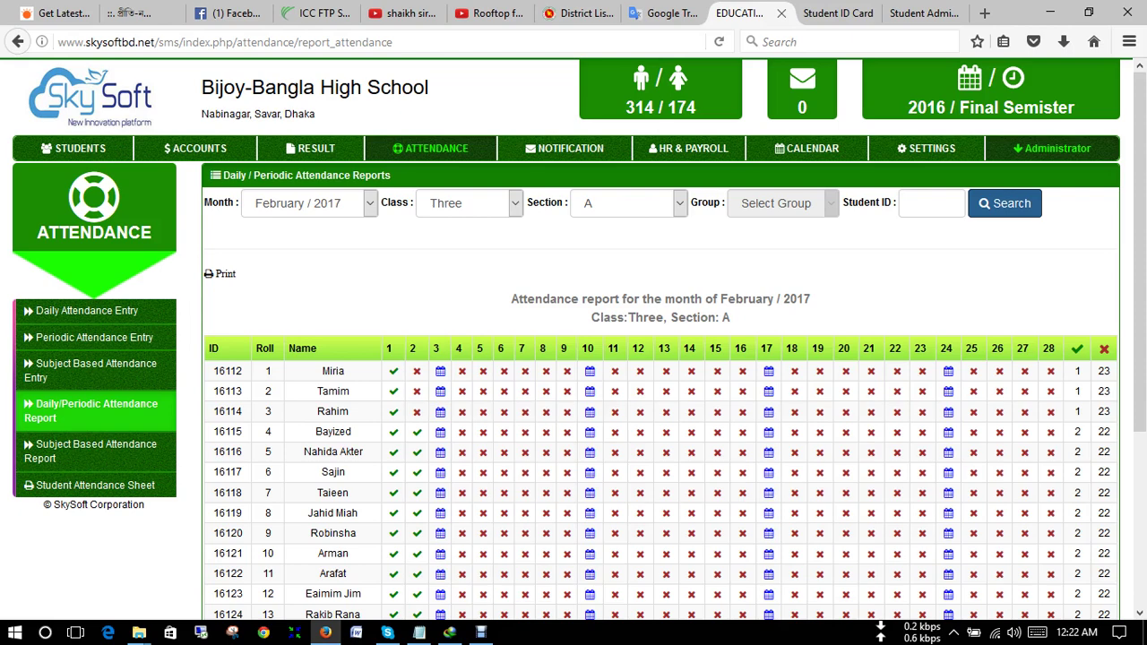
scroll(661, 404, "down", 3)
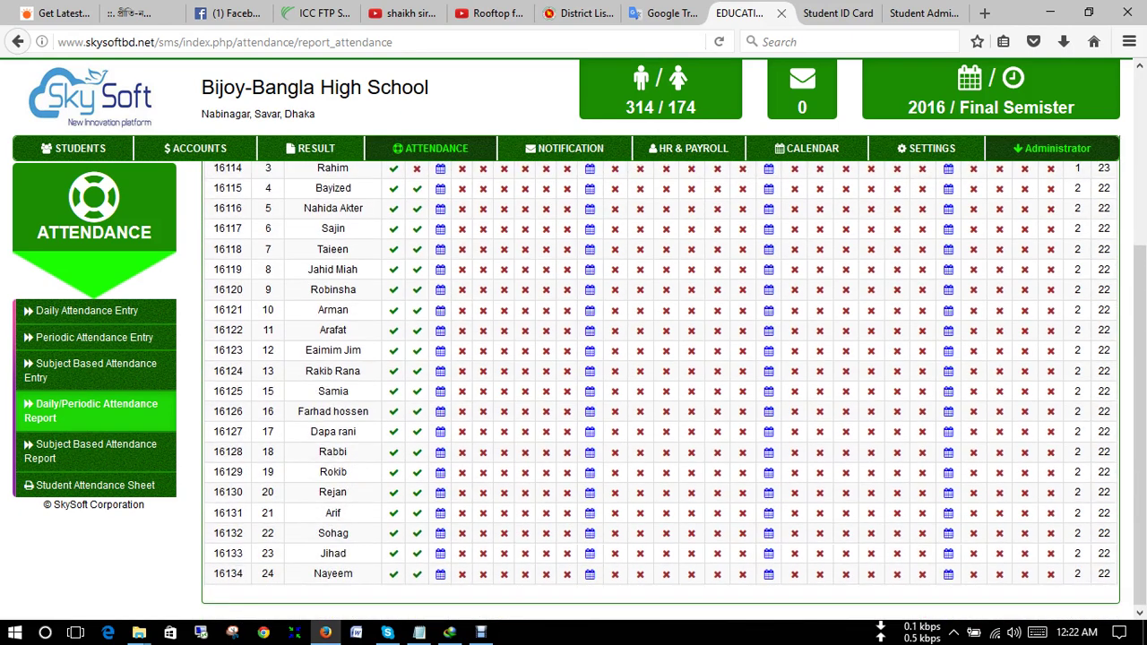
scroll(660, 404, "up", 3)
scroll(661, 404, "down", 2)
scroll(660, 403, "down", 1)
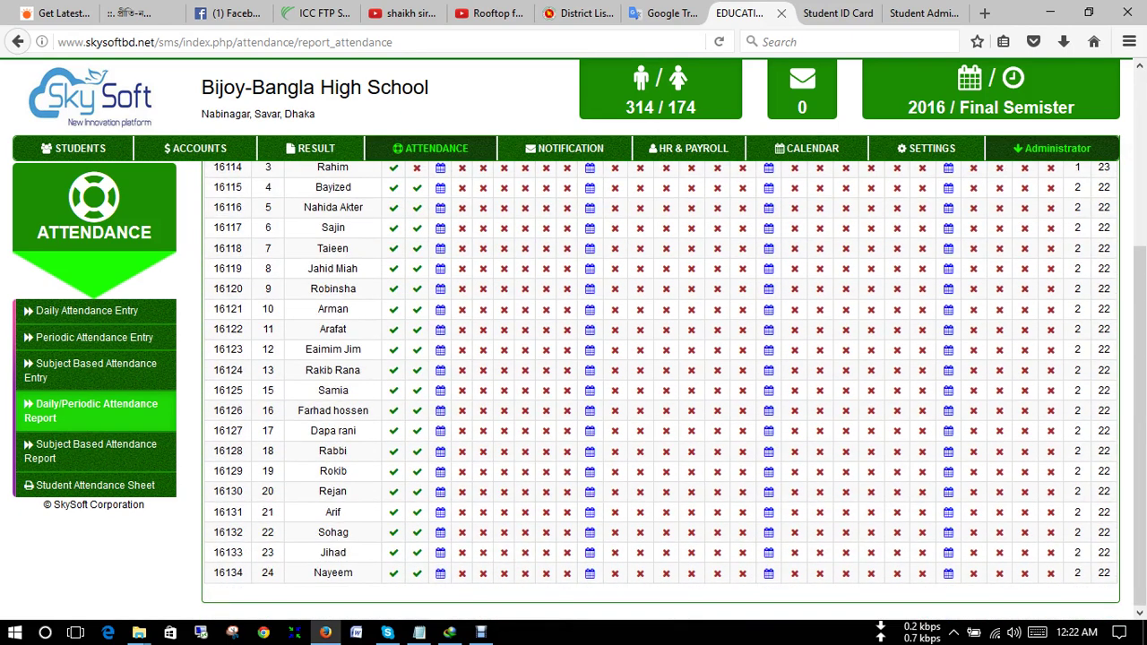
scroll(660, 403, "up", 2)
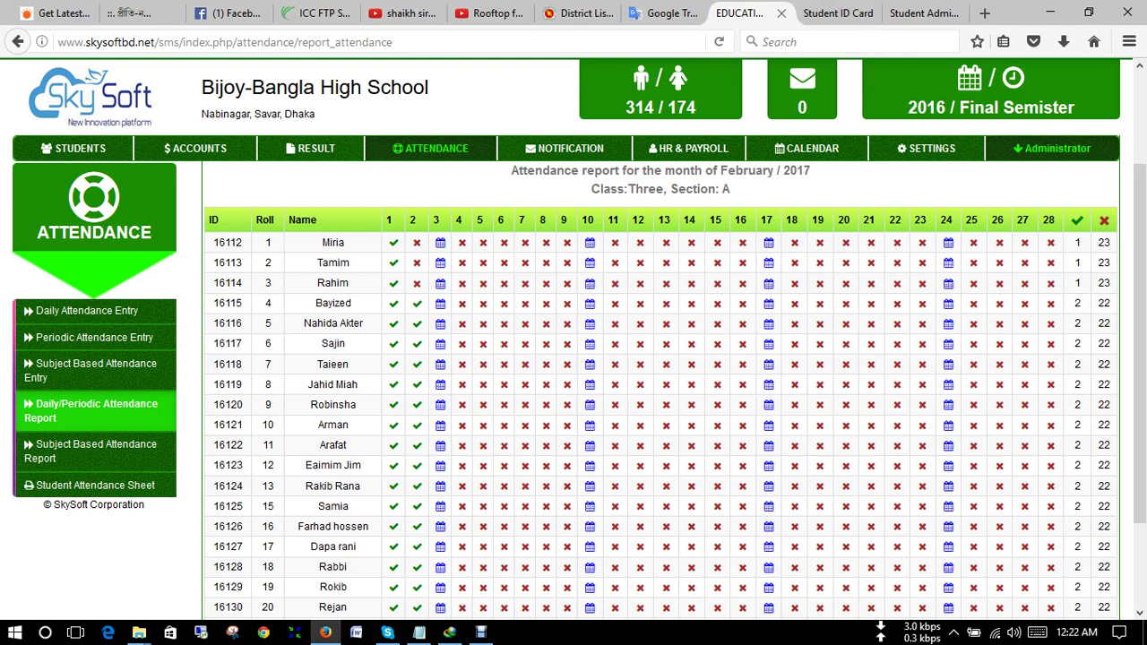
left_click(94, 451)
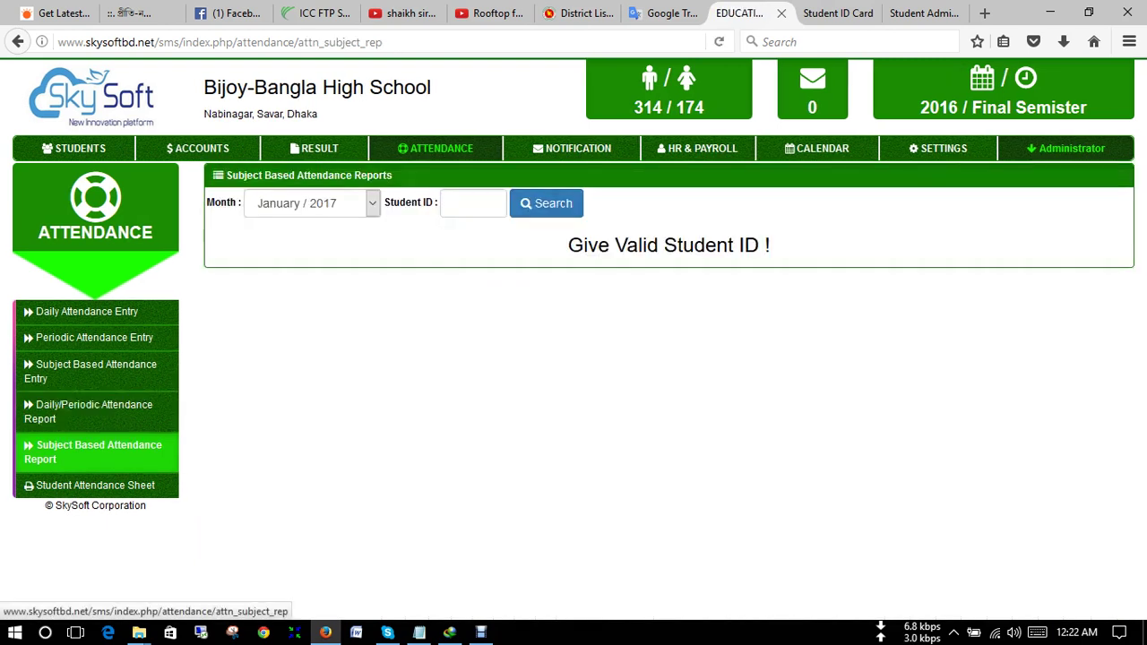
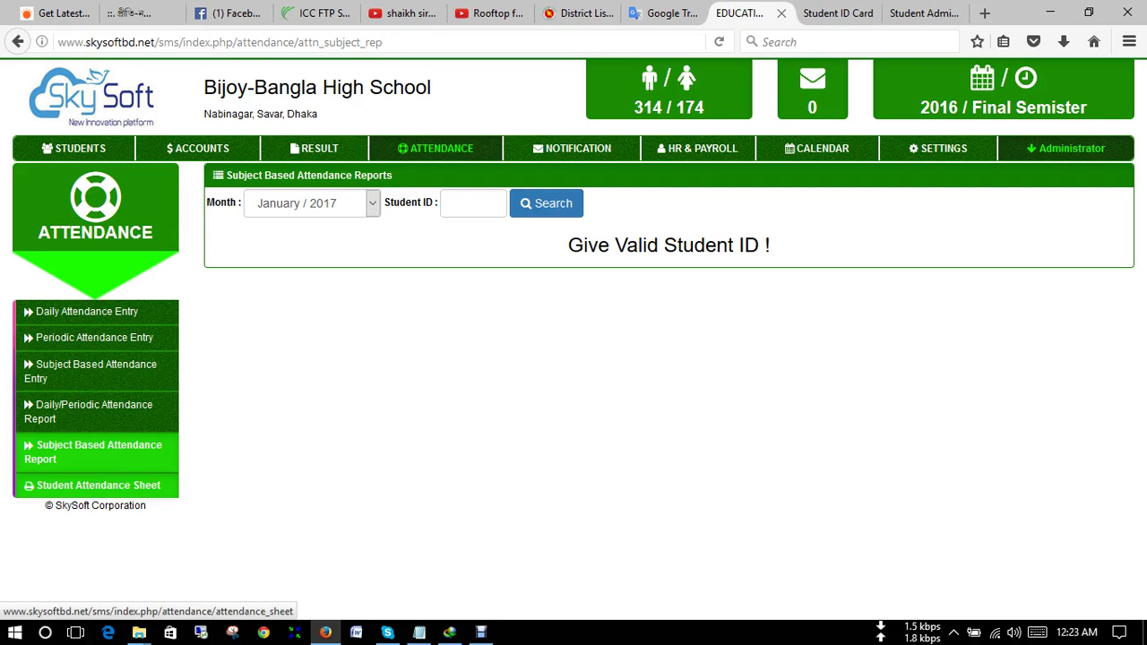
- Search the Student Attendance Sheet for Class Three, Section A and scroll the February 2017 grid
left_click(98, 485)
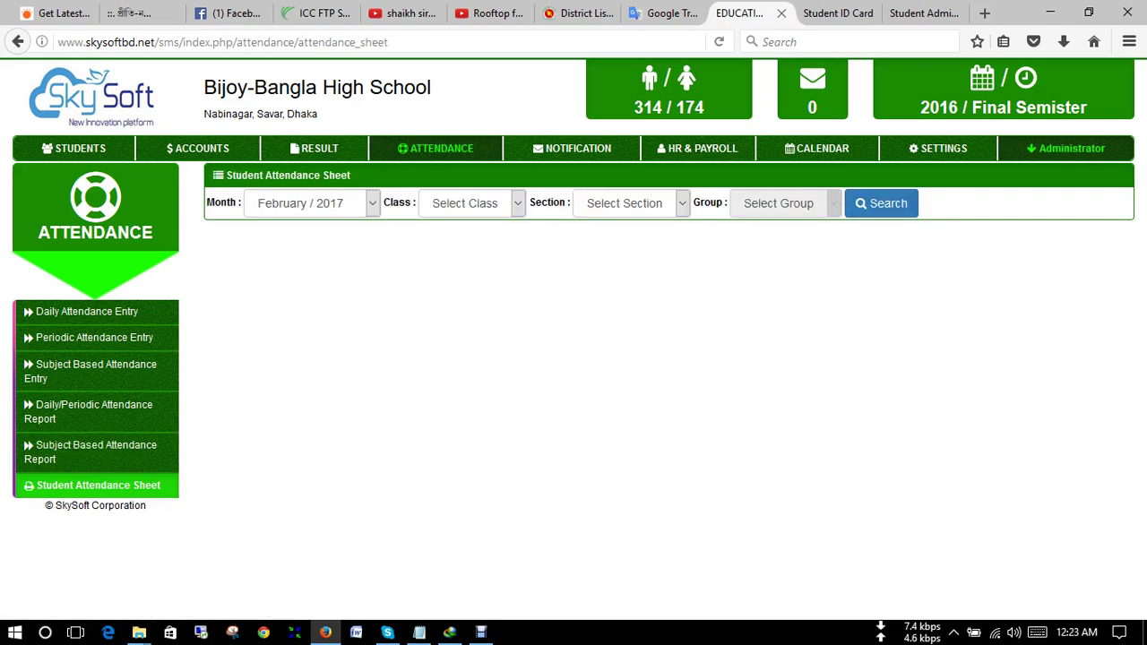
left_click(471, 202)
left_click(460, 314)
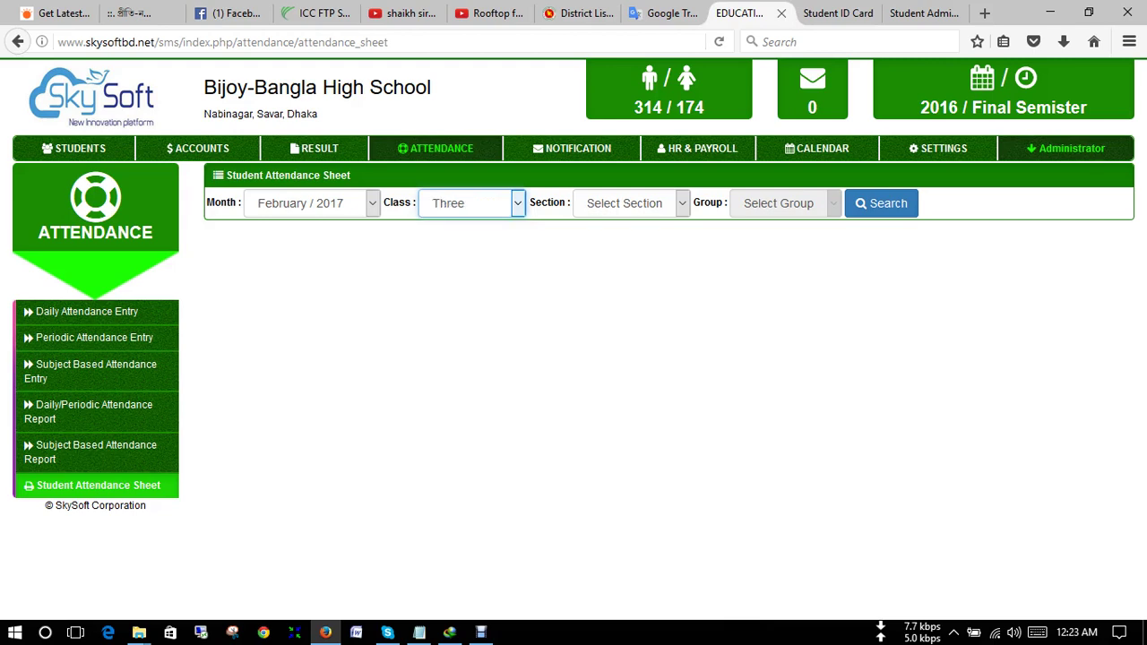
left_click(631, 203)
left_click(610, 245)
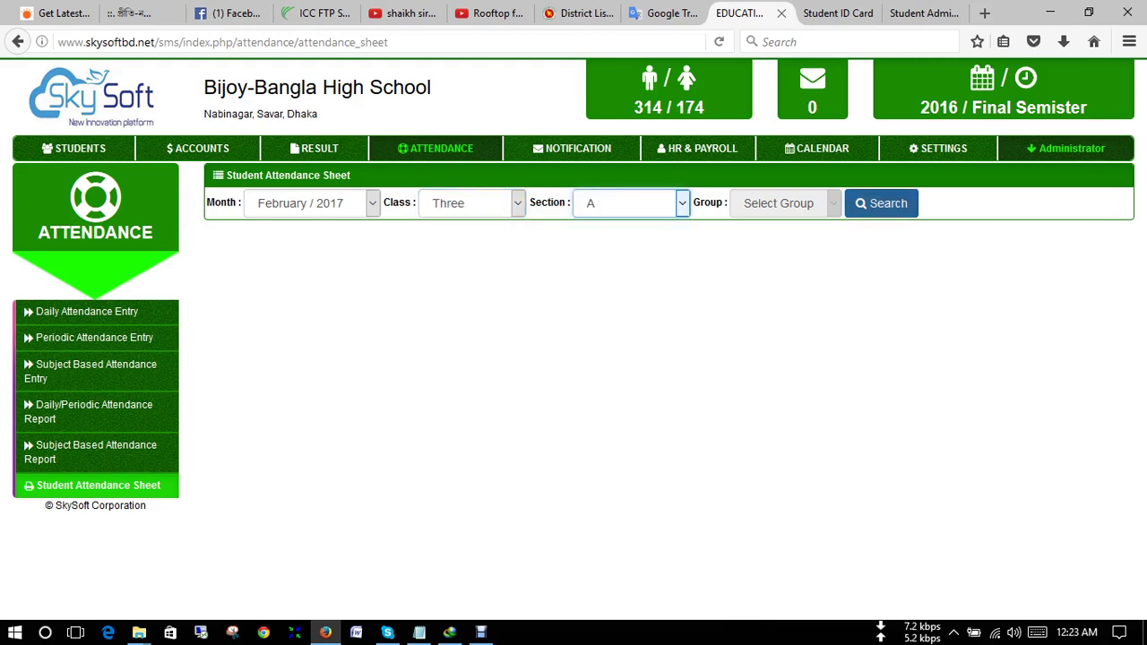
left_click(881, 203)
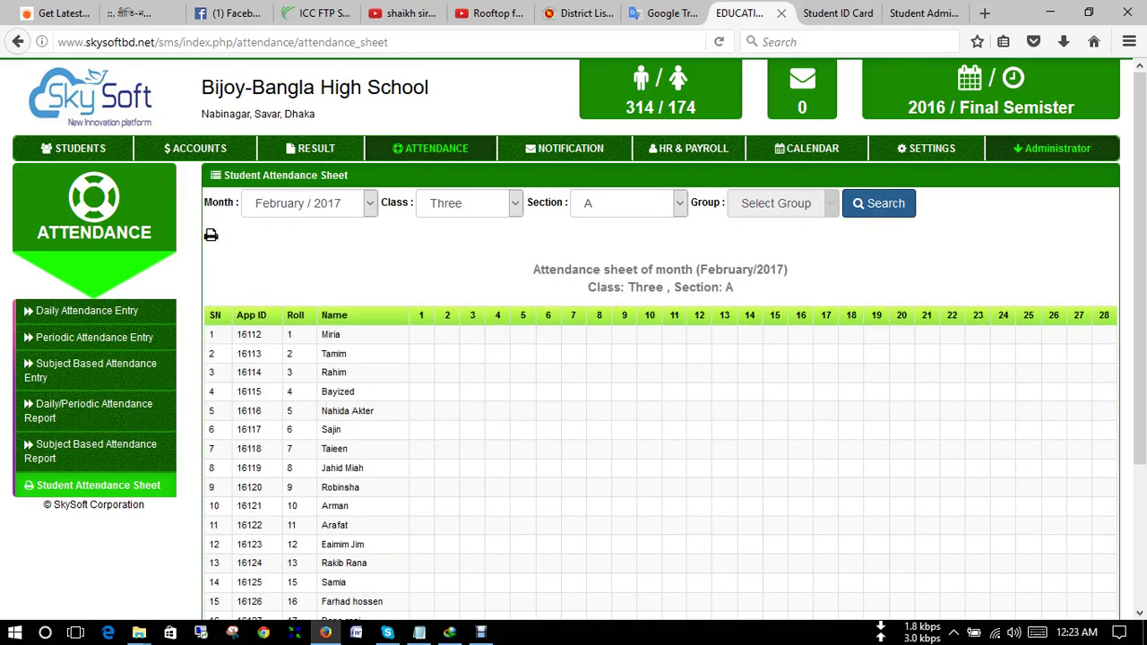
scroll(660, 403, "down", 4)
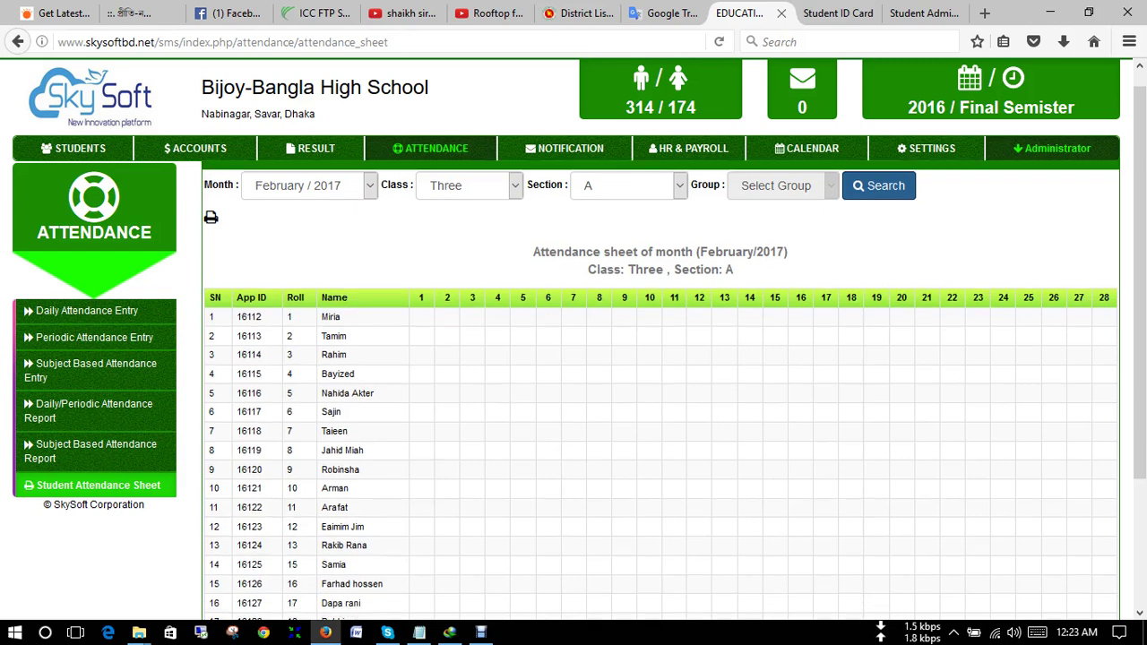
scroll(661, 403, "up", 4)
scroll(661, 403, "down", 3)
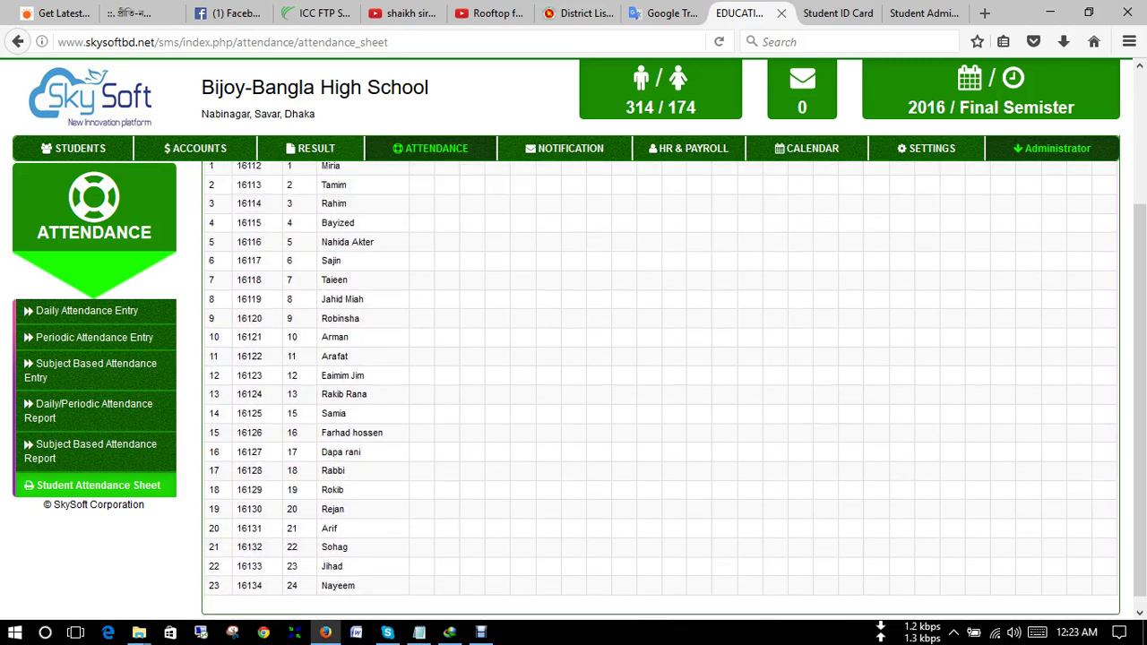
scroll(660, 403, "up", 4)
scroll(660, 403, "down", 3)
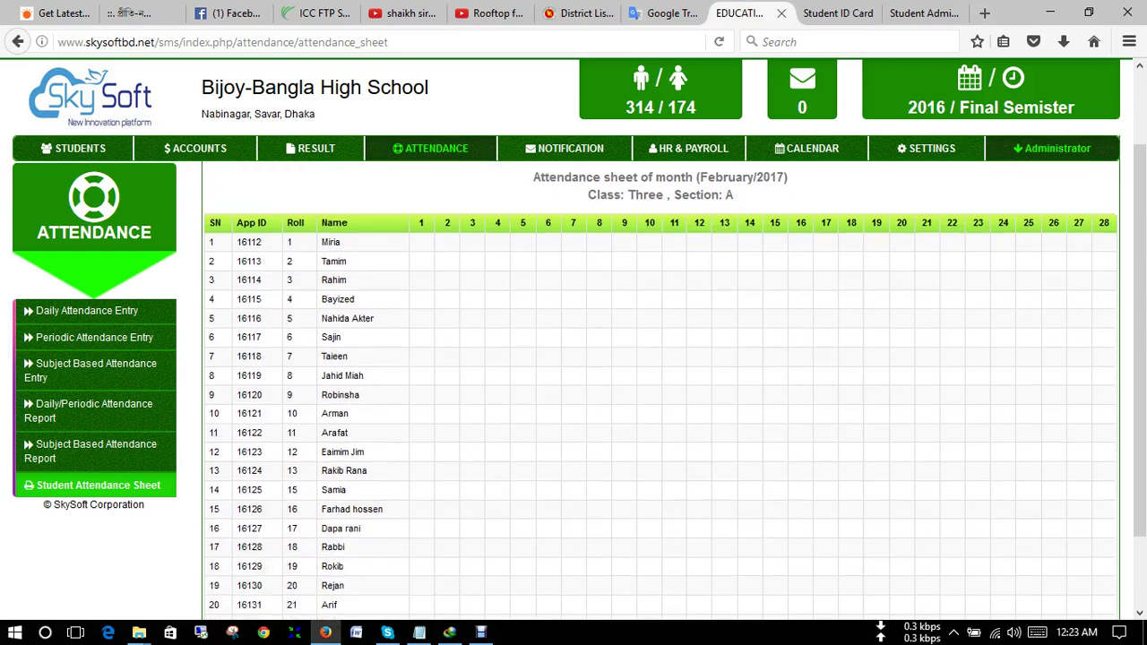
scroll(660, 404, "up", 4)
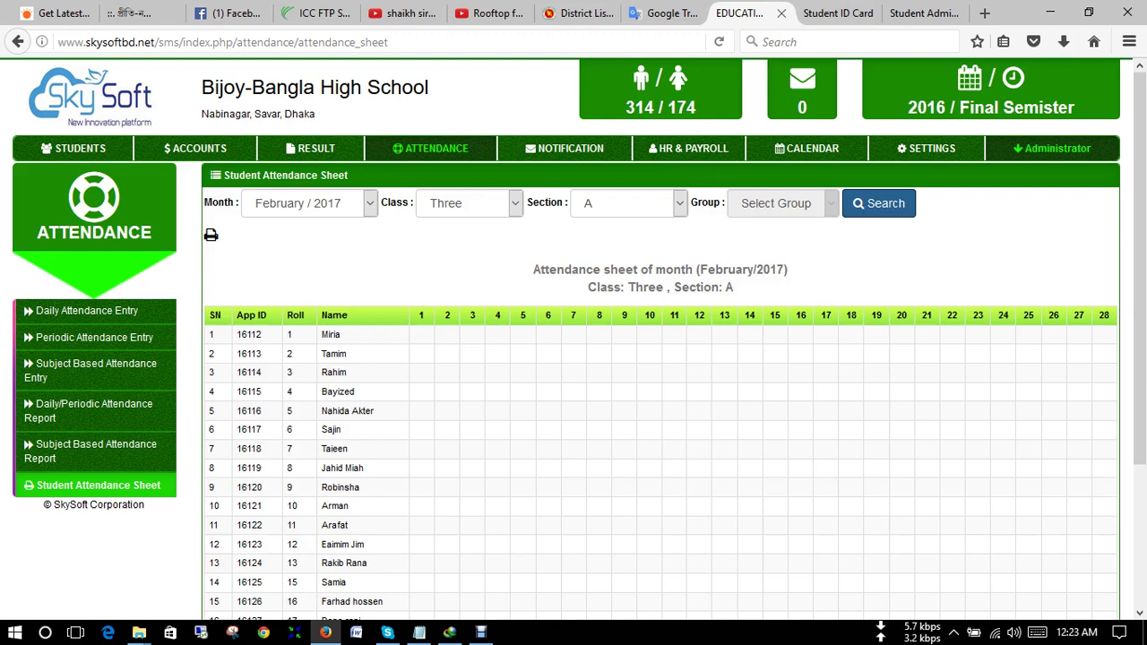
key("ctrl+p")
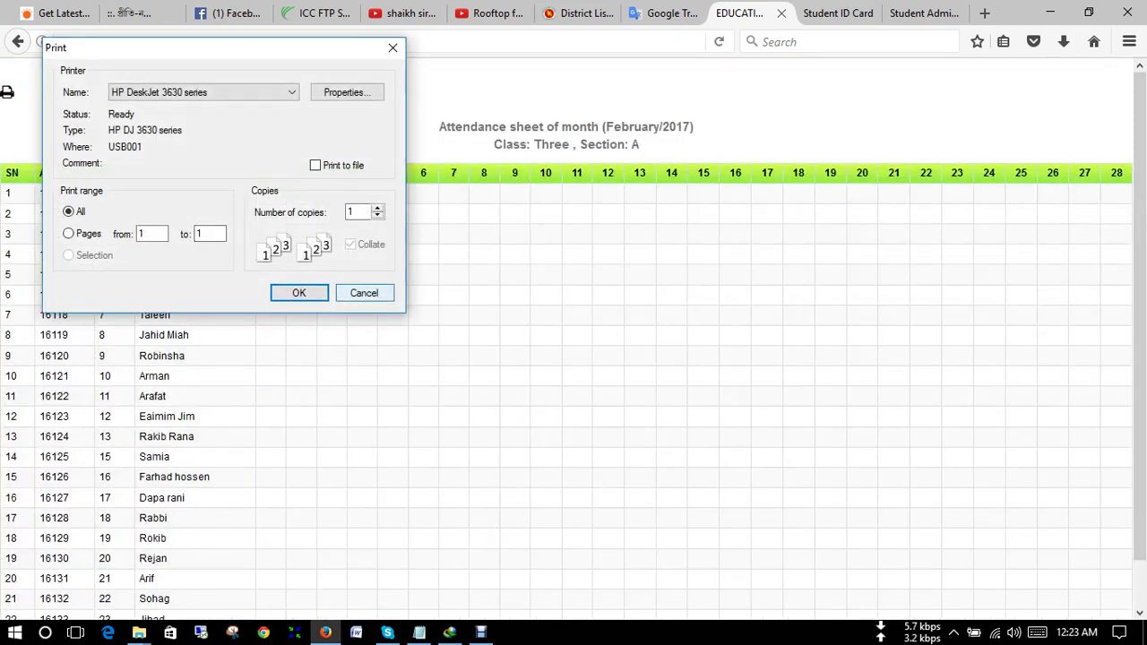
left_click(364, 293)
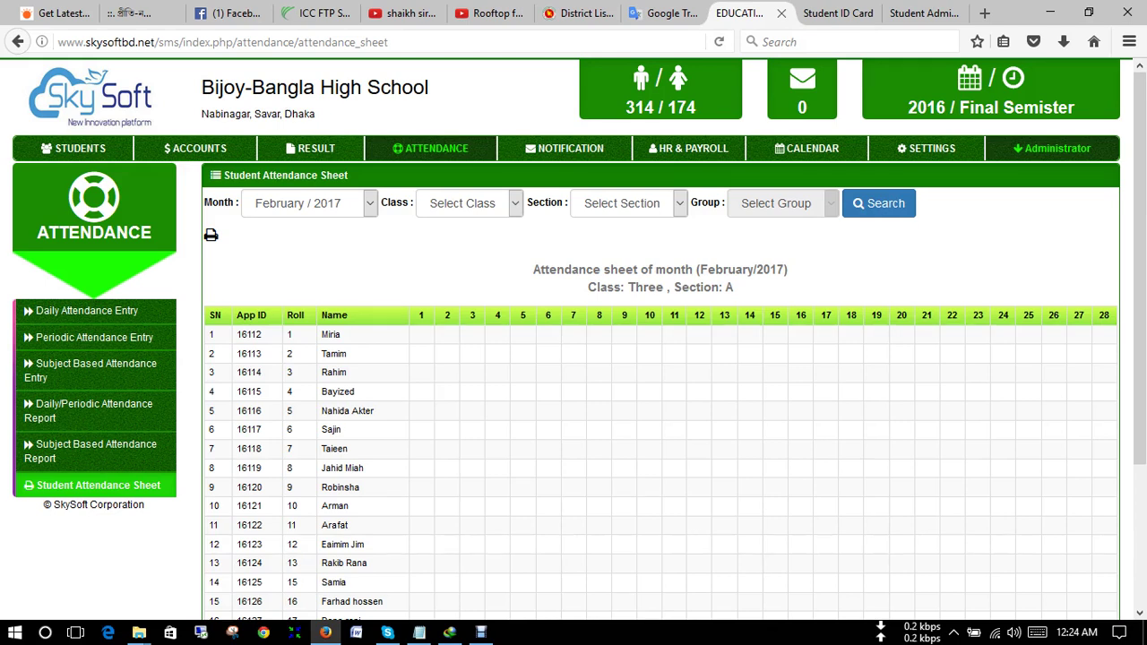
- Set the attendance filters to March / 2017, class Three and section A
key("alt+Down")
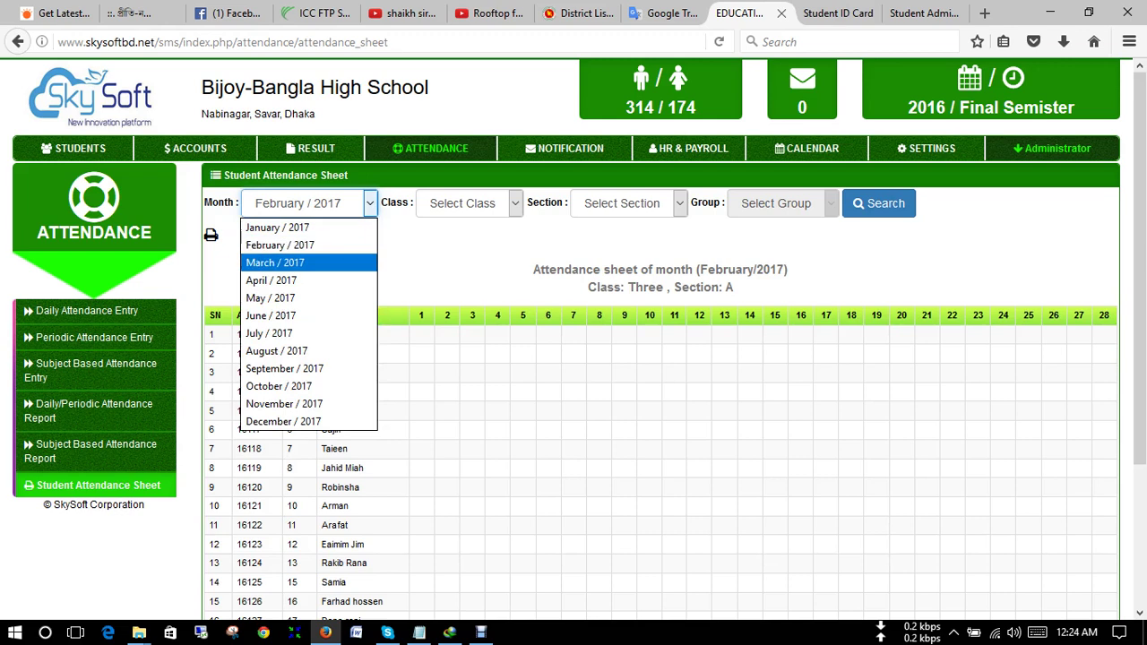
key("Return")
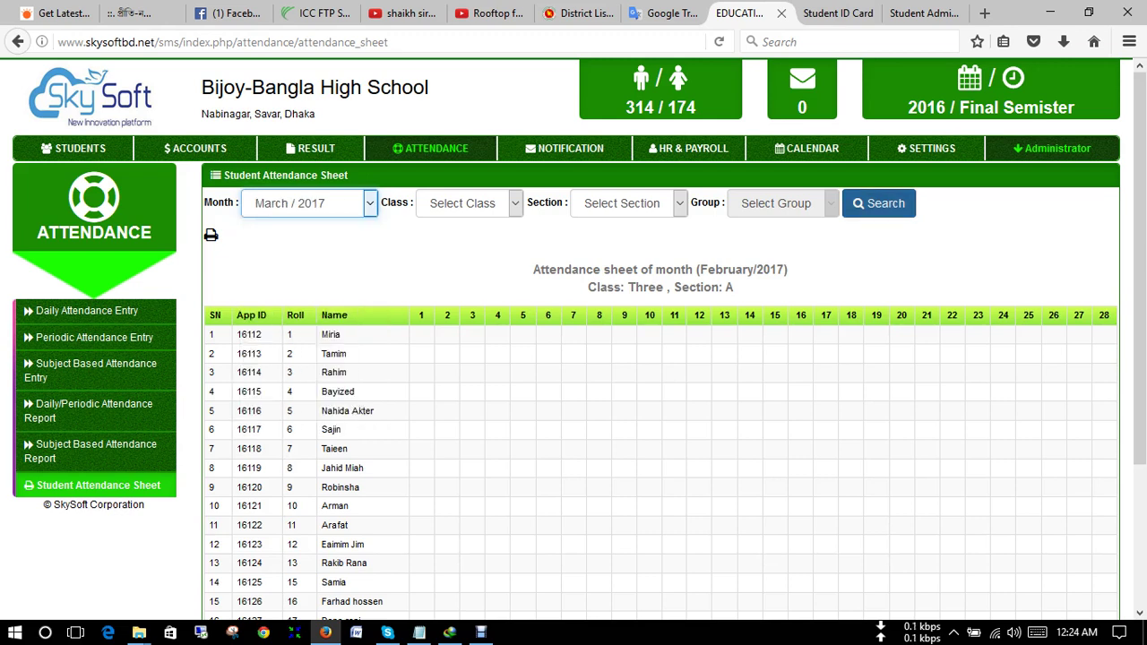
key("Tab")
key("alt+Down")
key("Down")
key("Down")
key("Down")
key("Down")
key("Down")
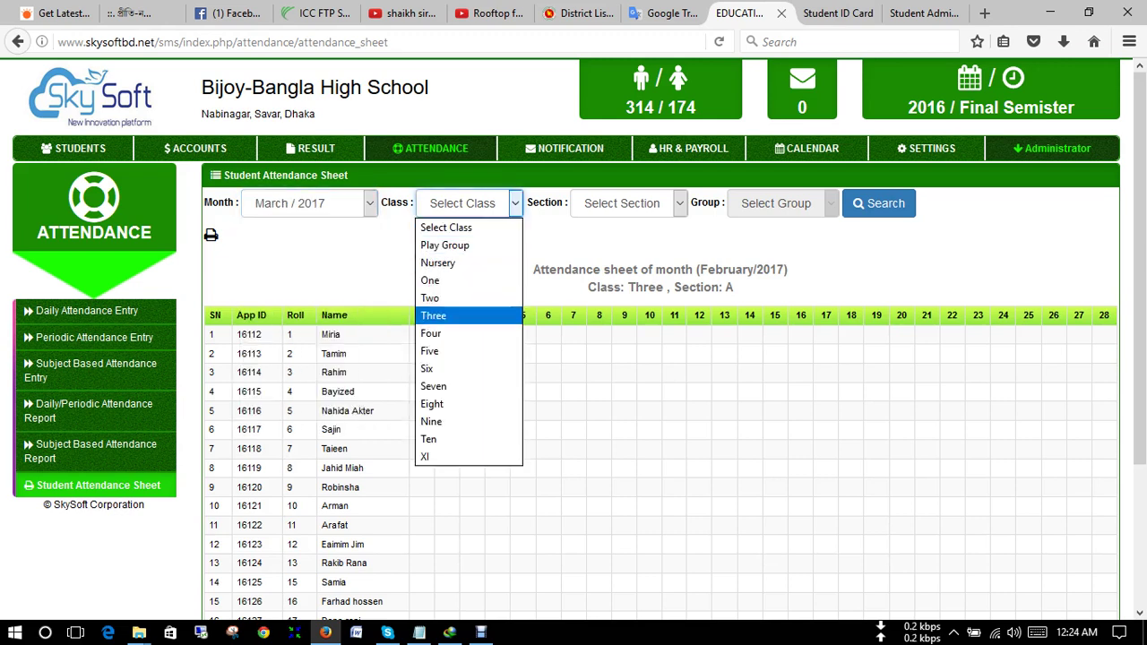
key("Return")
key("Tab")
key("alt+Down")
key("Down")
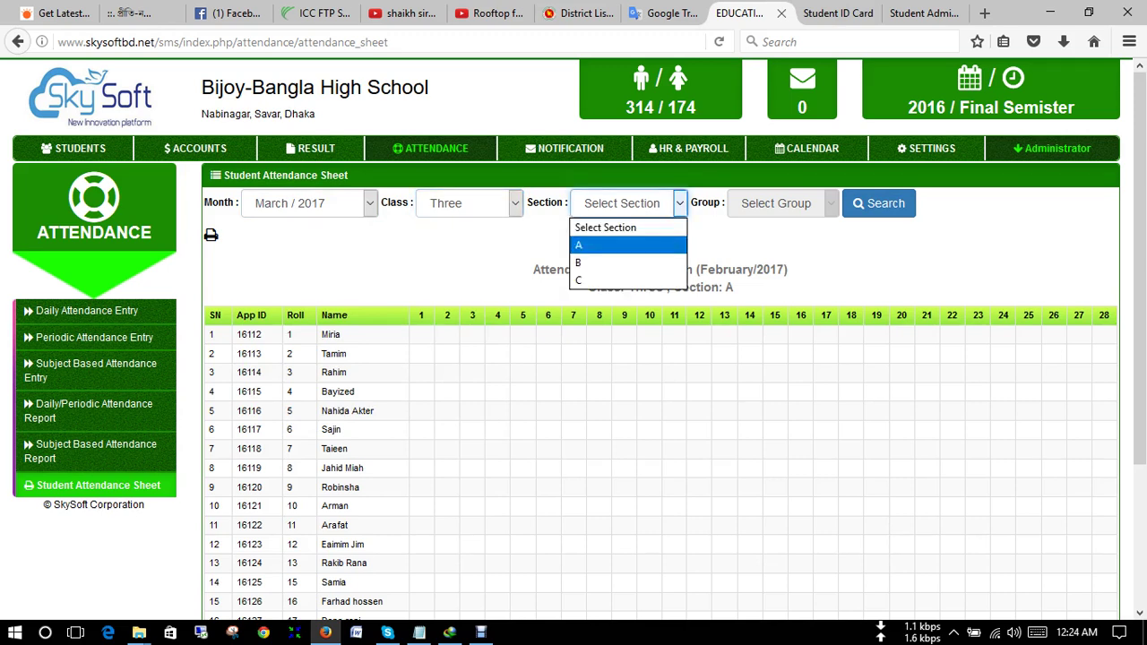
key("Return")
key("Tab")
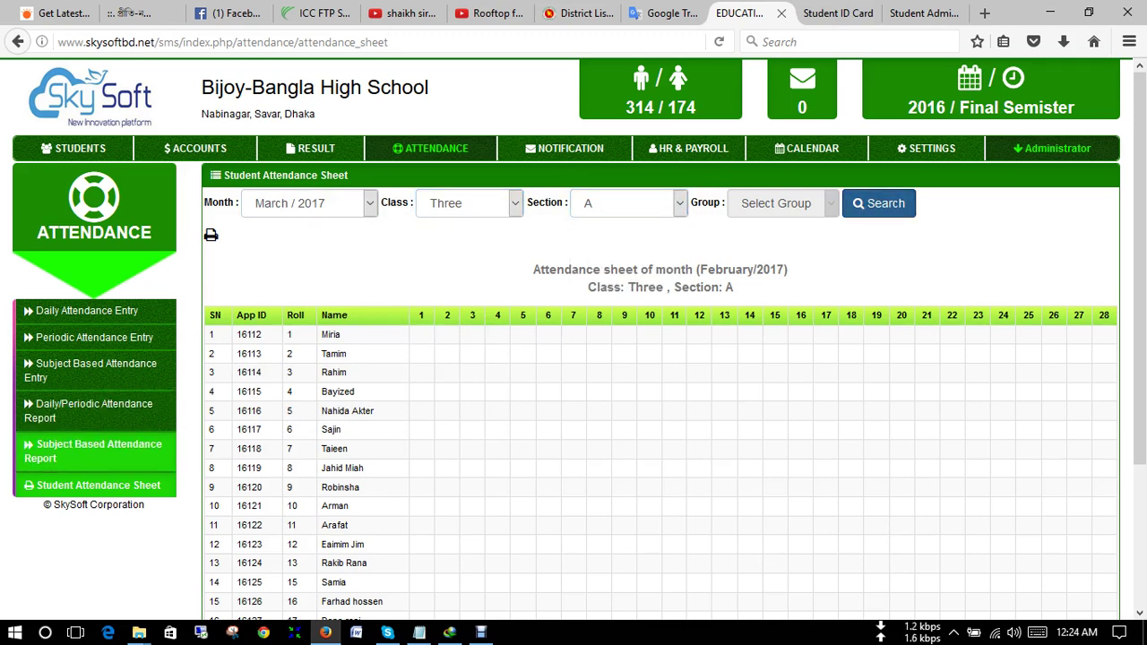
- Reload the attendance sheet and set month March / 2017 with class Two
left_click(98, 485)
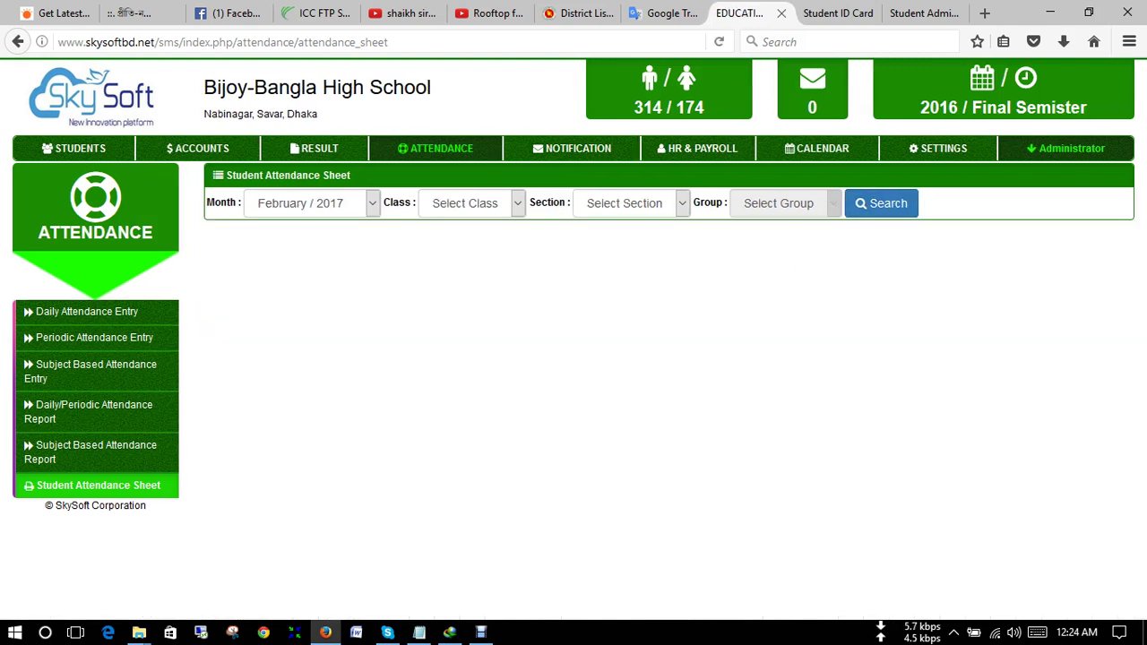
left_click(312, 202)
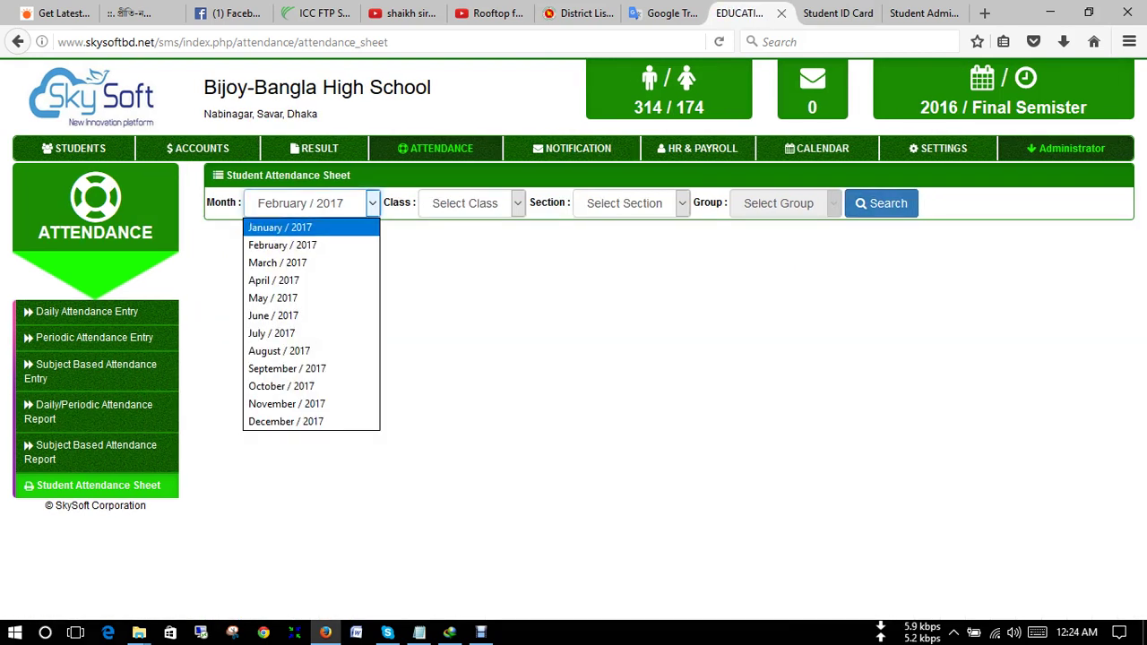
key("Escape")
key("Down")
key("Tab")
key("alt+Down")
key("Down")
key("Down")
key("Down")
key("Down")
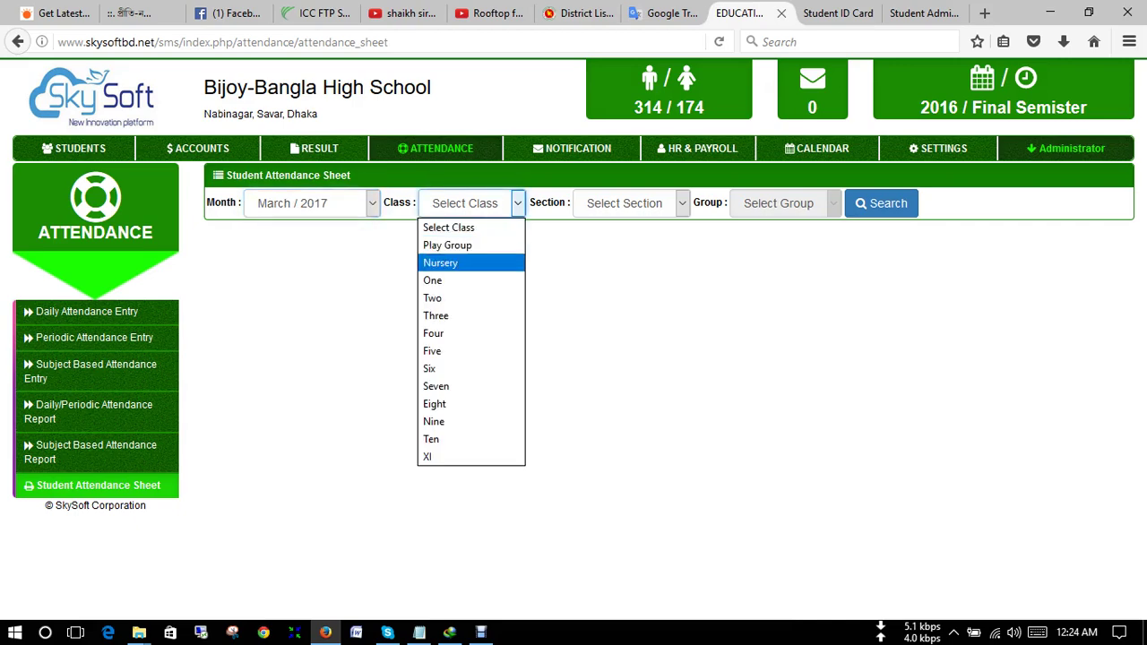
key("Return")
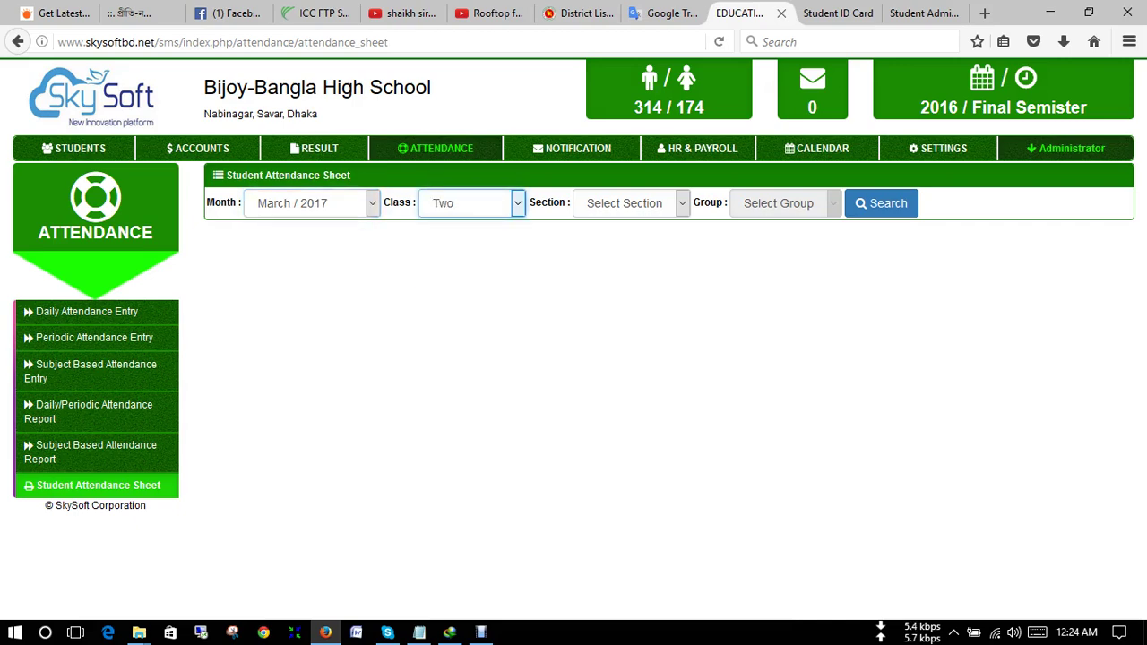
- Choose section A, load the Class Two March sheet, then go to Notification
key("Tab")
key("alt+Down")
key("Down")
key("Return")
key("Tab")
key("Return")
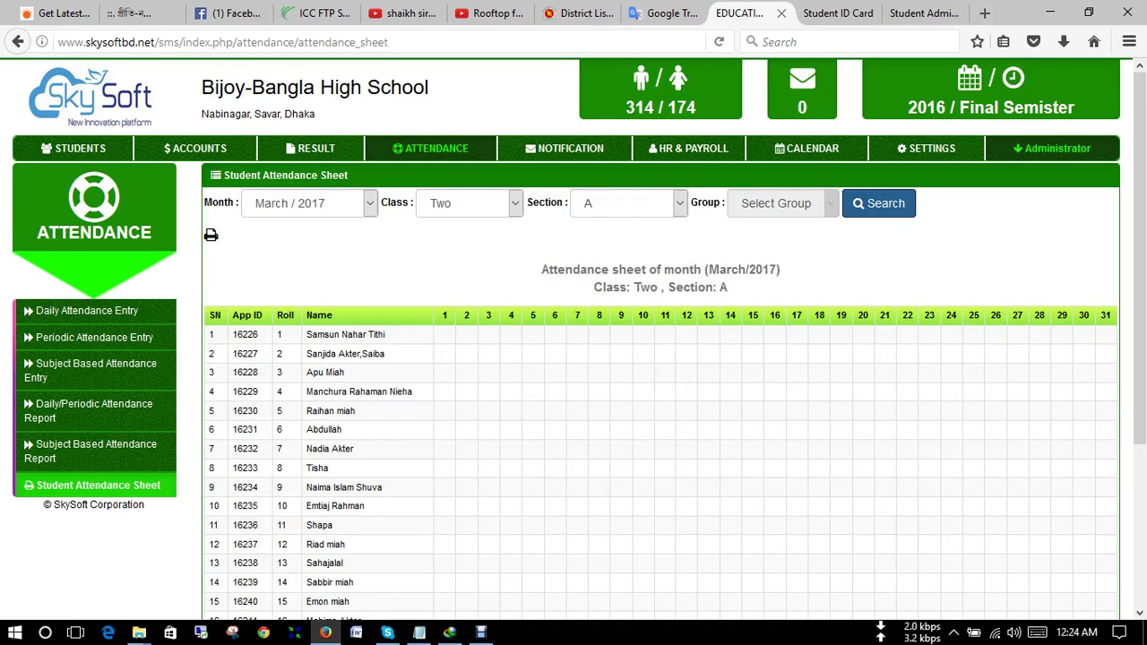
scroll(661, 376, "down", 3)
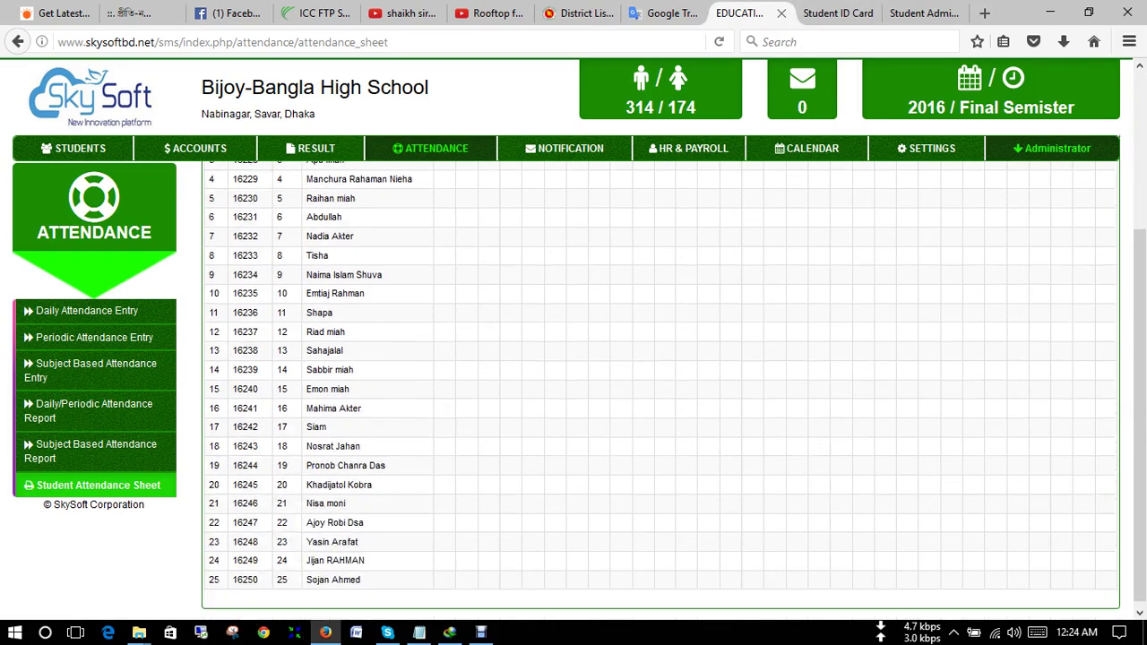
scroll(660, 377, "up", 3)
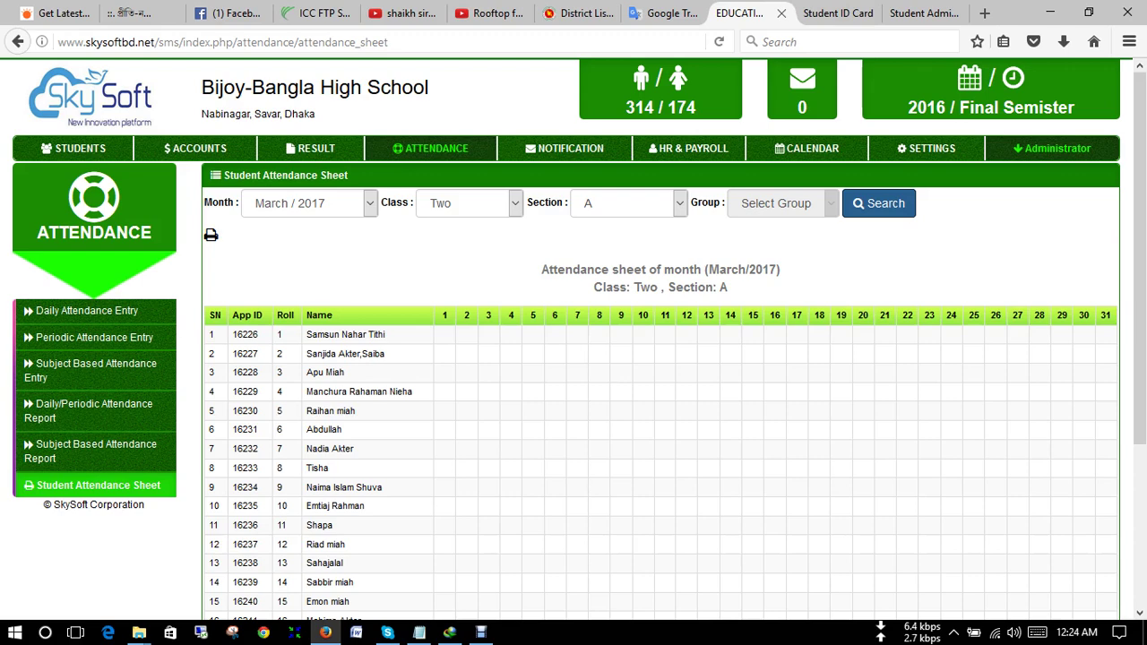
left_click(564, 148)
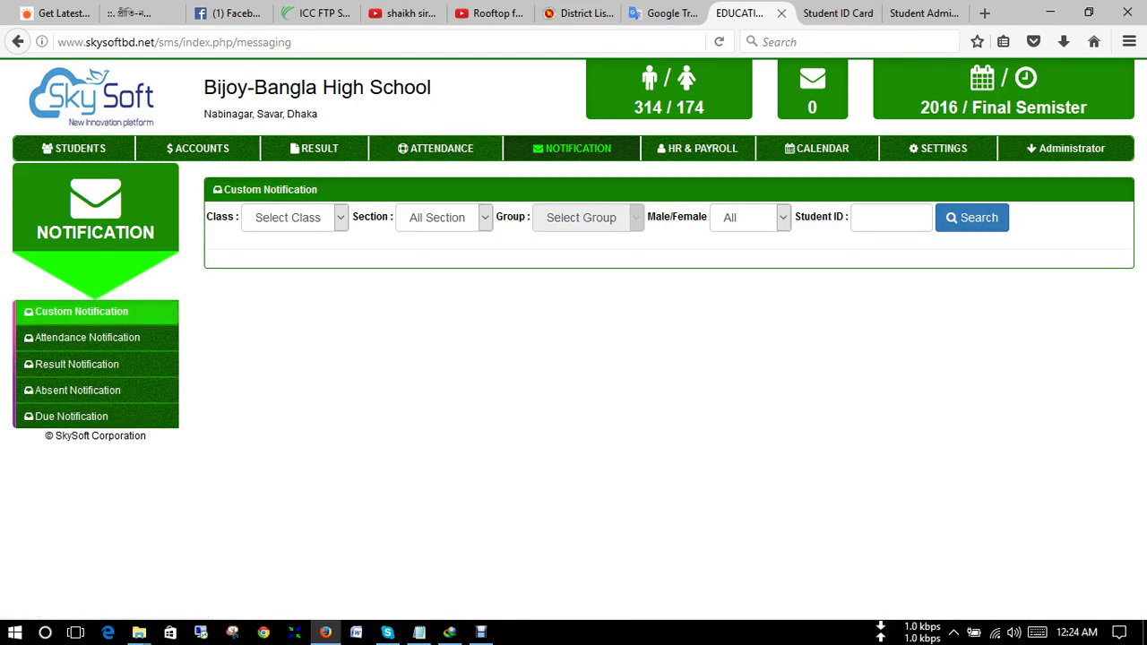
left_click(81, 311)
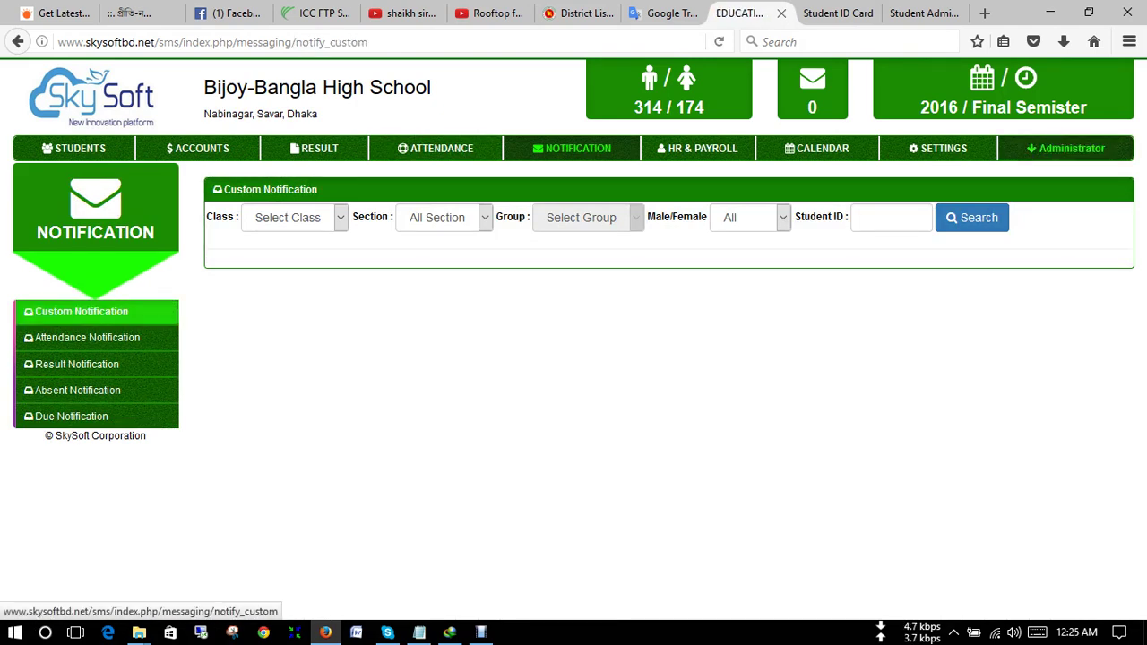
left_click(288, 217)
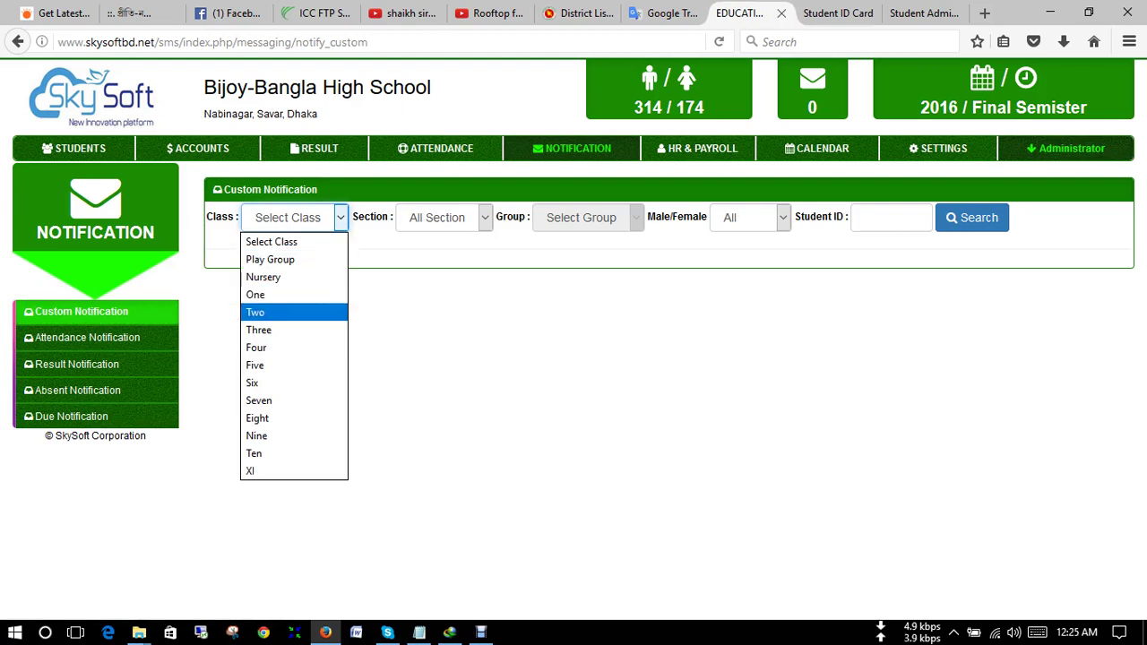
left_click(258, 329)
left_click(444, 217)
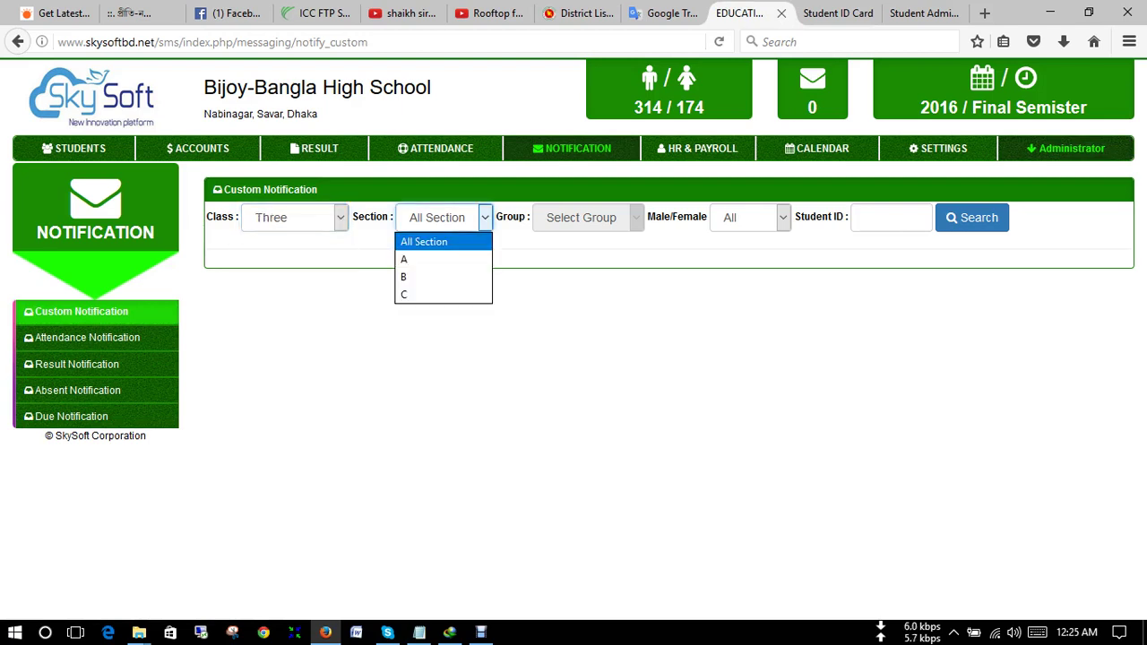
left_click(424, 241)
left_click(972, 217)
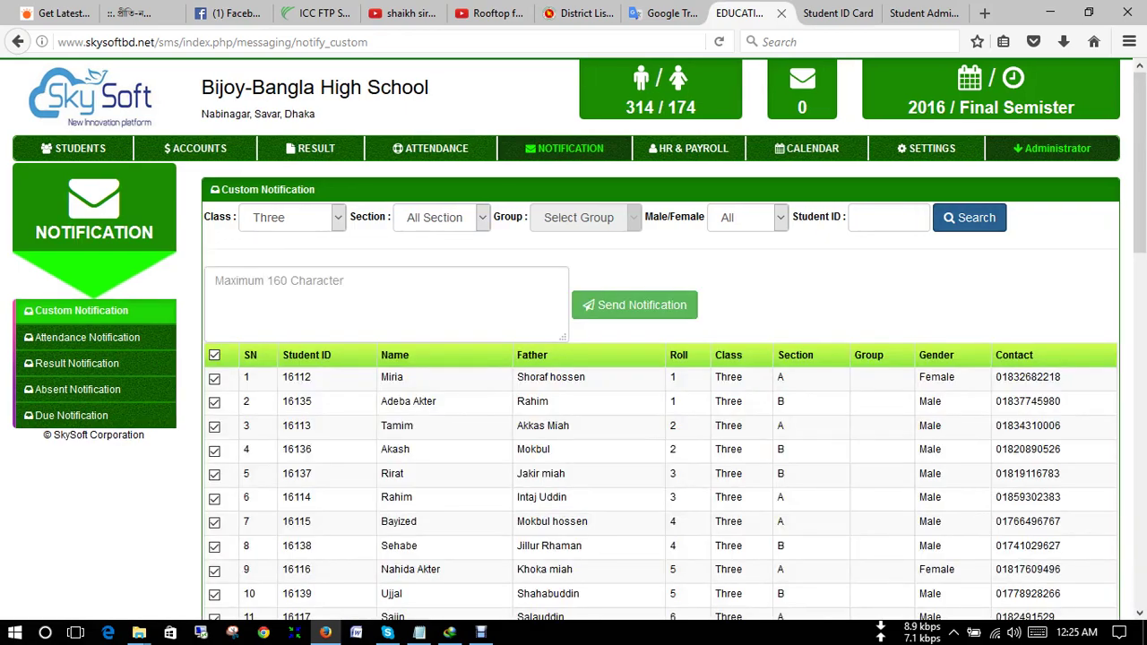
left_click(386, 303)
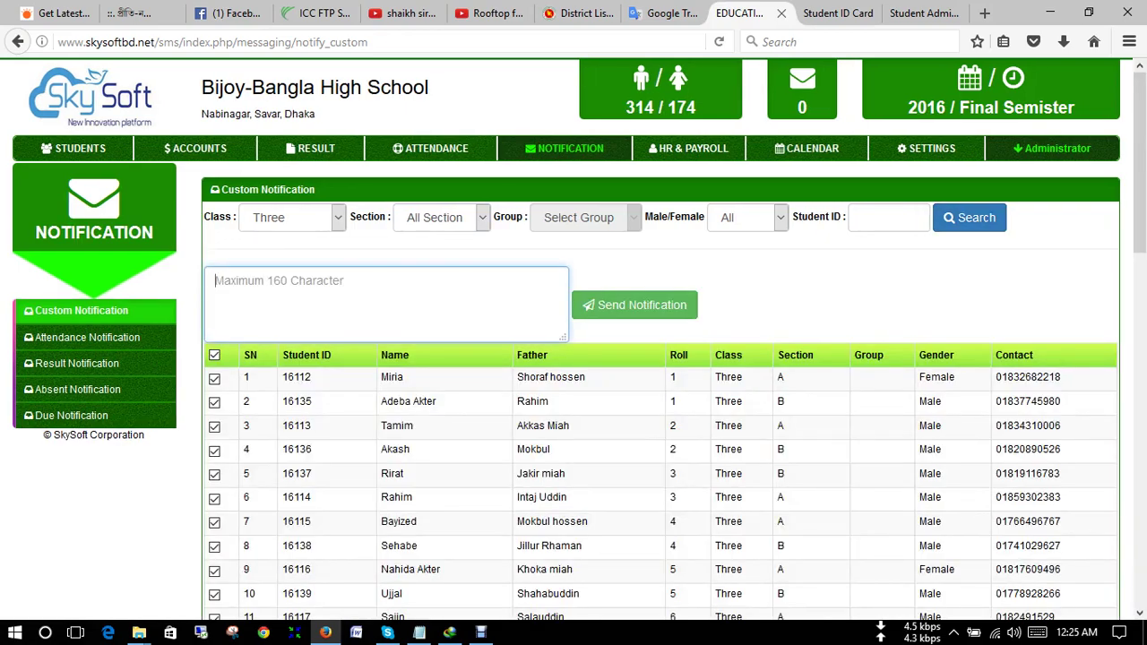
scroll(661, 392, "down", 10)
scroll(660, 392, "up", 5)
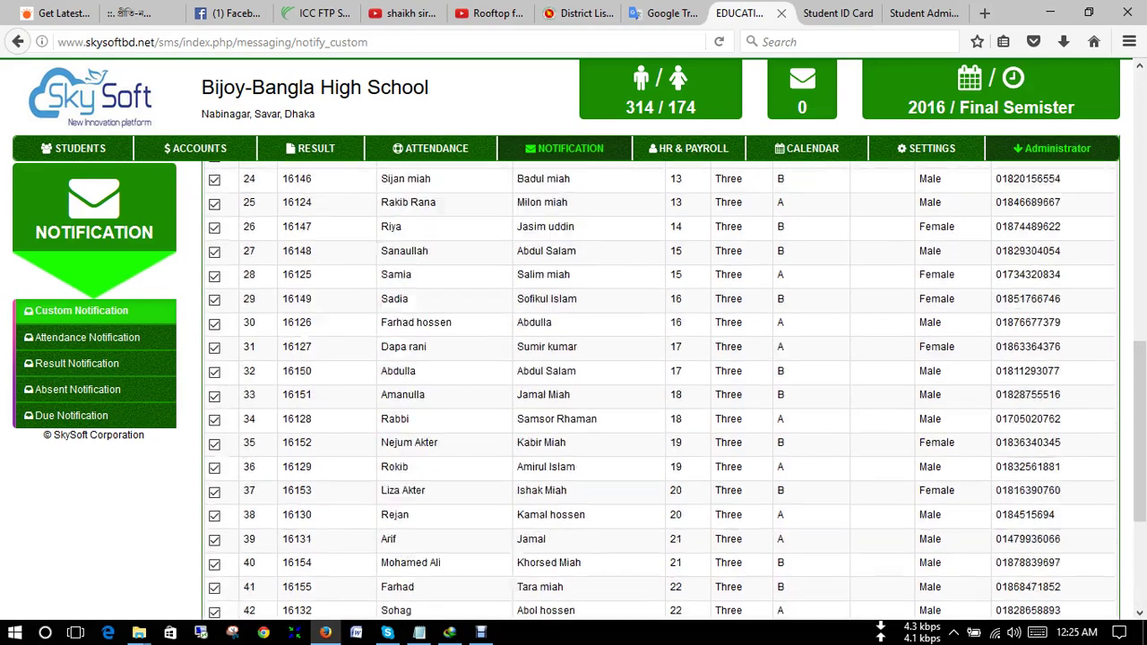
scroll(661, 392, "up", 6)
scroll(661, 391, "down", 10)
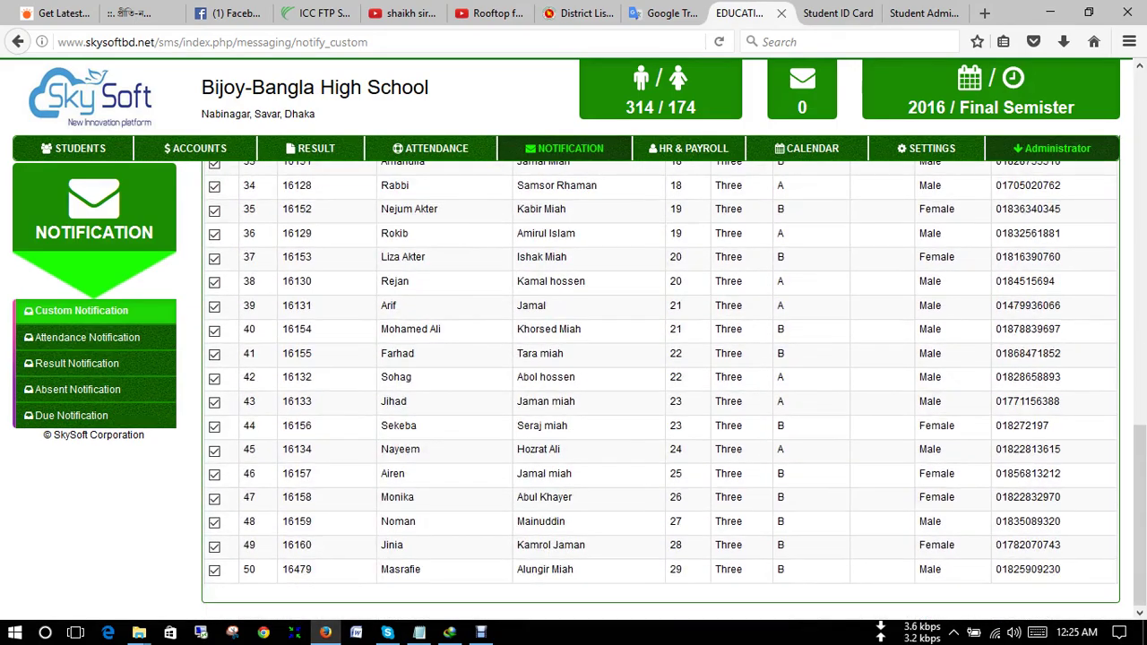
scroll(661, 392, "up", 10)
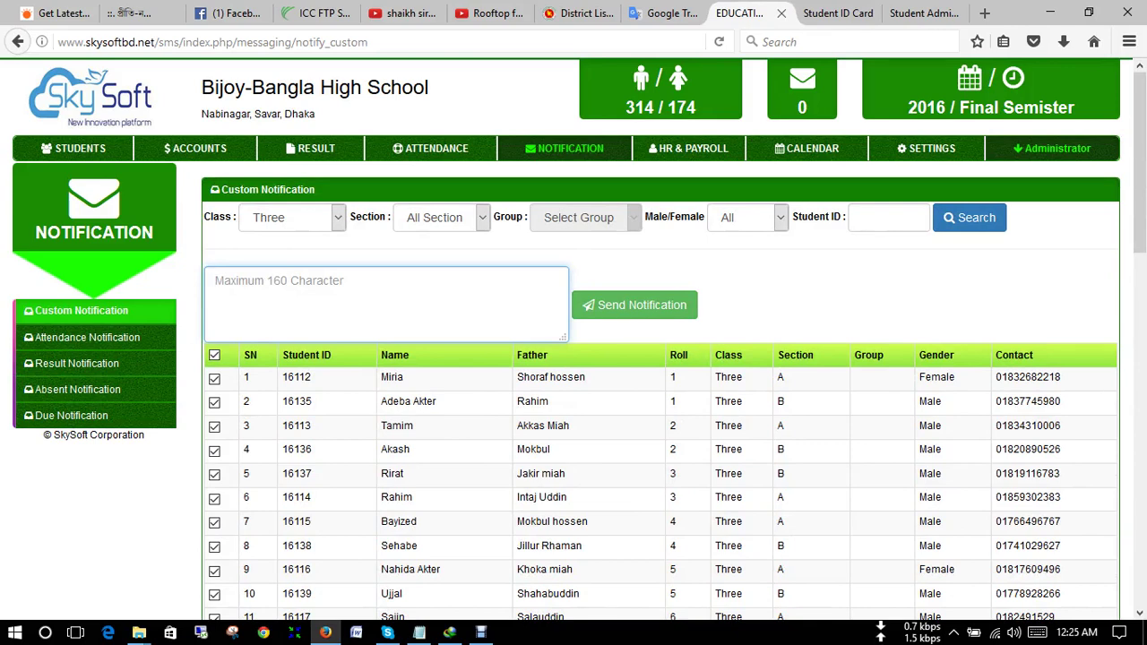
- Draft the custom notification message 'Tomorrow class is closed'
type("Tomorrow")
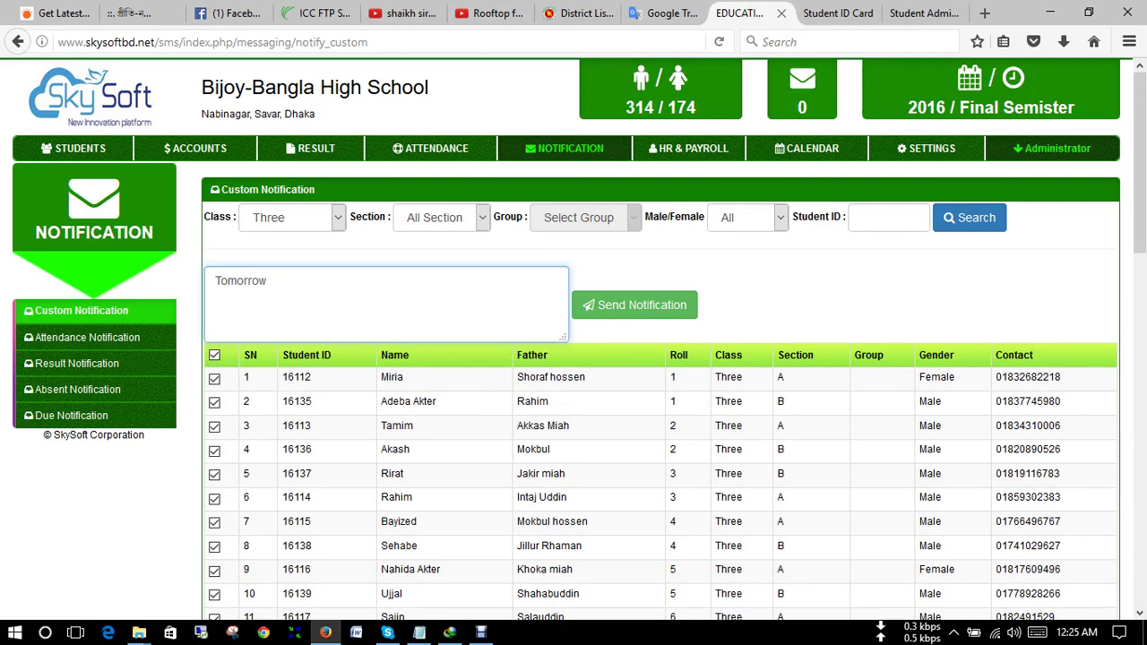
type("class is closed")
scroll(574, 358, "down", 1)
scroll(573, 358, "down", 4)
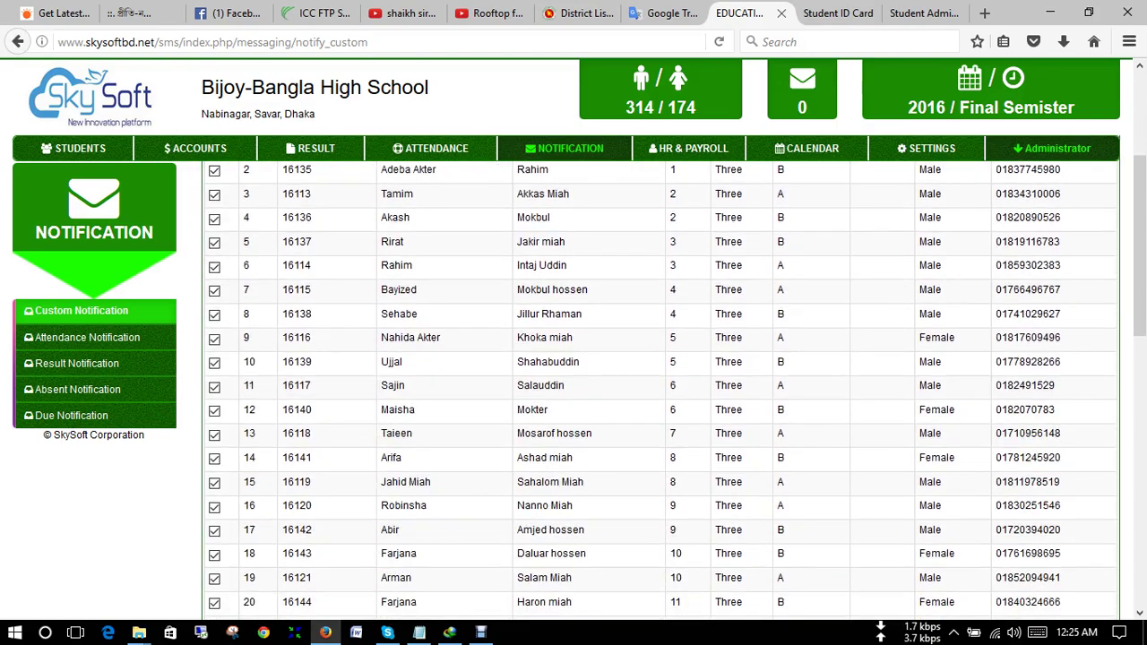
scroll(574, 358, "up", 5)
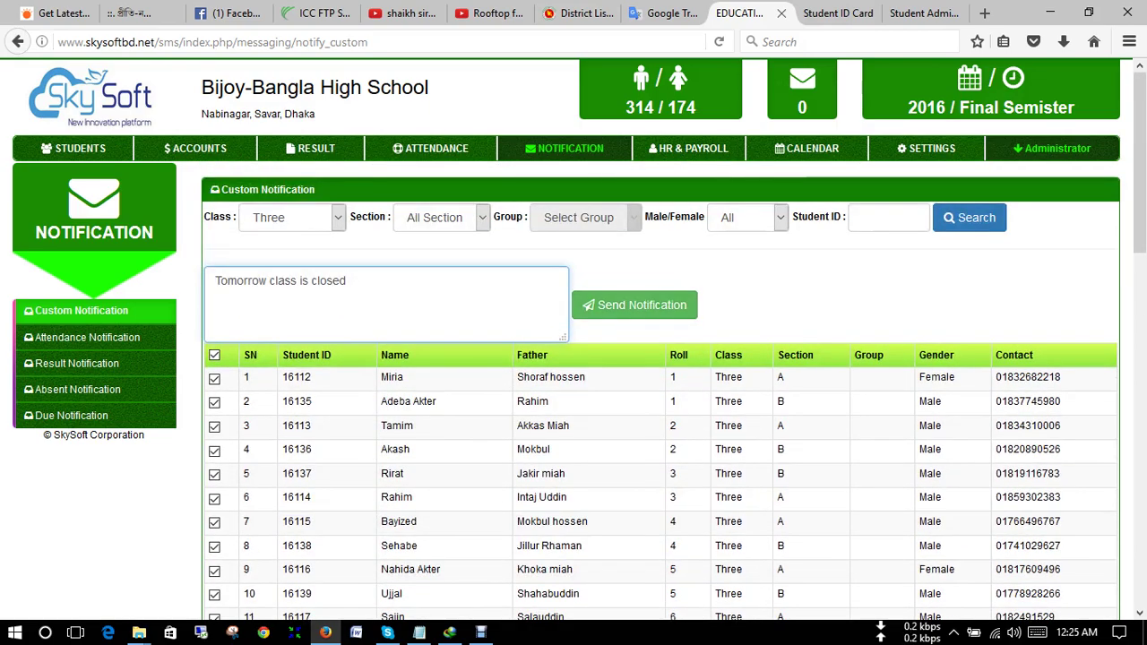
scroll(659, 386, "down", 2)
scroll(660, 385, "down", 15)
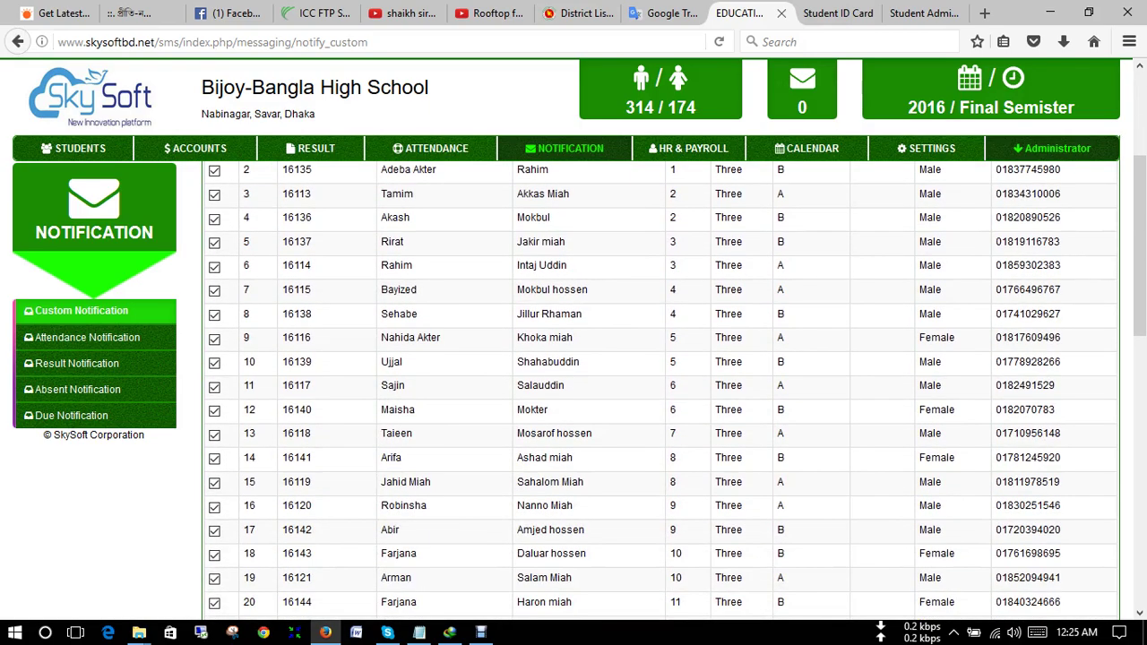
scroll(660, 386, "up", 15)
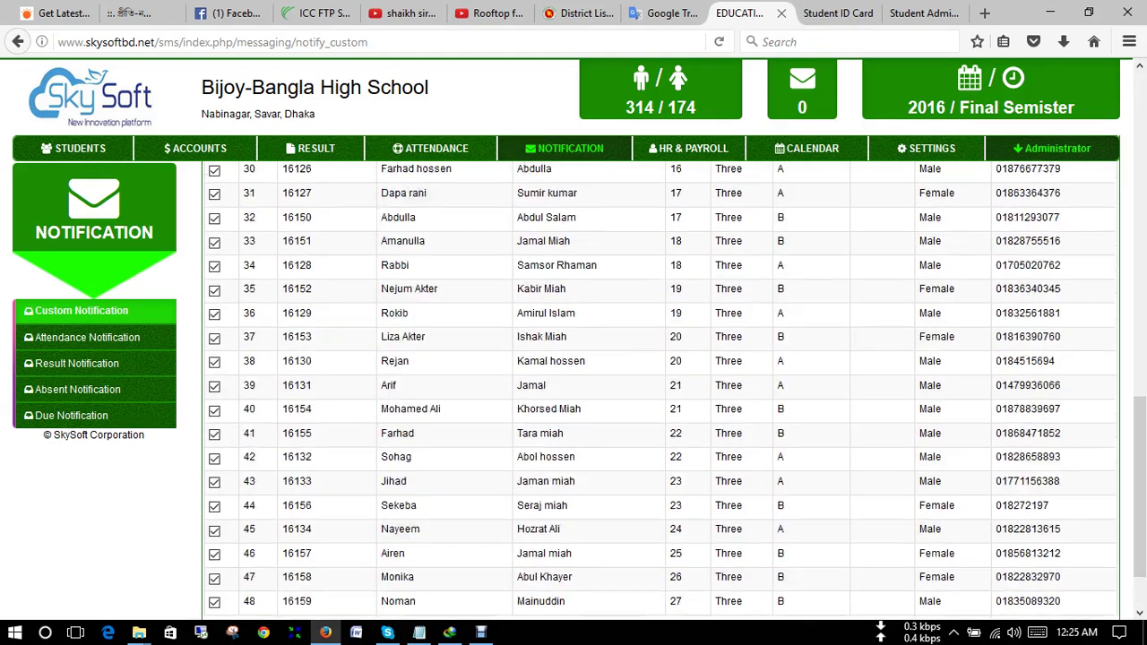
scroll(660, 386, "up", 3)
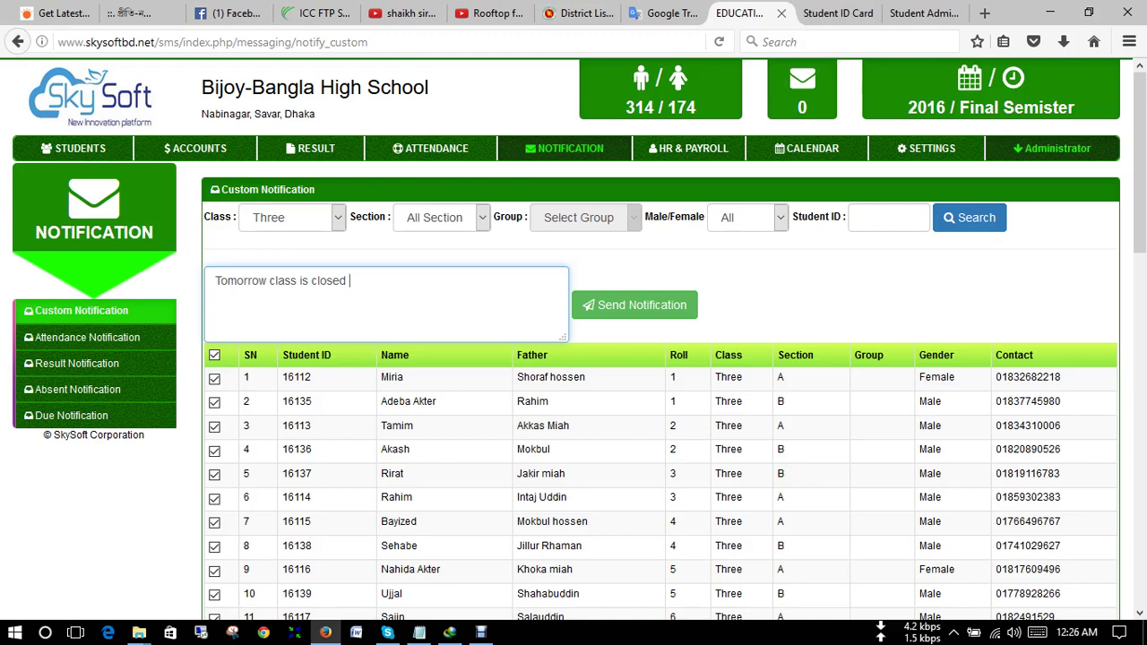
- Delete the drafted message, try sending it empty, and switch to Attendance Notification
key("shift+Left")
key("shift+Left")
key("shift+Left")
key("shift+Left")
key("shift+Left")
key("shift+Left")
key("shift+Left")
key("shift+Left")
key("shift+Left")
key("shift+Left")
key("shift+Left")
key("shift+Left")
key("shift+Left")
key("shift+Left")
key("shift+Left")
key("shift+Left")
key("shift+Left")
key("shift+Left")
key("shift+Left")
key("shift+Left")
key("BackSpace")
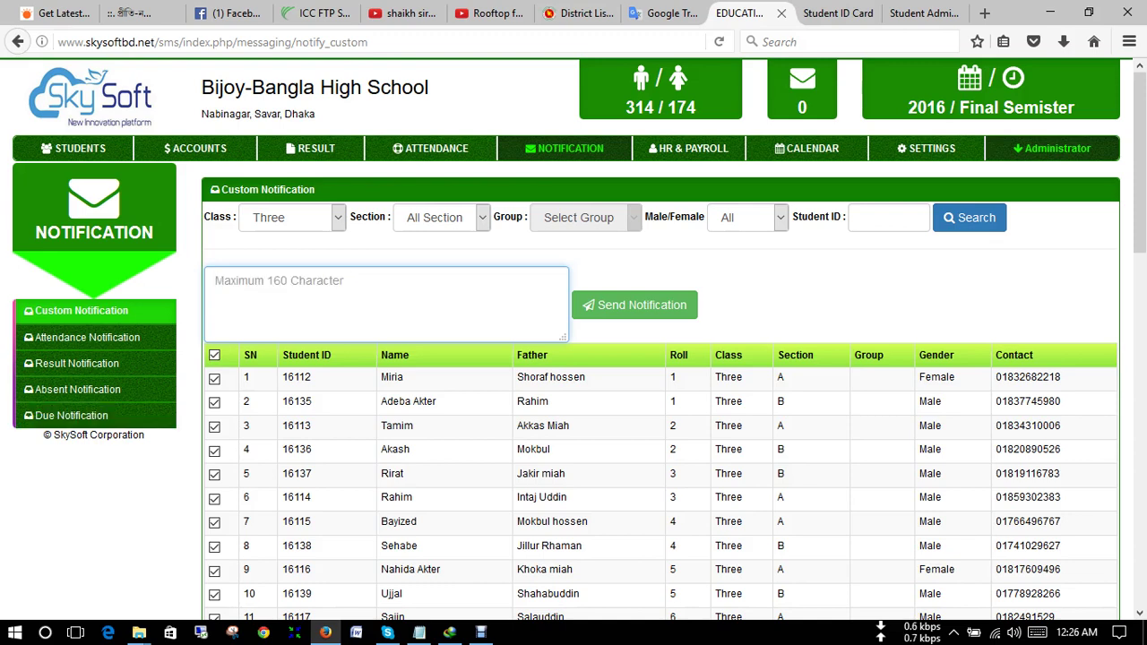
left_click(634, 305)
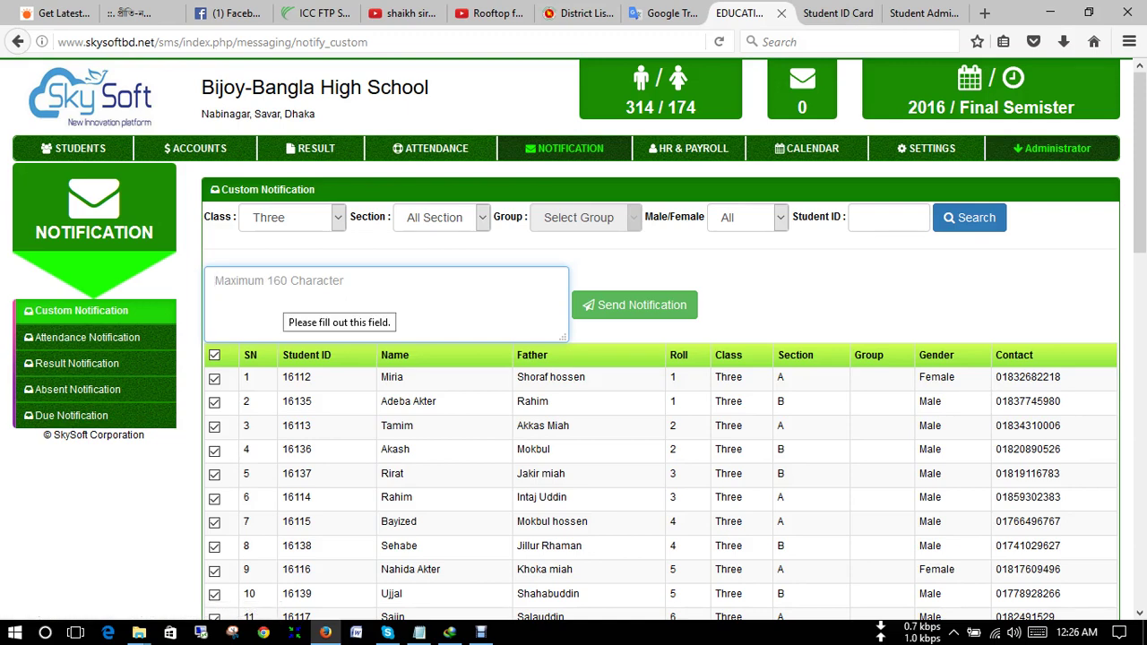
left_click(89, 337)
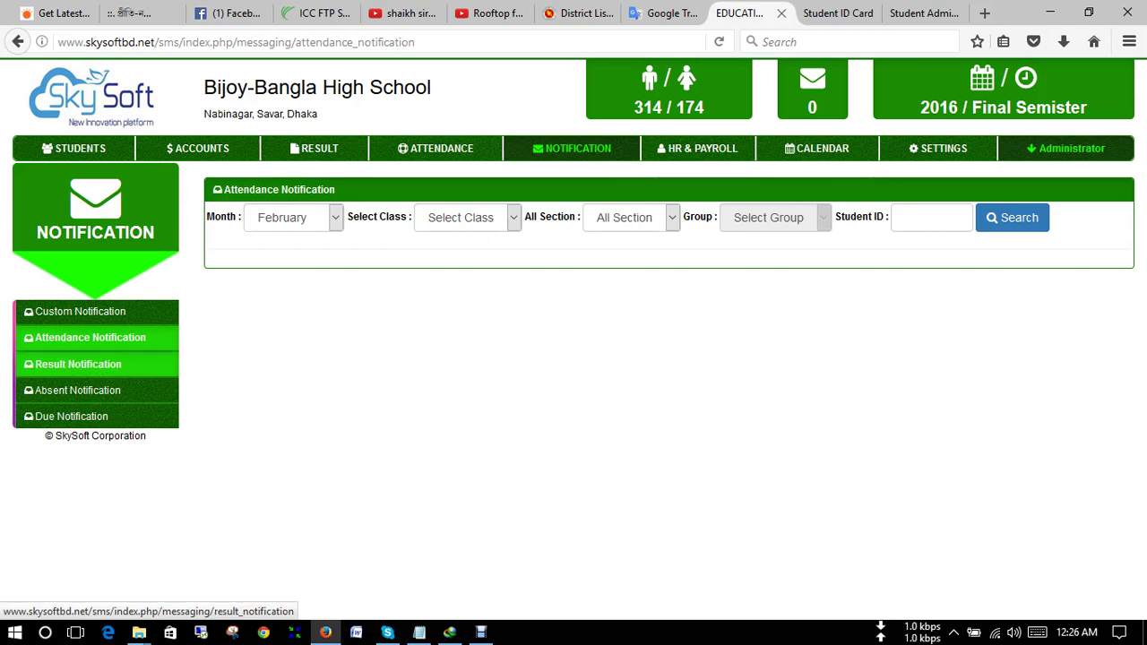
- Search Absent Notification for Class Three, Section A, then move to Result Notification
left_click(79, 390)
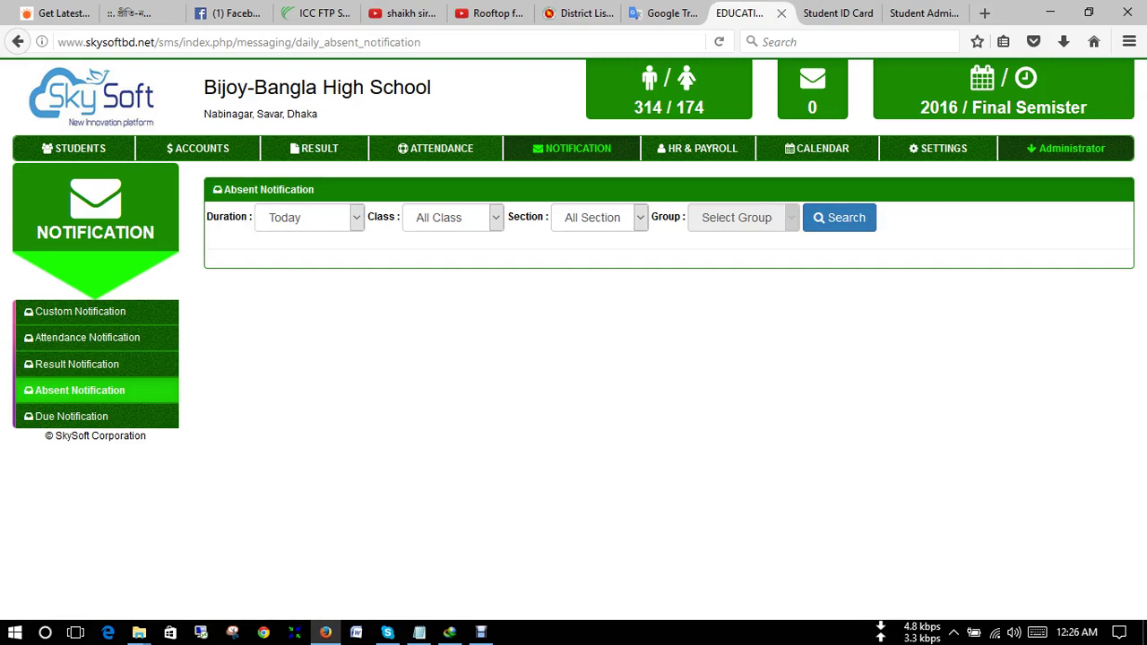
left_click(452, 217)
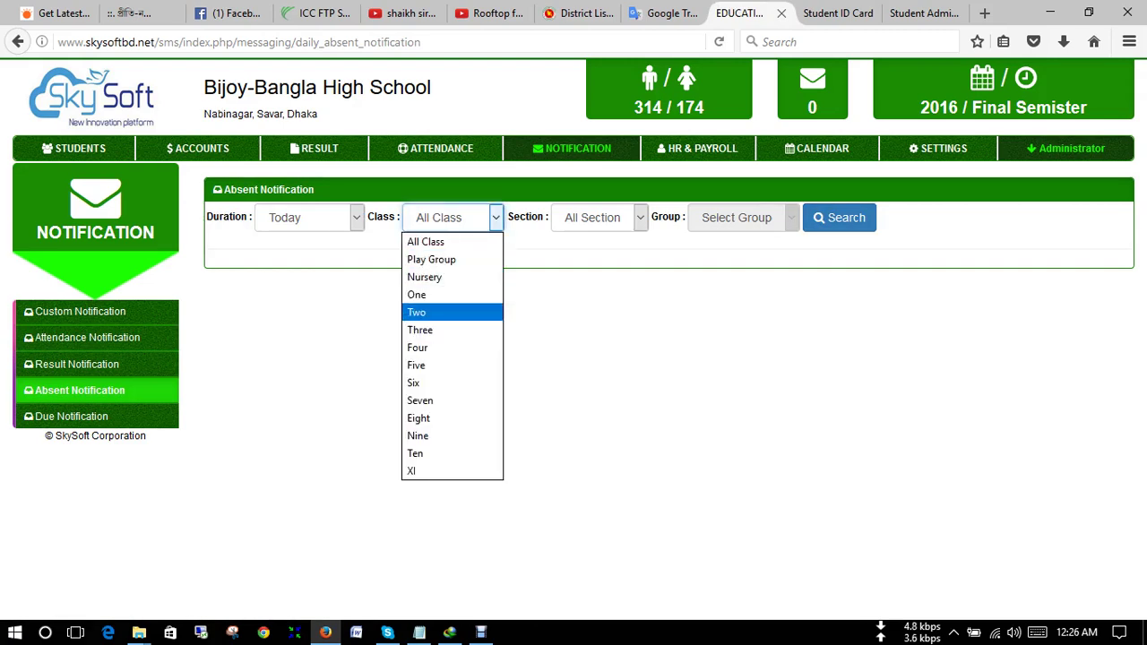
left_click(419, 329)
left_click(599, 217)
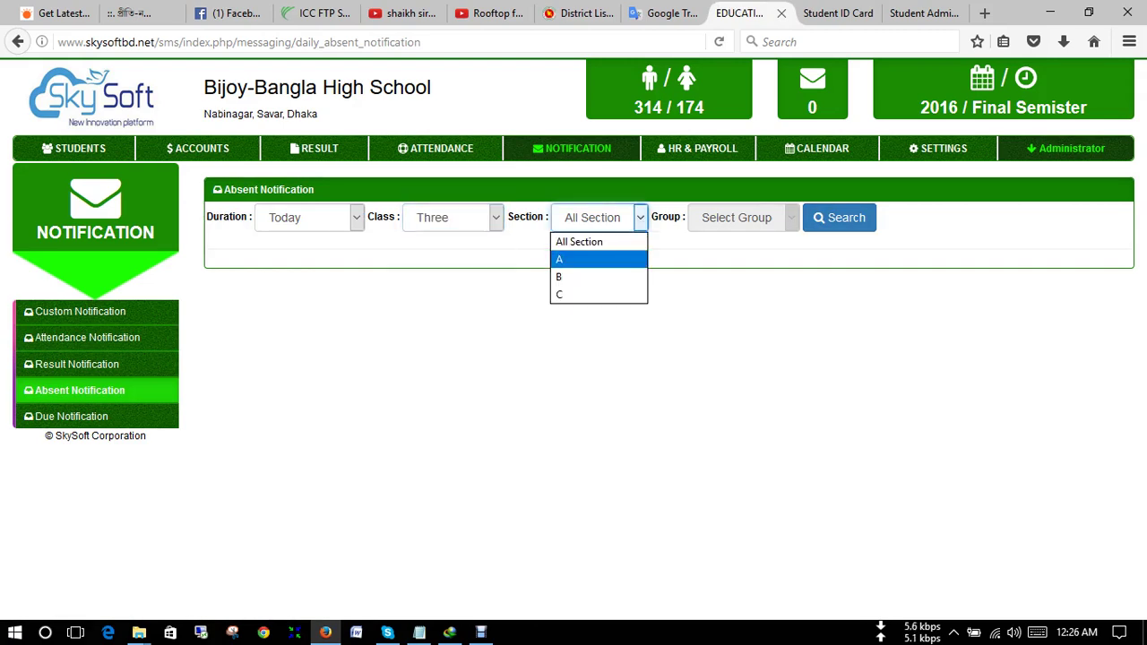
left_click(559, 259)
left_click(840, 218)
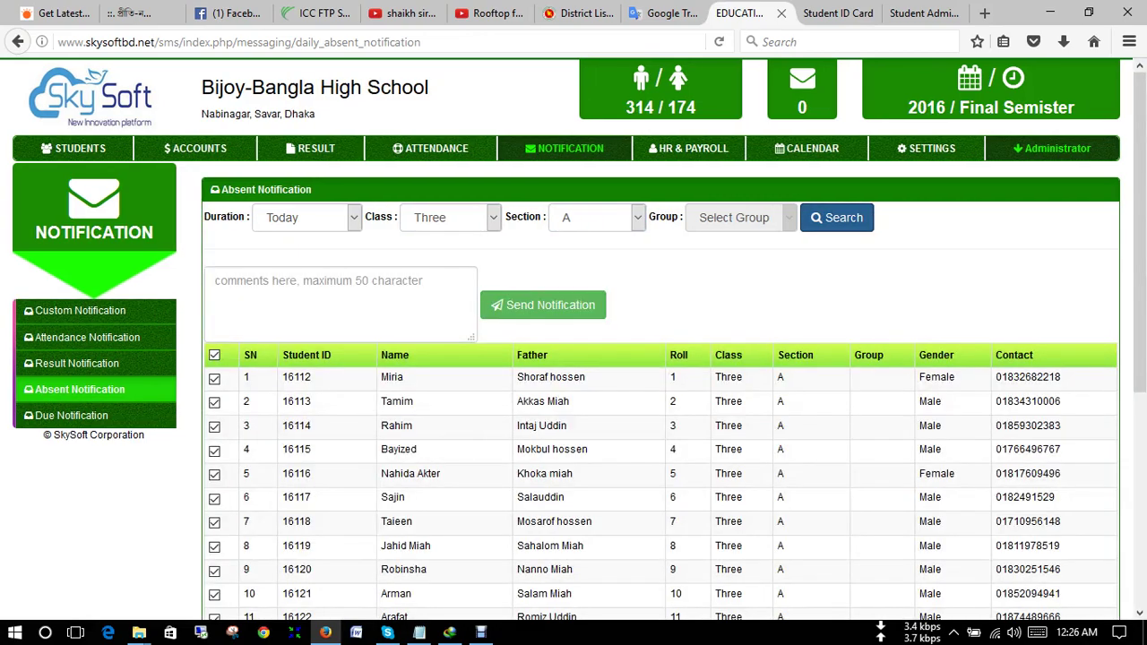
scroll(659, 448, "down", 4)
scroll(660, 448, "up", 4)
left_click(216, 280)
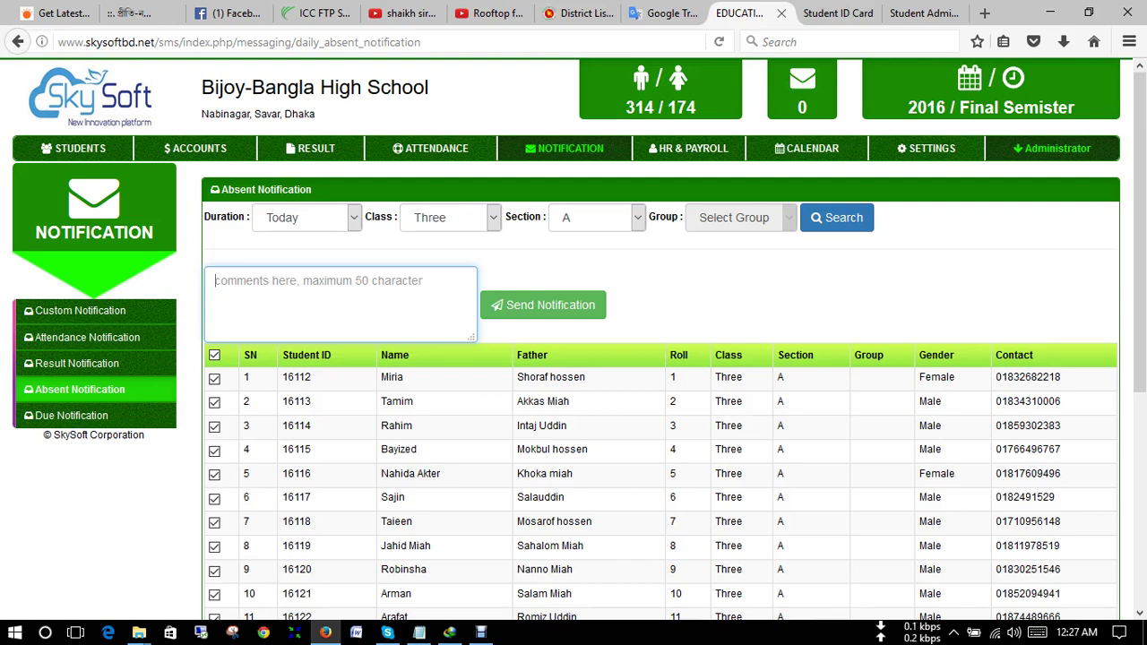
left_click(78, 363)
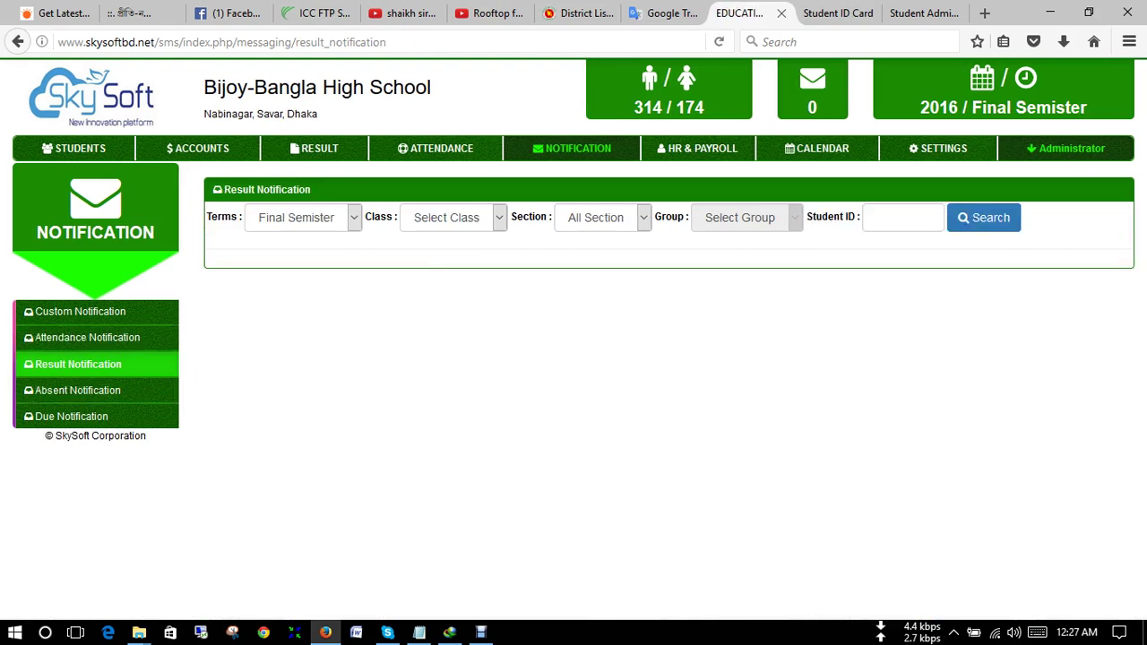
- Search Final Semister results for Class Two, Section A and select row 1's result text
left_click(303, 217)
left_click(287, 294)
left_click(452, 217)
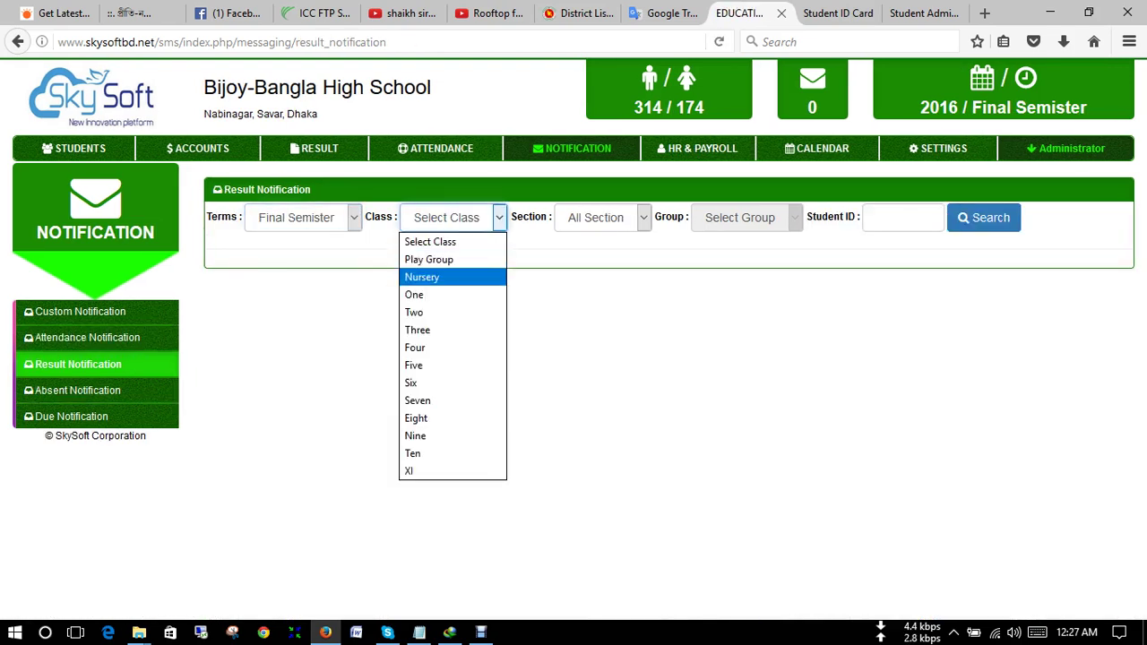
left_click(435, 310)
left_click(602, 217)
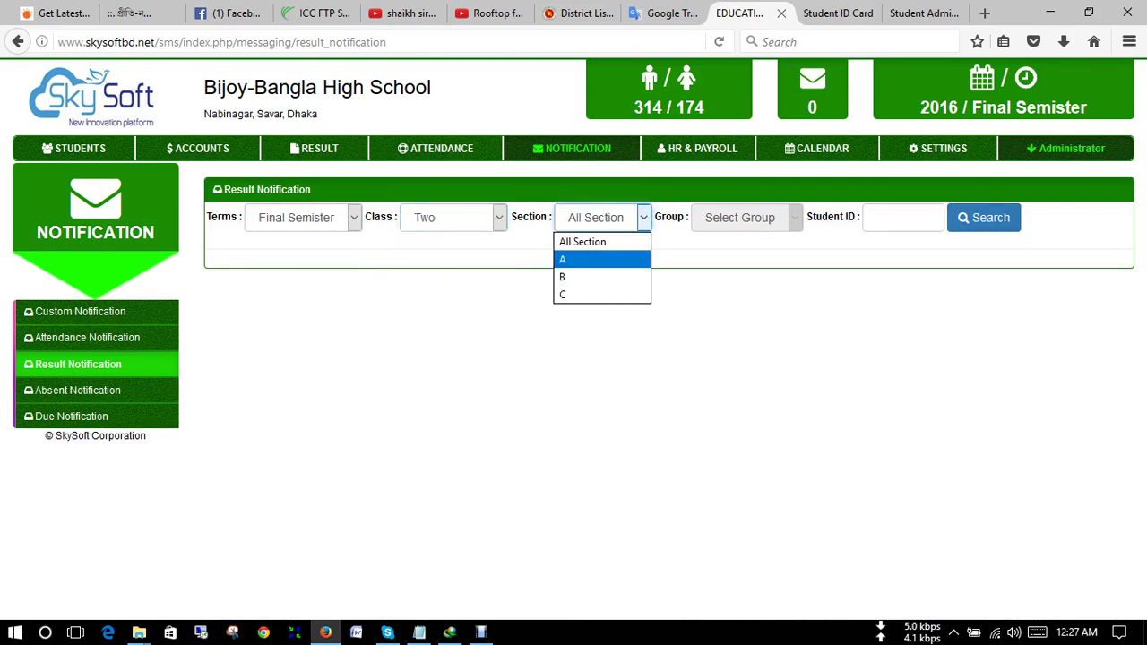
left_click(563, 259)
left_click(983, 217)
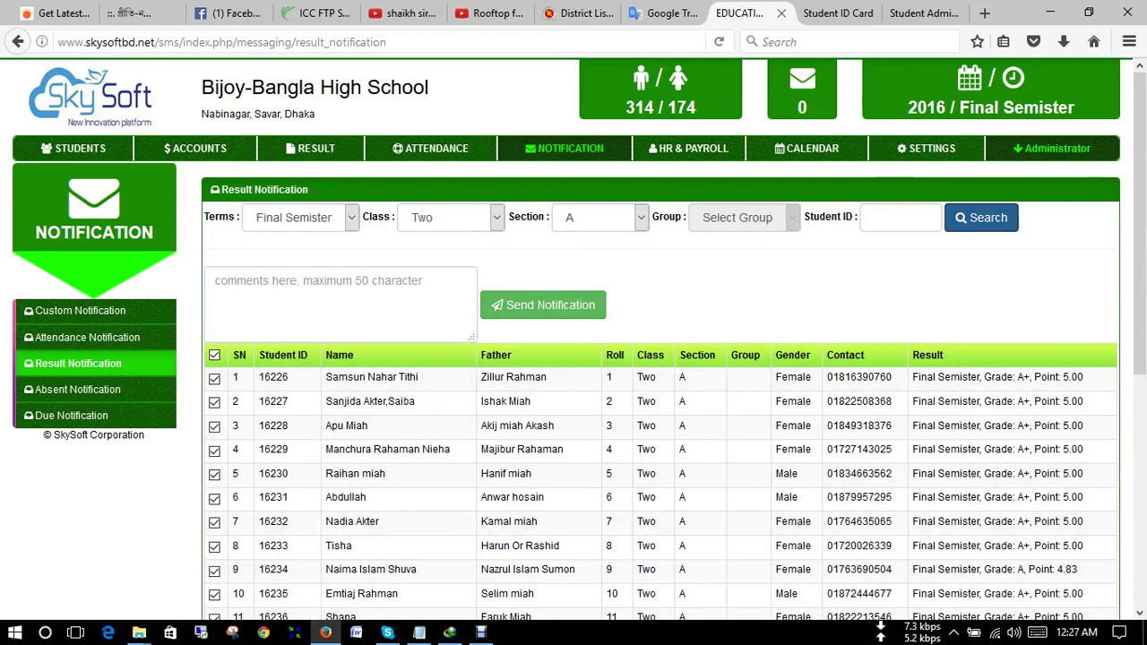
left_click(216, 280)
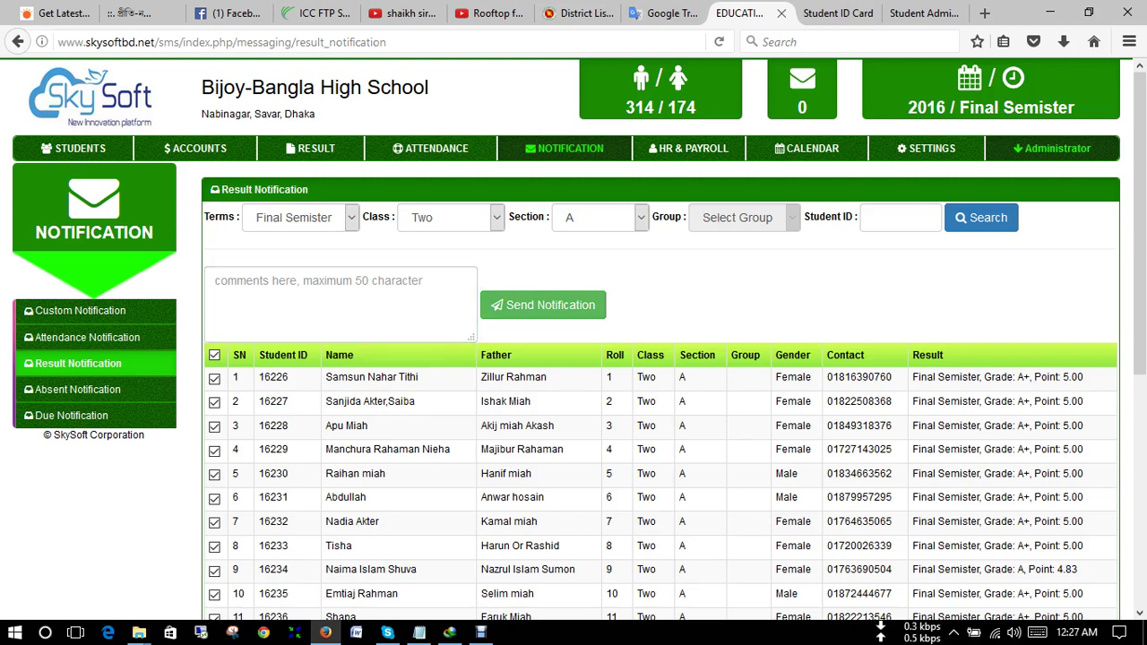
left_click_drag(1085, 377, 912, 377)
- Open the Due Student List with academic year 2016, Class Three and Section A
left_click(72, 415)
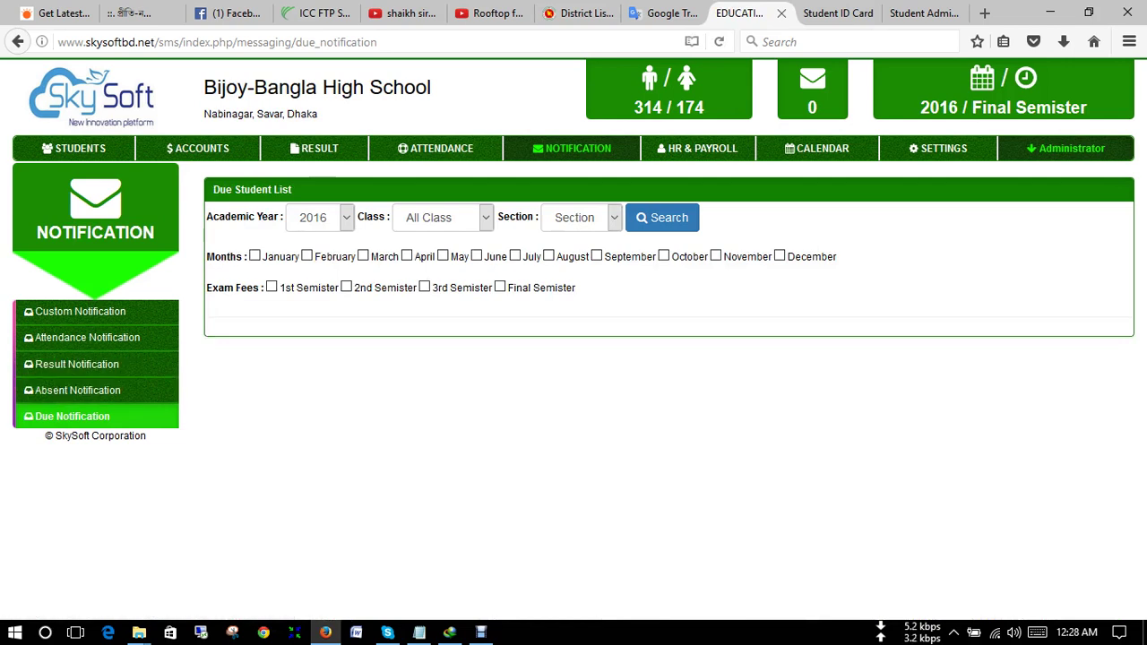
left_click(320, 217)
left_click(305, 239)
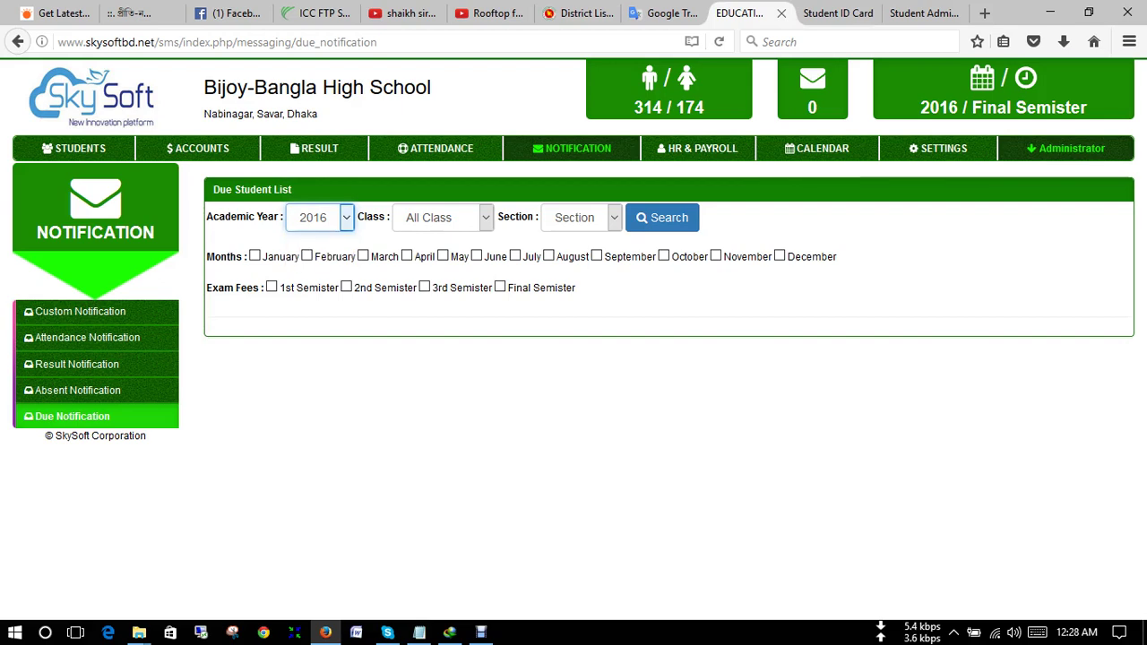
left_click(442, 217)
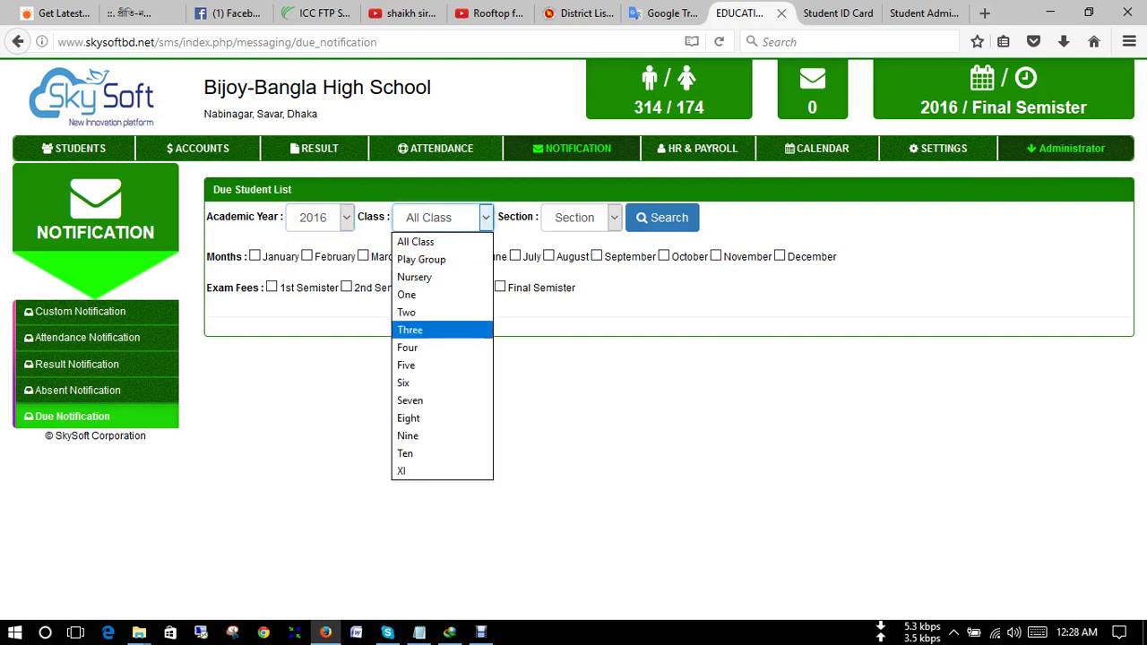
key("Return")
key("Tab")
key("alt+Down")
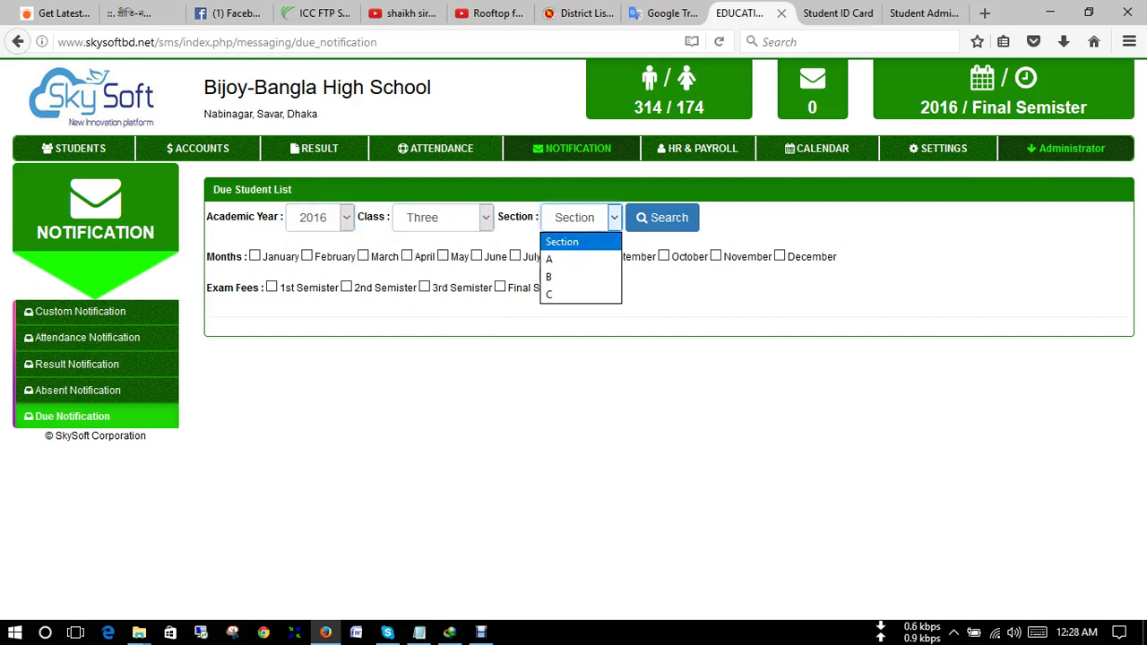
key("Down")
key("Return")
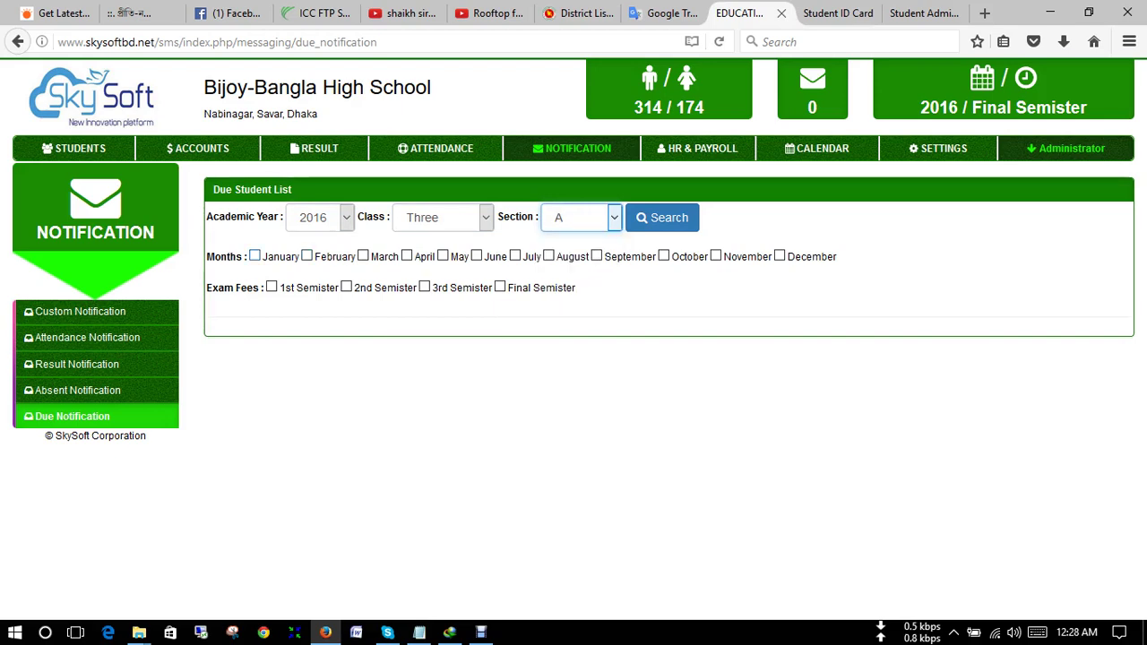
- Tick January through June and 1st Semister, then search and review the due students
left_click(255, 256)
left_click(306, 256)
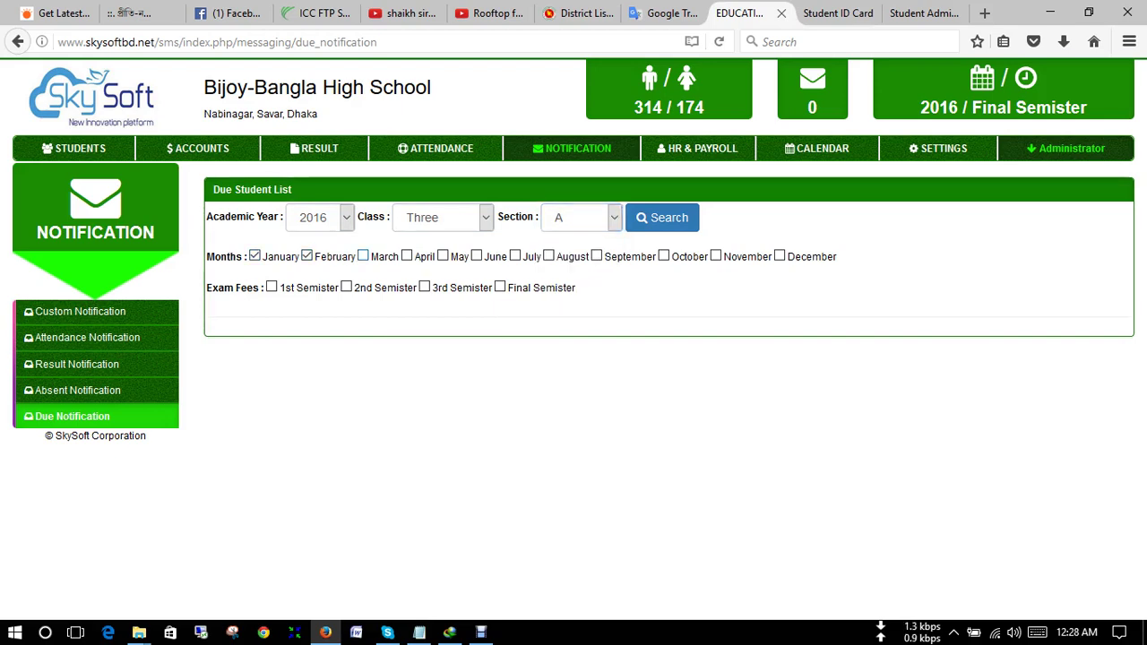
left_click(363, 256)
left_click(407, 256)
left_click(443, 256)
left_click(476, 256)
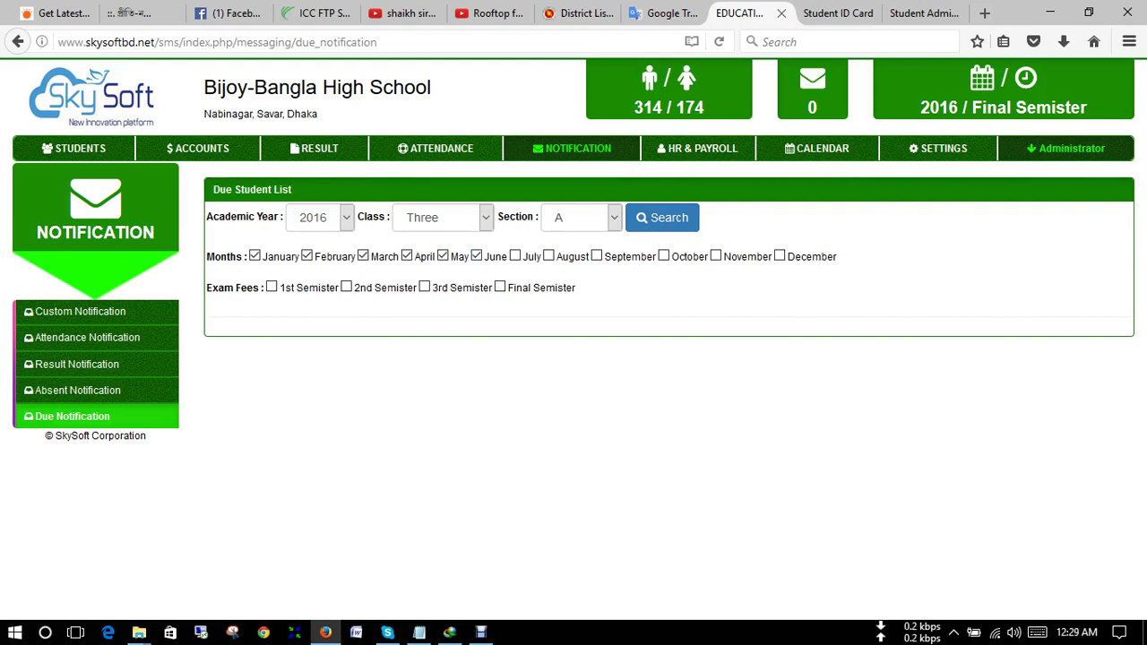
left_click(272, 287)
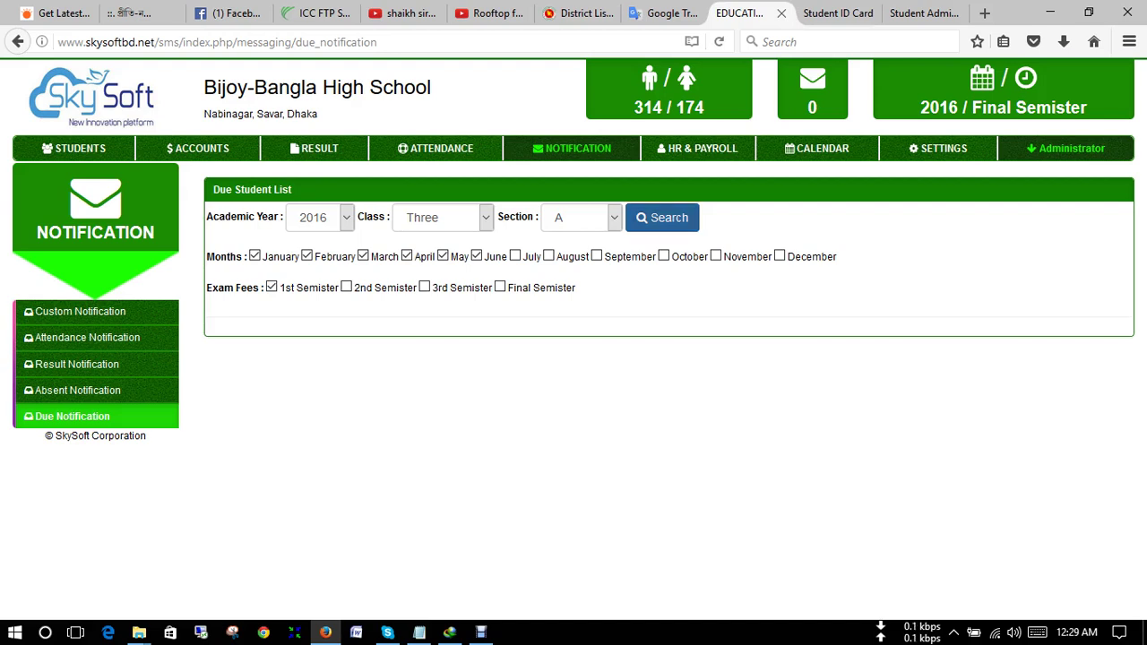
left_click(662, 217)
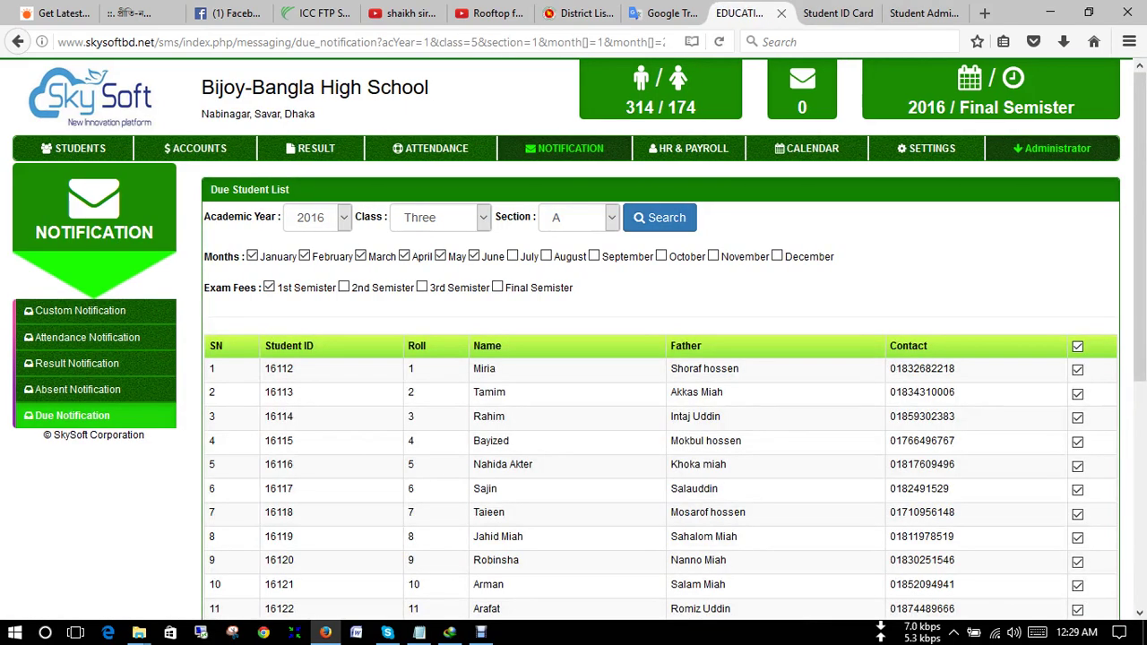
scroll(658, 403, "down", 6)
scroll(658, 404, "up", 6)
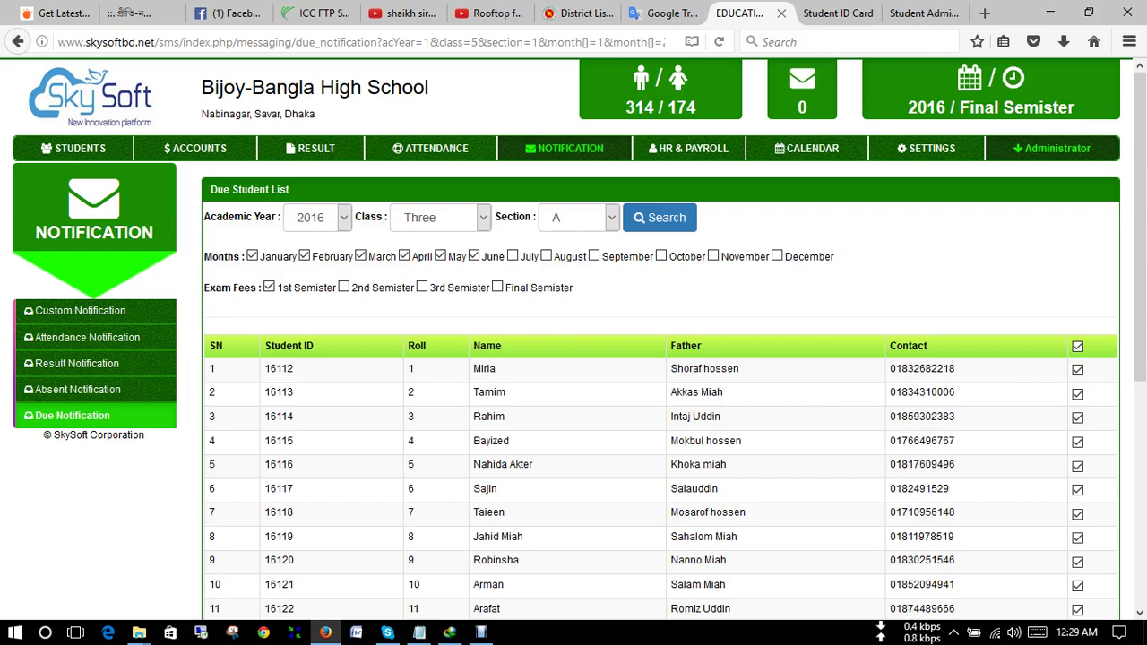
scroll(660, 391, "down", 4)
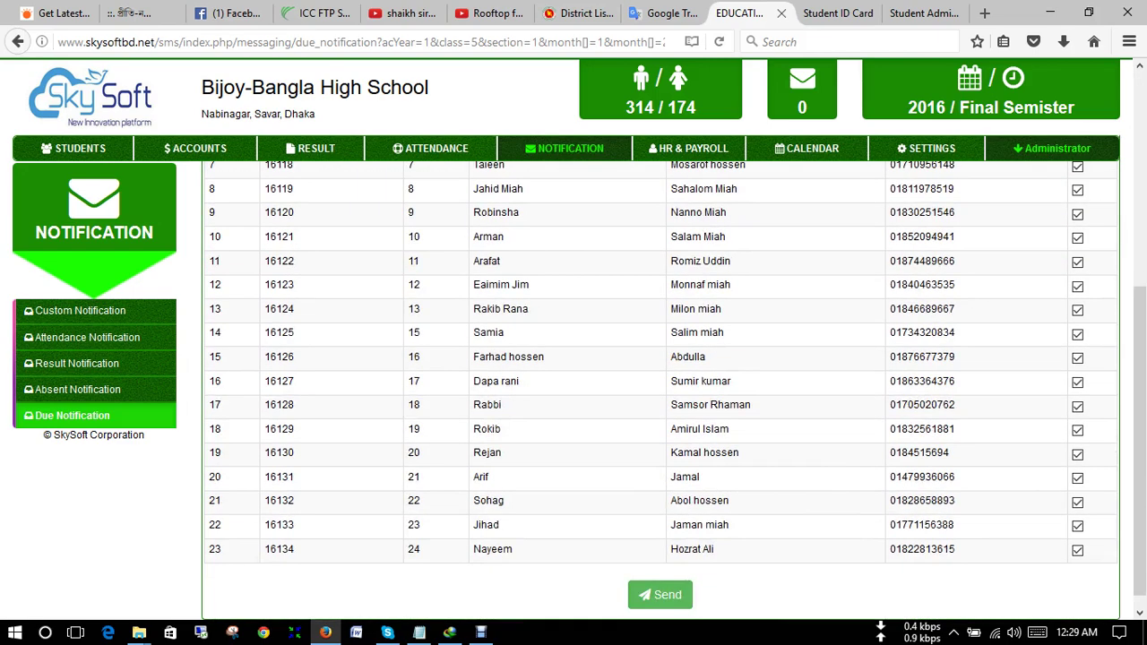
scroll(660, 391, "up", 4)
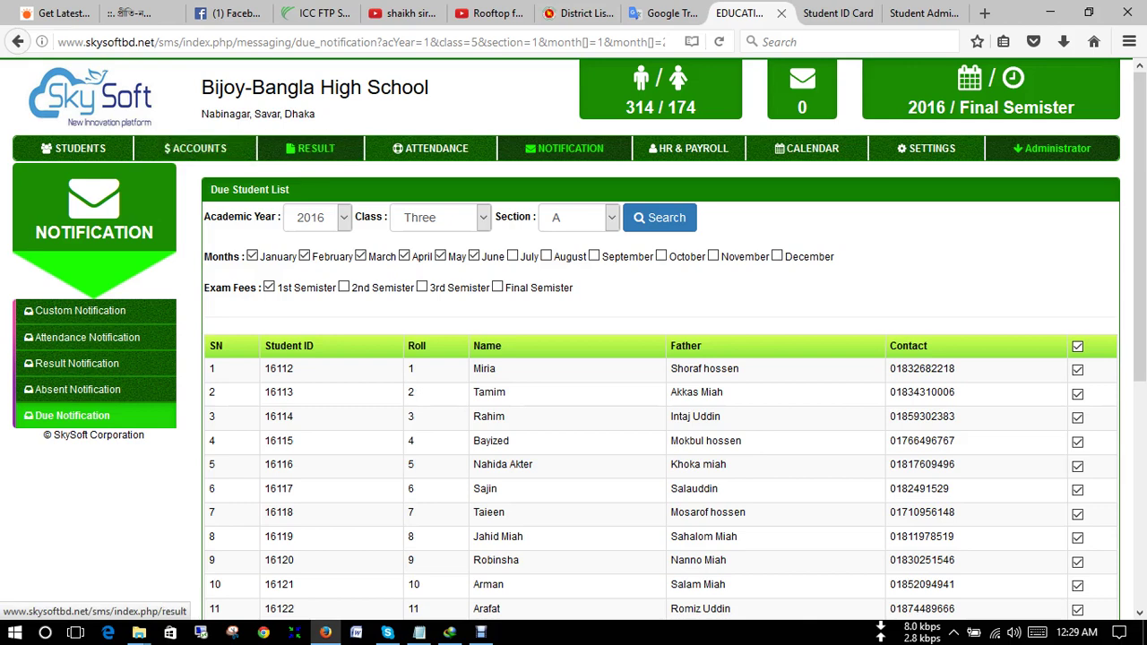
- In RESULT Mark Entry, filter Class Four, Section A and edit roll 1's marks
left_click(313, 148)
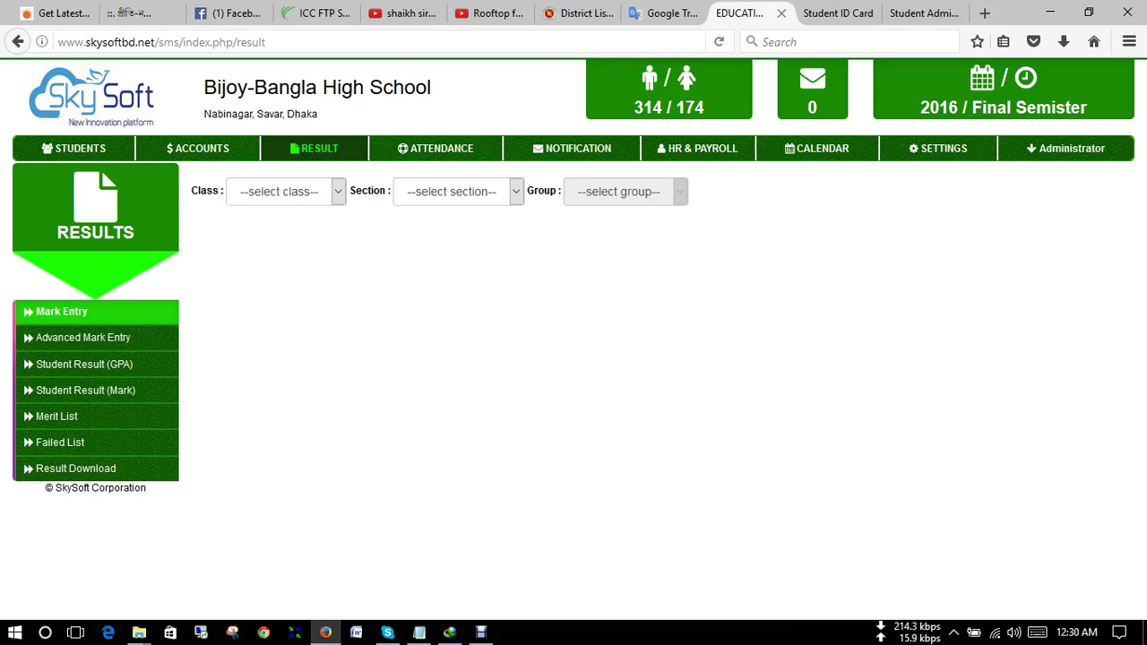
left_click(285, 191)
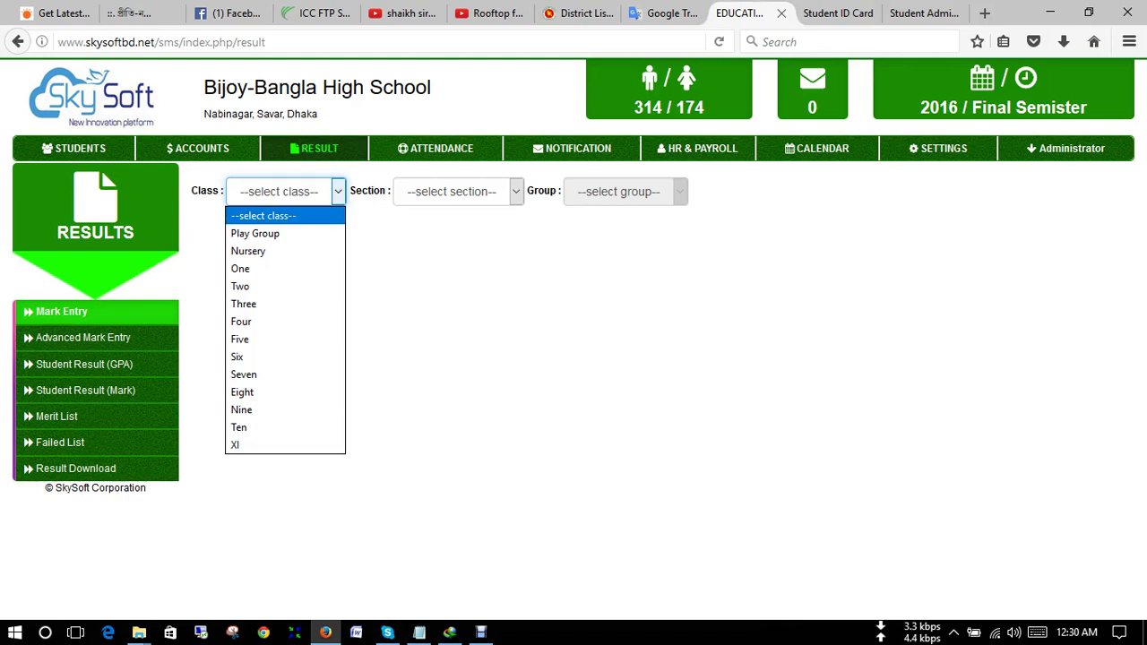
key("Down")
key("Down")
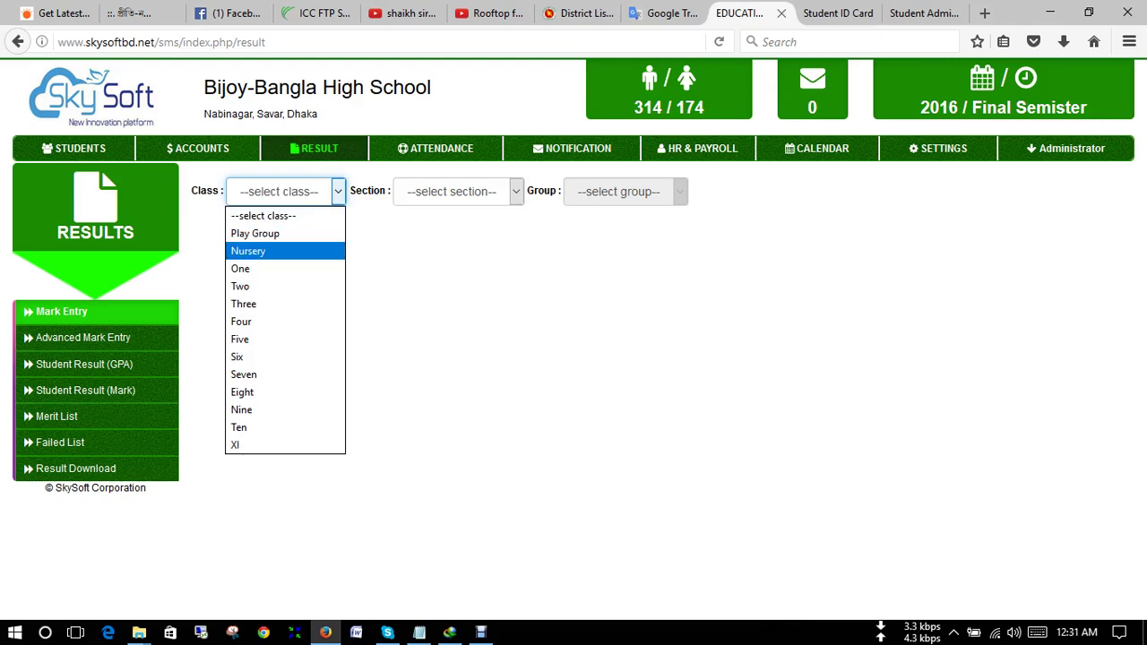
key("Down")
key("Down")
key("Down")
key("Down")
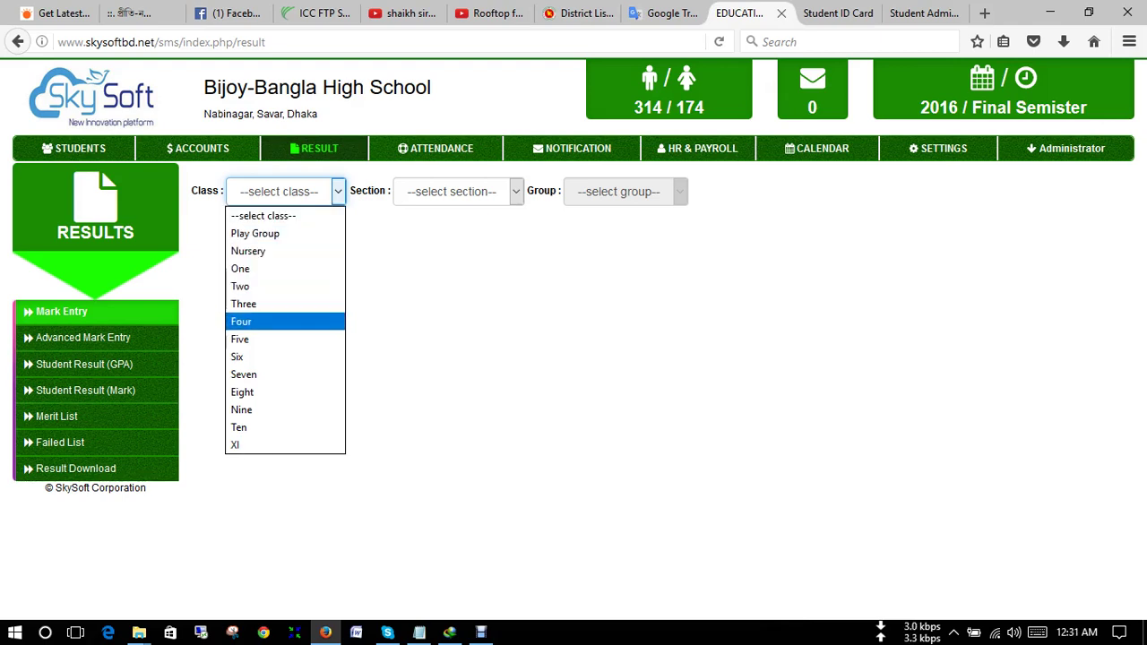
key("Return")
key("Tab")
key("alt+Down")
key("Down")
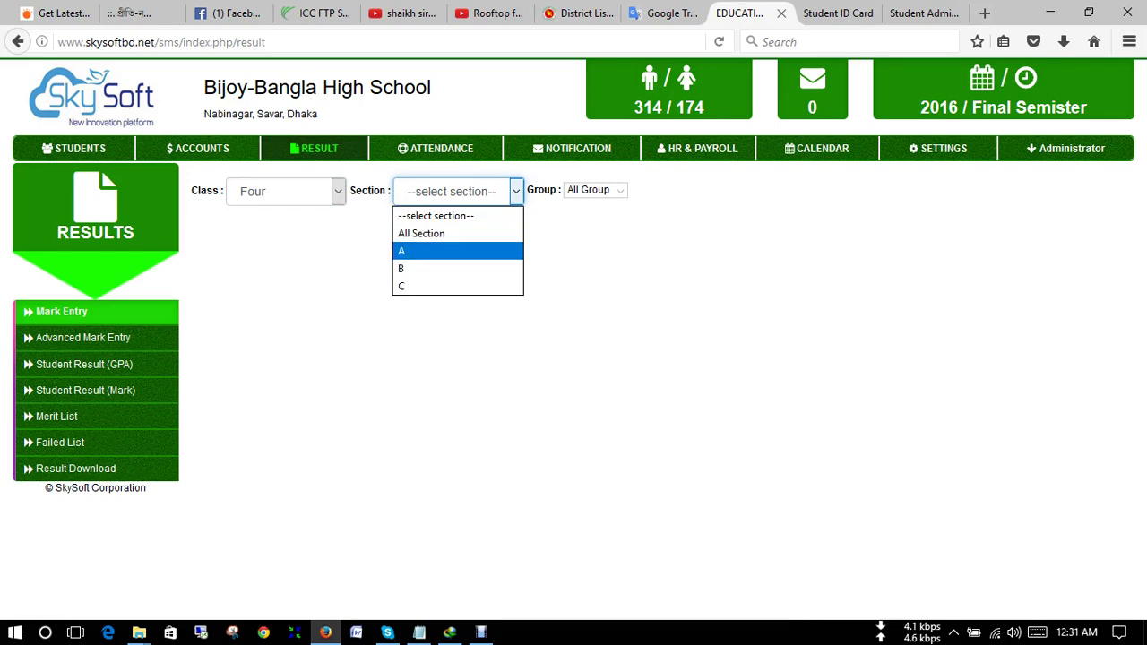
key("Return")
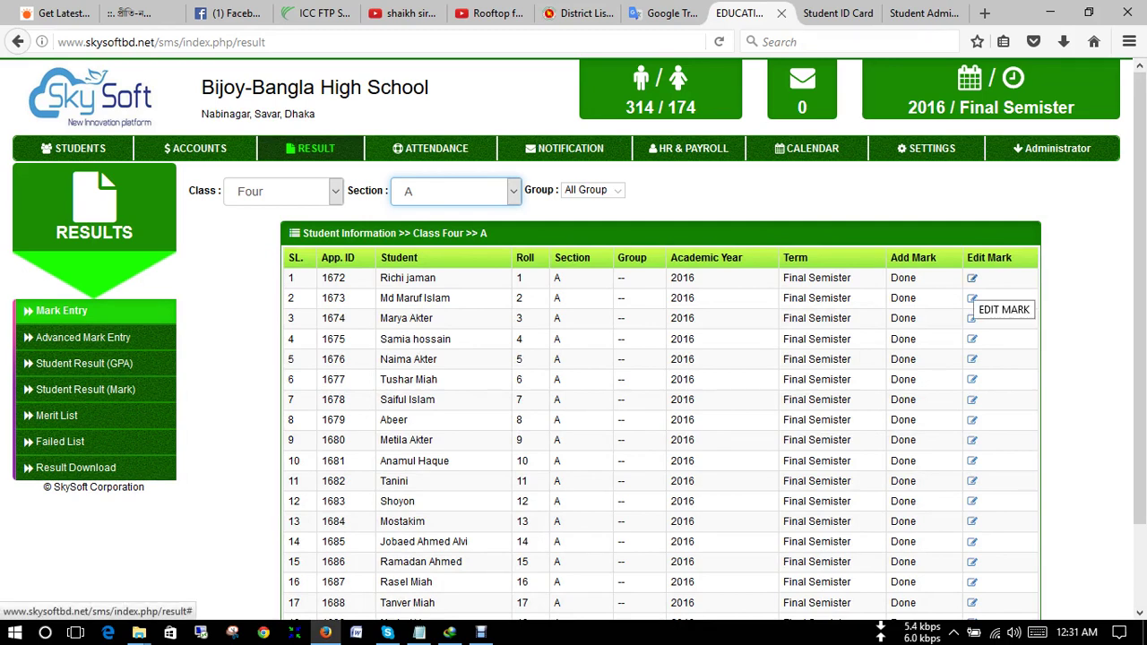
left_click(972, 278)
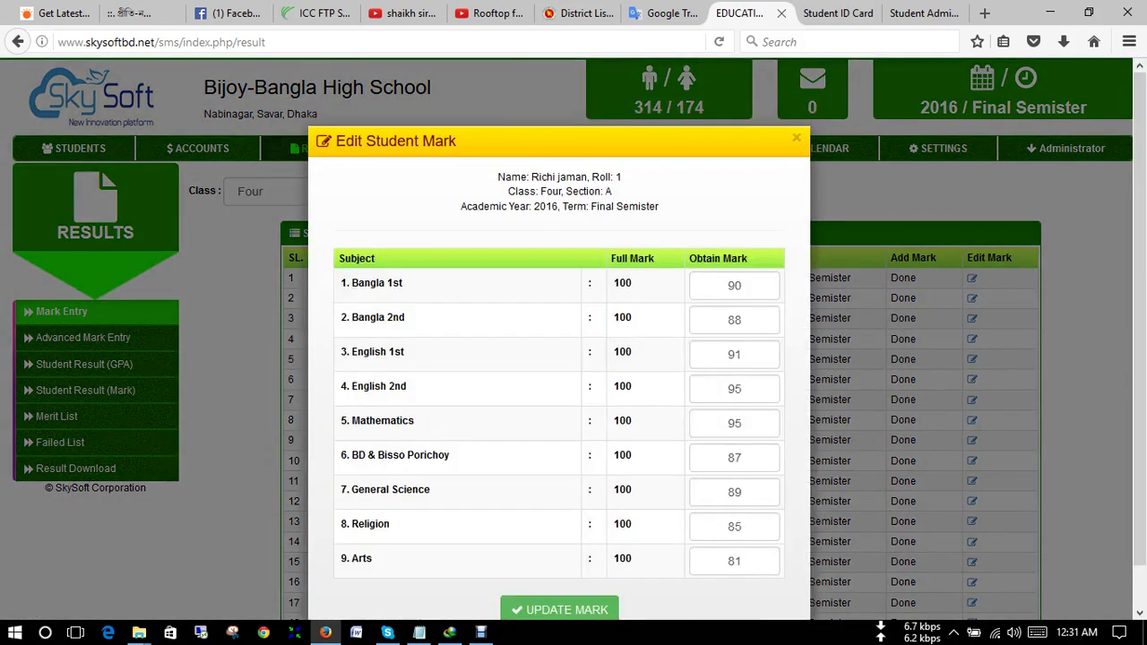
- Enter 98 for Bangla 1st and 97 for Religion, then Update Mark
scroll(559, 358, "down", 1)
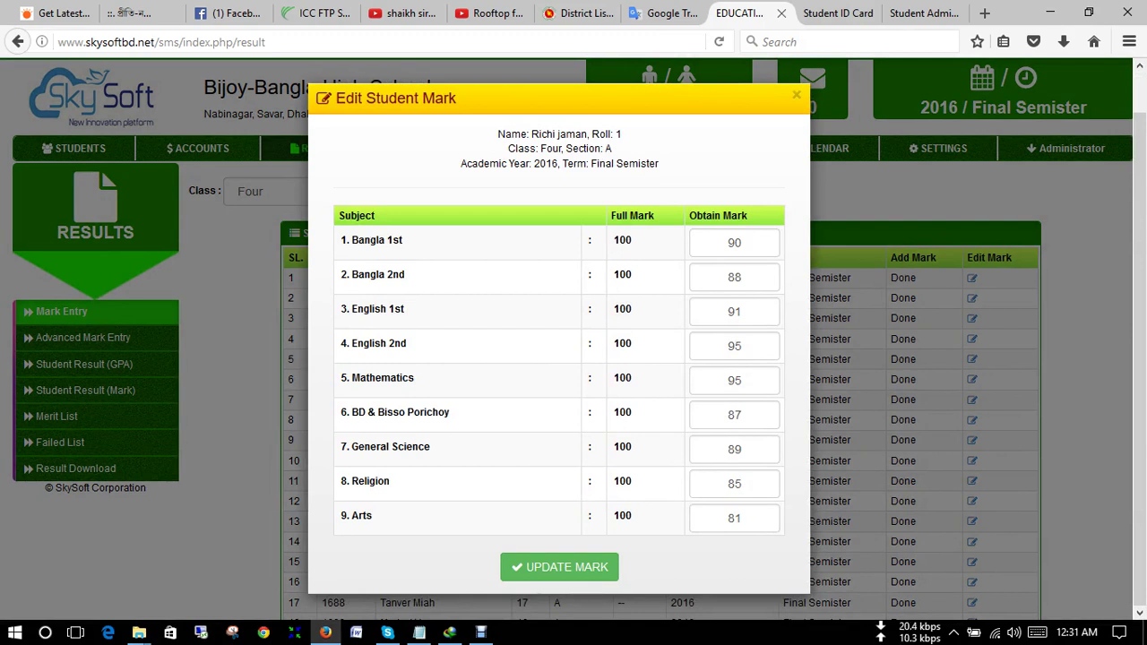
double_click(735, 242)
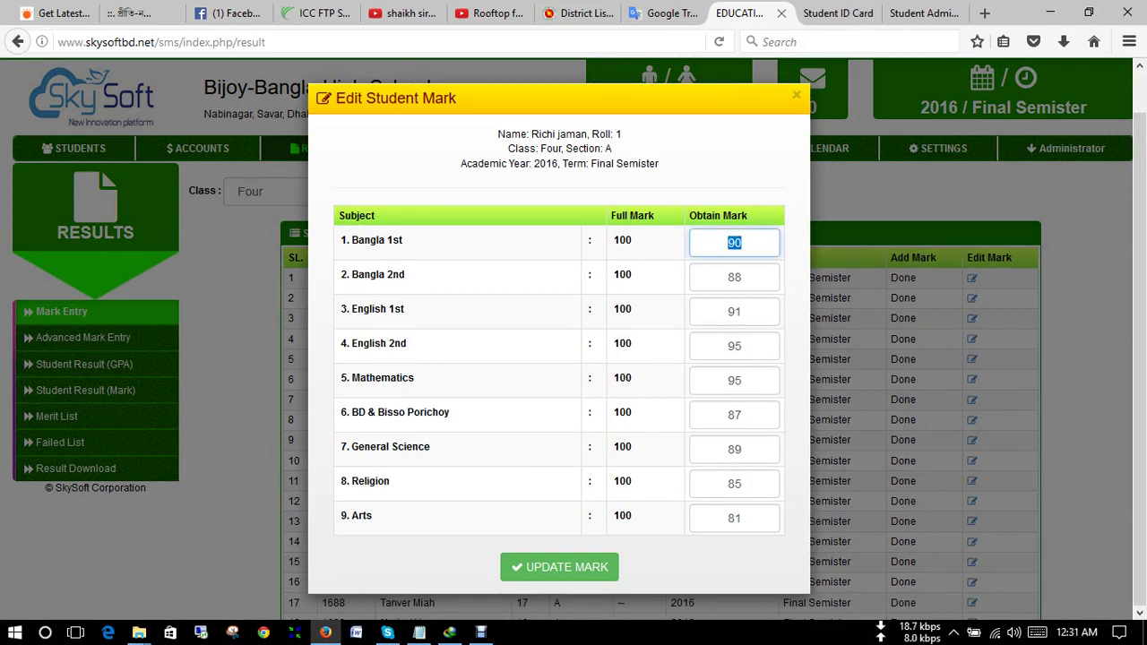
key("BackSpace")
type("98")
double_click(734, 484)
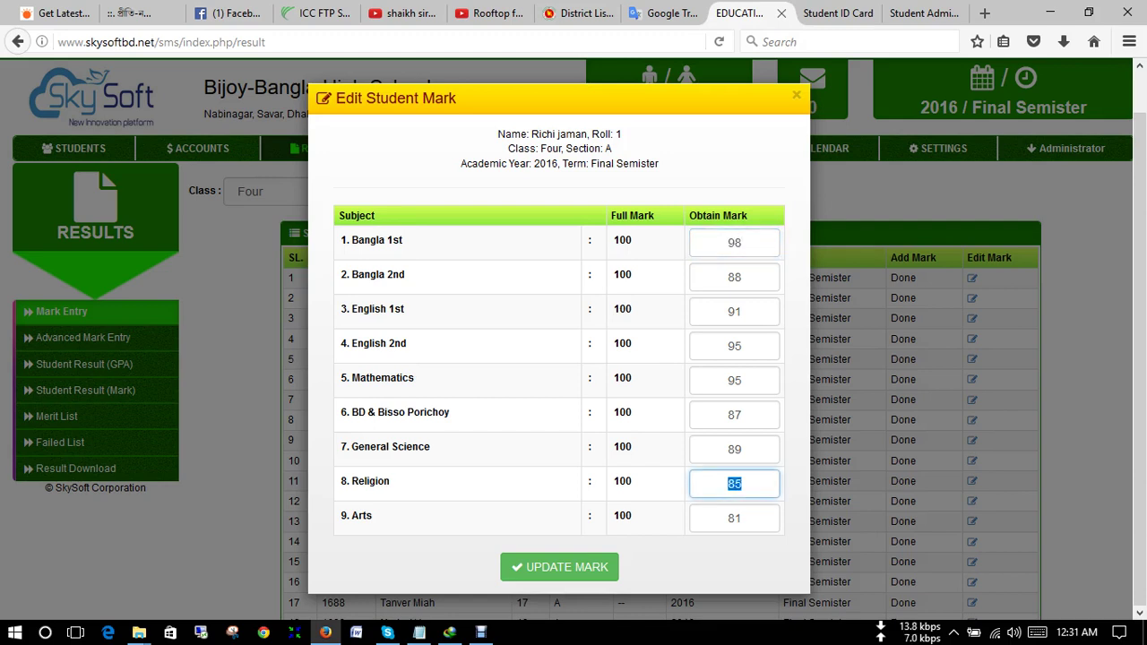
type("97")
key("Return")
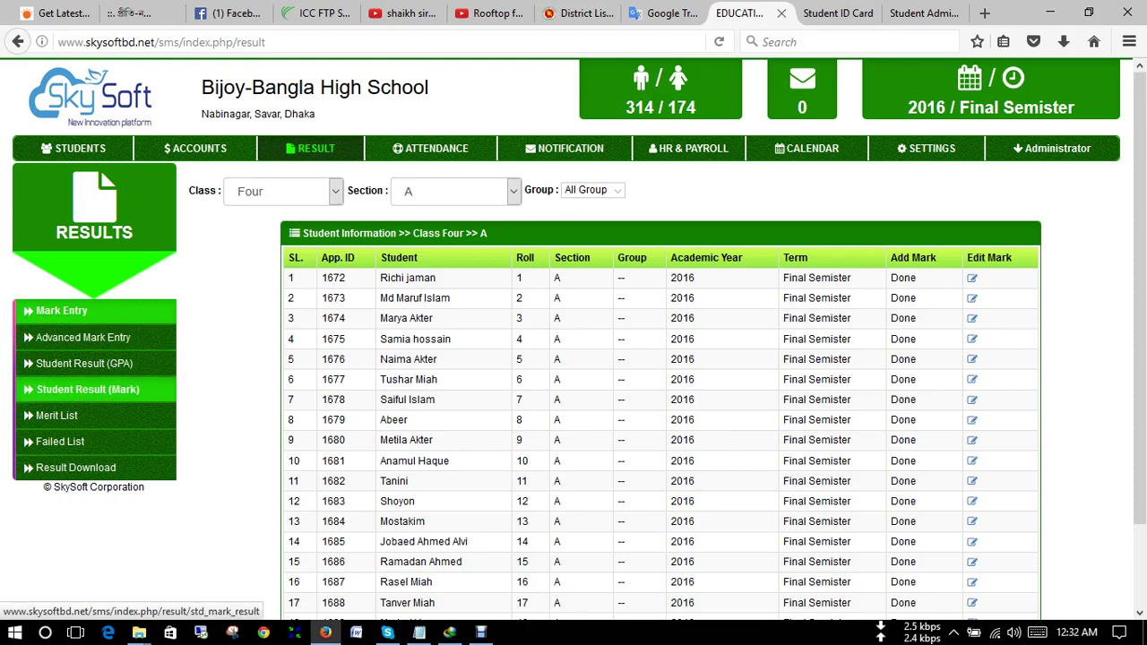
- Get Student Result (GPA) for Class Four, Section A and highlight roll 1's A+ 5.00
left_click(85, 364)
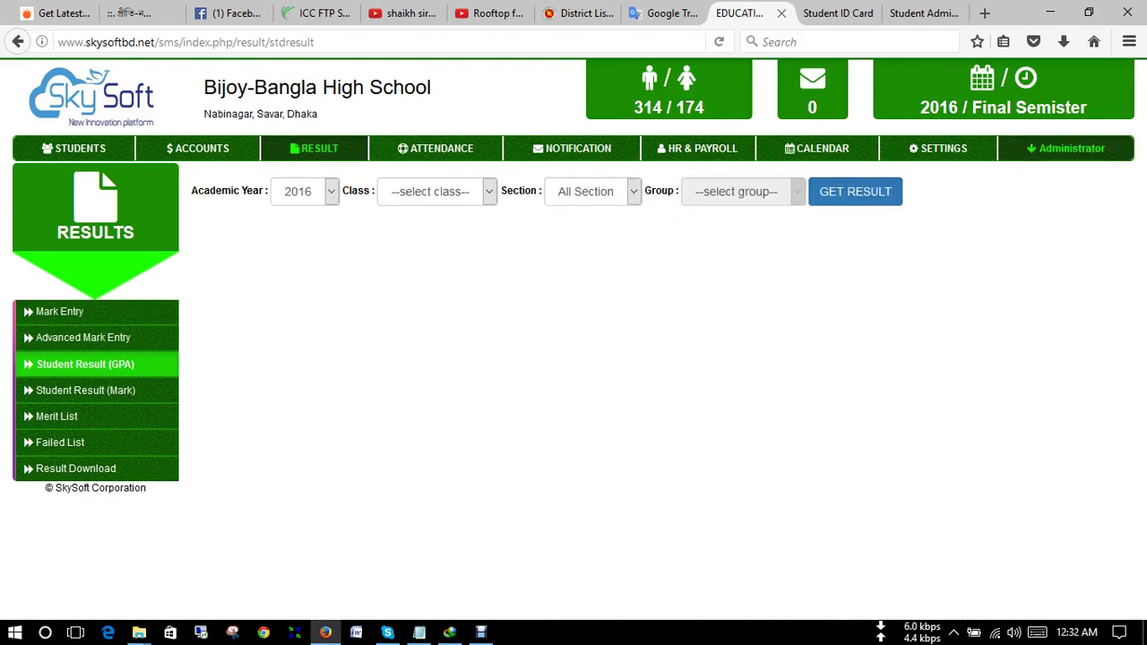
left_click(430, 191)
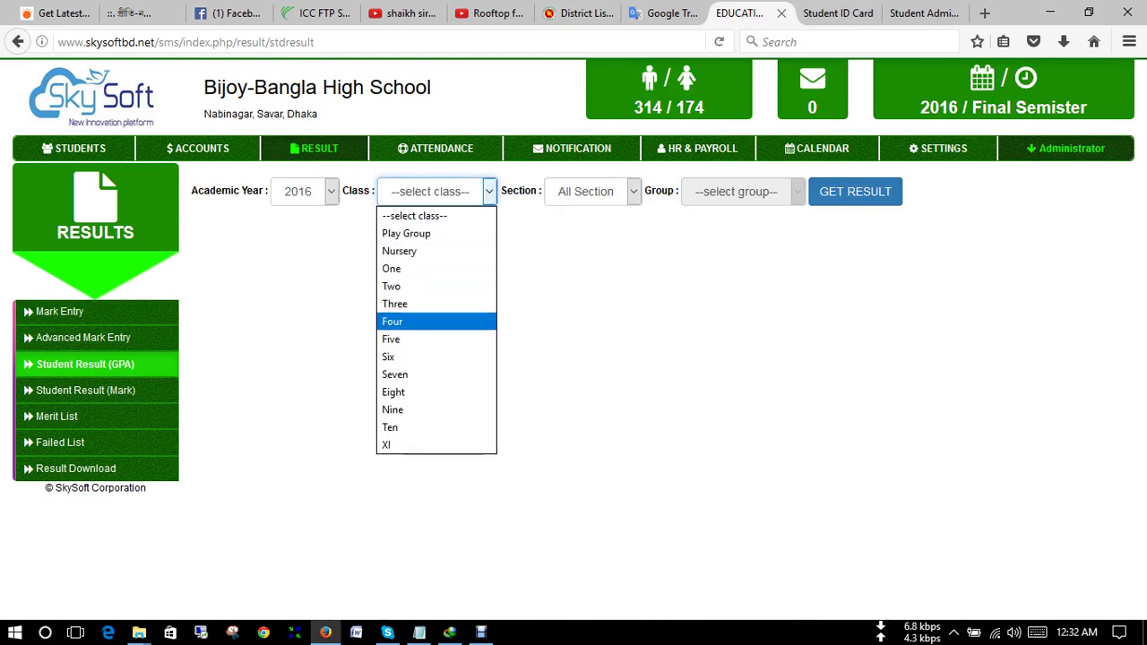
left_click(392, 320)
left_click(591, 191)
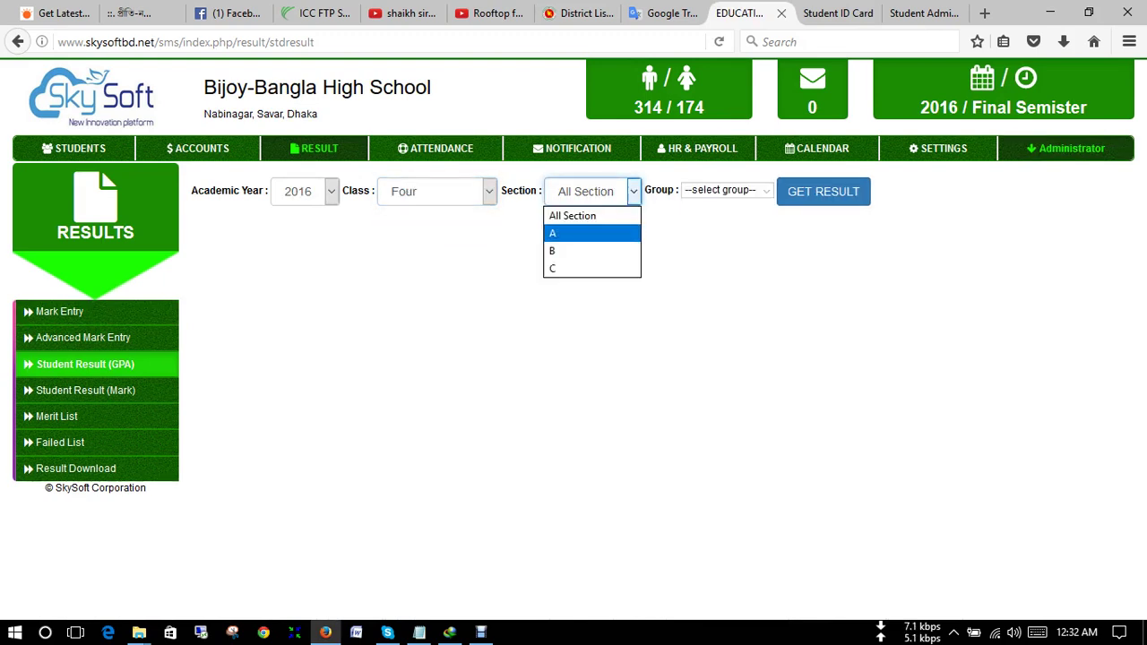
left_click(564, 230)
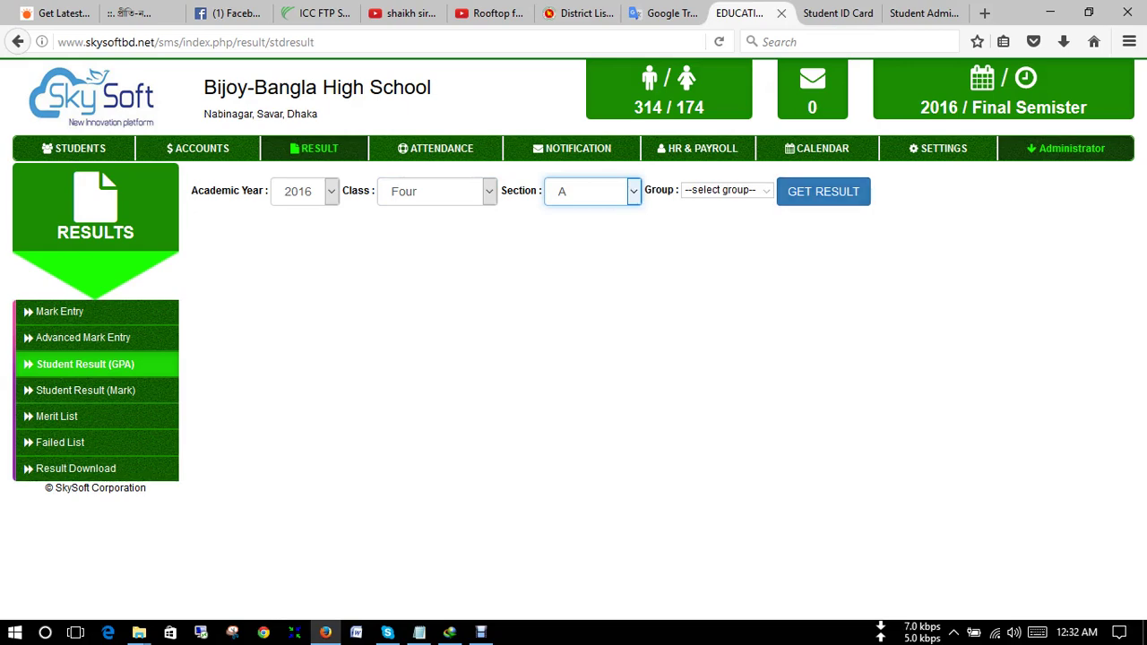
left_click(822, 191)
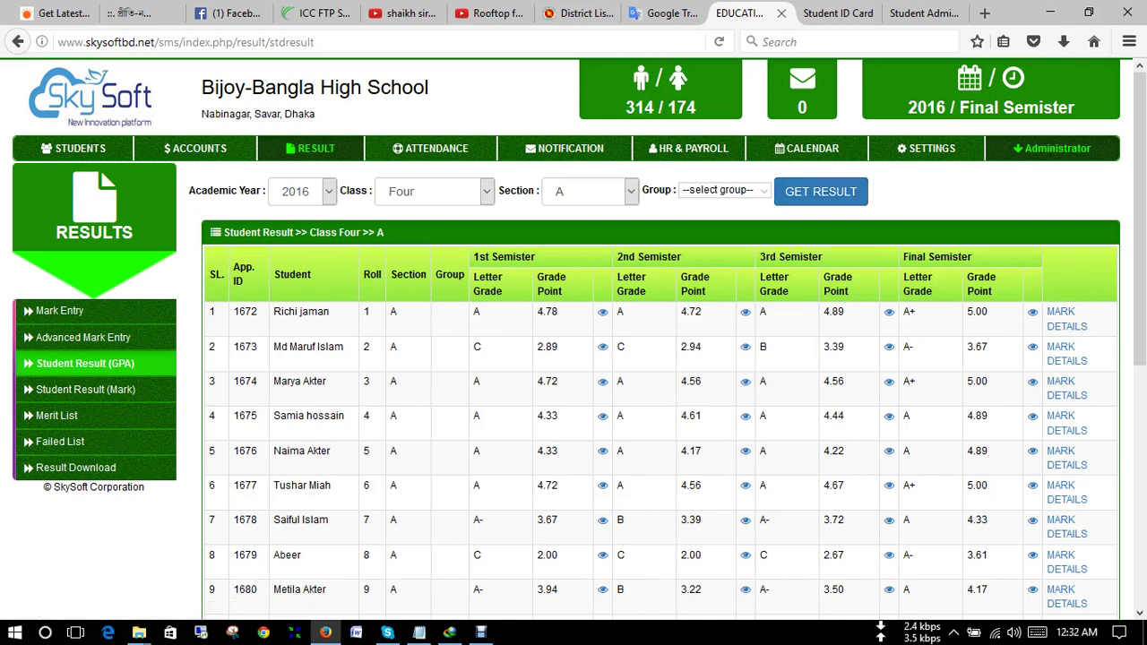
double_click(909, 311)
double_click(977, 311)
left_click(977, 311)
left_click(1067, 326)
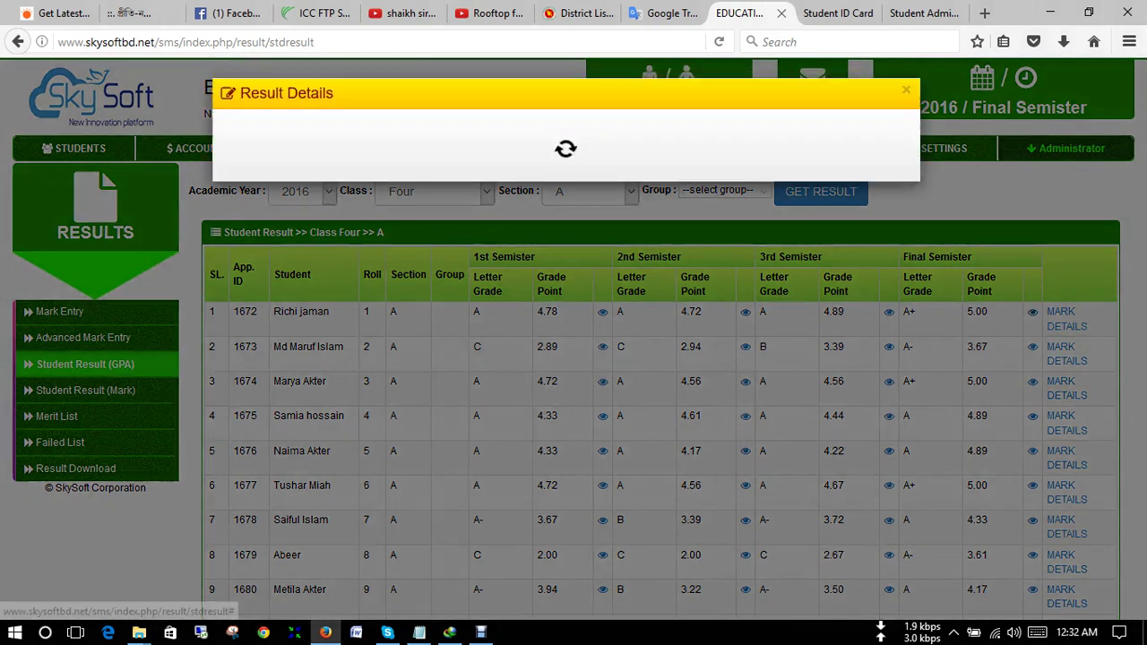
scroll(560, 332, "down", 1)
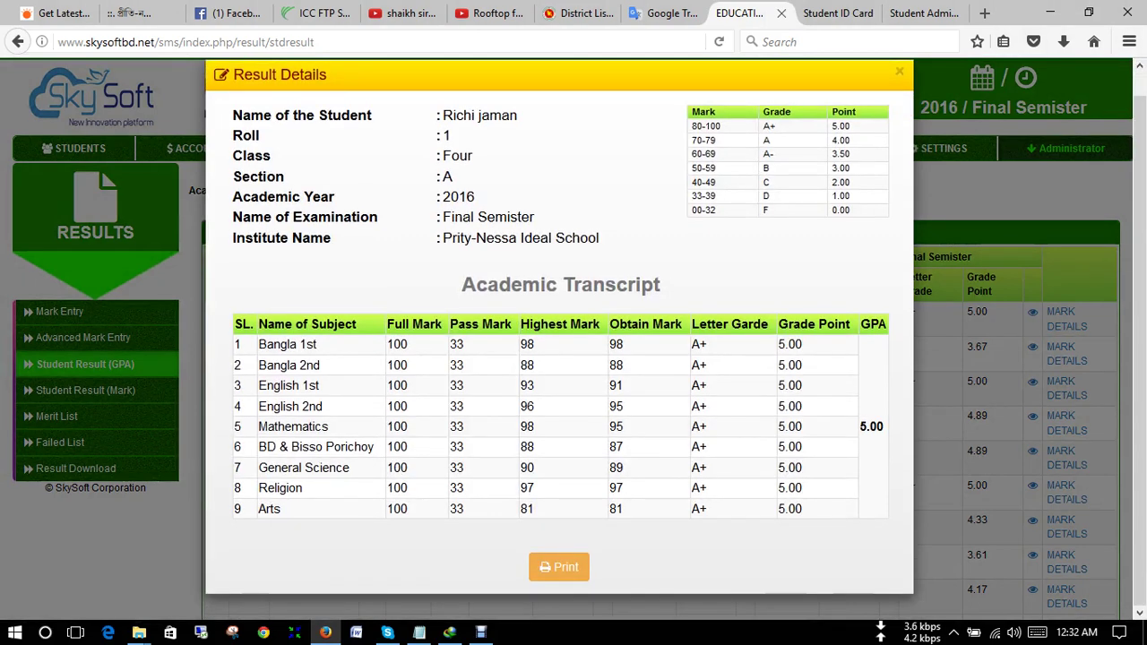
scroll(561, 341, "up", 1)
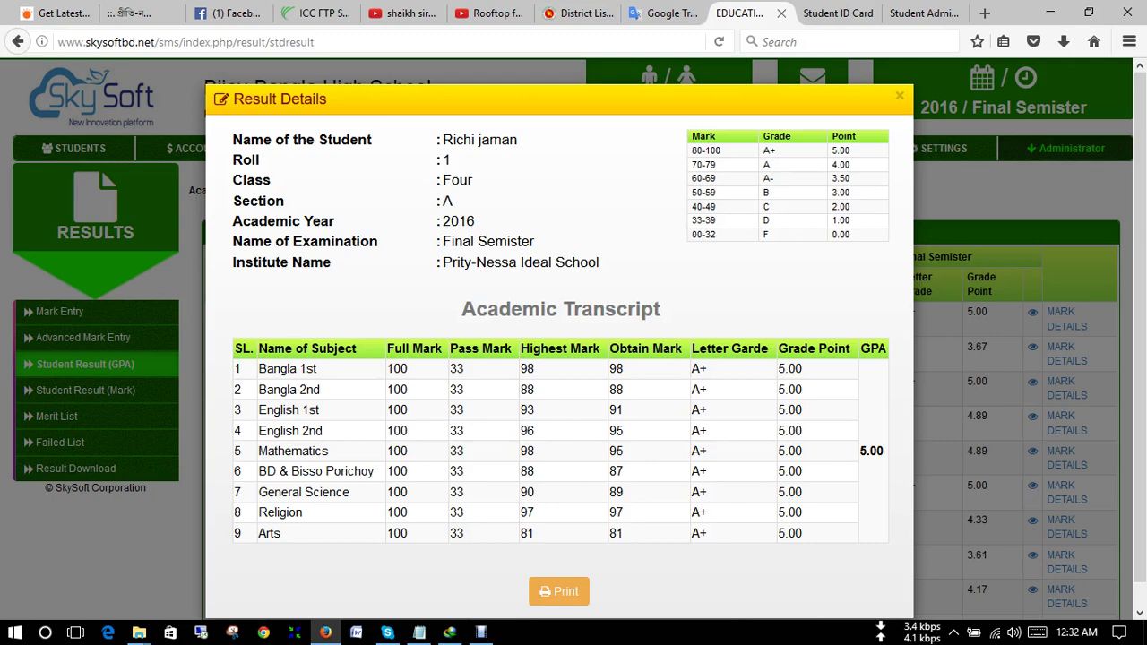
left_click(558, 591)
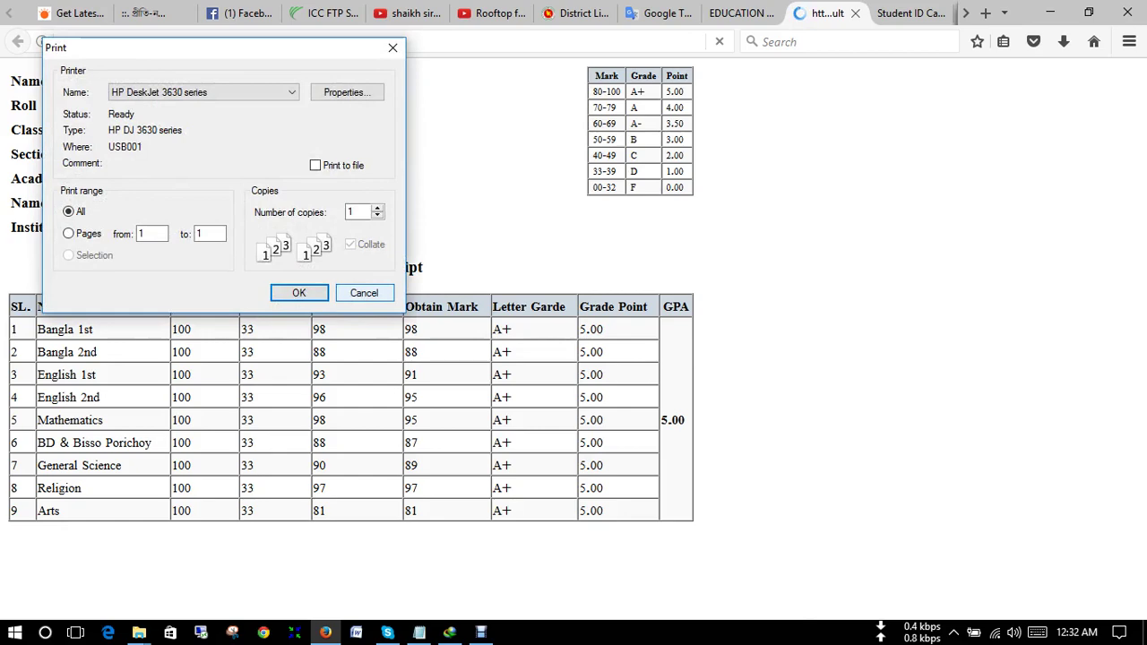
left_click(364, 293)
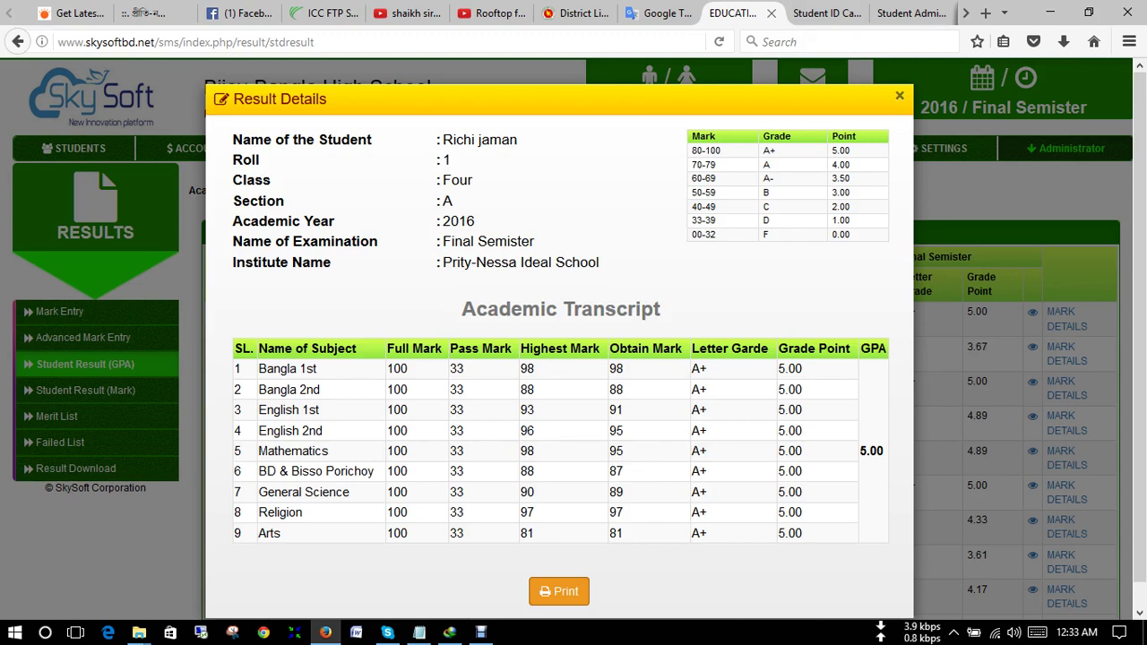
key("Escape")
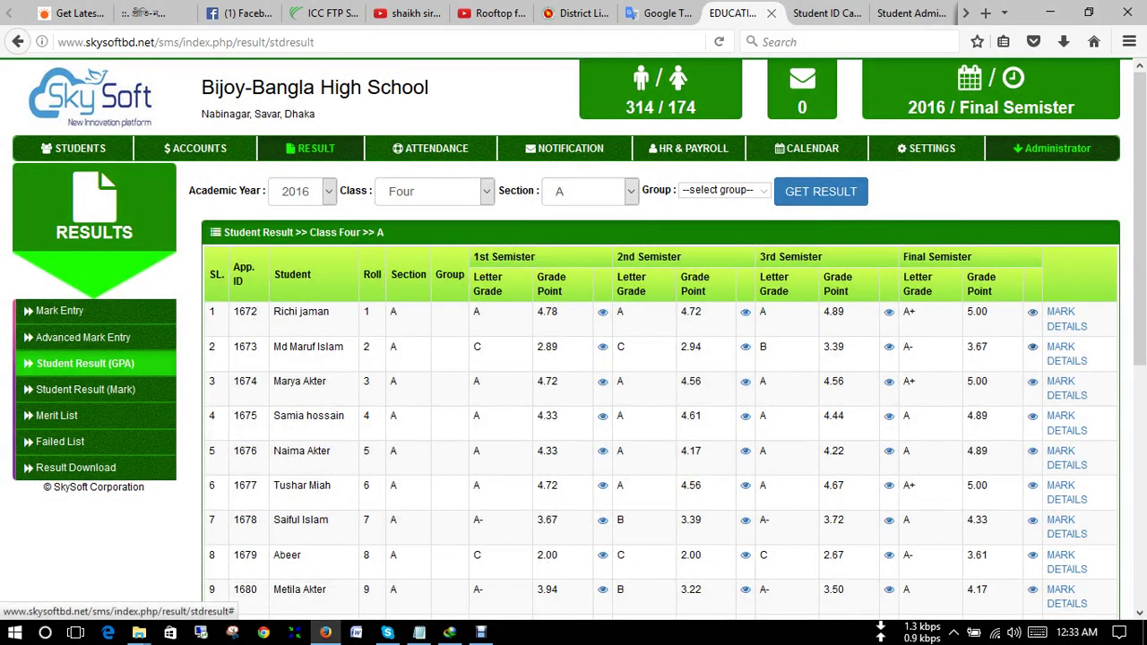
left_click(1032, 347)
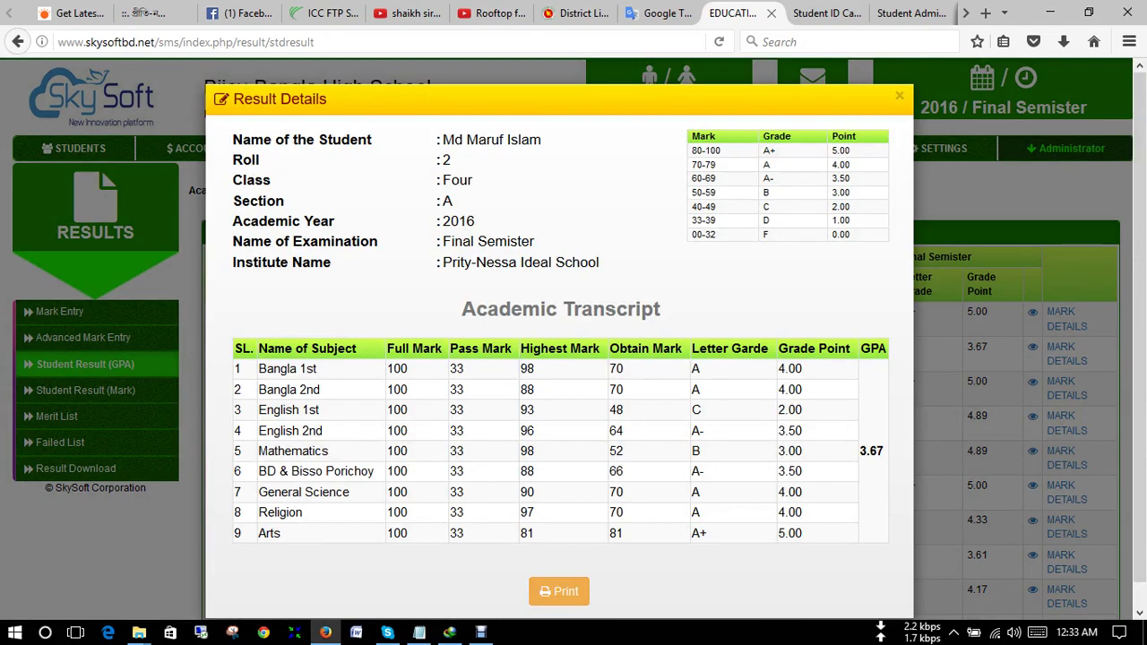
key("Escape")
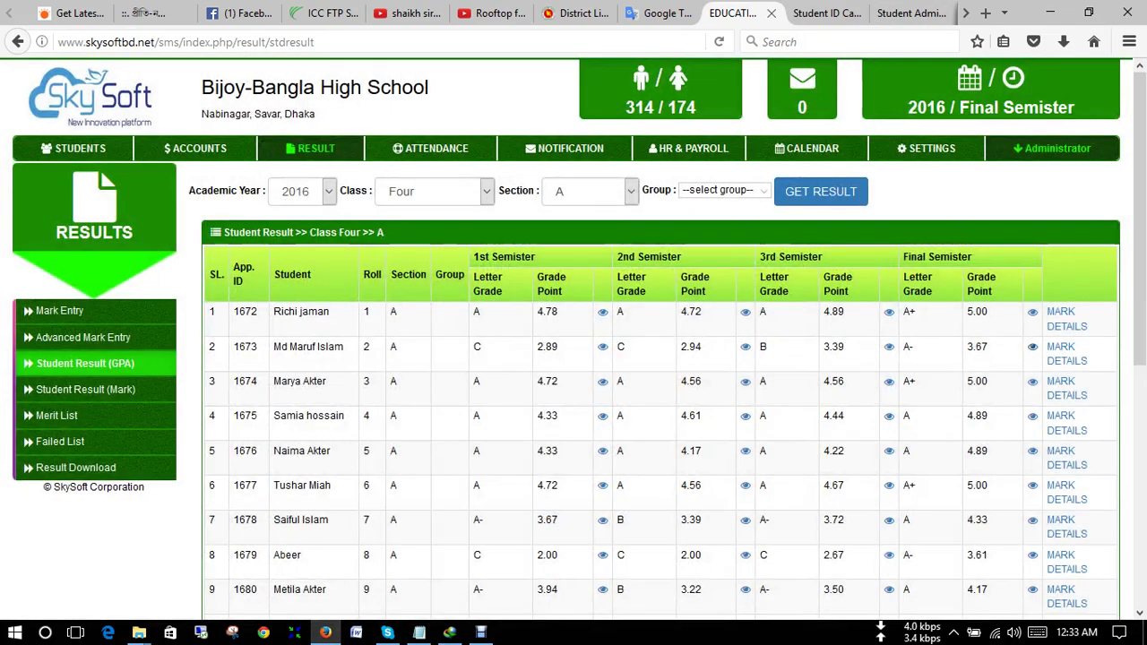
left_click(1032, 416)
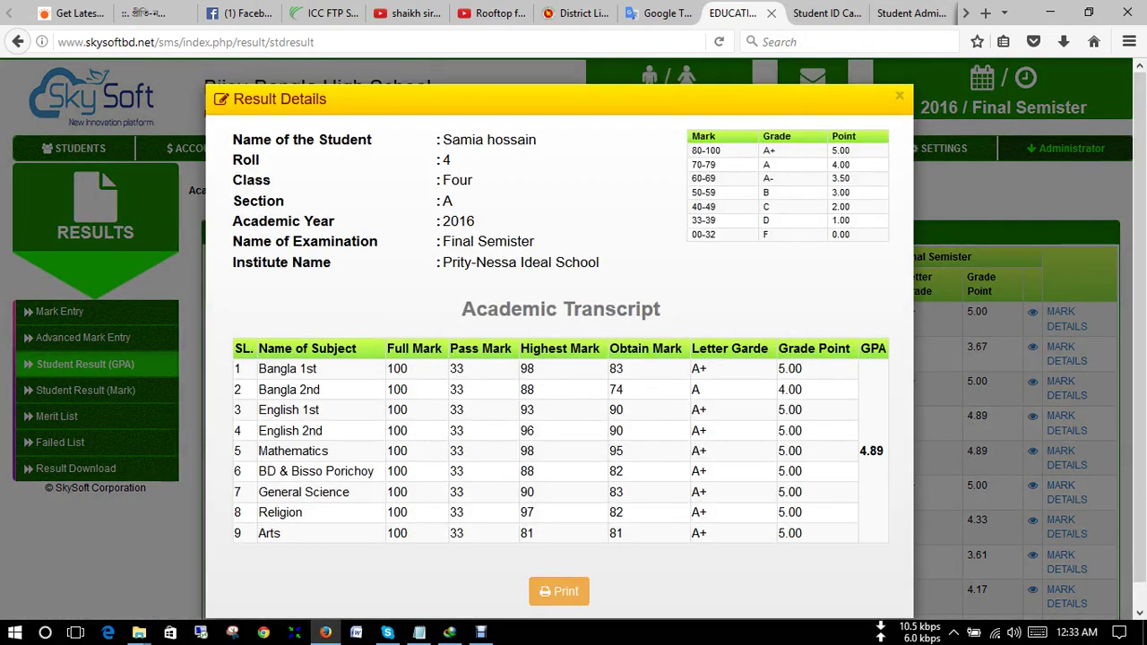
left_click(899, 95)
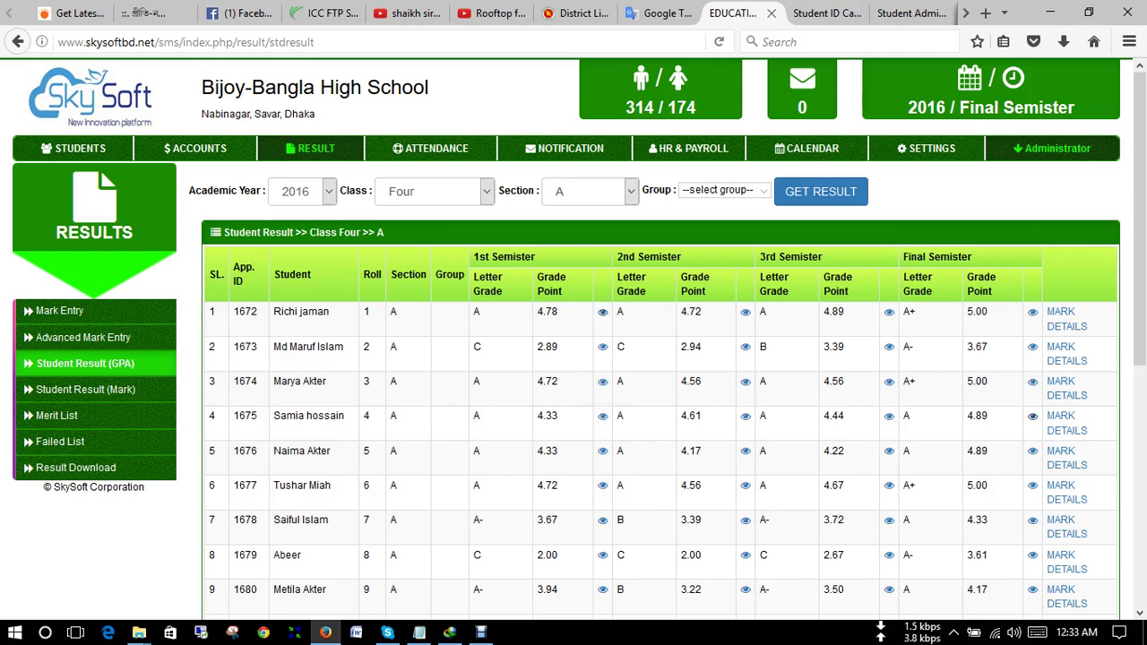
left_click(602, 311)
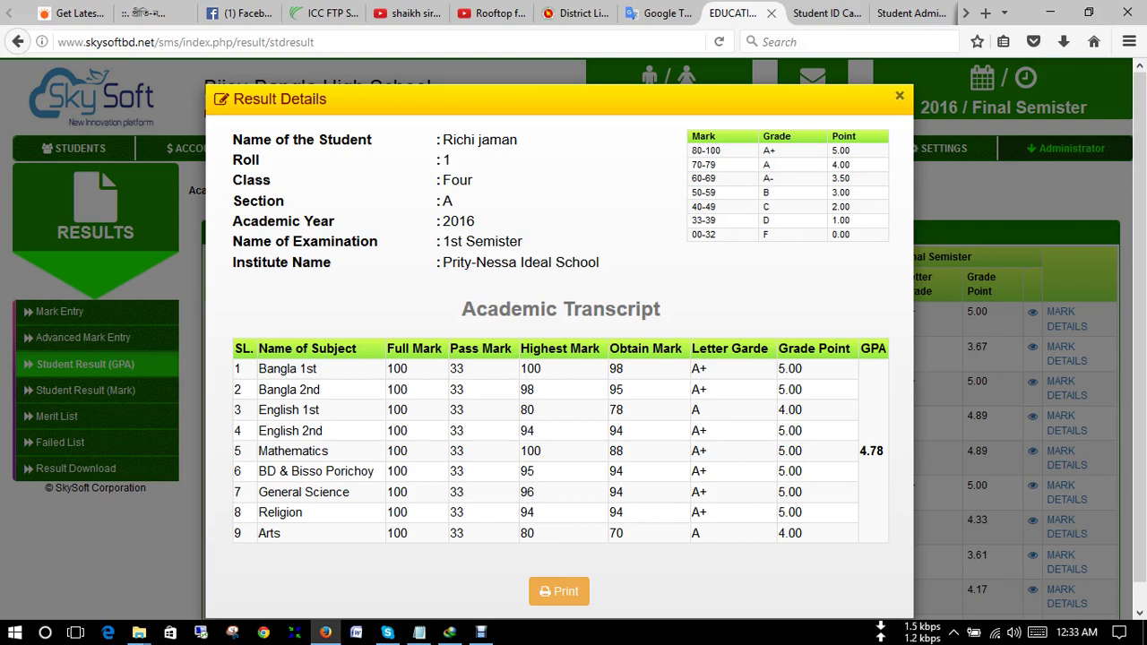
key("Escape")
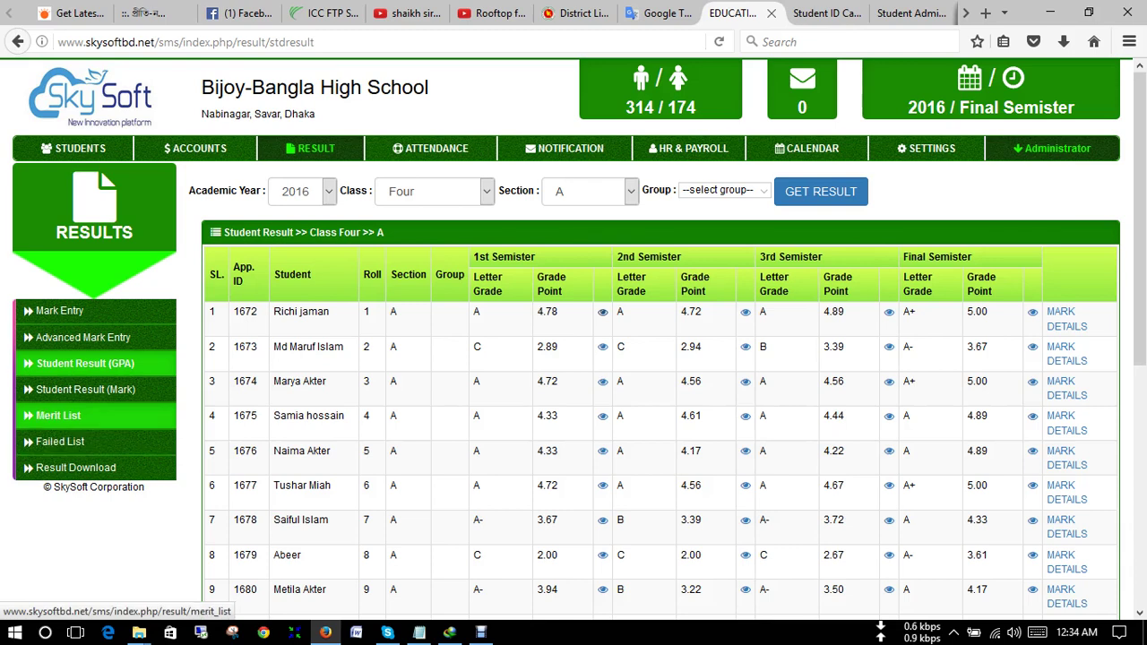
- Open Student Result (Mark) and set the class filter to Four
left_click(85, 389)
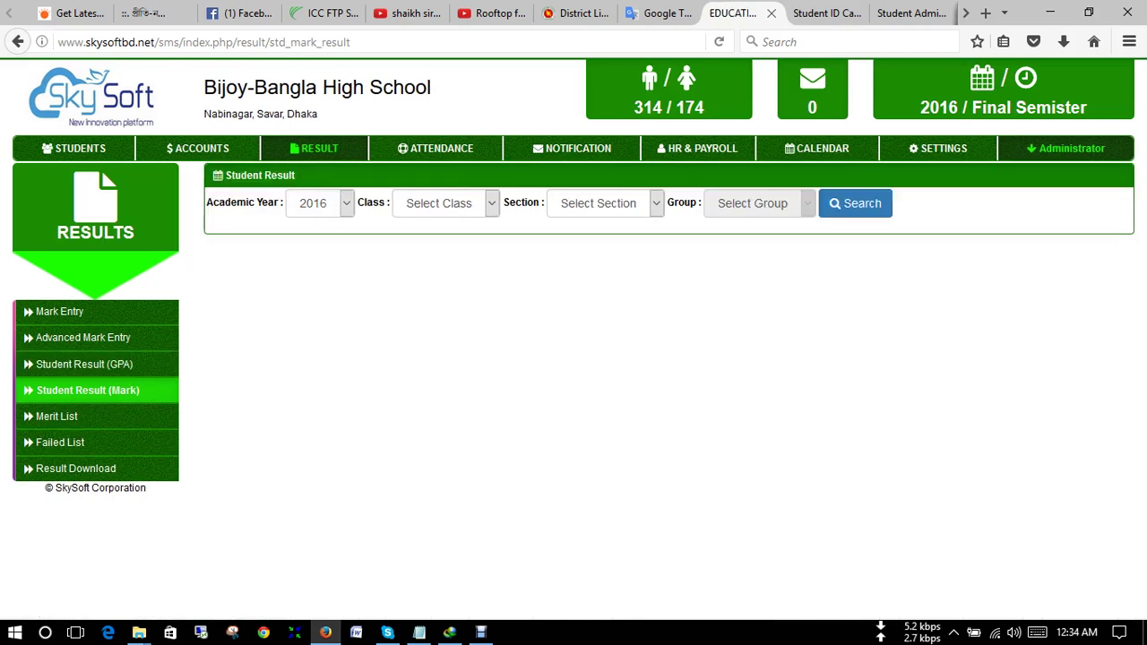
left_click(446, 202)
left_click(422, 313)
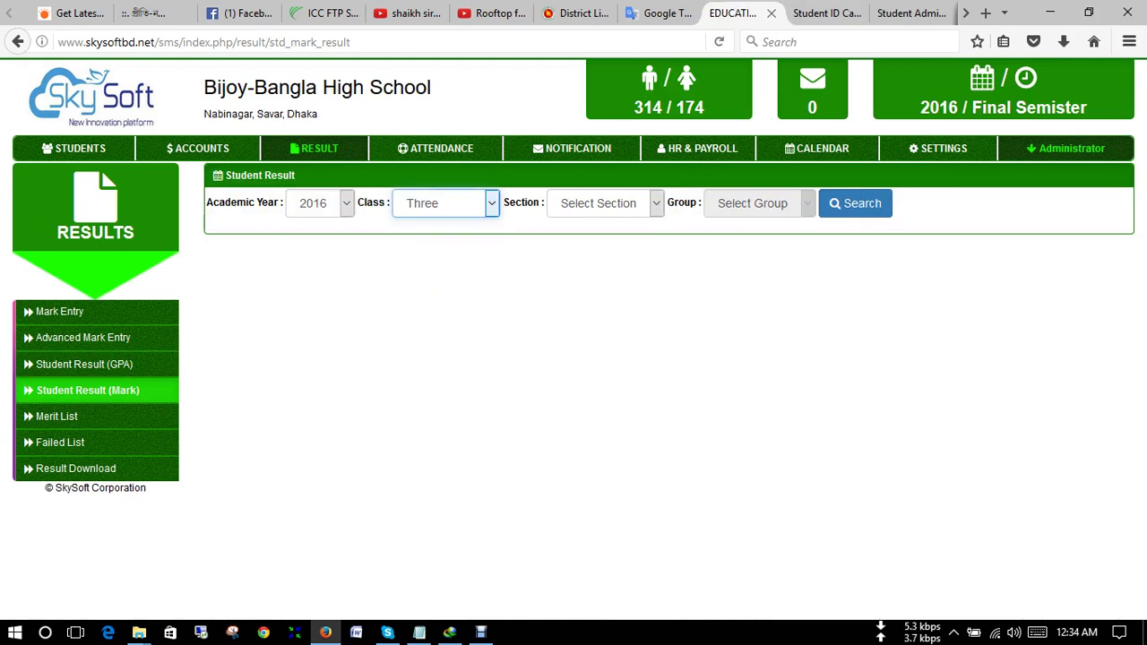
key("alt+Down")
key("Down")
key("Return")
- Choose section A, search, then view and close roll 1's Final Semister transcript
key("Tab")
key("alt+Down")
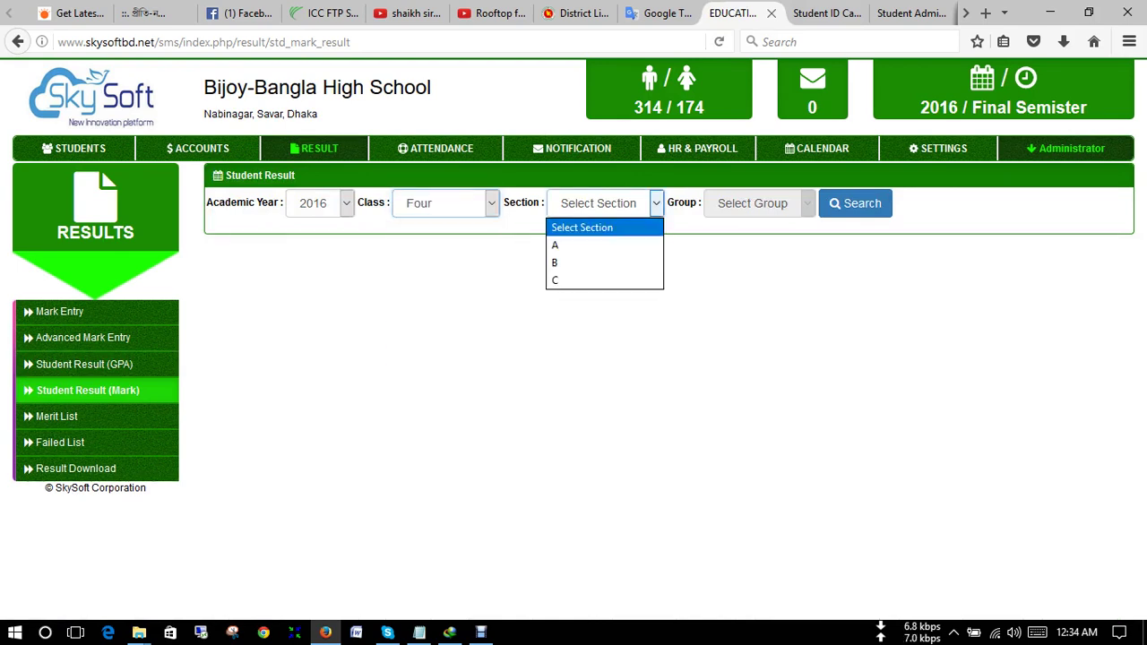
key("Down")
key("Return")
key("Tab")
key("Return")
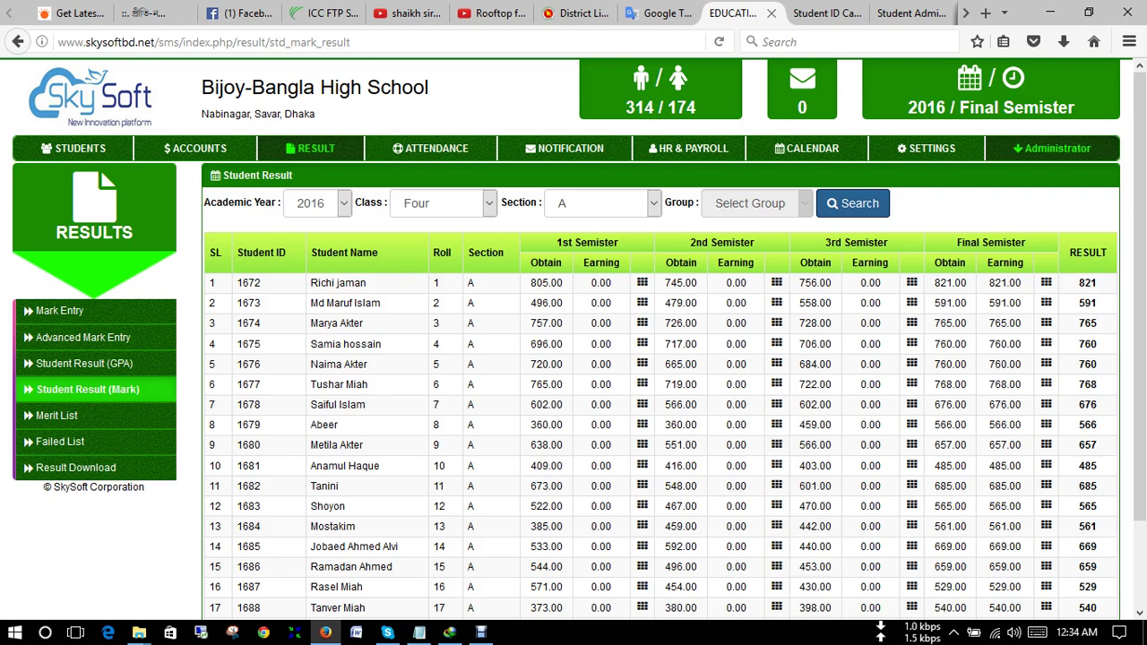
left_click(1046, 282)
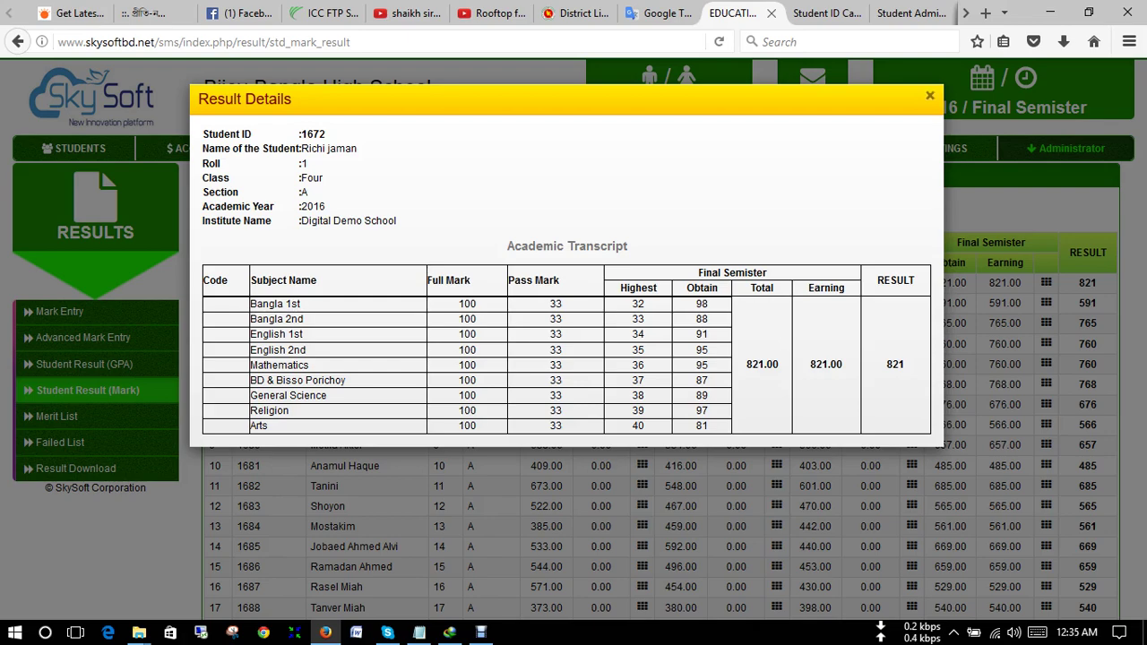
left_click(929, 95)
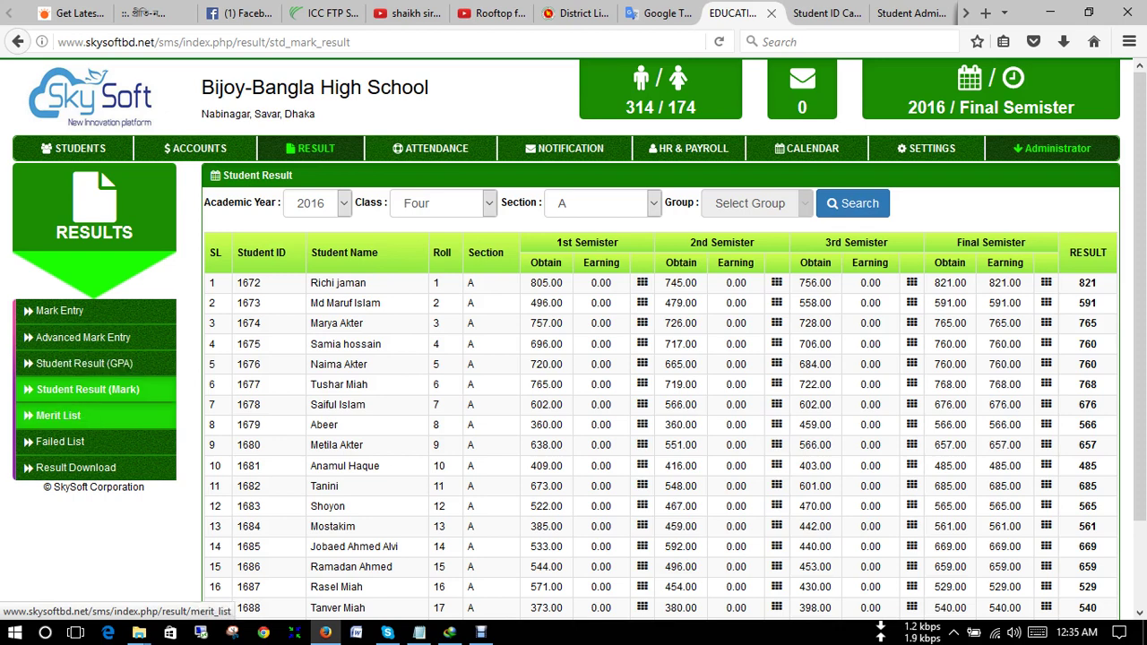
- Generate the merit list for Final Semister, class Four, section A
left_click(58, 415)
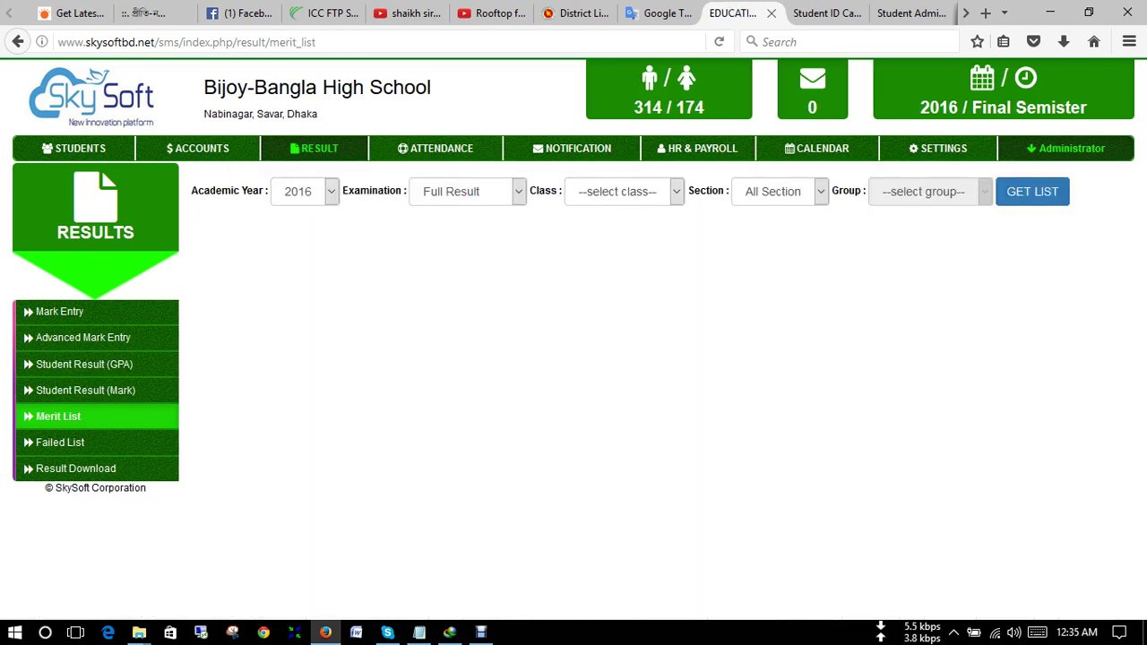
left_click(466, 190)
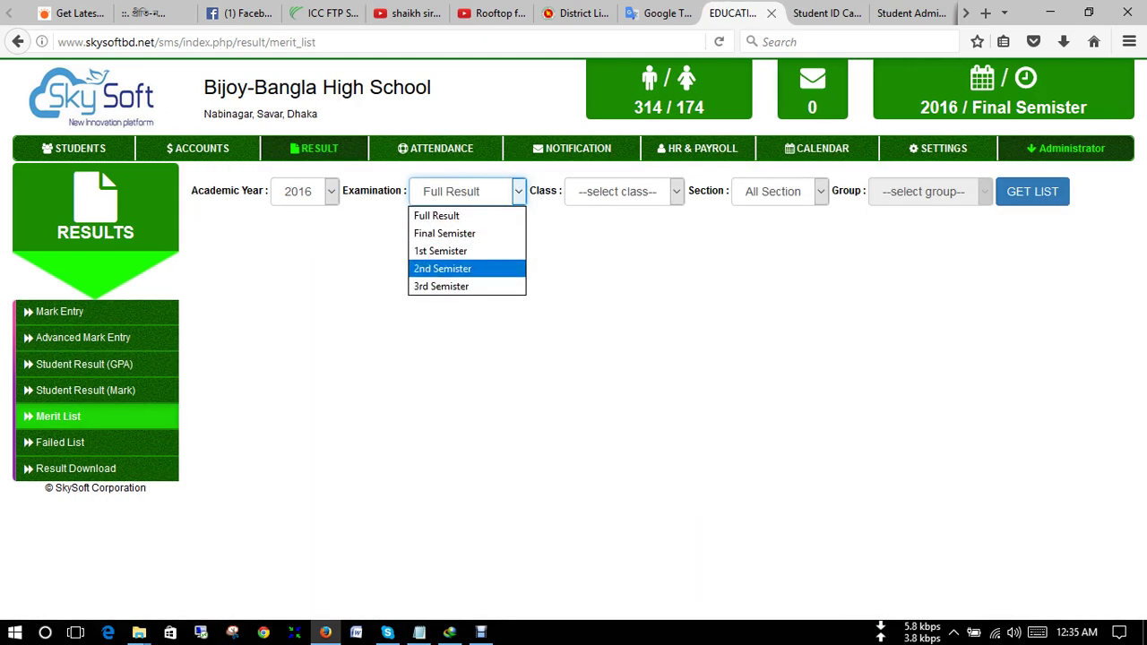
left_click(444, 233)
left_click(623, 191)
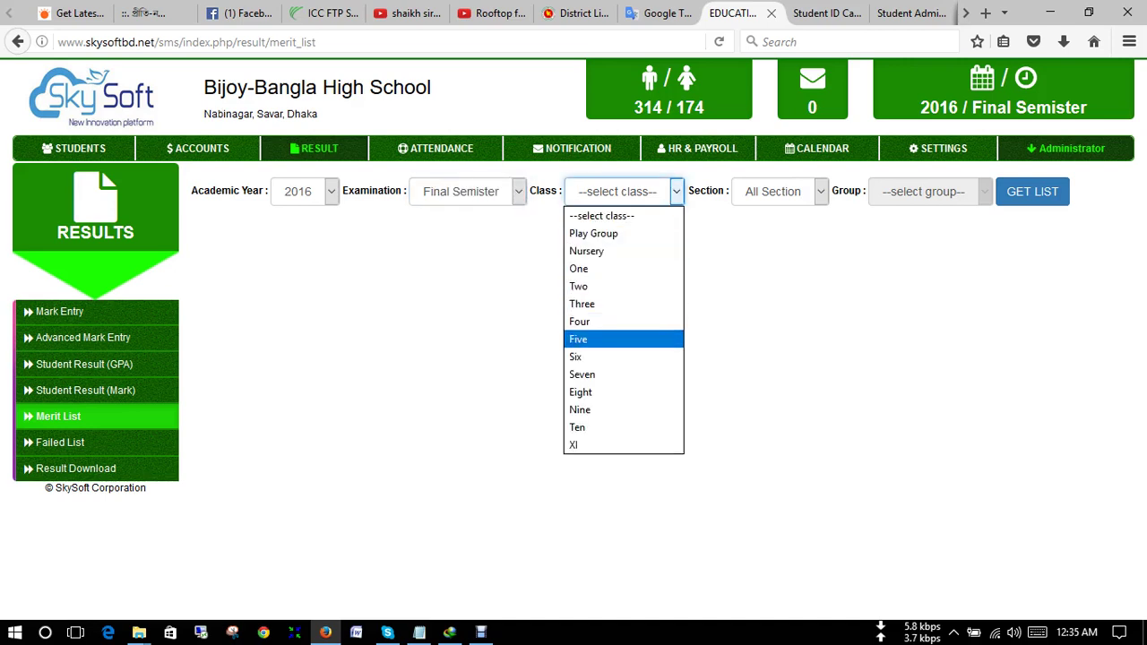
left_click(578, 320)
left_click(778, 190)
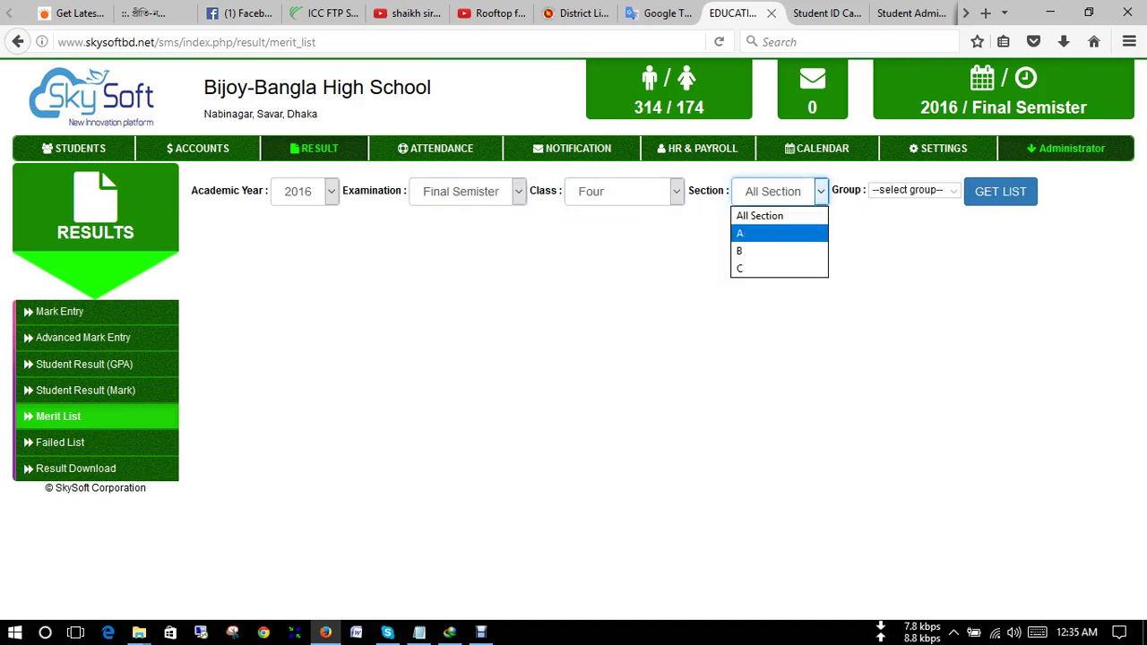
left_click(778, 233)
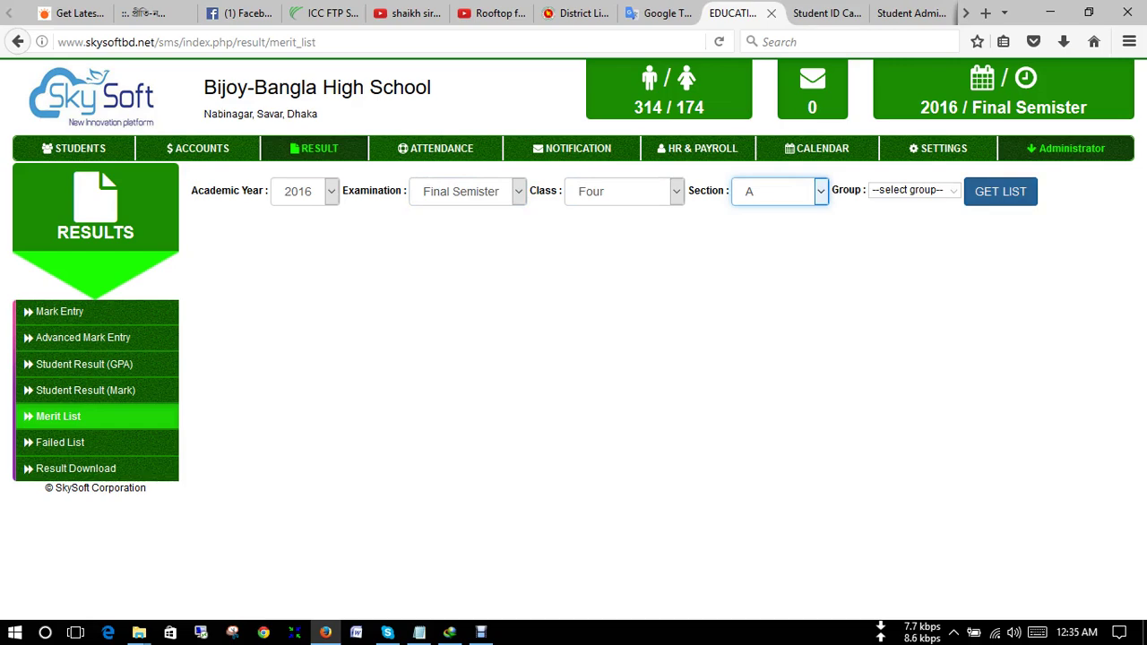
left_click(1000, 190)
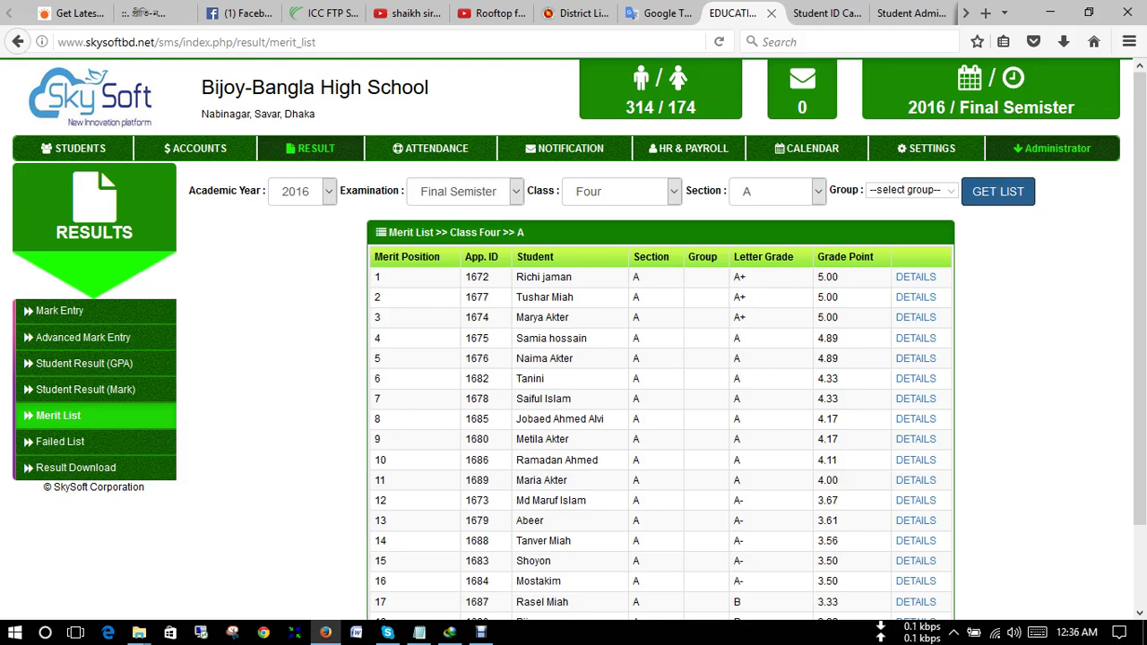
- Review the ranked list and briefly open the top student's result details
scroll(661, 376, "down", 2)
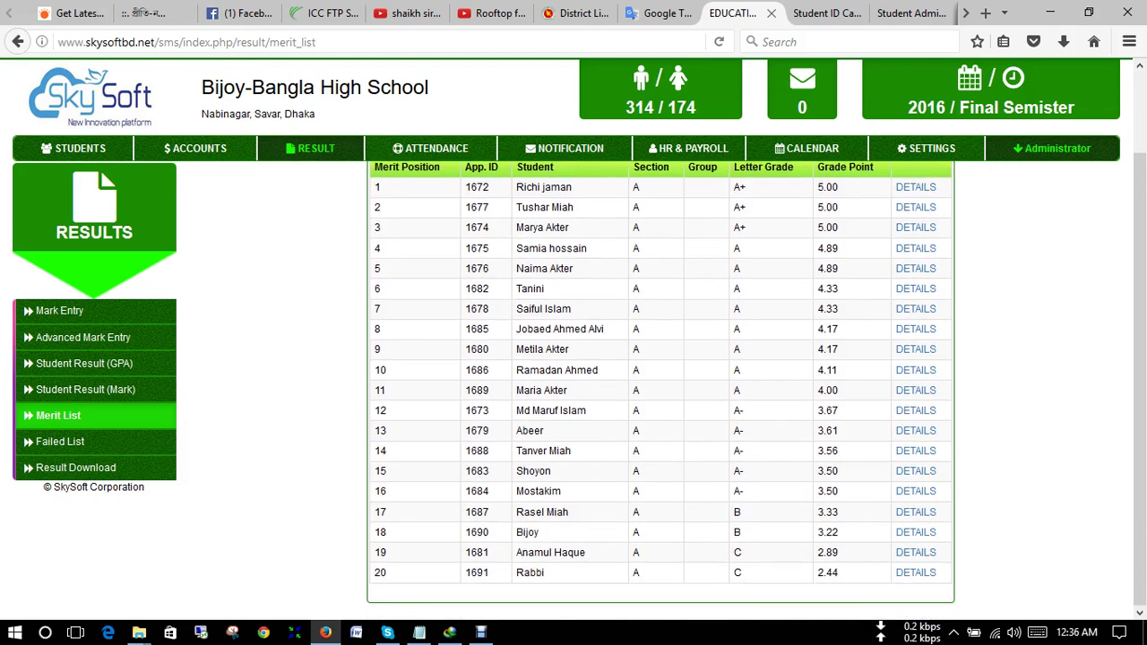
scroll(661, 376, "up", 2)
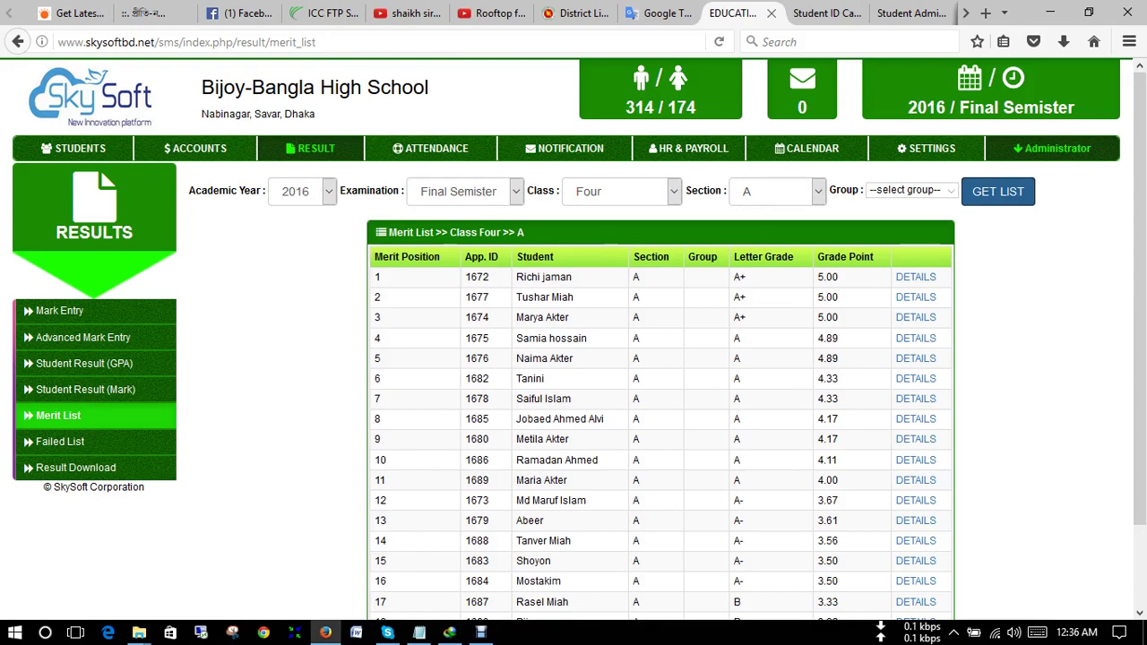
left_click(916, 277)
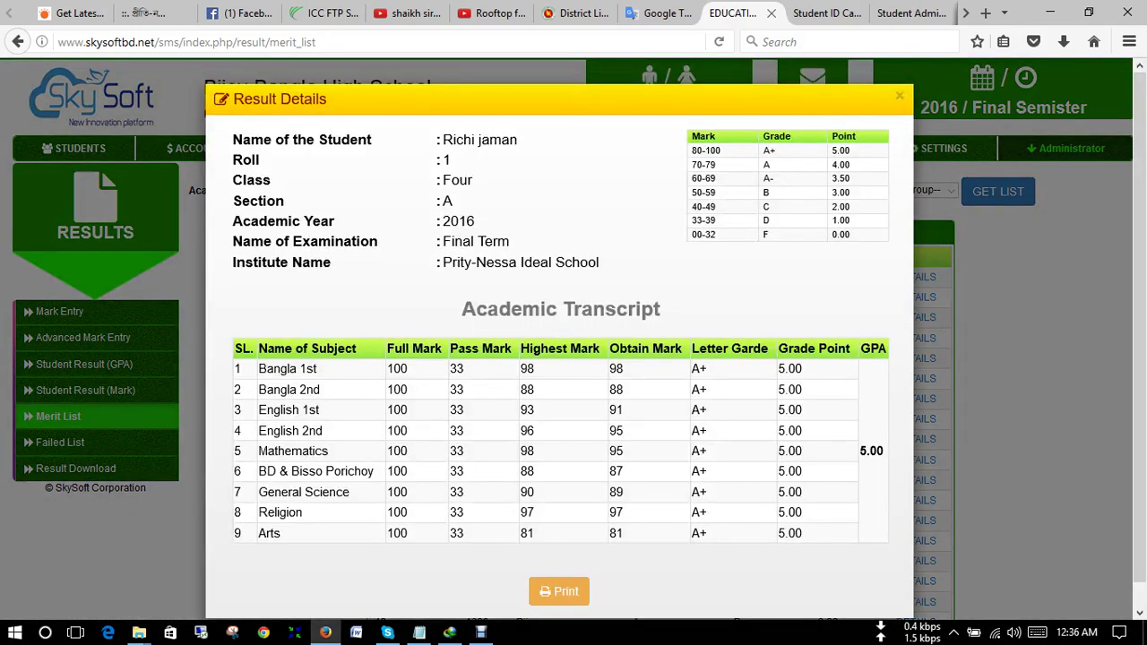
left_click(899, 95)
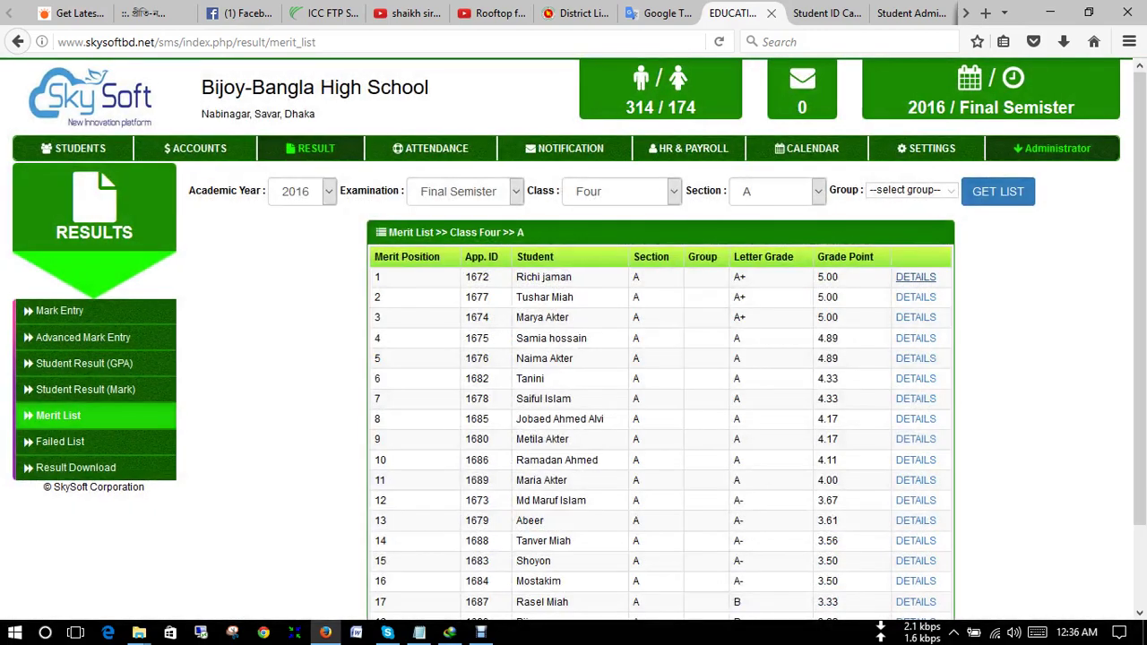
scroll(661, 403, "down", 2)
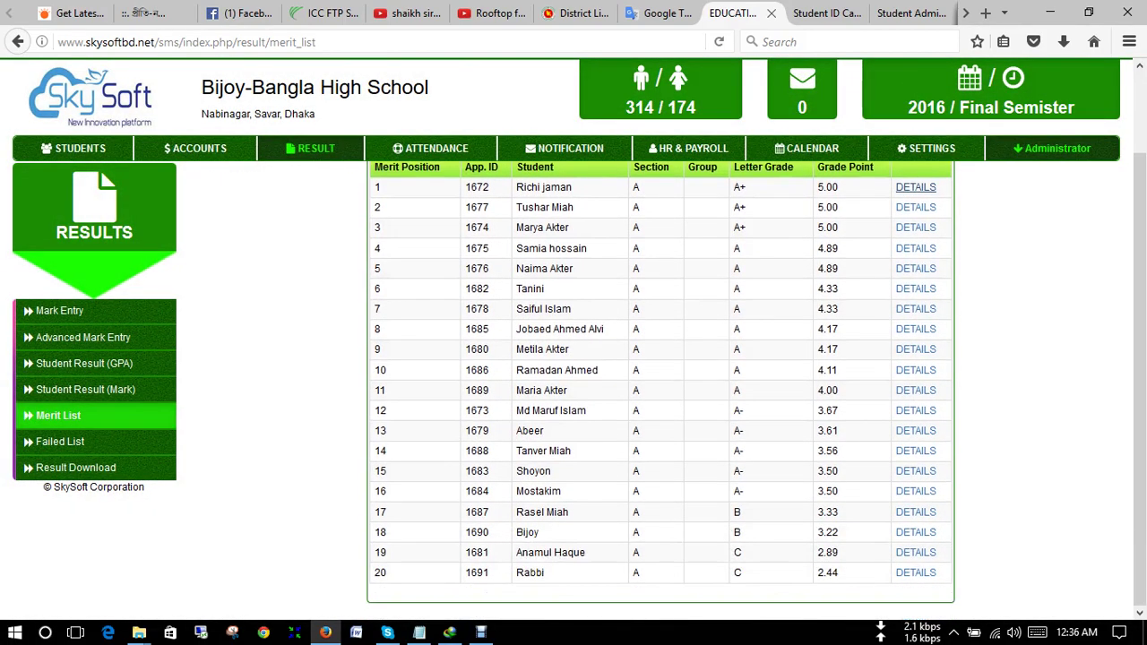
- Go from the Failed List to Result Download and pick Final Semister as the term
left_click(60, 441)
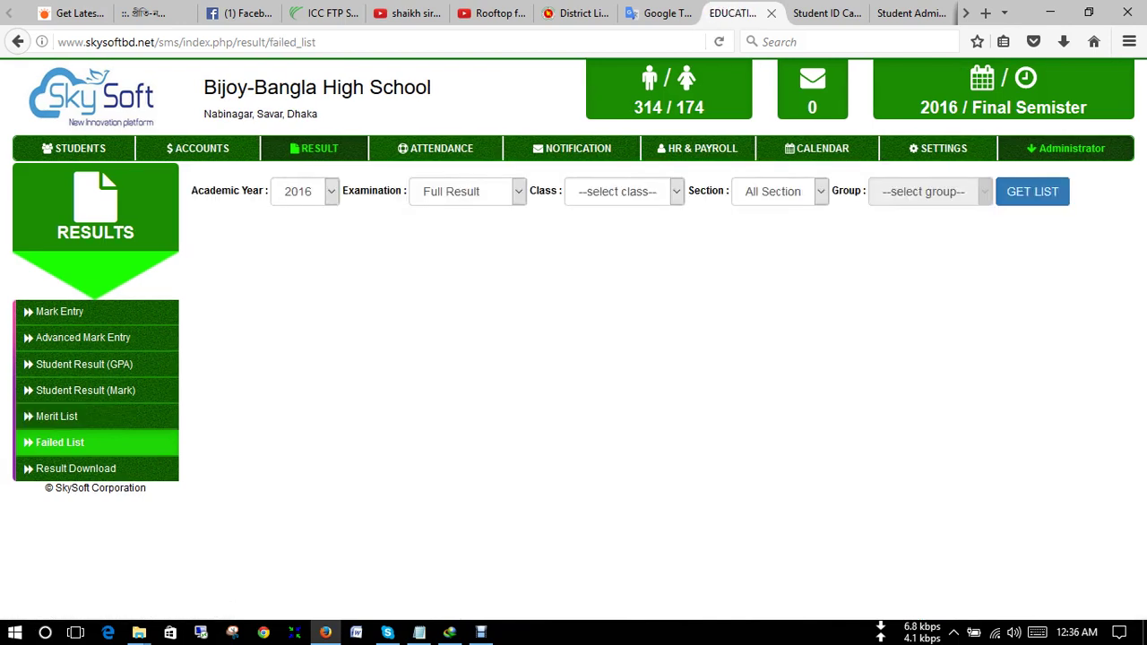
left_click(75, 468)
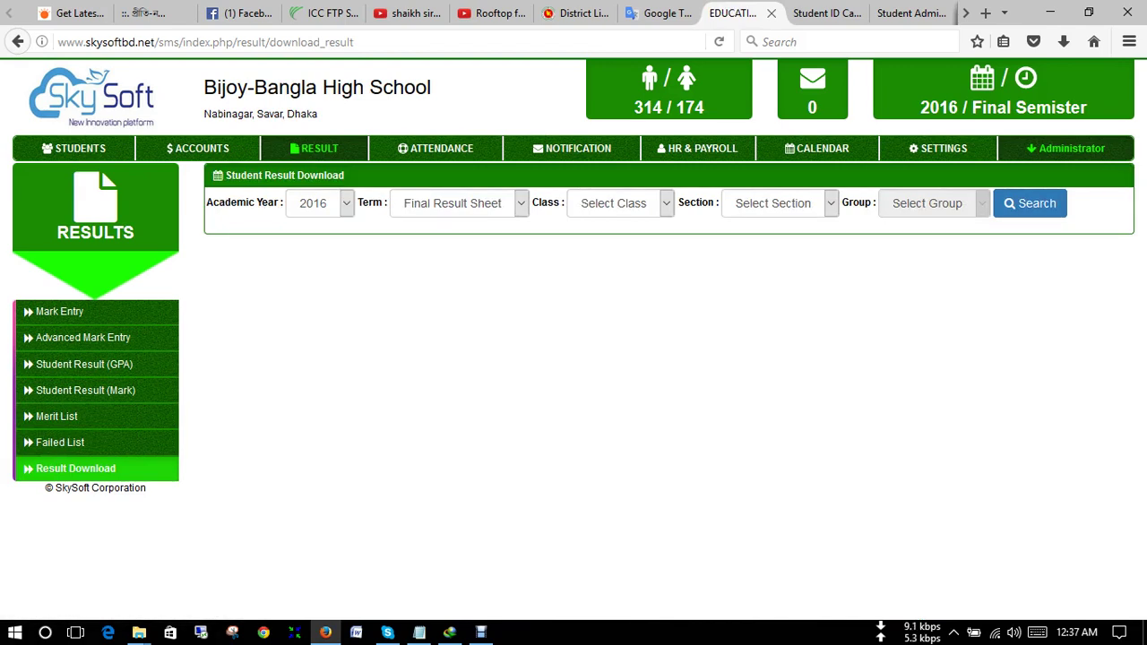
key("alt+Down")
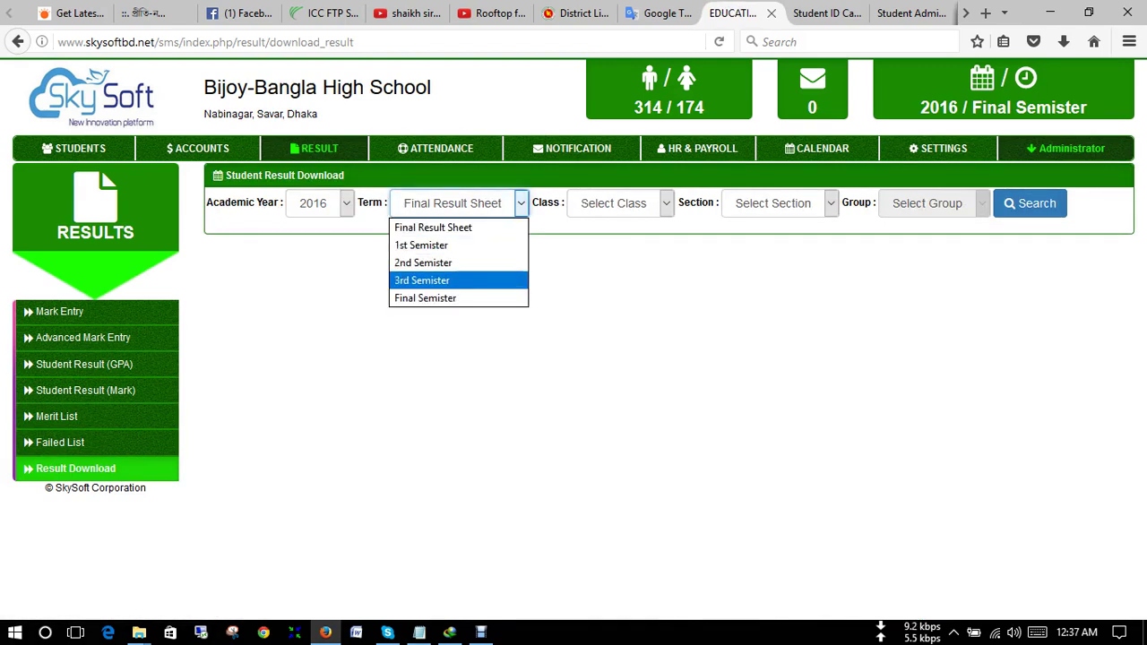
key("Return")
- Choose class Four, section A and load the result sheet
key("Tab")
key("alt+Down")
key("Down")
key("Down")
key("Down")
key("Down")
key("Down")
key("Down")
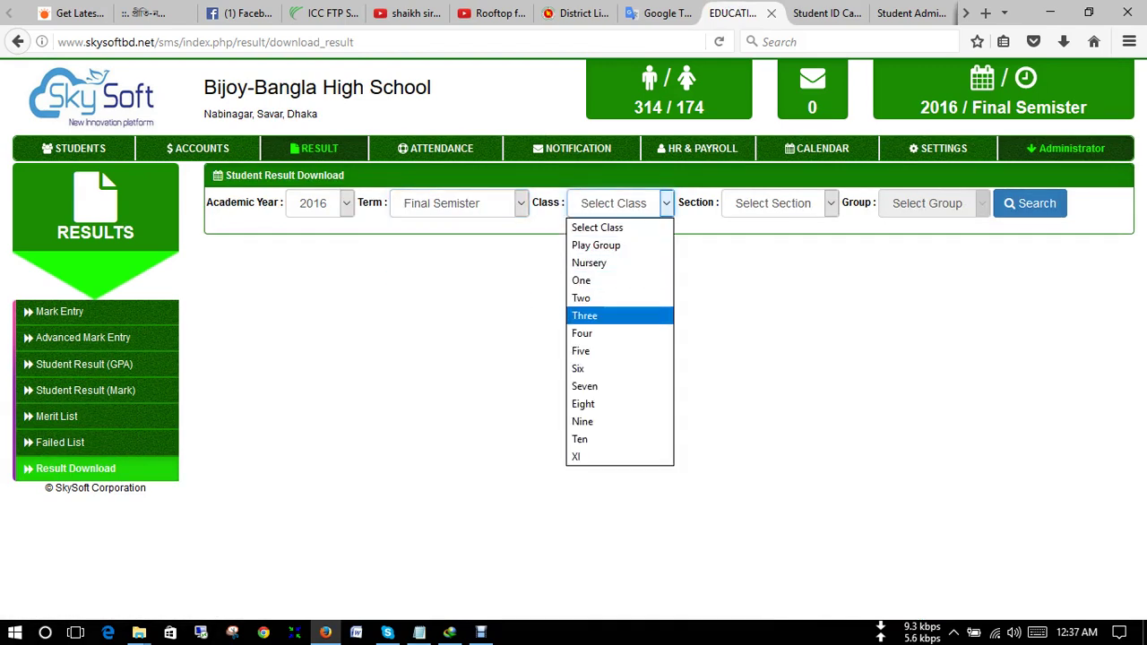
key("Return")
key("Tab")
key("alt+Down")
key("Down")
key("Return")
key("Tab")
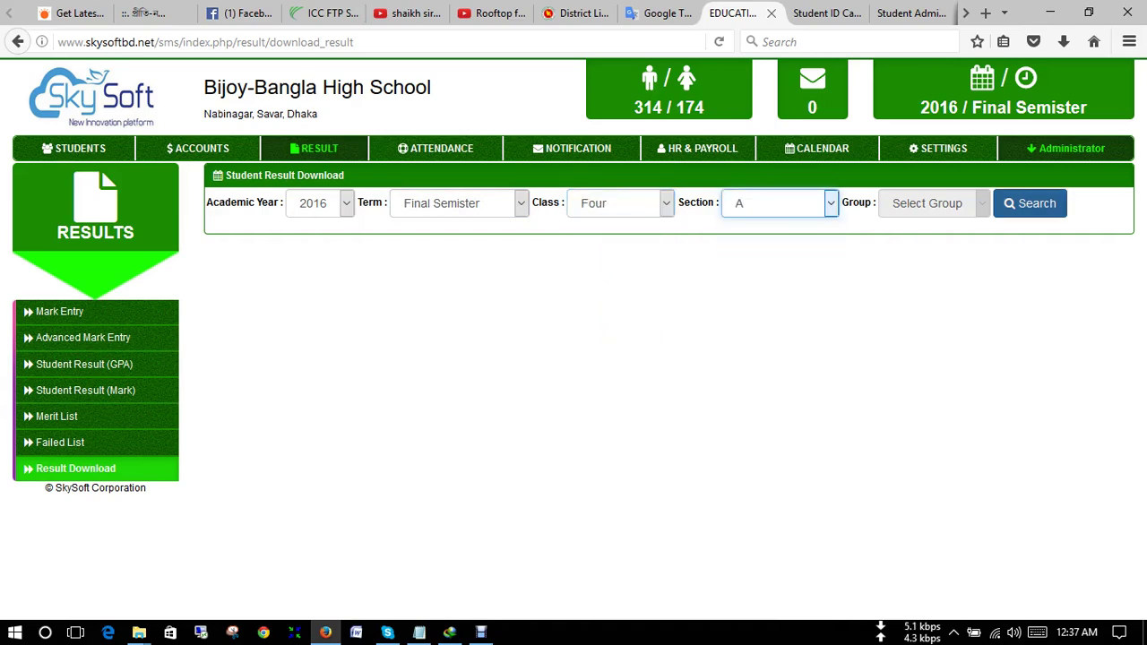
key("Return")
- Start printing the result sheet, cancel it, and switch to the Accounts module
scroll(661, 390, "down", 4)
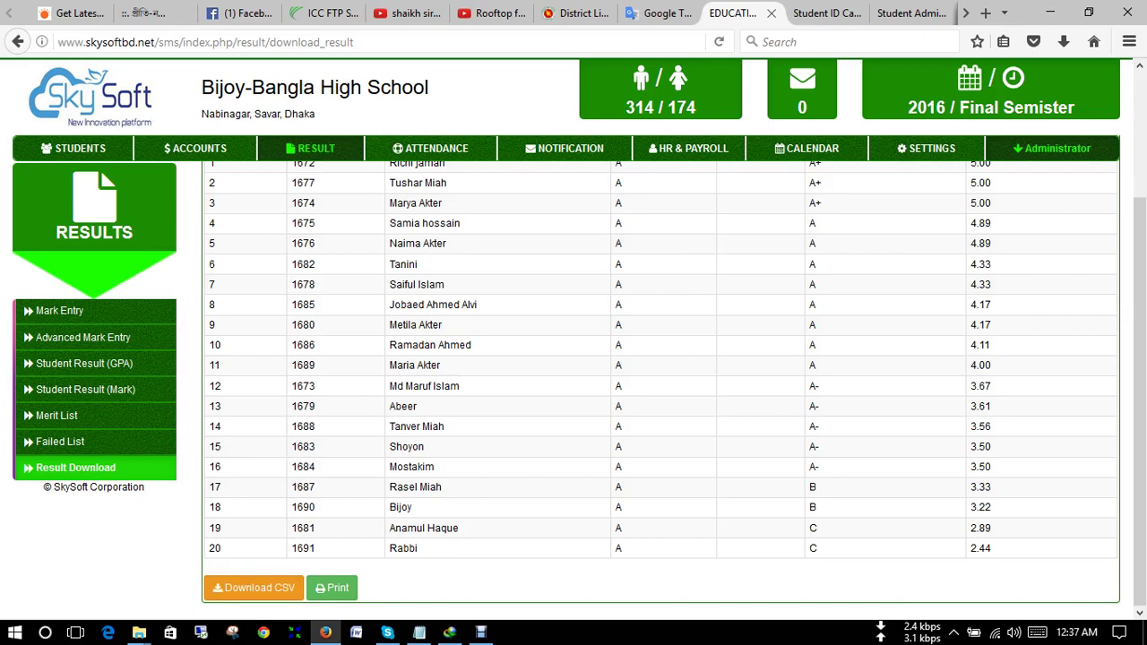
key("Tab")
key("Return")
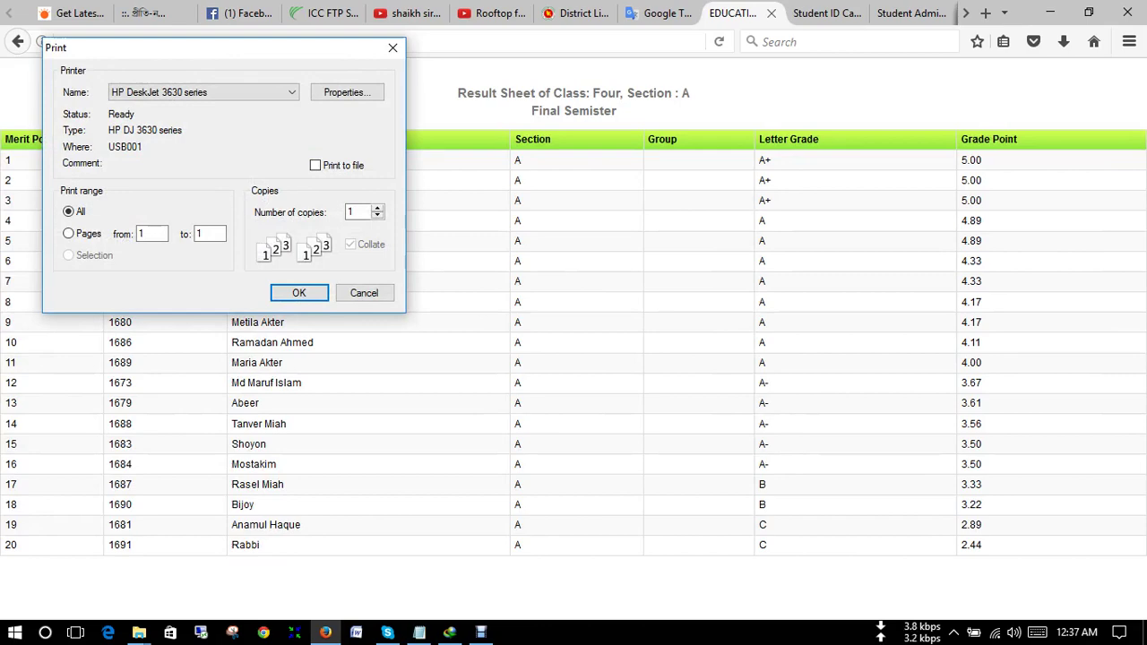
left_click(364, 293)
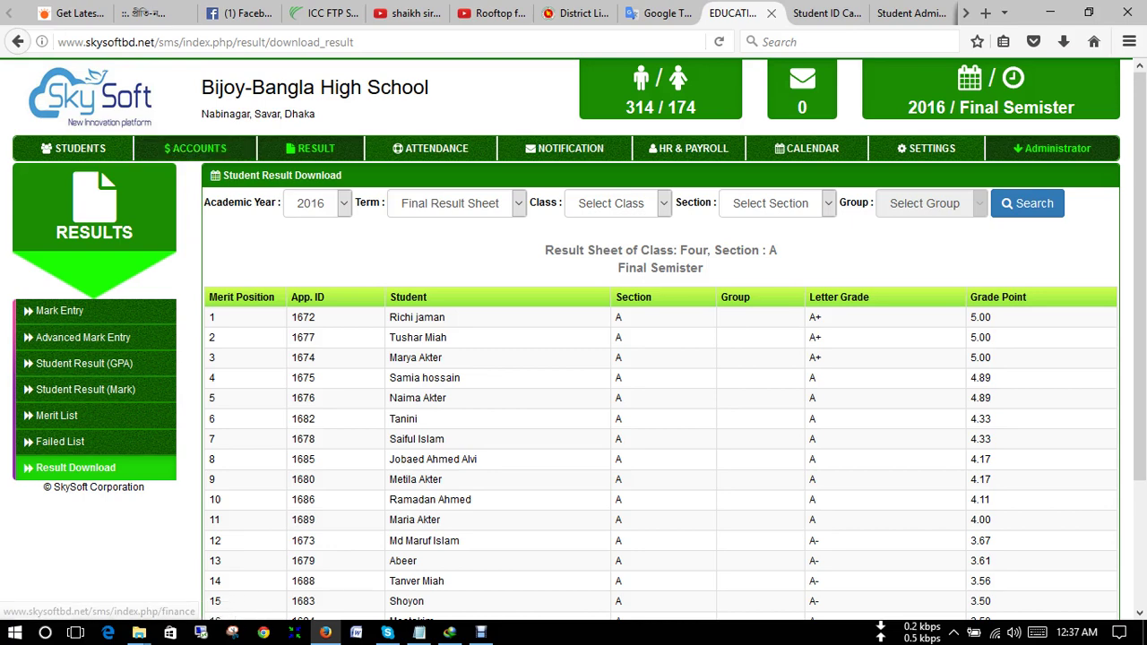
left_click(195, 148)
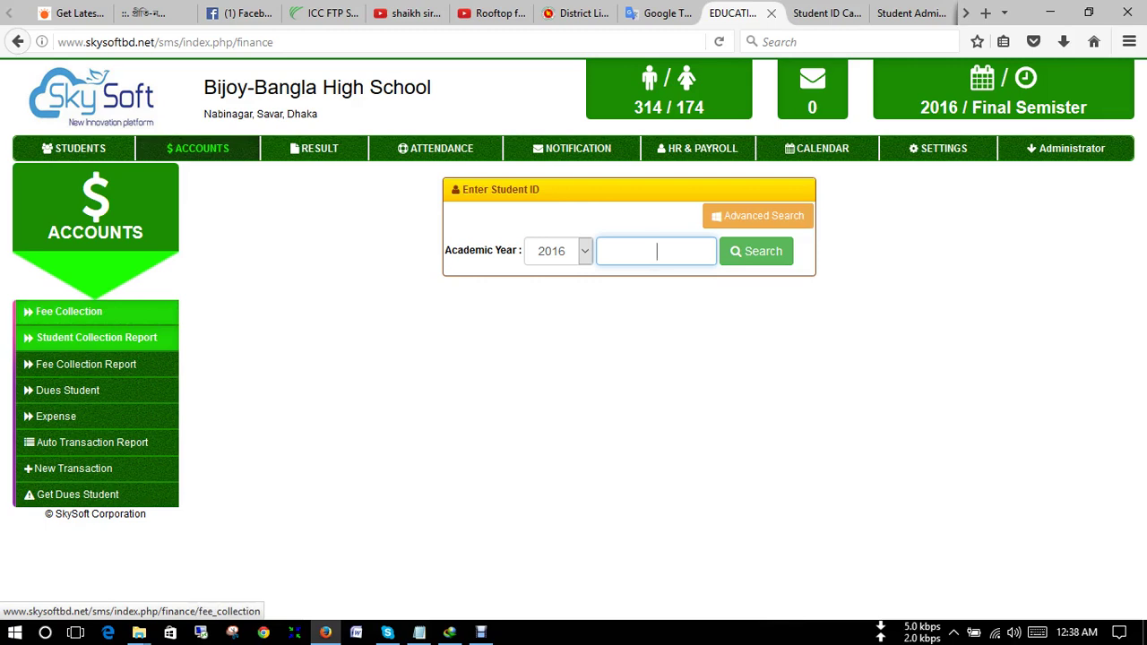
- Load the Fee Collection sheet for the entered student ID (Class Five A, roll 13), all fees unpaid
left_click(69, 310)
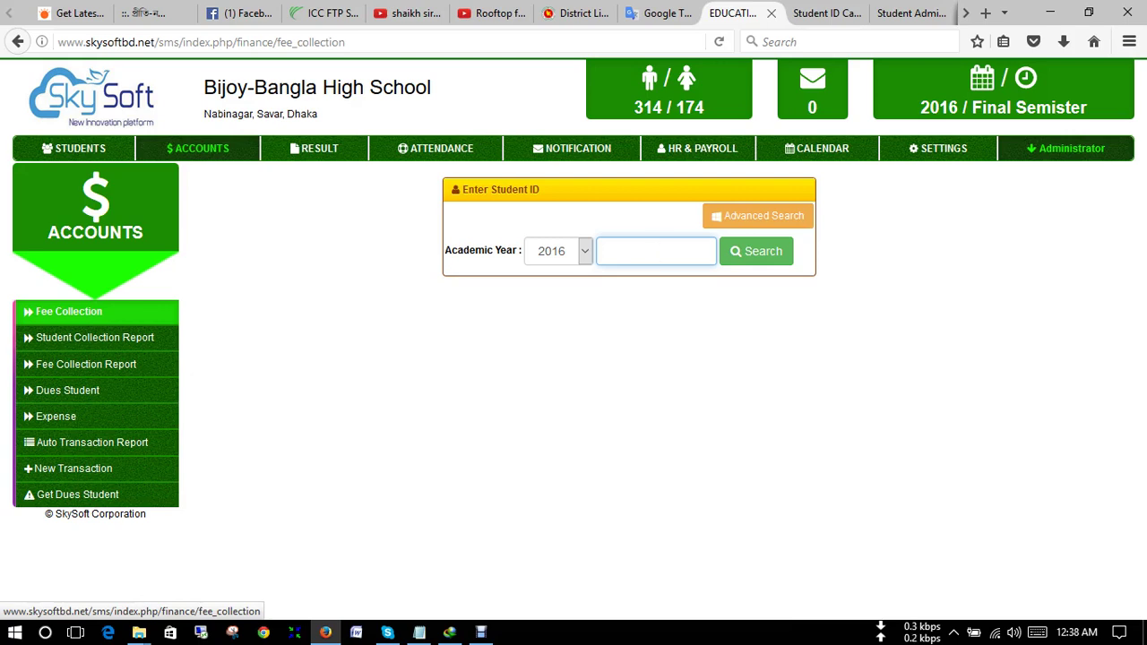
type("16")
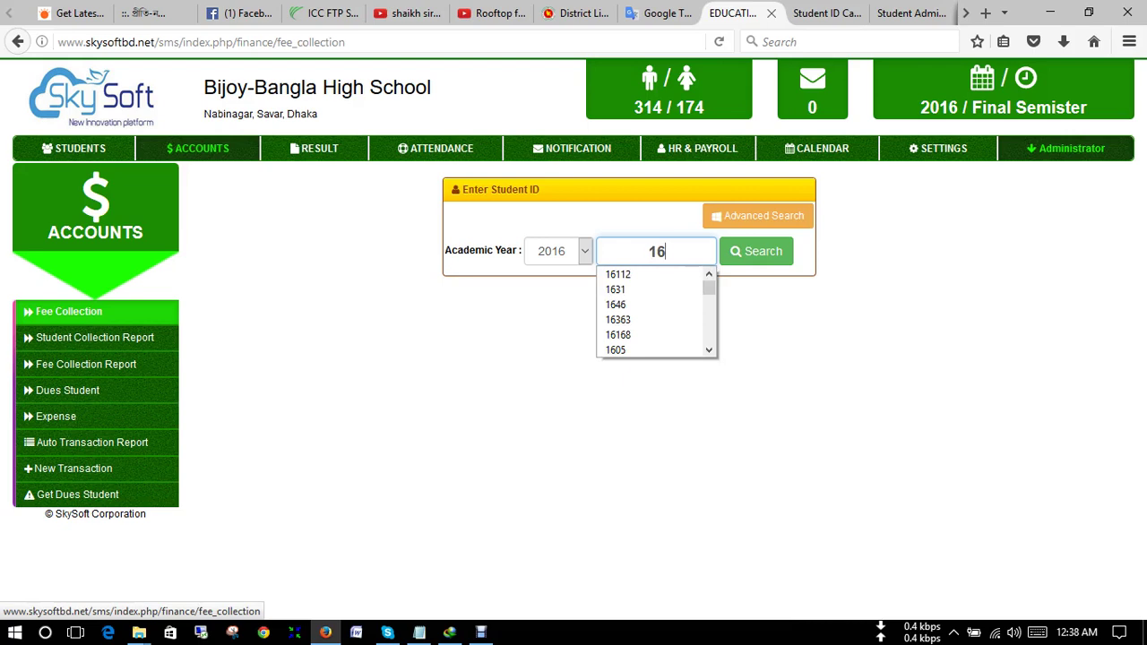
type("13")
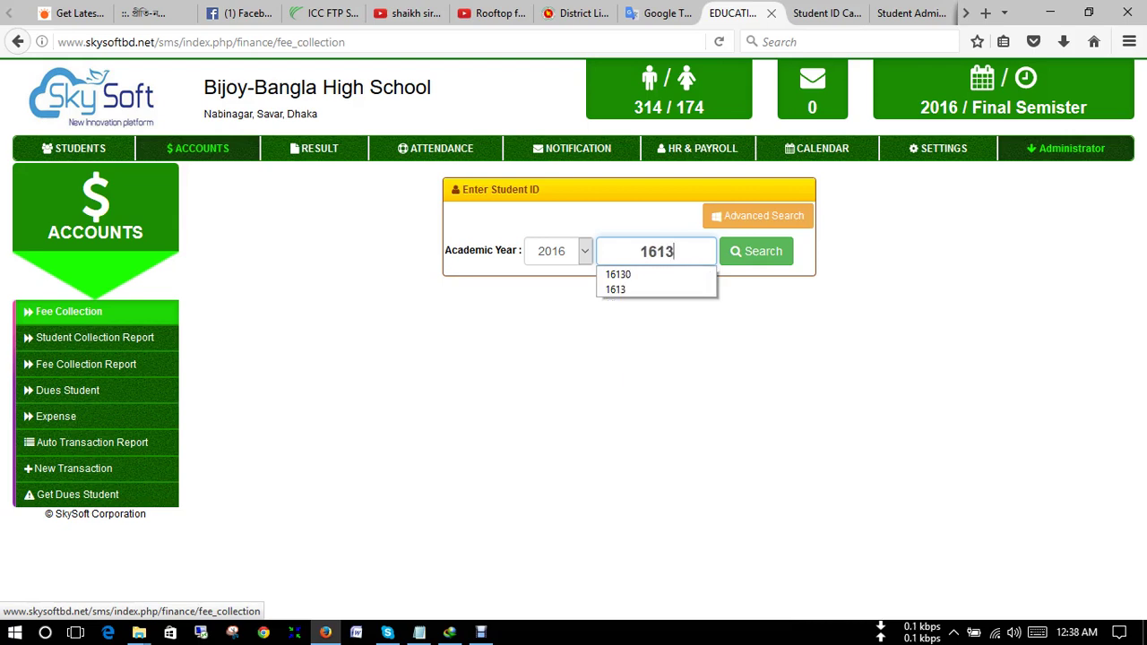
key("Return")
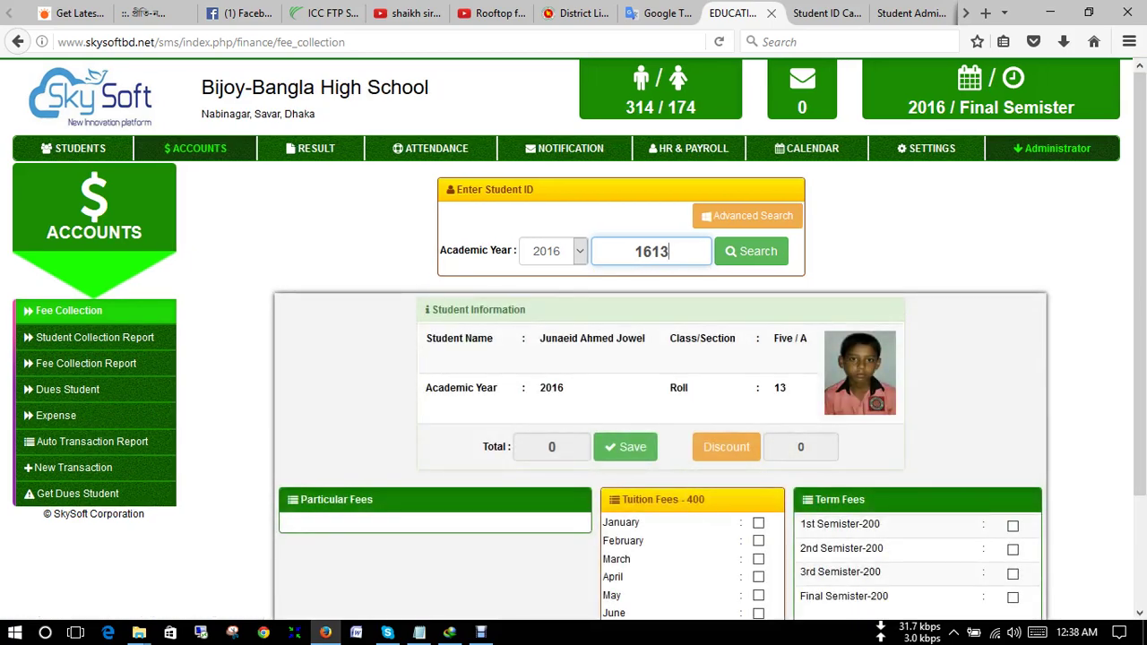
scroll(660, 391, "down", 3)
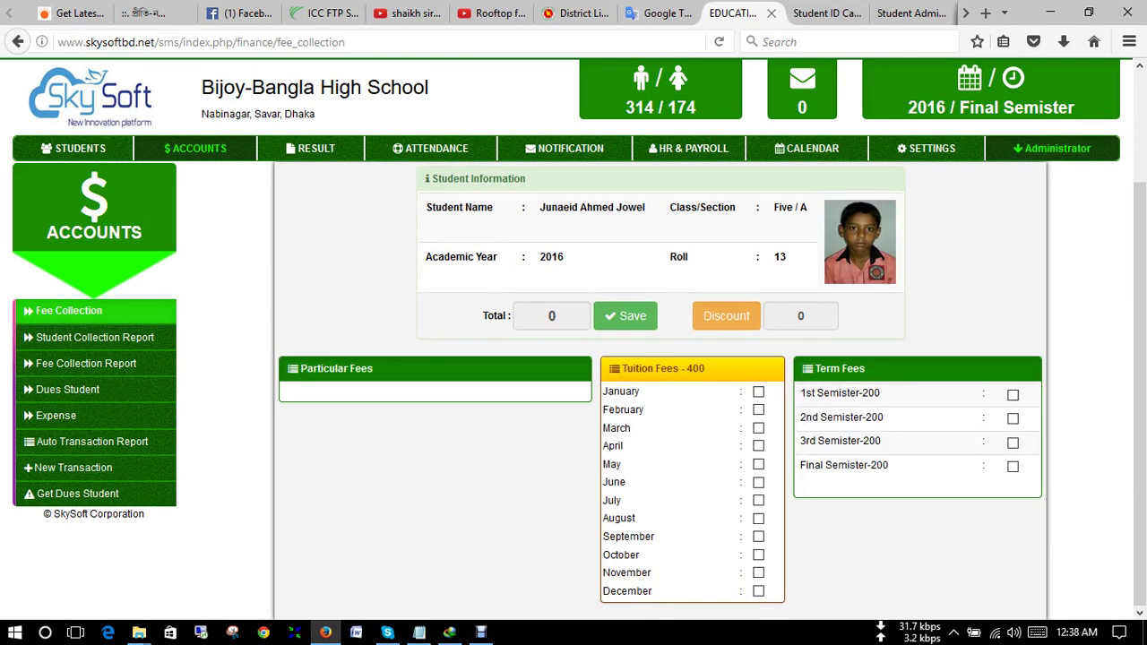
scroll(663, 385, "up", 3)
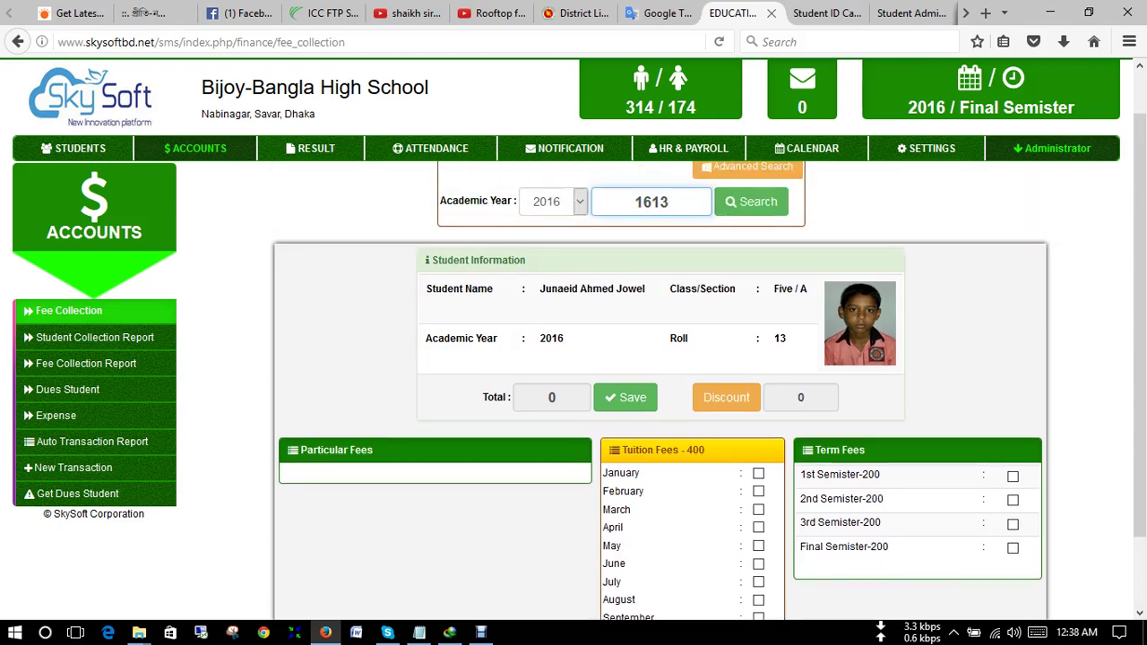
scroll(663, 385, "down", 3)
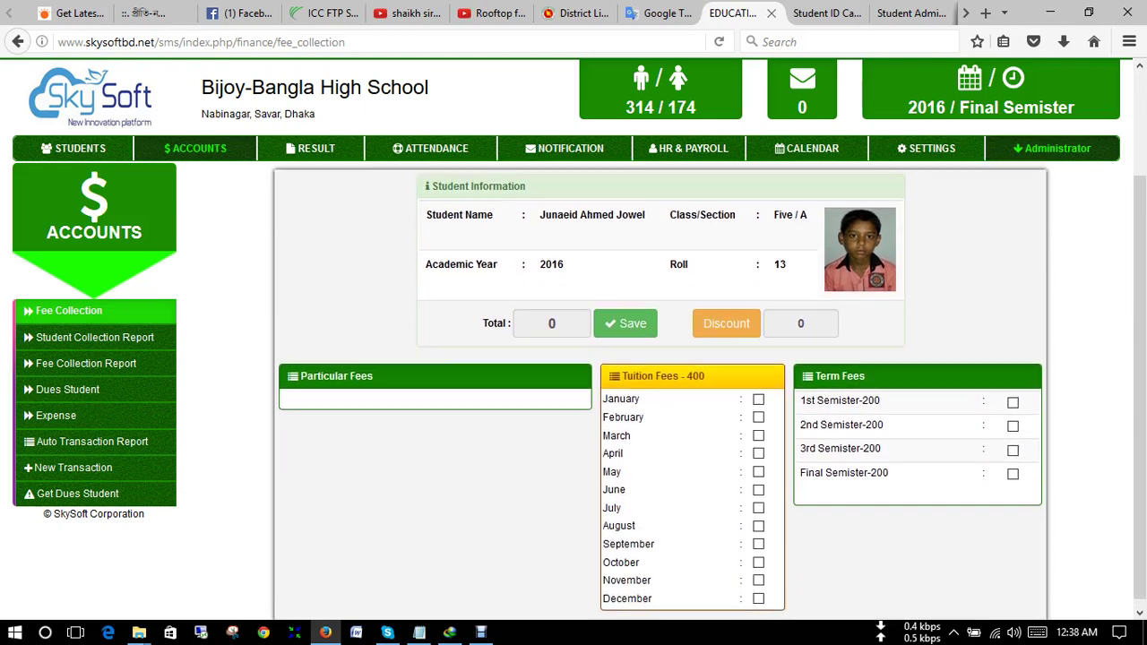
scroll(663, 385, "up", 3)
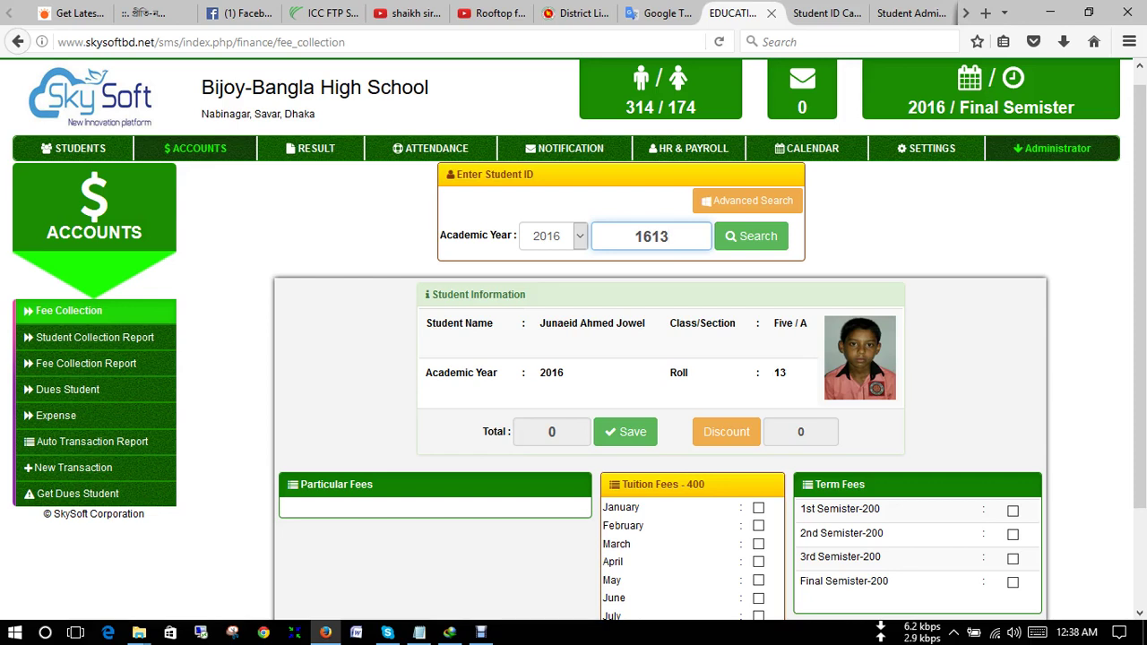
scroll(661, 390, "down", 3)
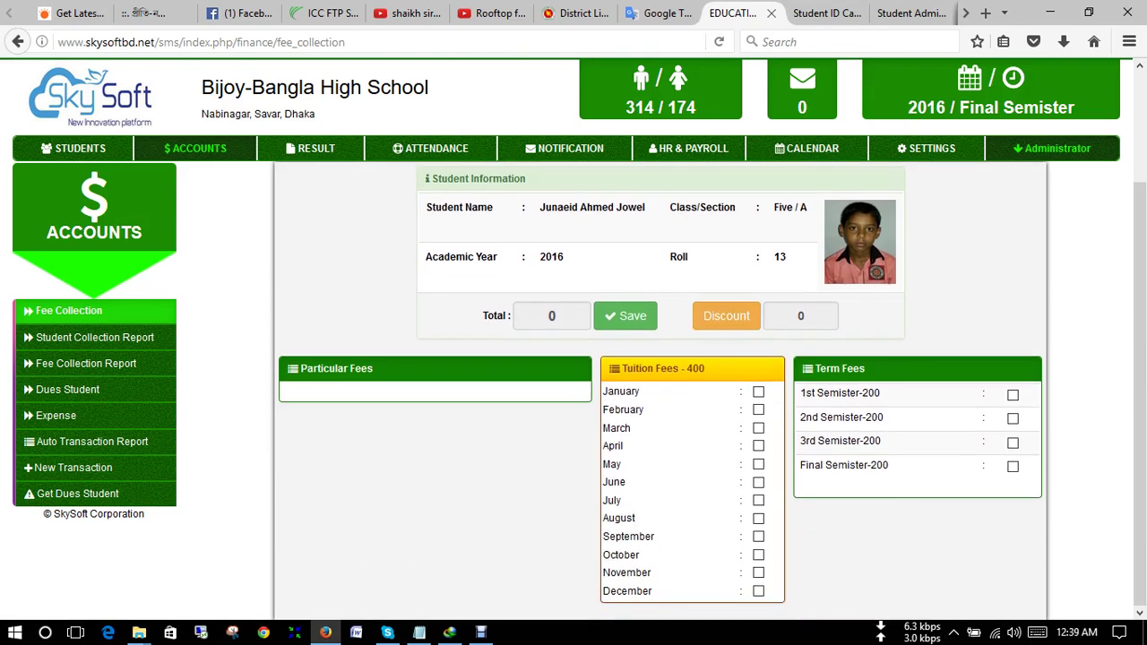
- Tick January–March tuition and the 1st Semister-200 term fee, then save the 1400 payment
left_click_drag(707, 369, 673, 368)
left_click(758, 392)
left_click(758, 409)
left_click(759, 428)
left_click(1013, 394)
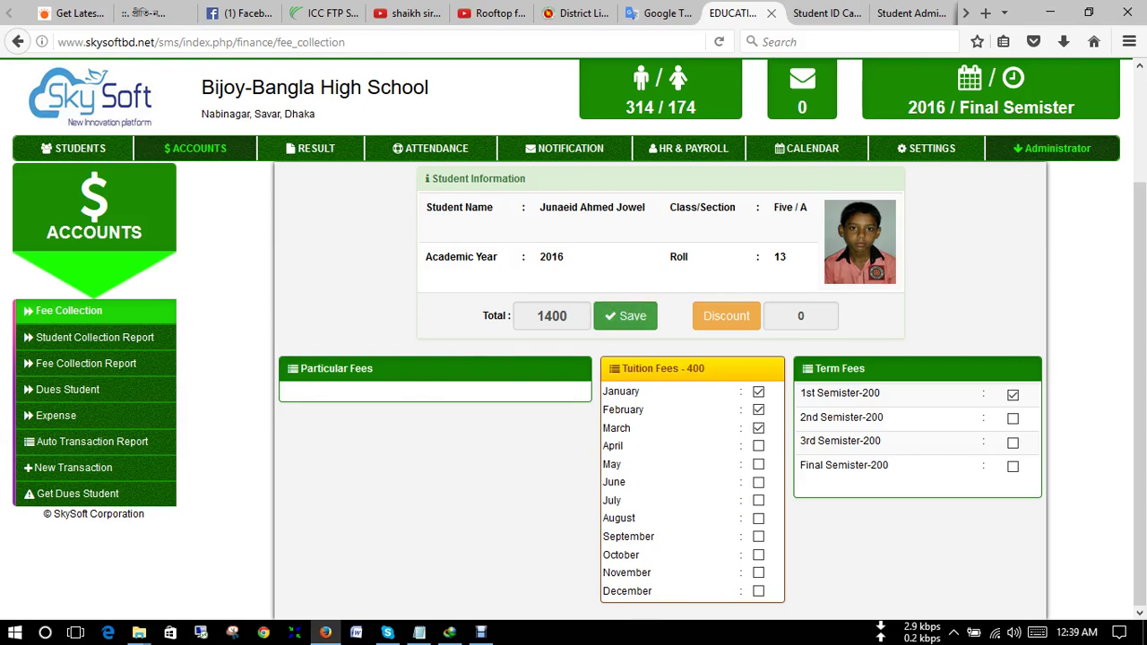
scroll(660, 390, "up", 2)
scroll(661, 394, "down", 3)
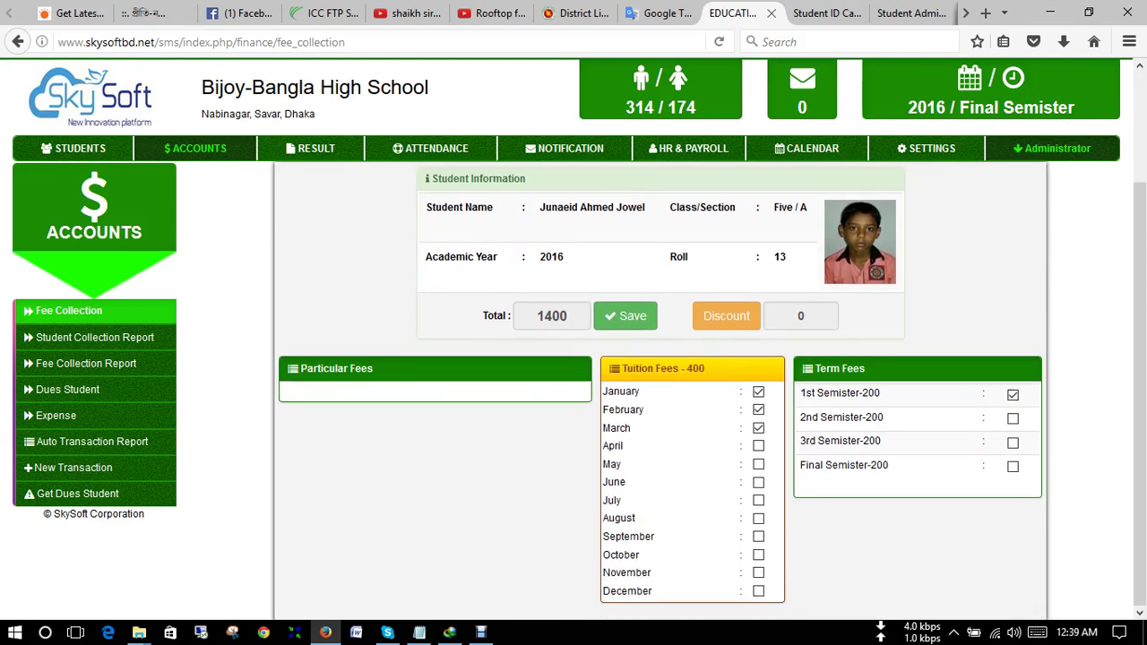
scroll(660, 394, "up", 2)
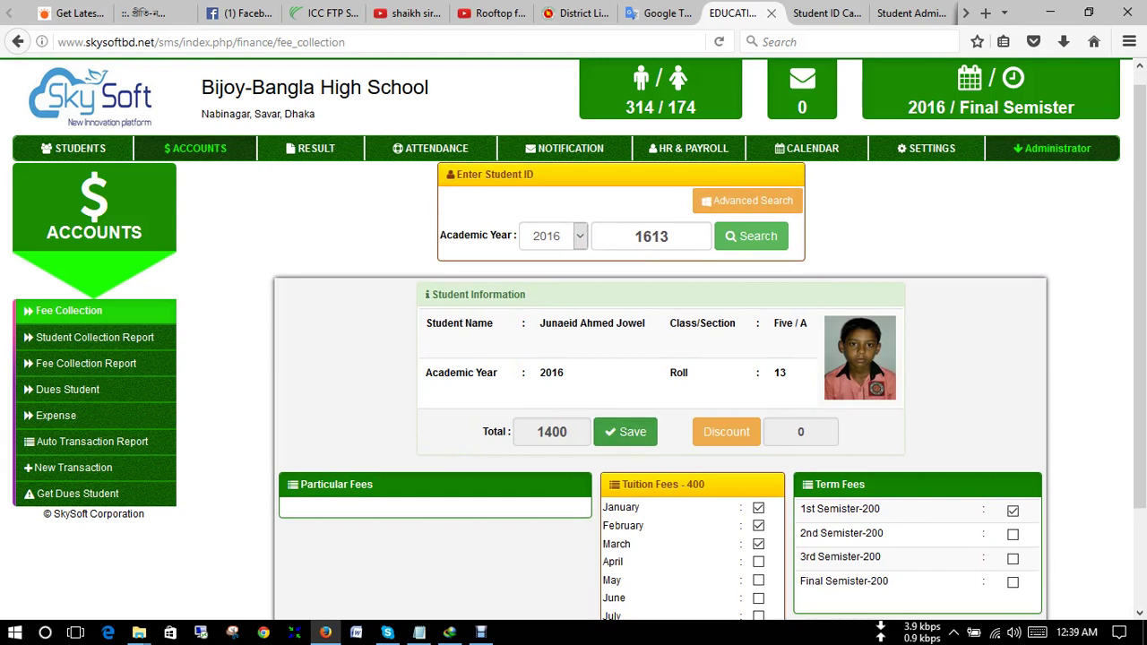
left_click(626, 431)
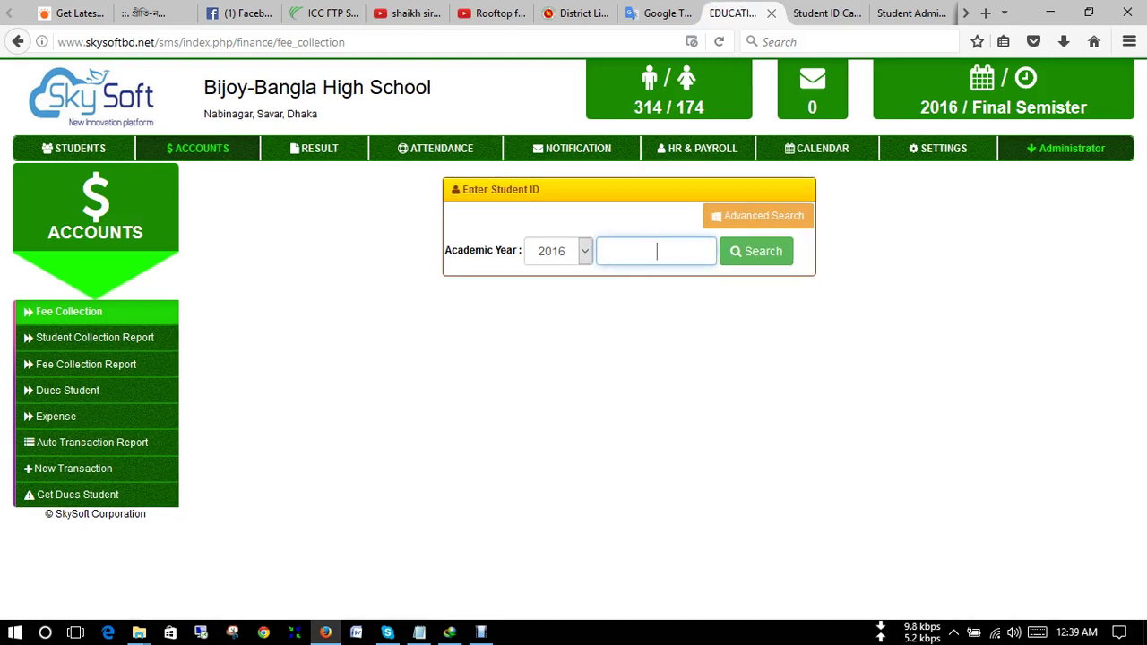
- Load the student's collection report by ID, showing 1200 tuition plus 200 semester fee
left_click(94, 337)
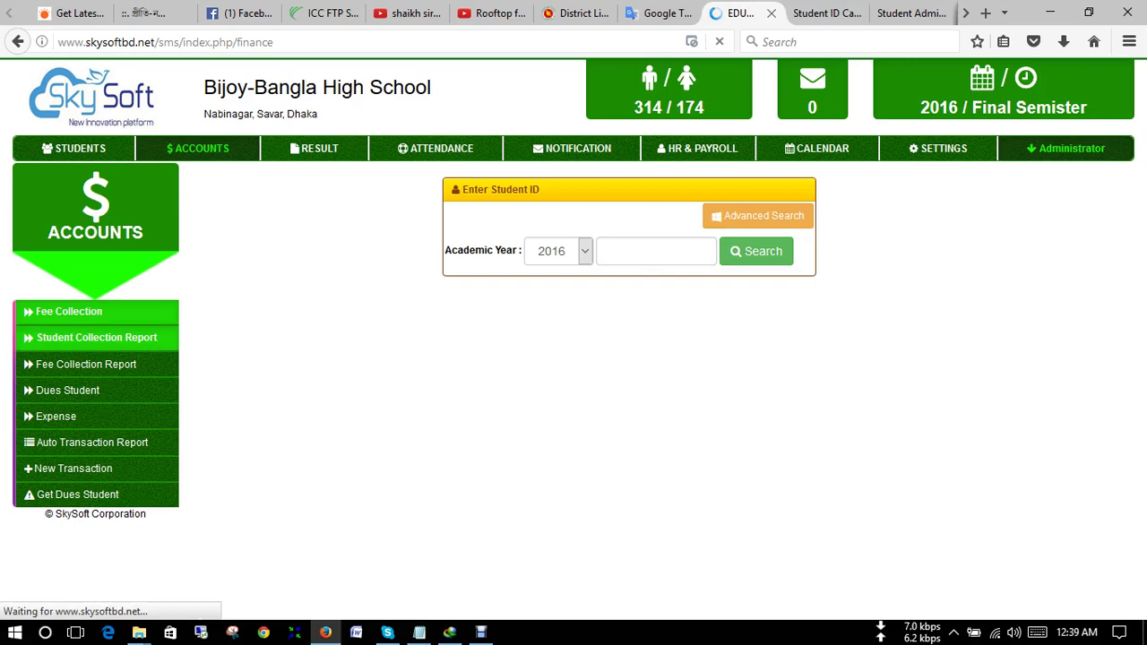
left_click(657, 251)
type("16")
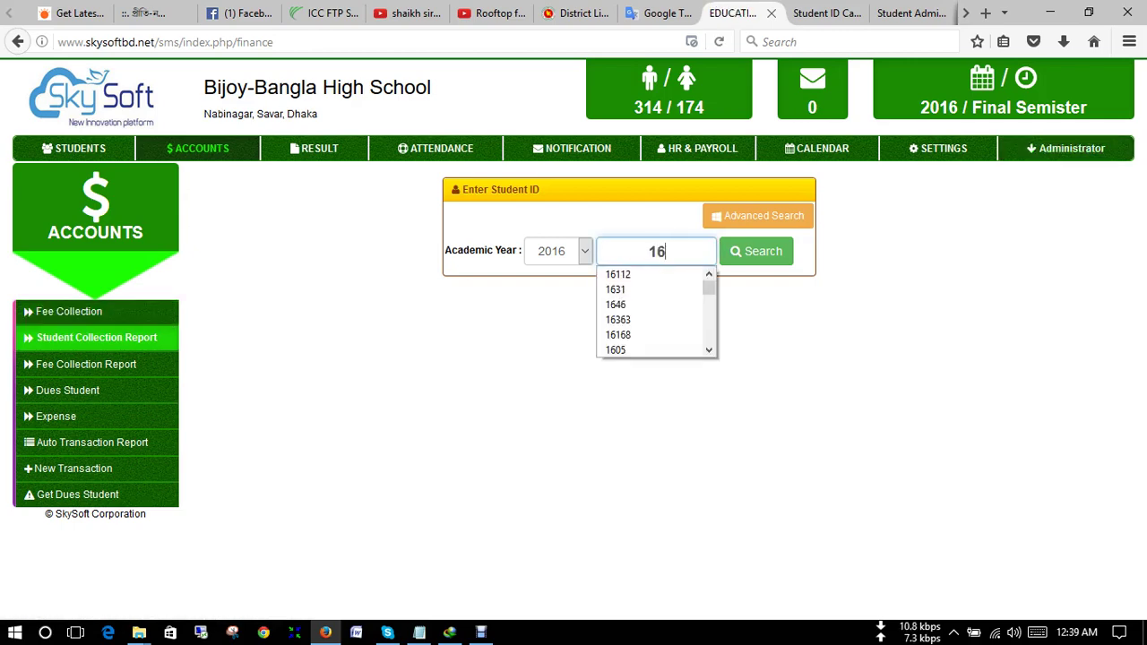
type("13")
key("Return")
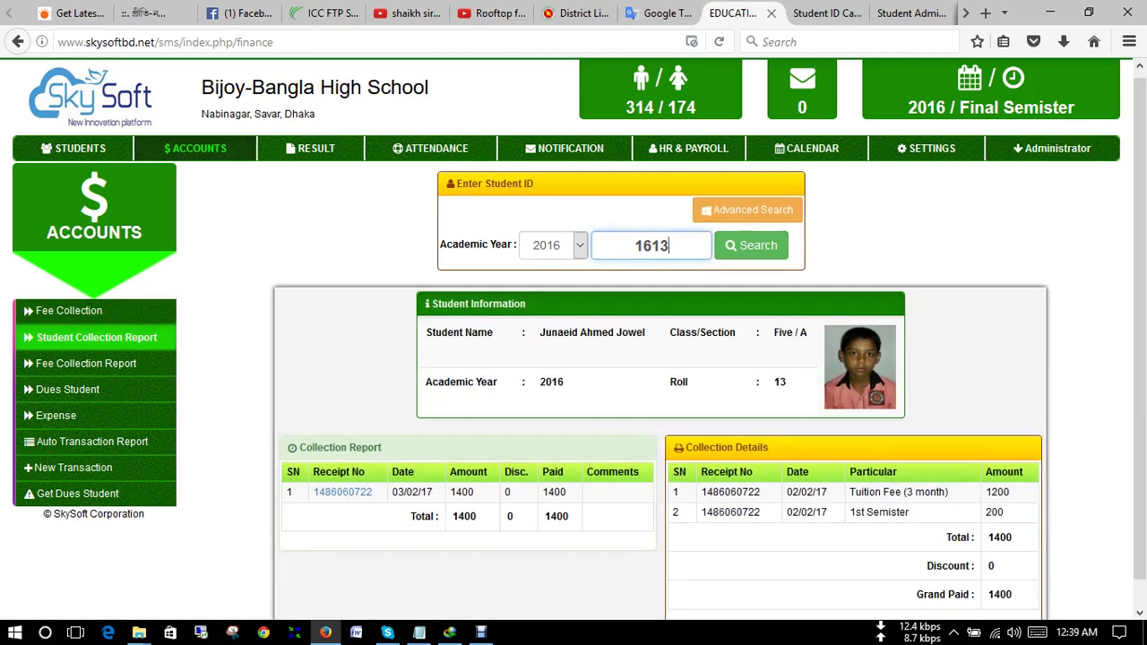
scroll(658, 349, "down", 1)
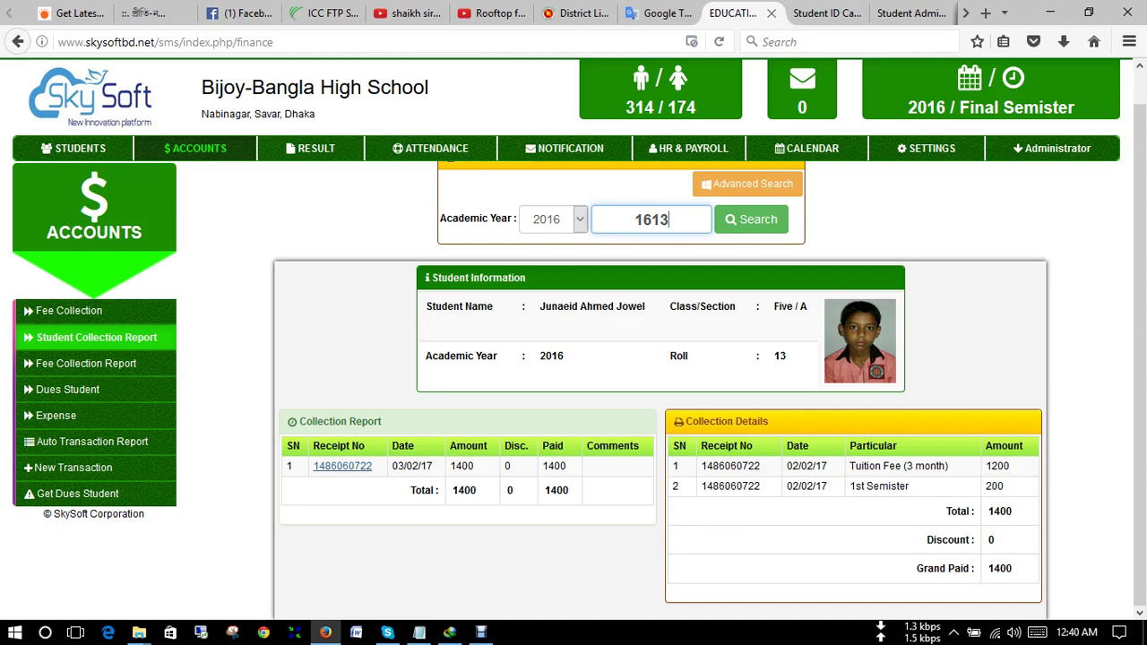
left_click(342, 466)
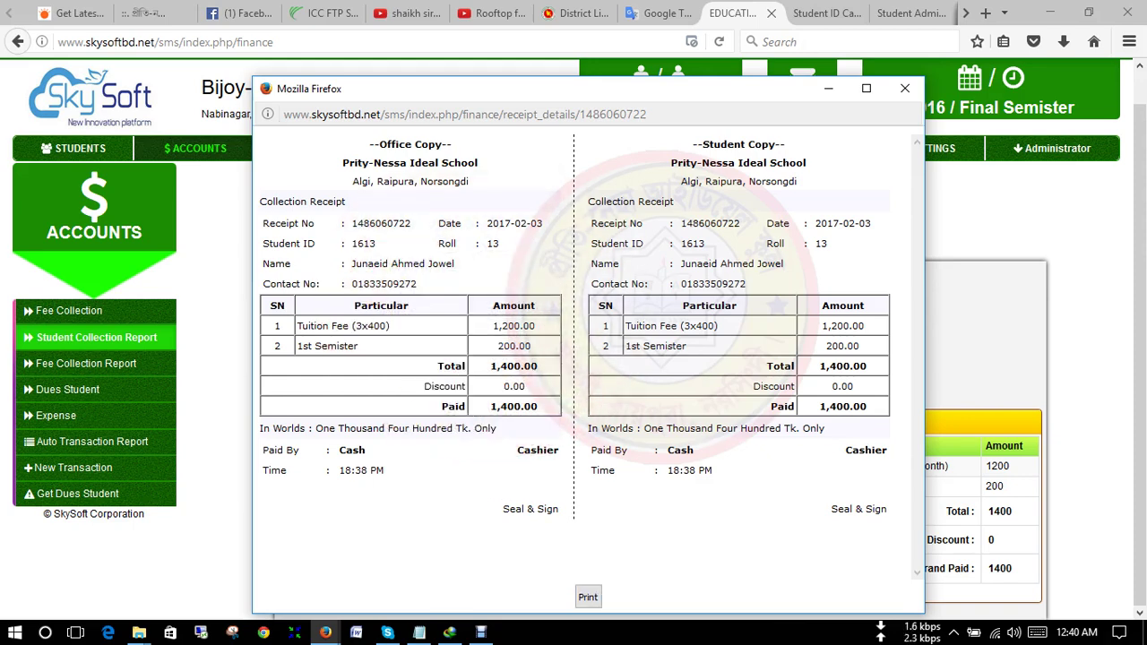
left_click_drag(386, 469, 324, 470)
left_click(324, 470)
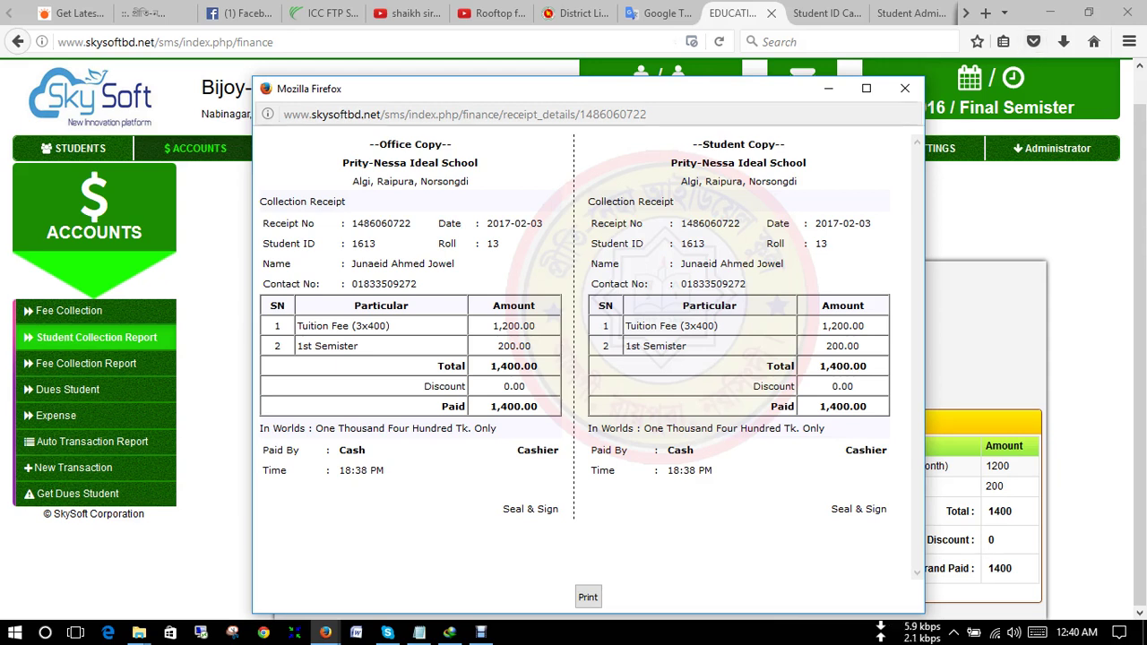
left_click(905, 88)
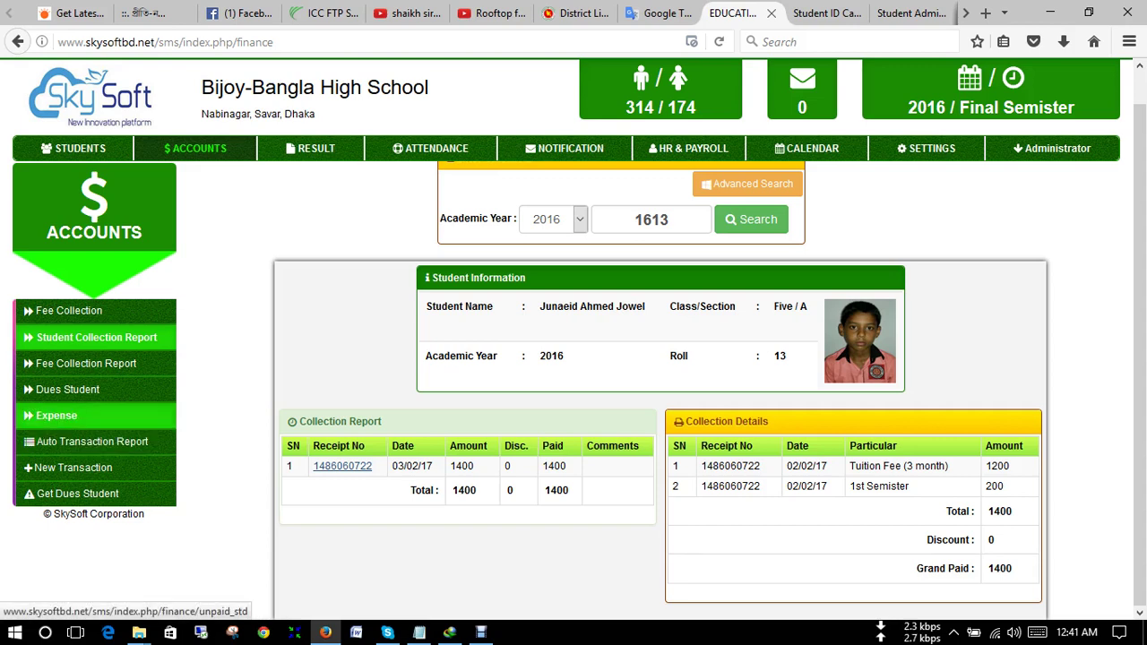
- Set the Fee Collection Report's From date to 2017-01-01 and filter it to class Five
left_click(86, 364)
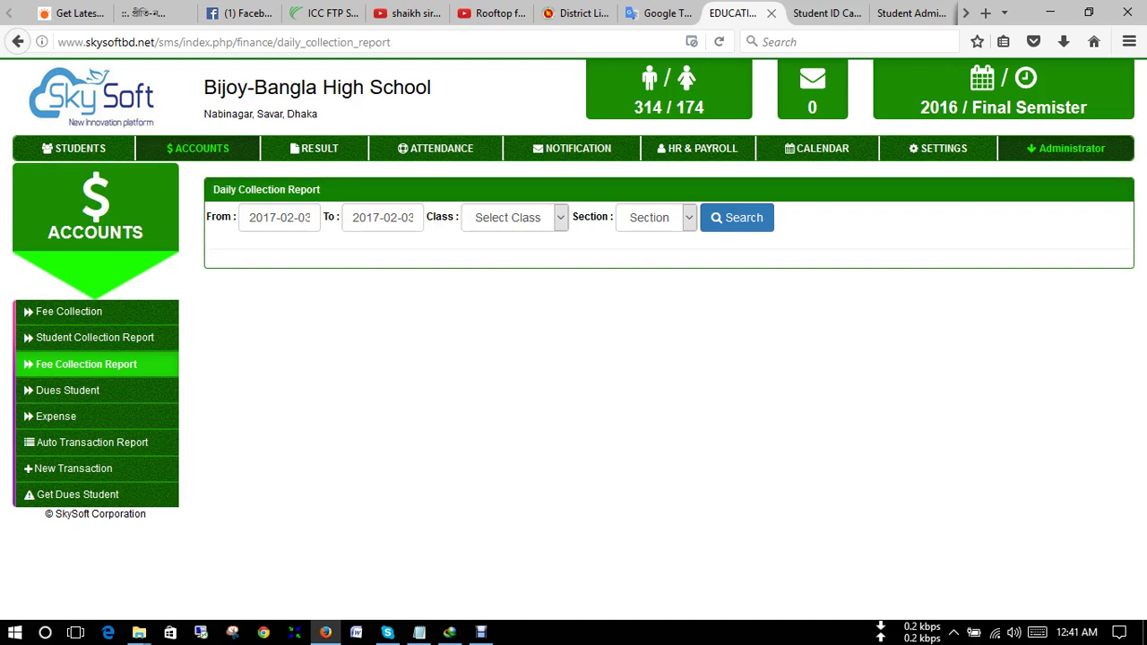
left_click(280, 217)
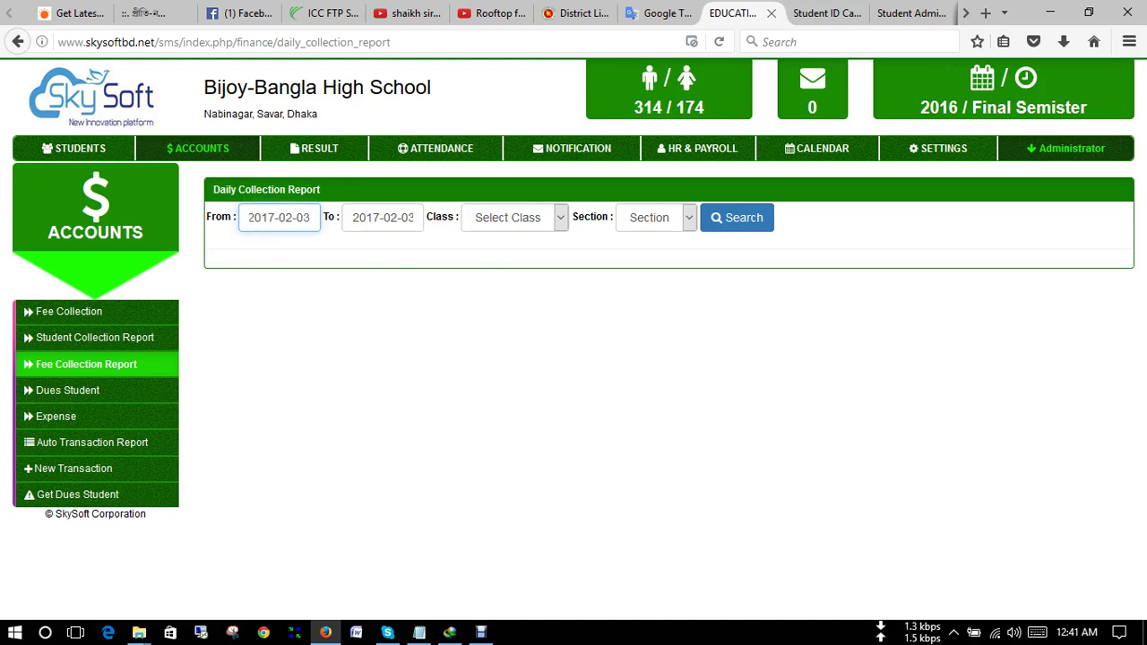
key("BackSpace")
key("BackSpace")
key("BackSpace")
type("1")
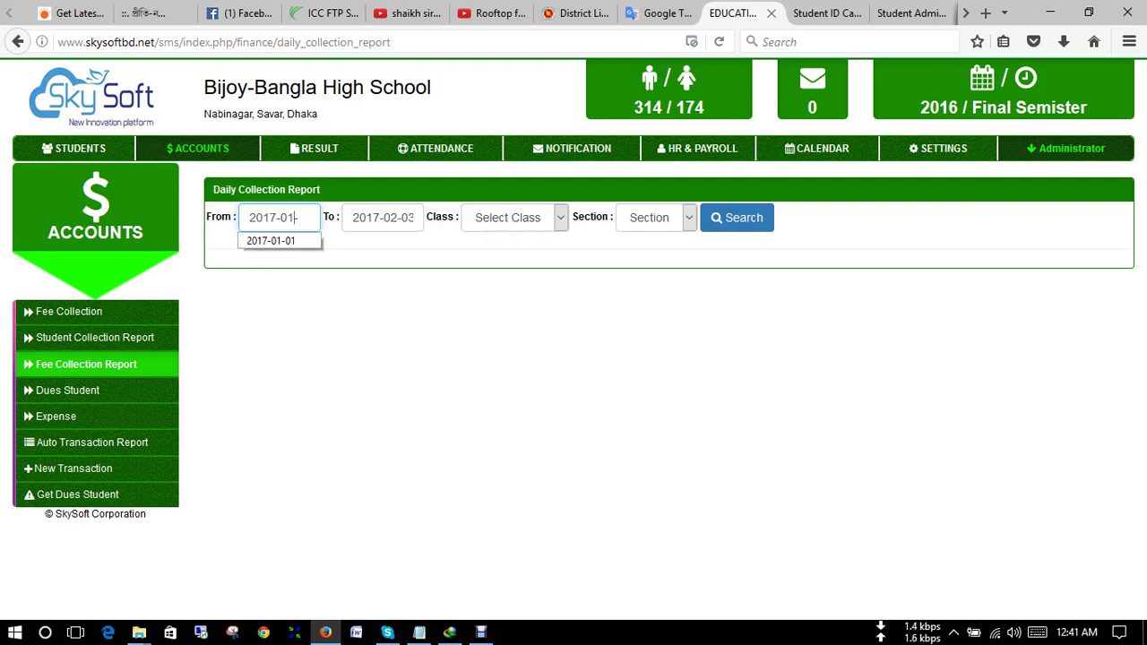
type("-01")
key("Escape")
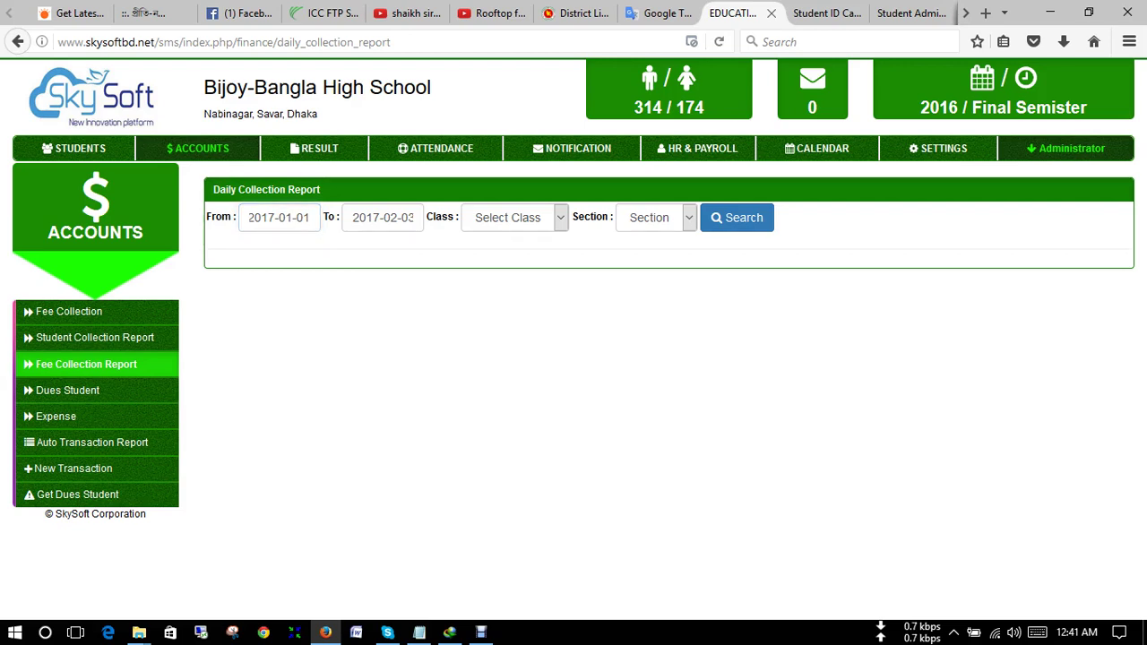
left_click(514, 217)
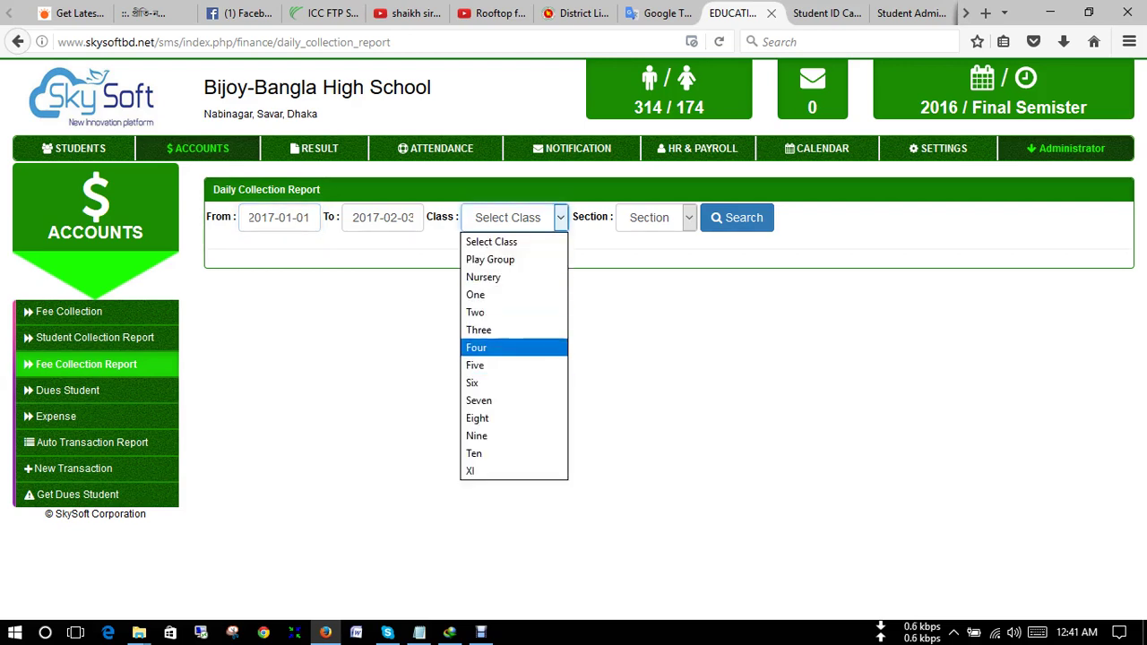
left_click(515, 365)
- Run the class Five report (2,800.00 total, 1,523.00 grand total), then open Dues Student
left_click(737, 217)
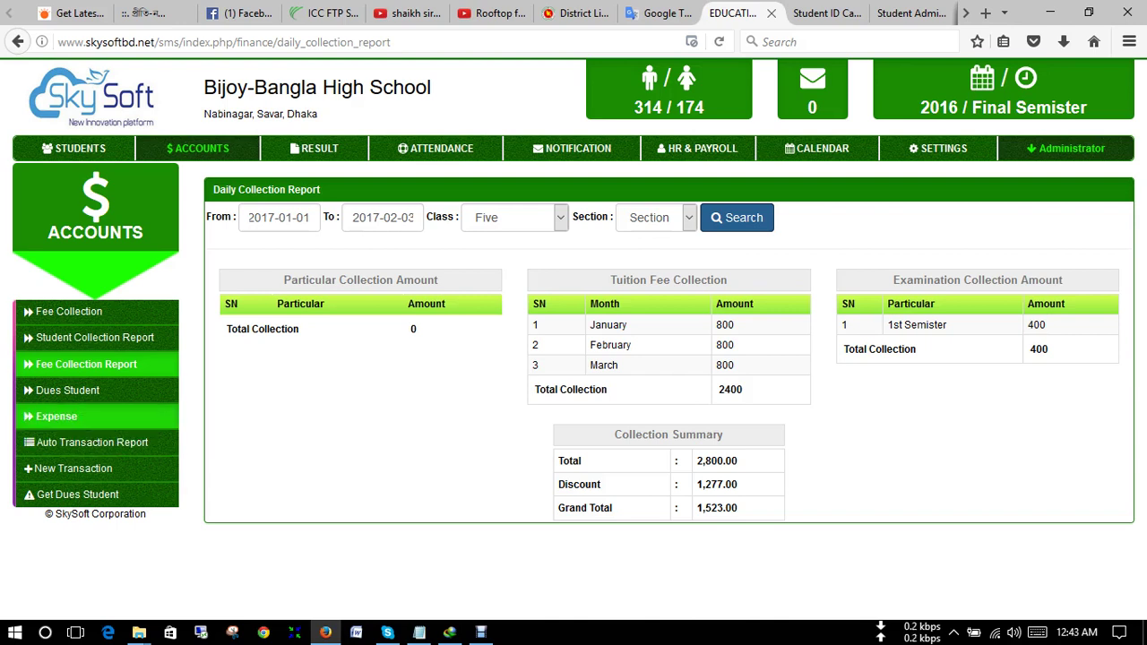
left_click(67, 390)
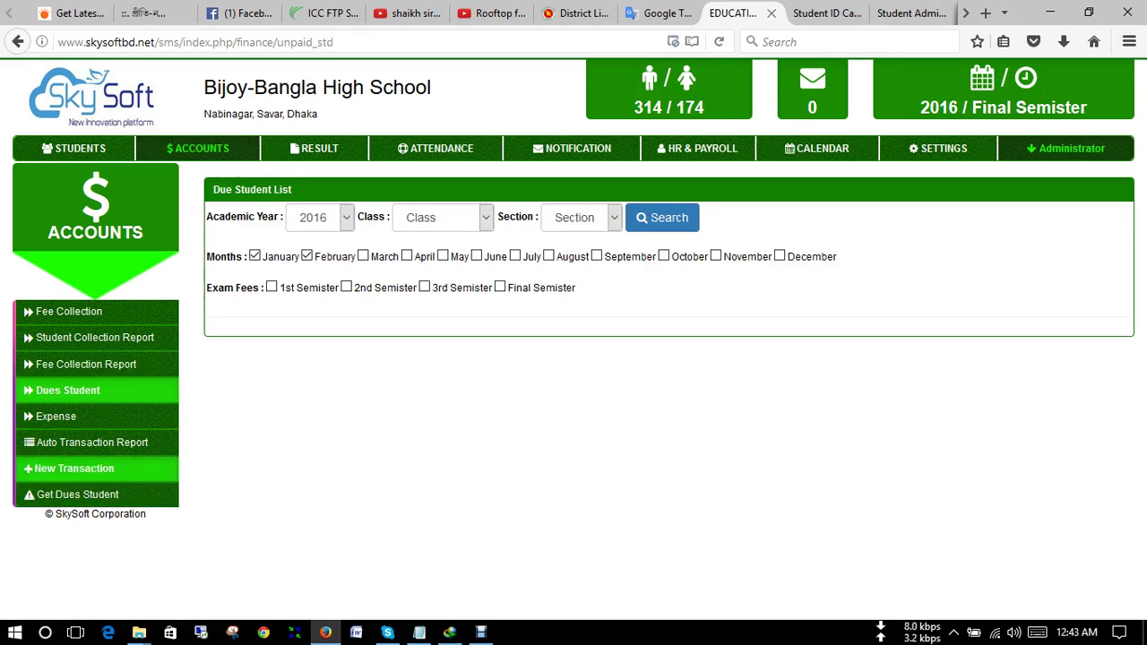
- Start a new expense with reference 78478 and expense type ICT Fee
left_click(55, 416)
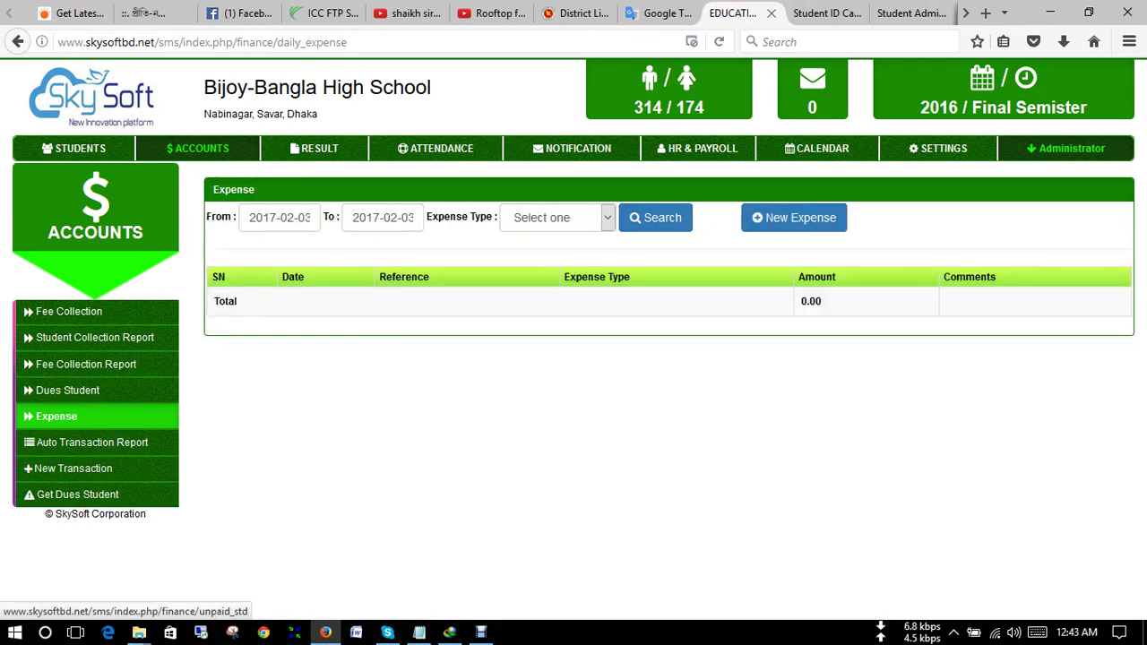
left_click(794, 217)
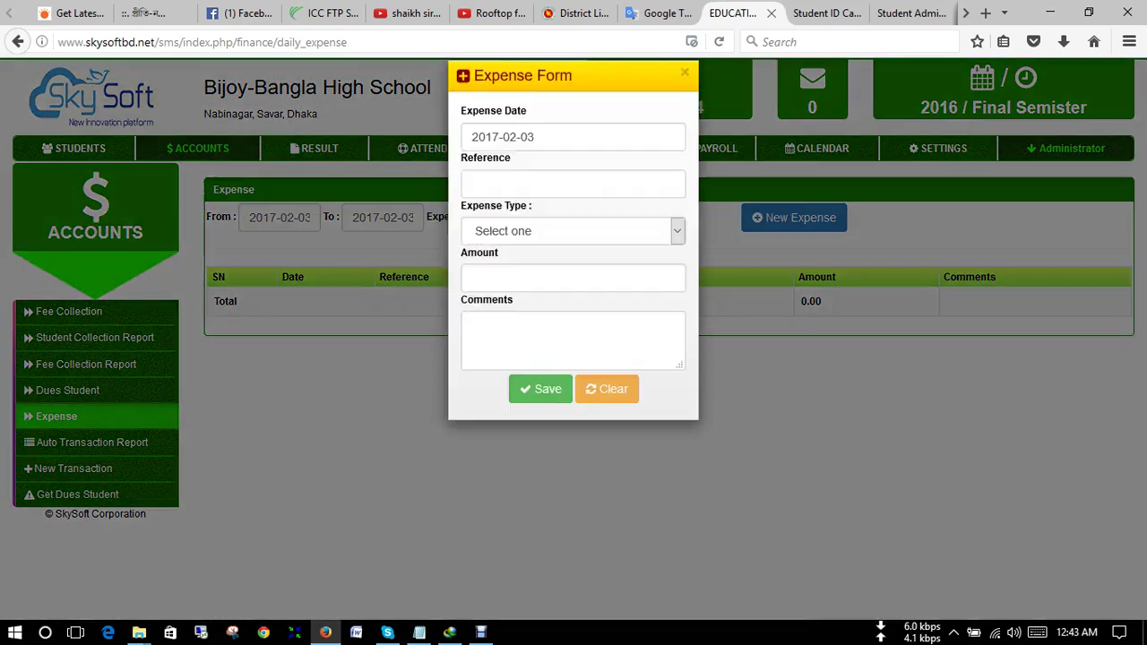
left_click(573, 207)
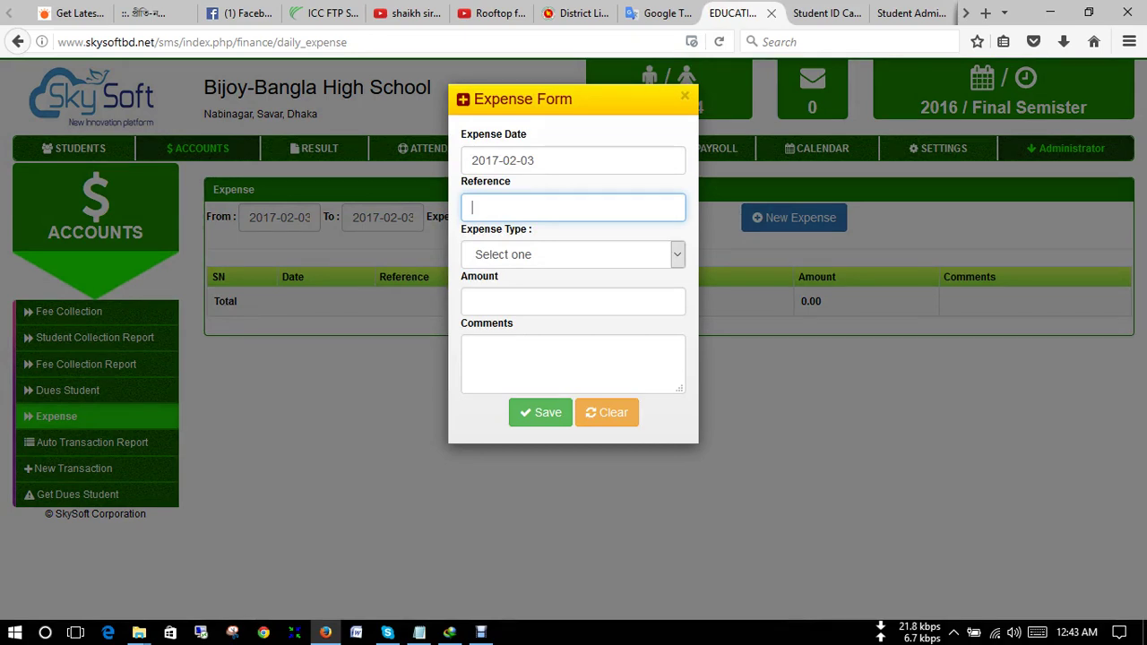
type("78478")
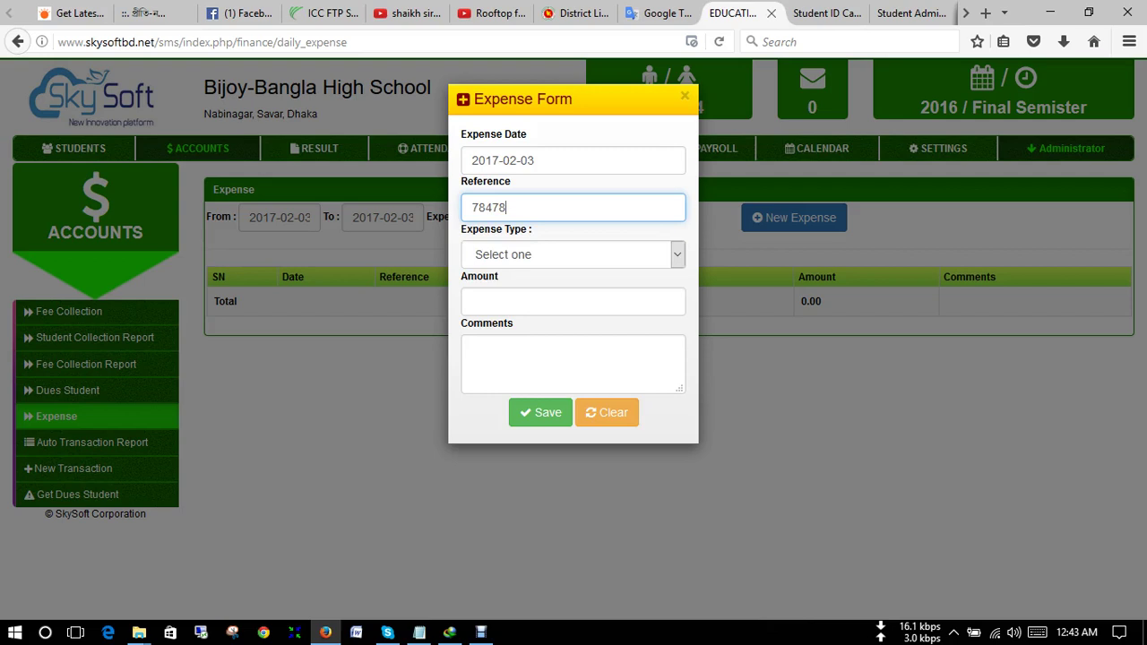
key("Tab")
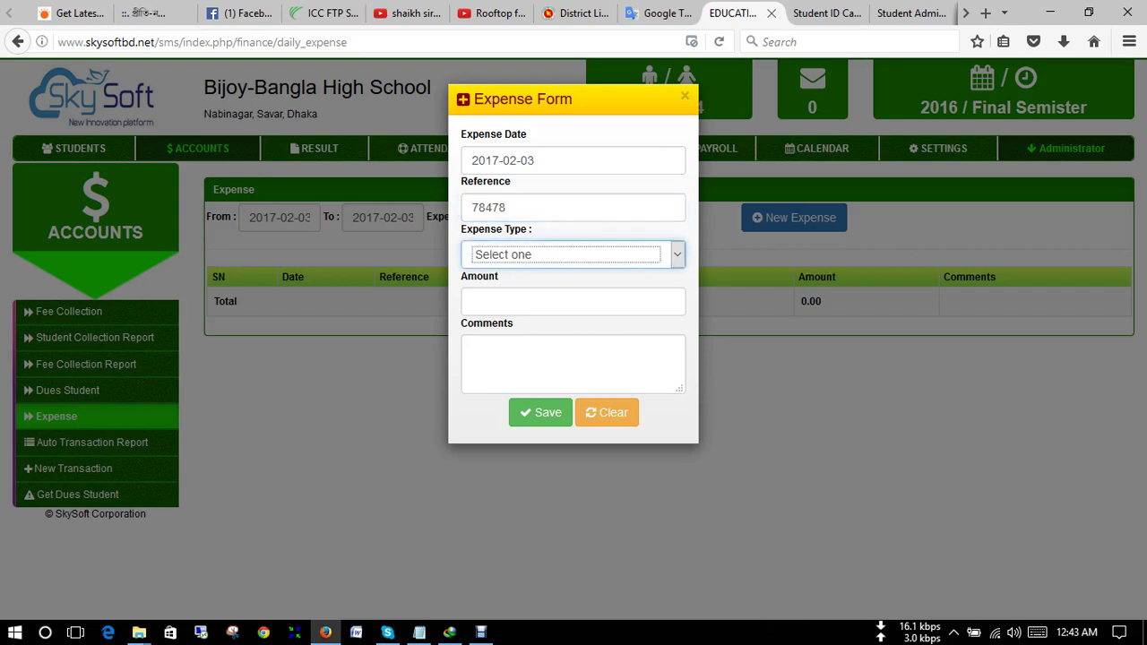
key("alt+Down")
key("Down")
key("Down")
key("Down")
key("Down")
key("Up")
key("Return")
- Enter amount 5000 and comment 'For ICT fee', then save the expense
key("Tab")
type("500")
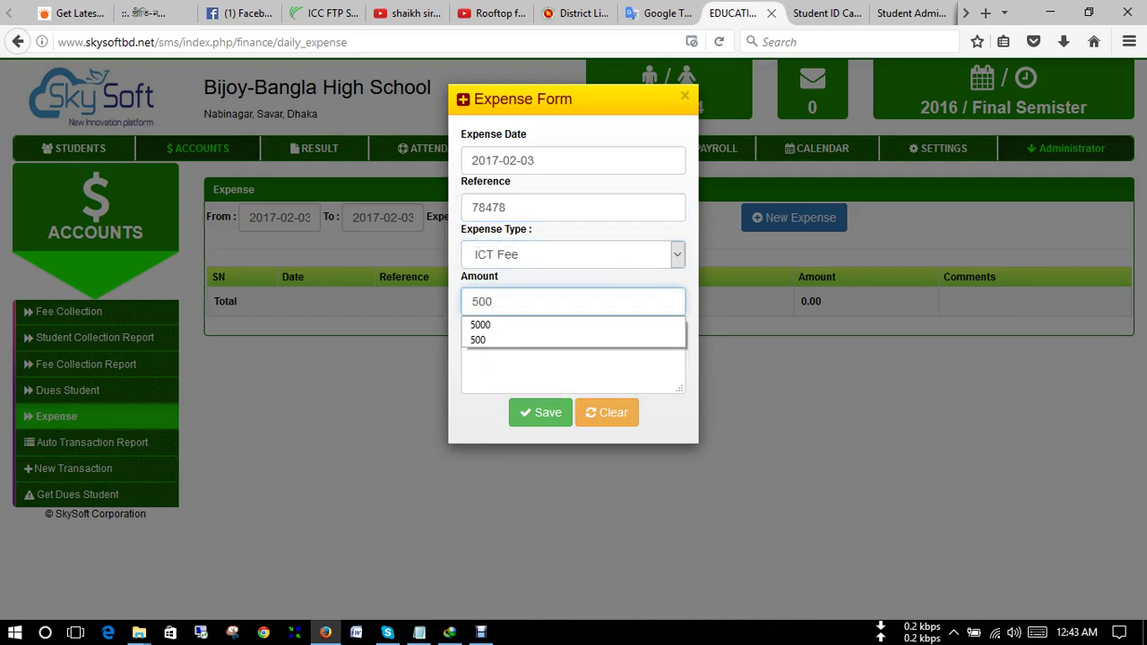
type("0")
key("Down")
key("Tab")
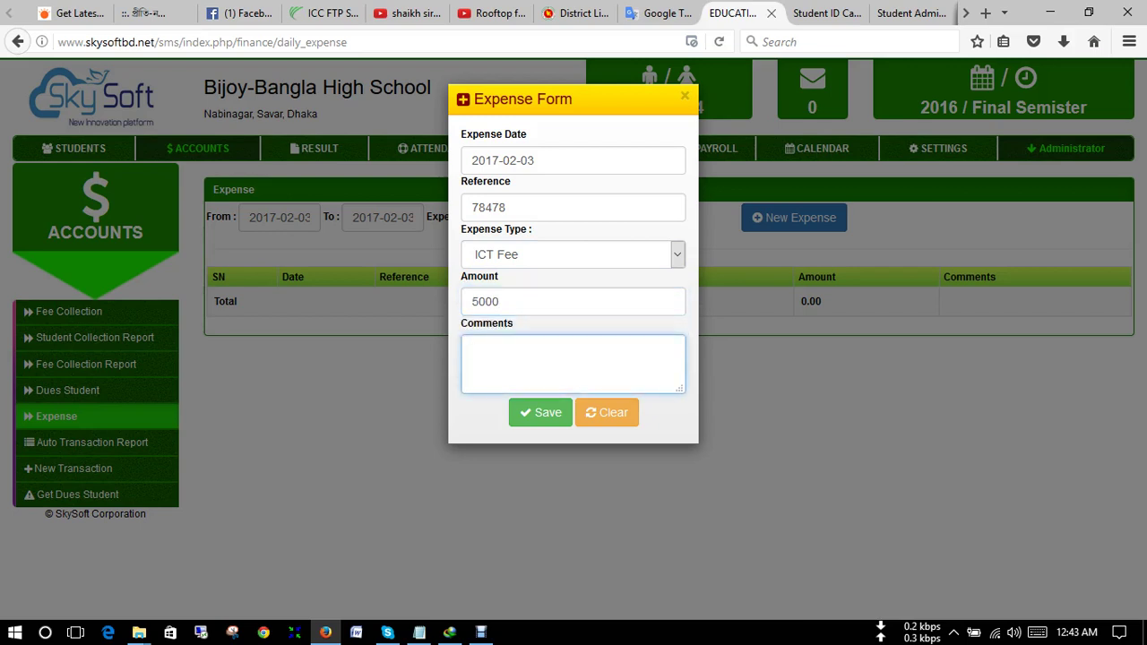
type("For ICT F")
key("BackSpace")
type("fee")
left_click(541, 412)
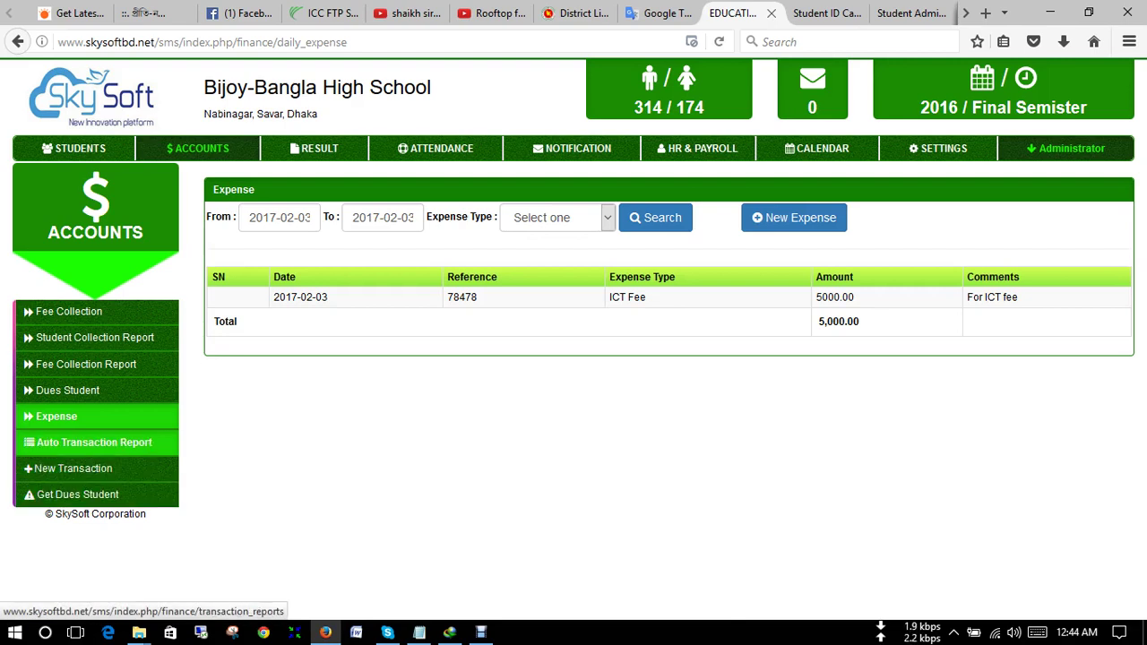
- Look over Auto Transaction Report and New Transaction, then open the February 2017 calendar
left_click(94, 442)
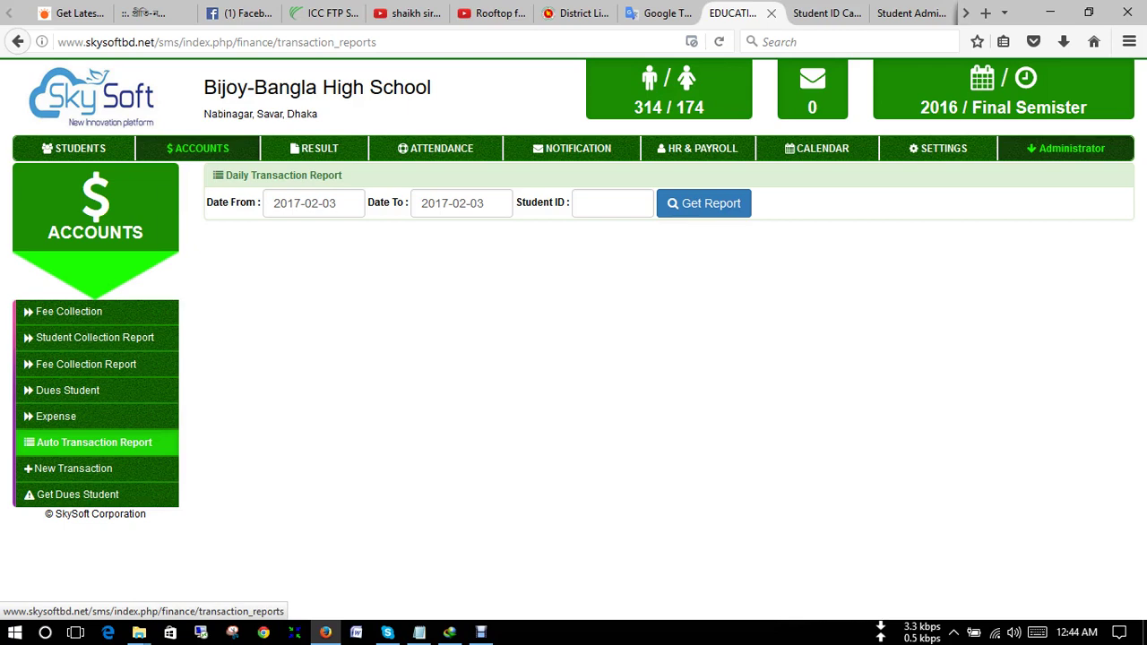
left_click(74, 468)
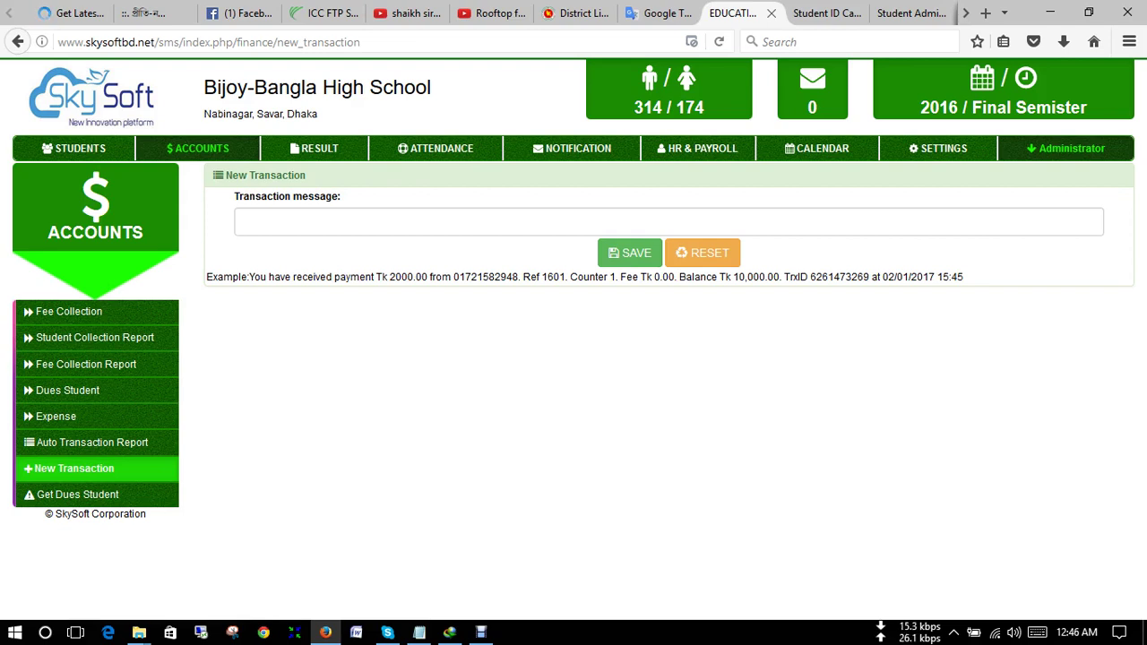
left_click(816, 148)
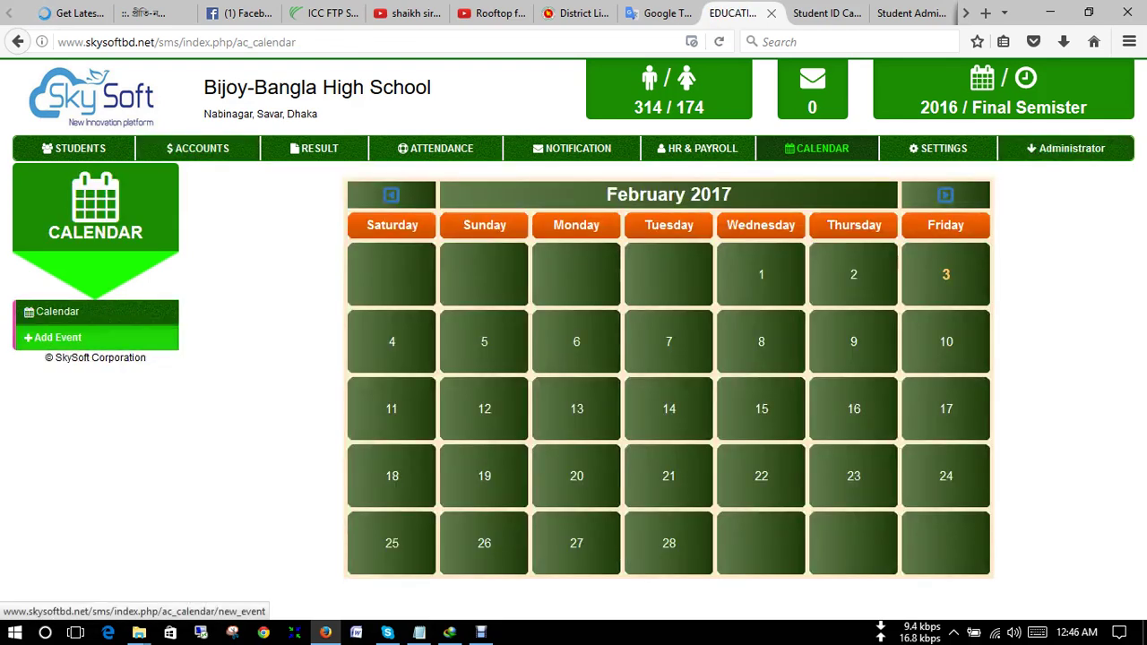
- Inspect the Add Event form's dates and name fields, return to Calendar, then open Settings
left_click(56, 337)
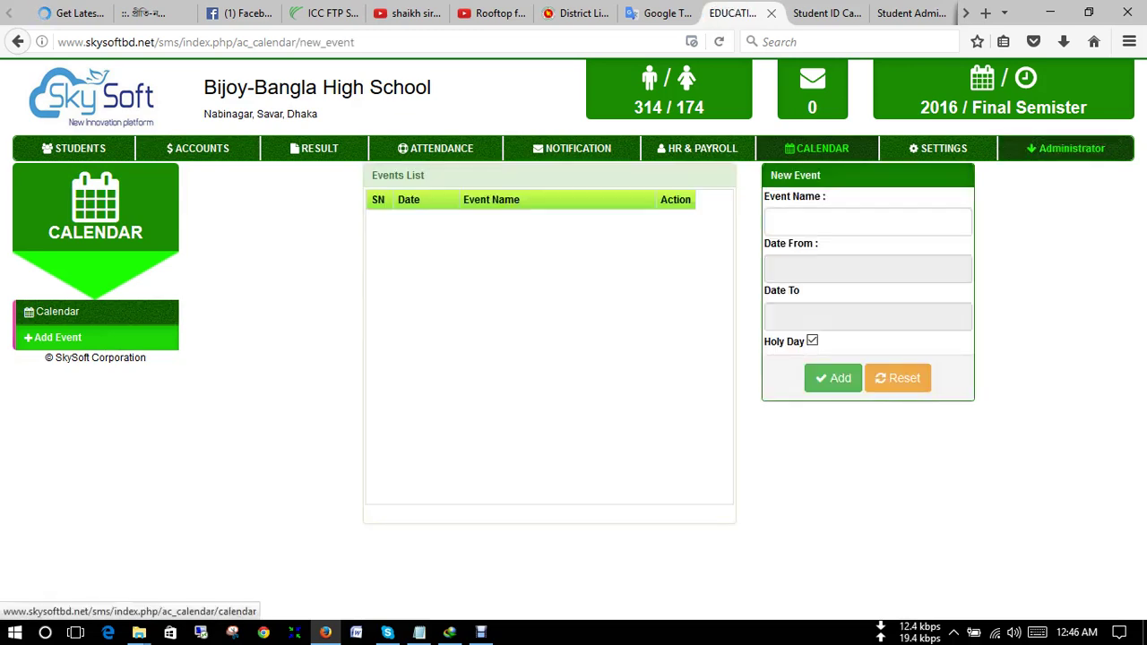
left_click(866, 269)
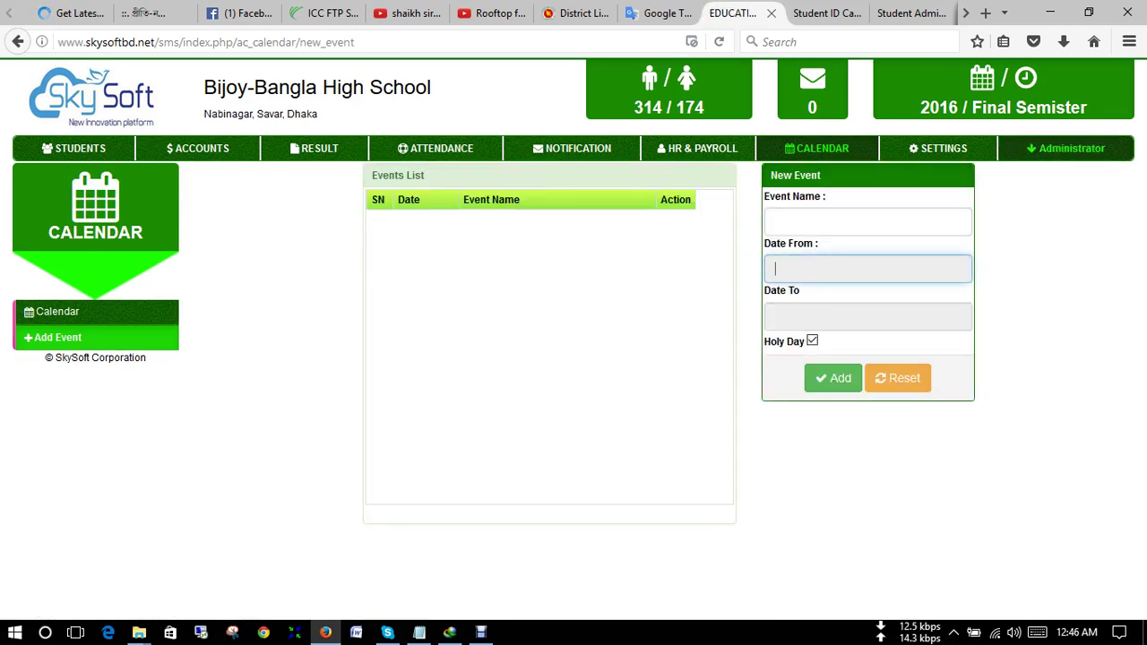
left_click(775, 315)
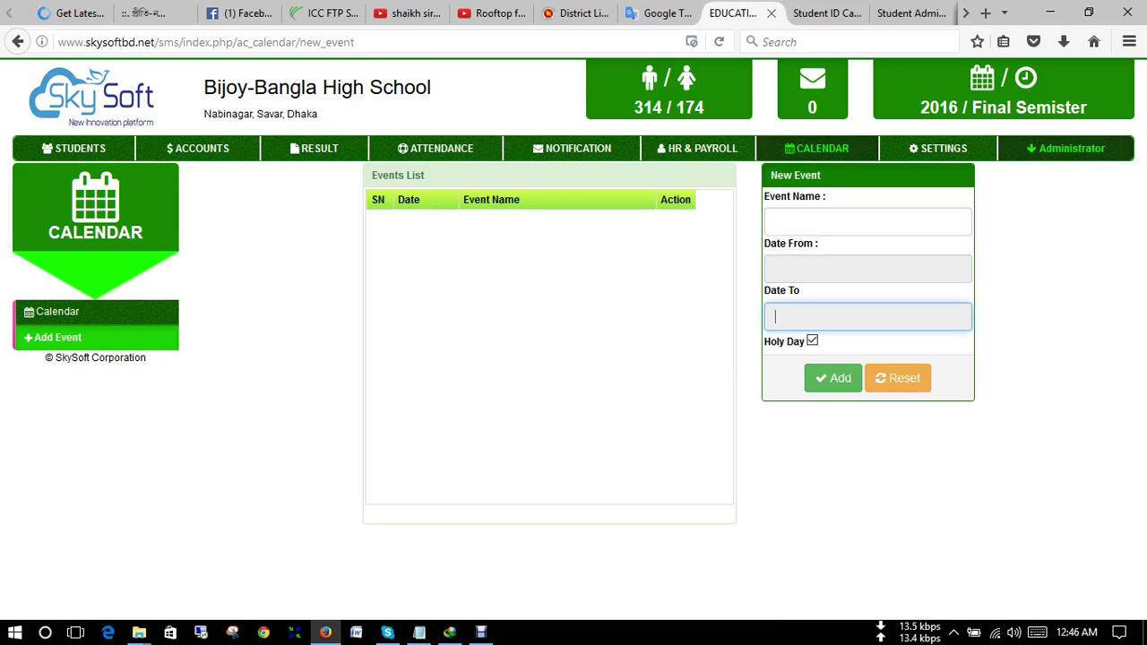
left_click(867, 221)
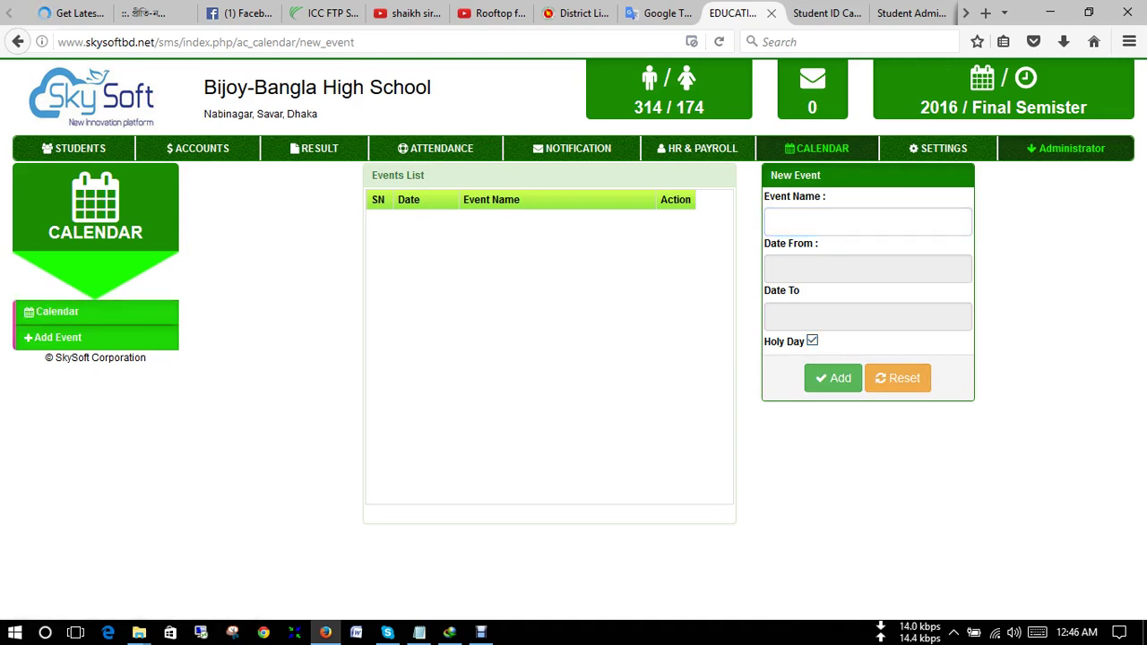
left_click(56, 311)
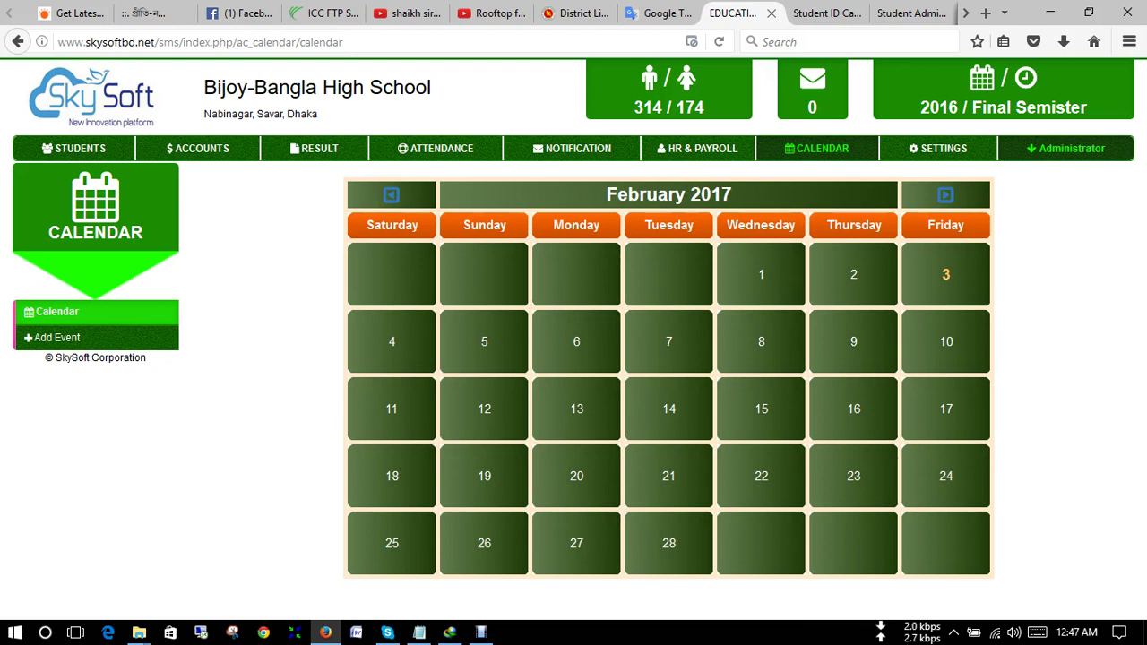
left_click(938, 147)
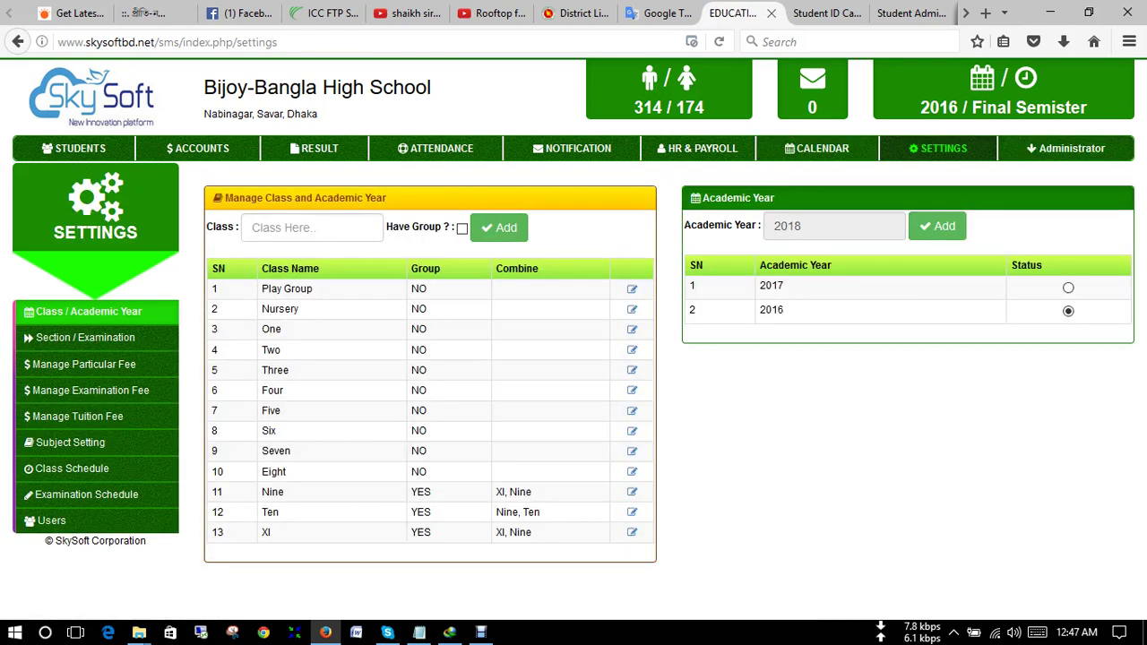
left_click(312, 227)
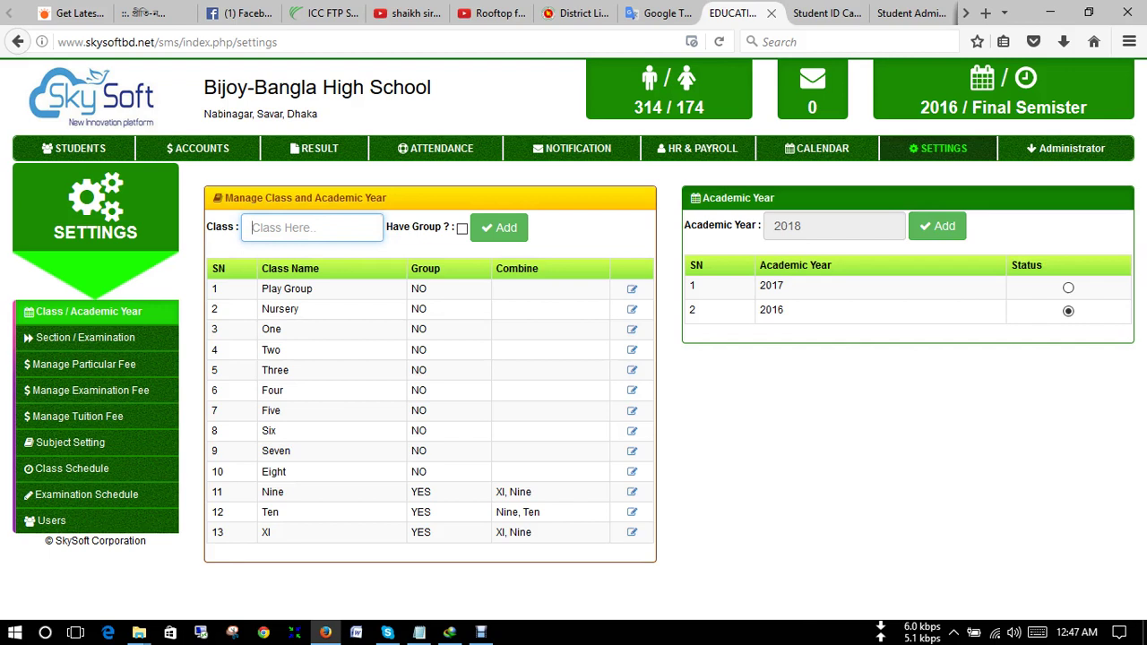
key("Down")
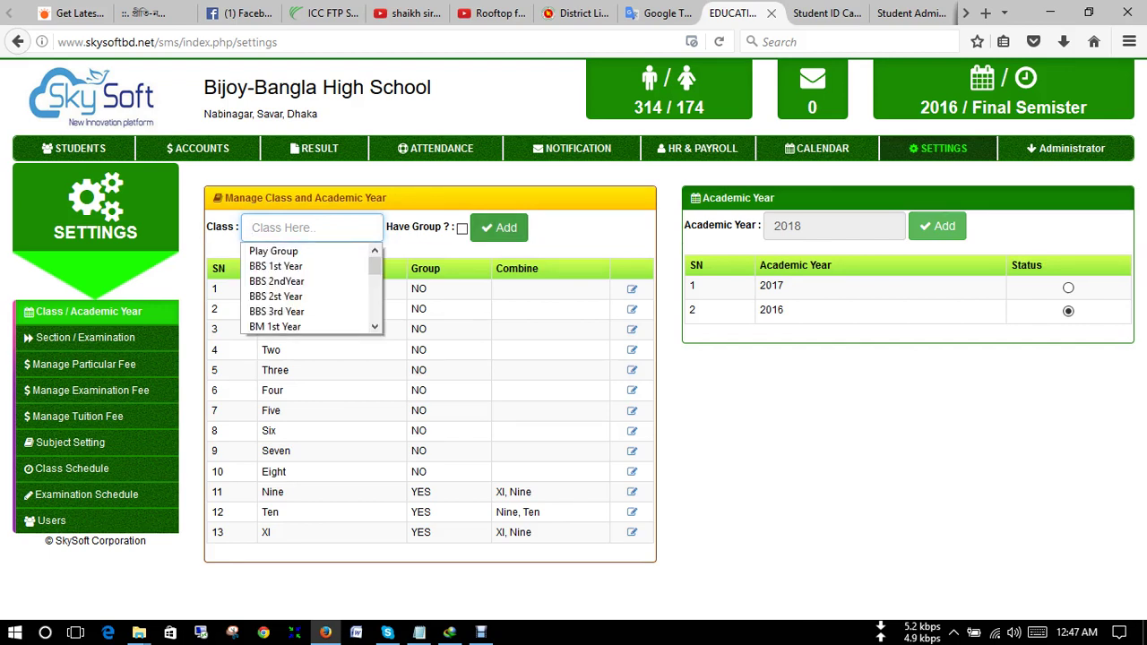
key("Escape")
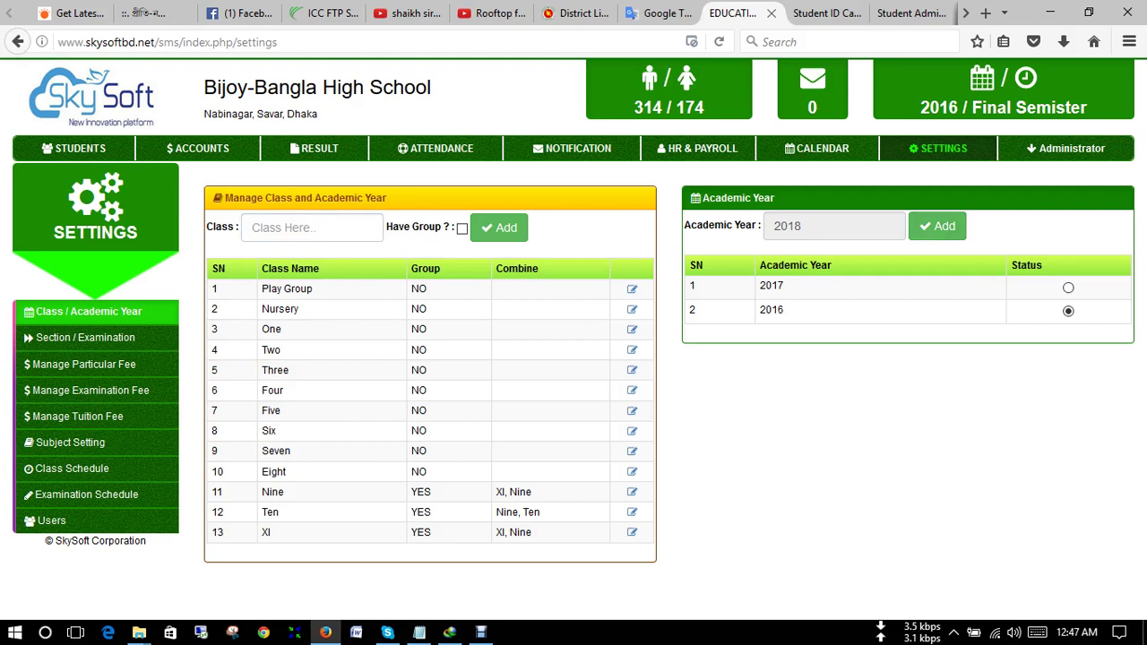
key("ctrl+a")
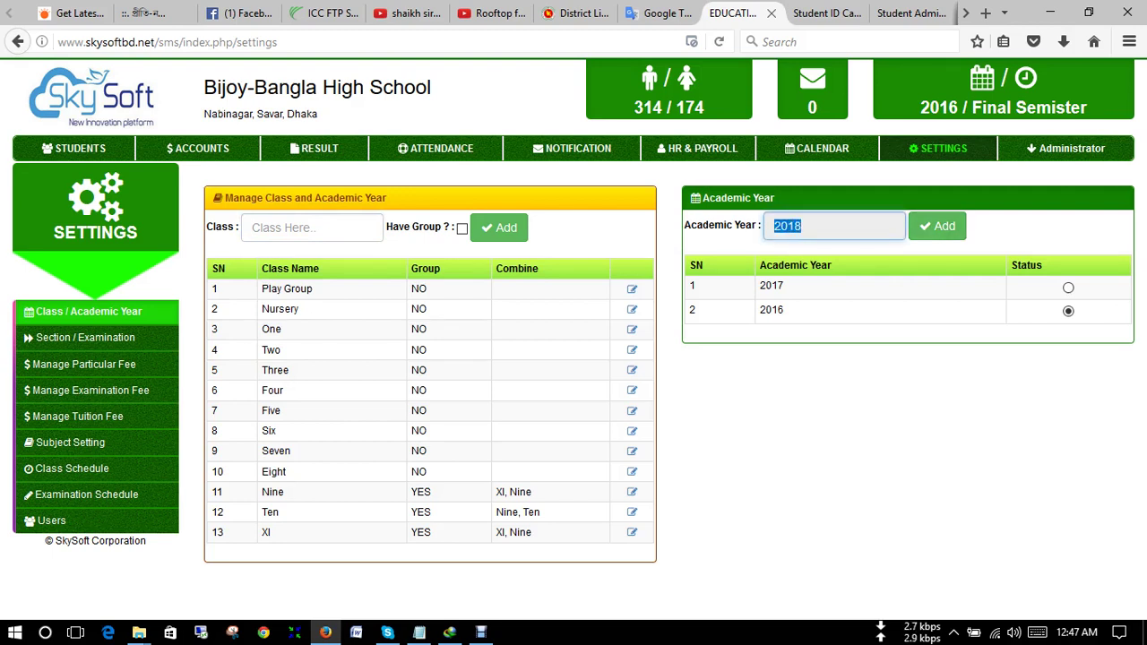
- Go through Section / Examination to Manage Particular Fee and select the Play Group Admission Fee amount box
left_click(85, 337)
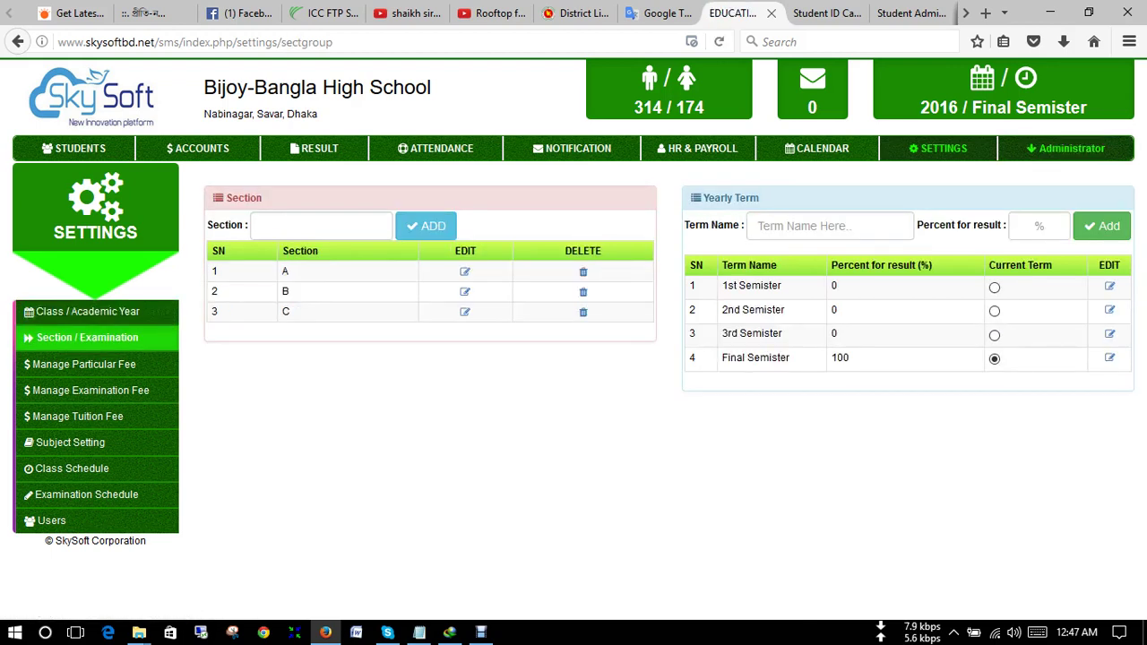
left_click(261, 226)
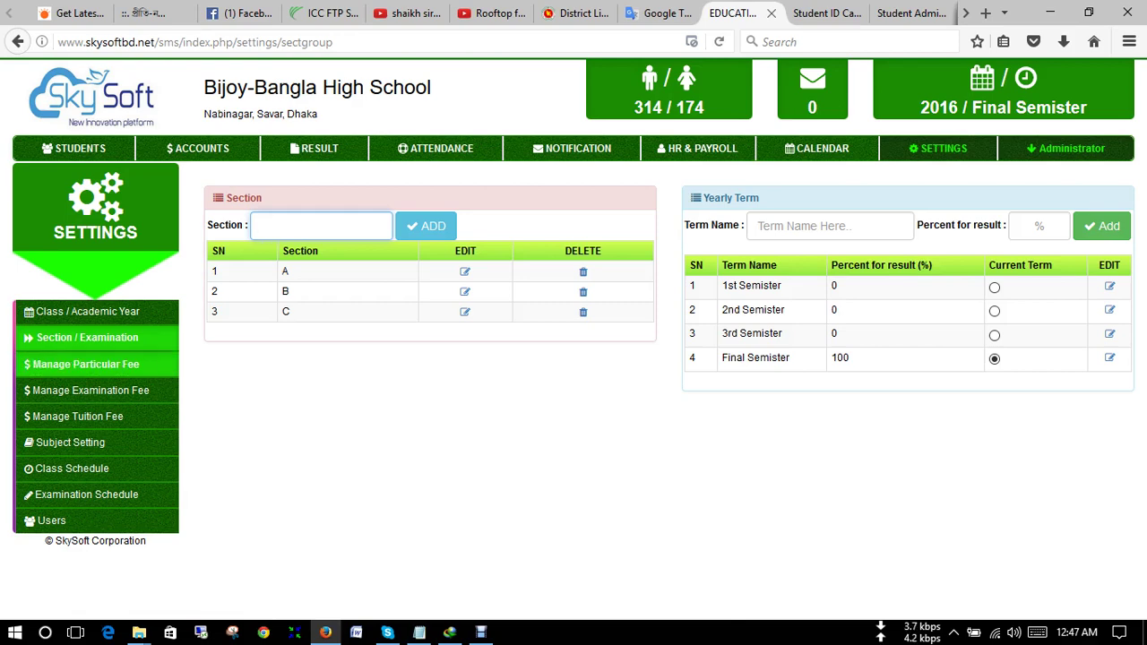
left_click(86, 364)
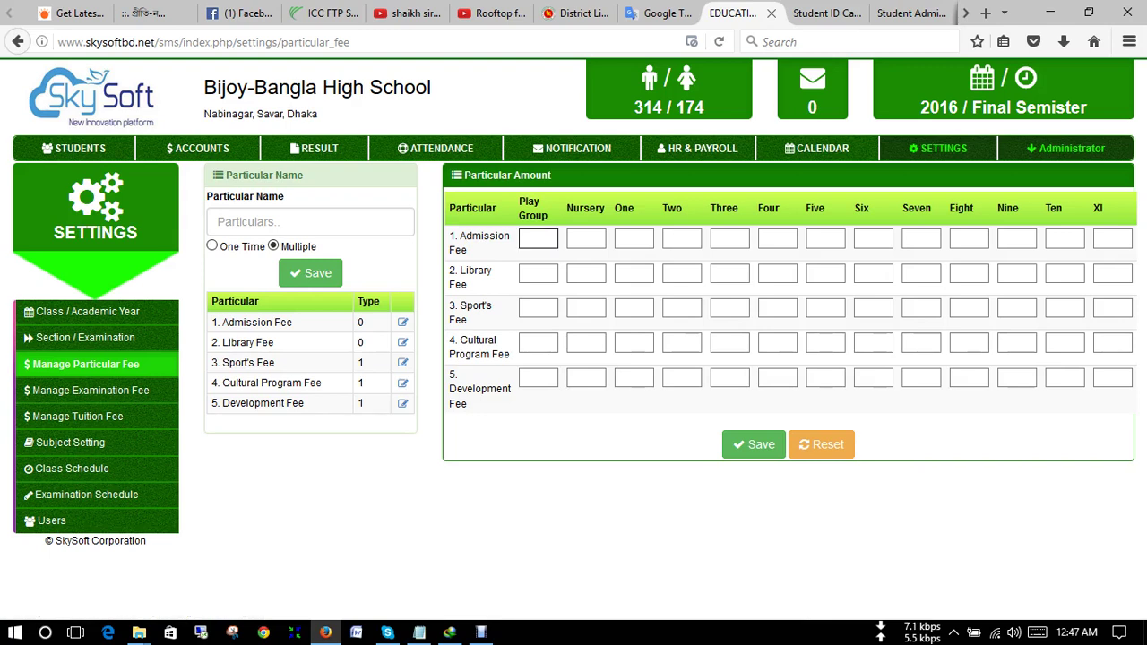
left_click(538, 238)
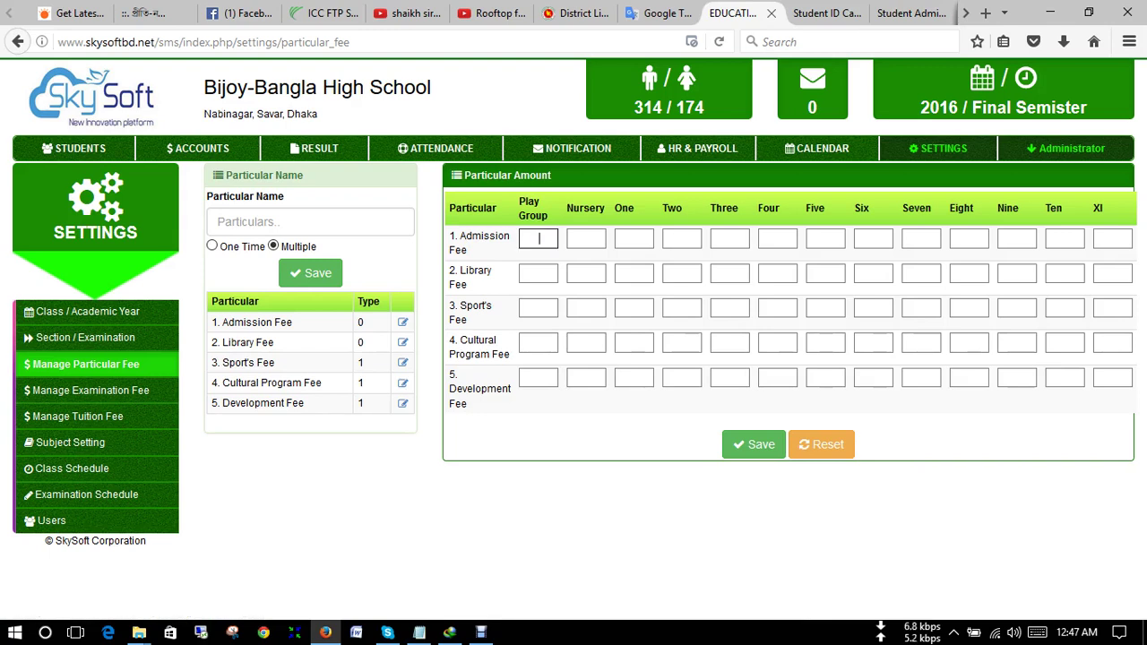